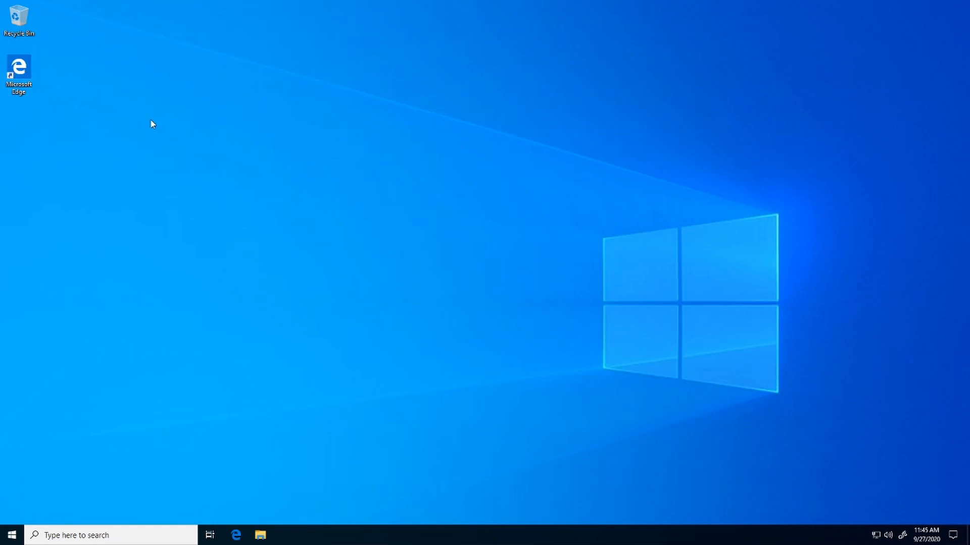
Open Microsoft Edge in a maximized window and go to google.com
double_click(12, 71)
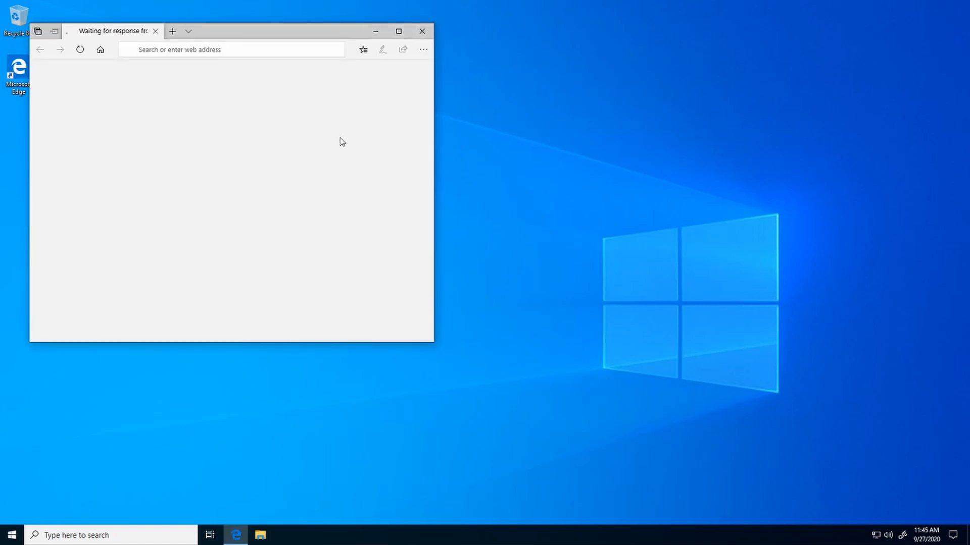
left_click(399, 32)
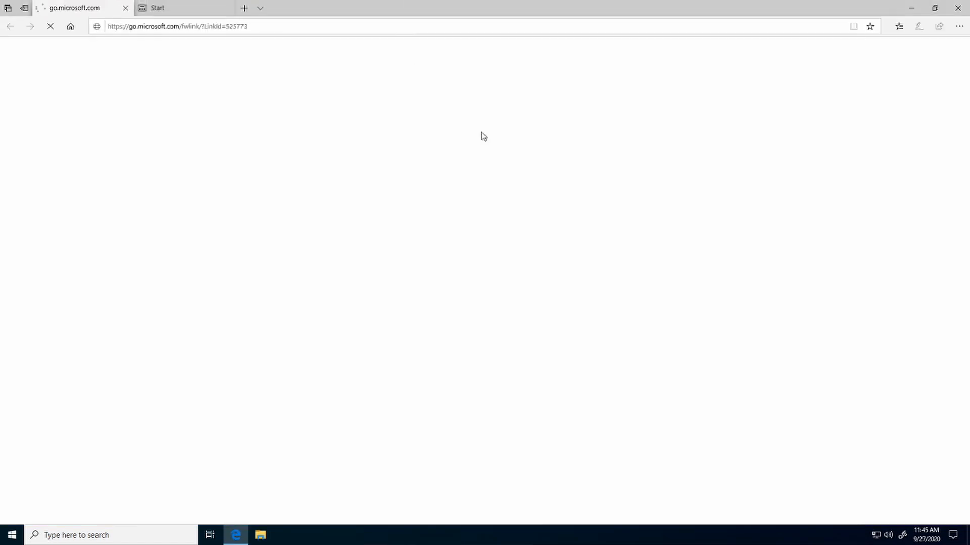
left_click(256, 28)
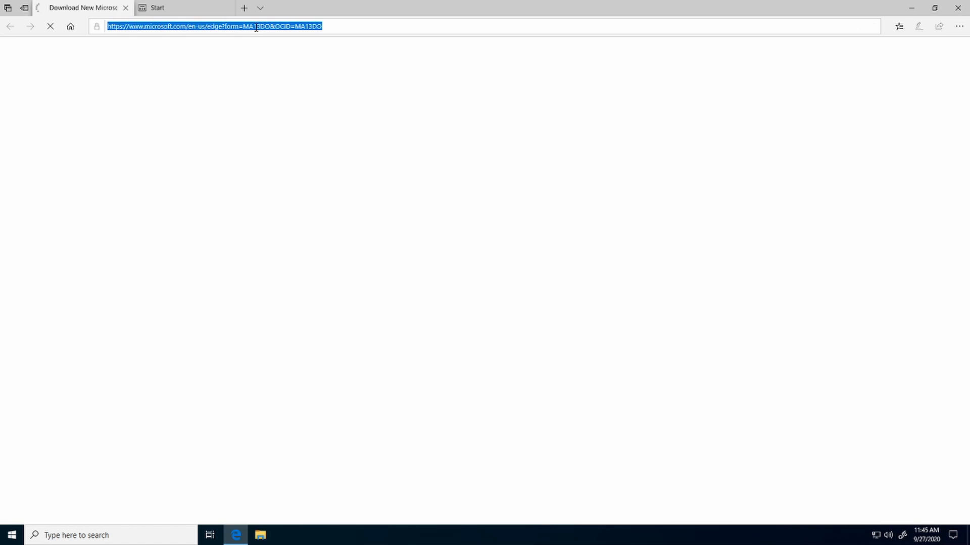
type("goo")
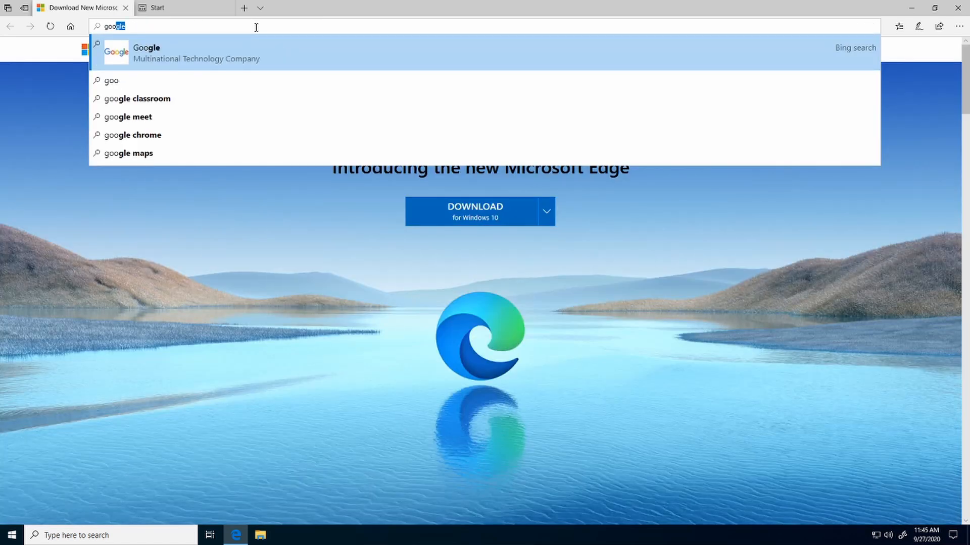
type("gle.com")
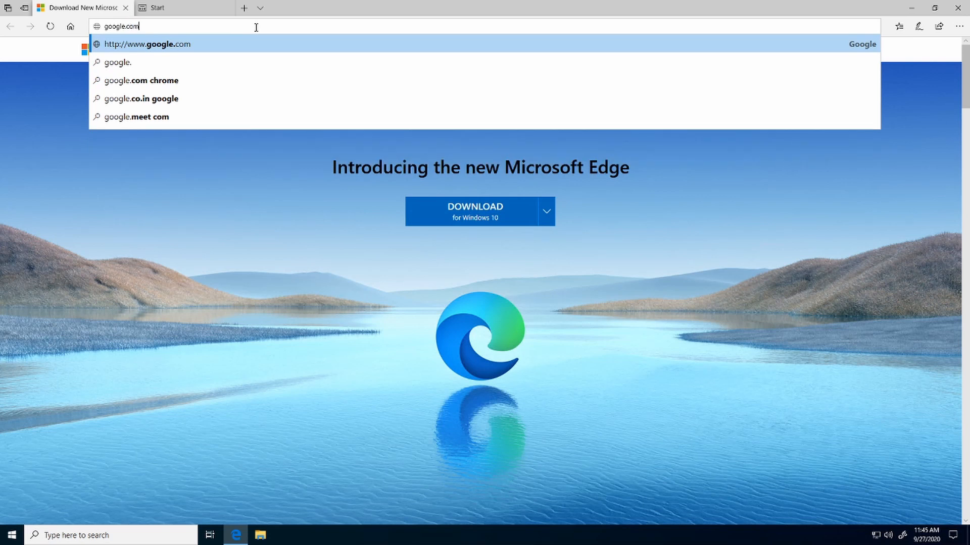
key("Return")
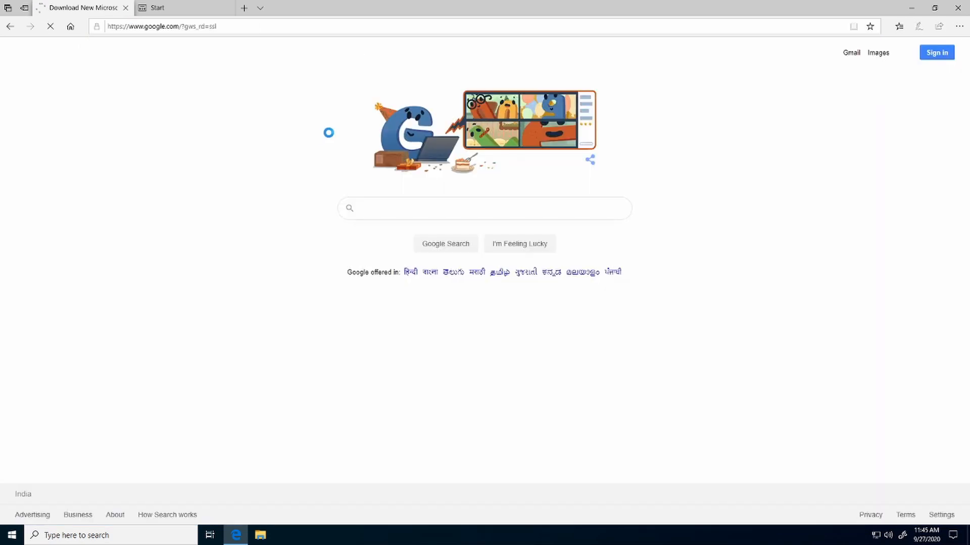
Search Google for "xampp" and open the Apache Friends website from the results
left_click(395, 209)
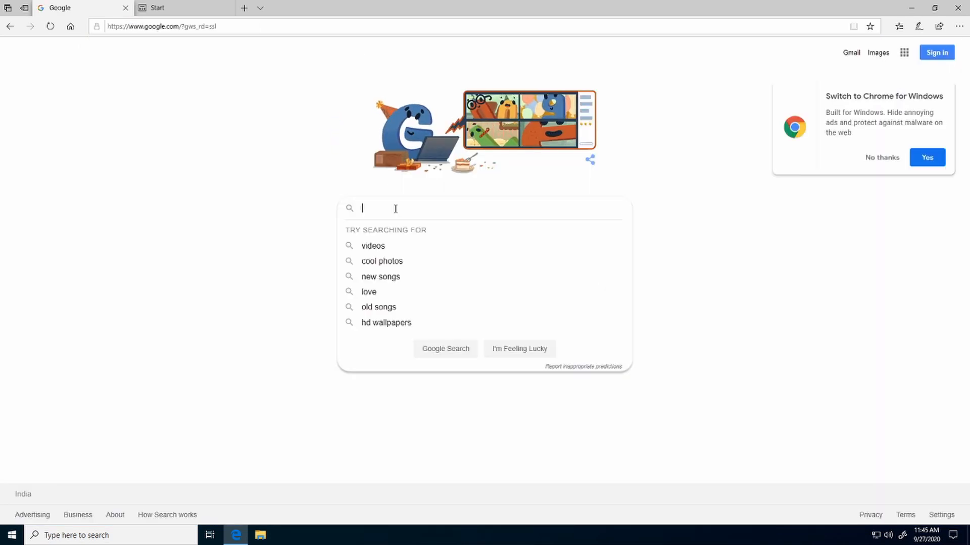
type("xampp")
key("Return")
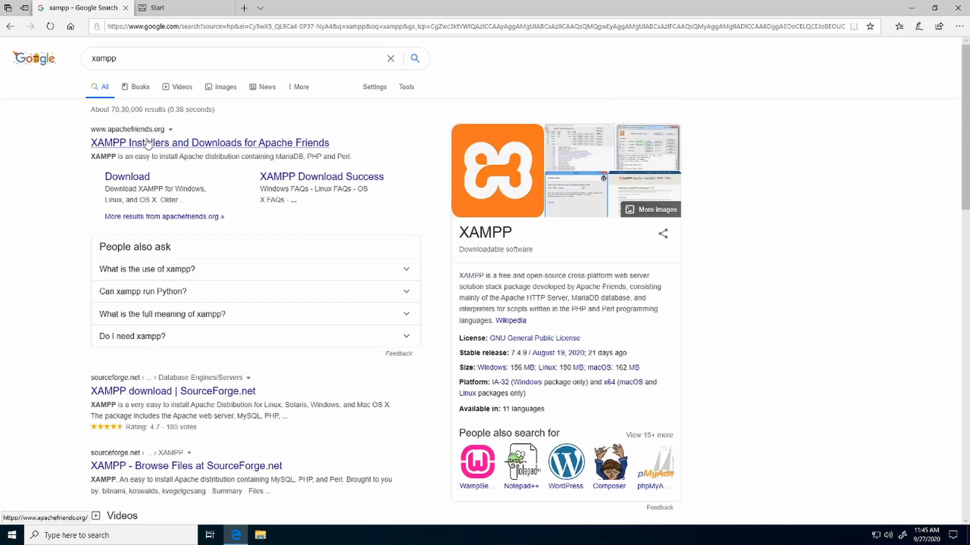
left_click(175, 148)
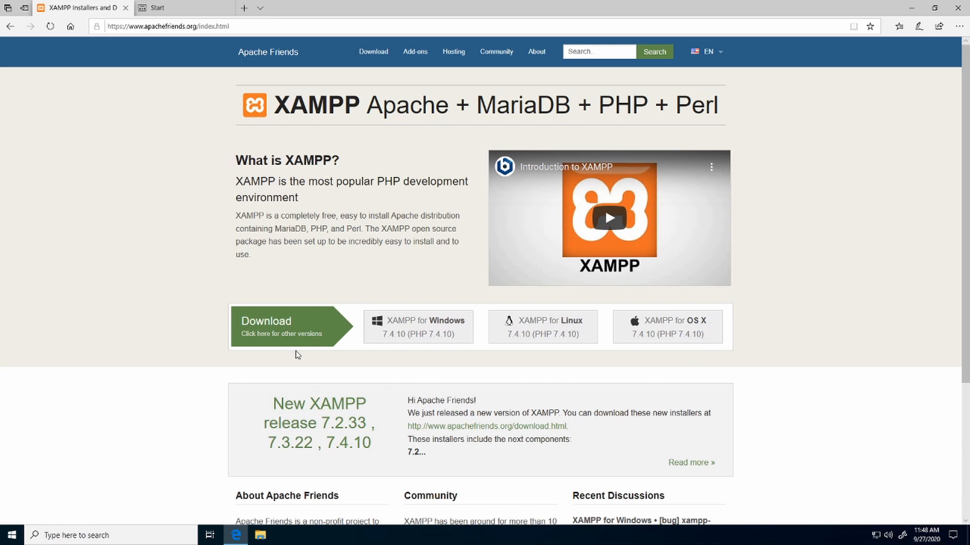
Download the XAMPP for Windows 7.4.10 installer from the Apache Friends home page and save it
scroll(309, 313, "down", 4)
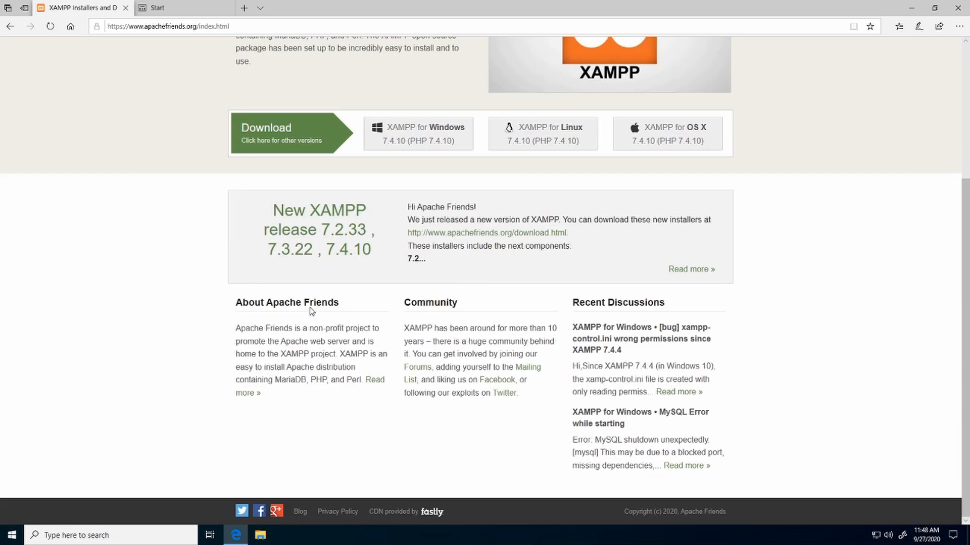
scroll(312, 310, "up", 4)
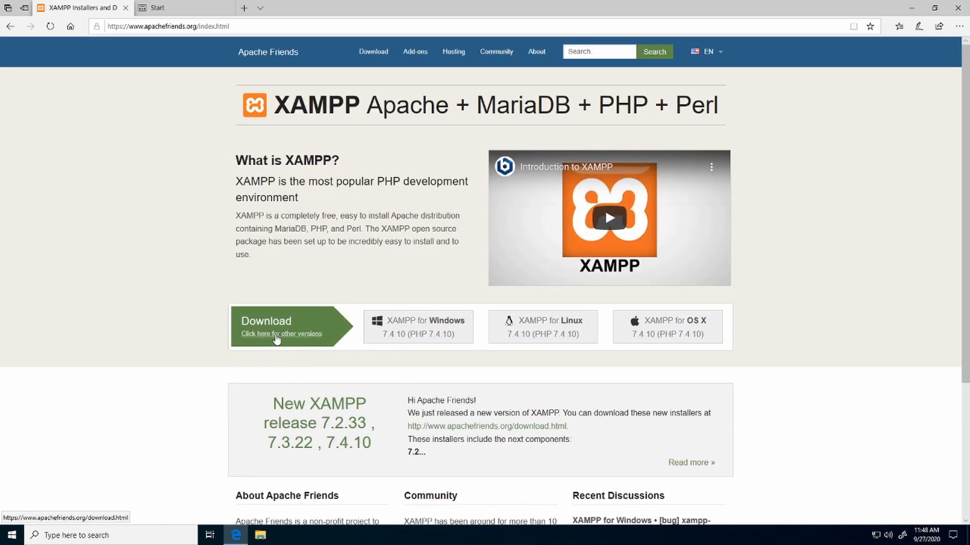
left_click(439, 326)
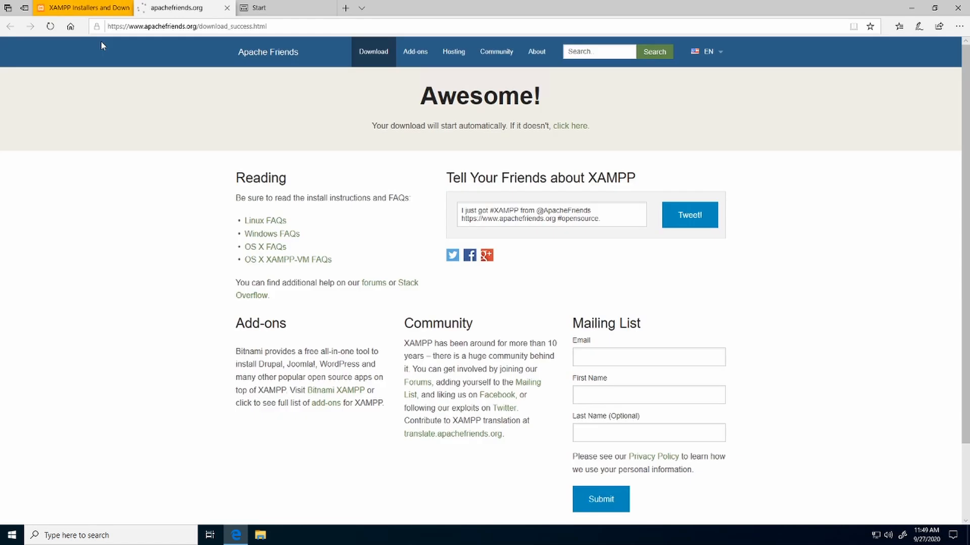
left_click(73, 7)
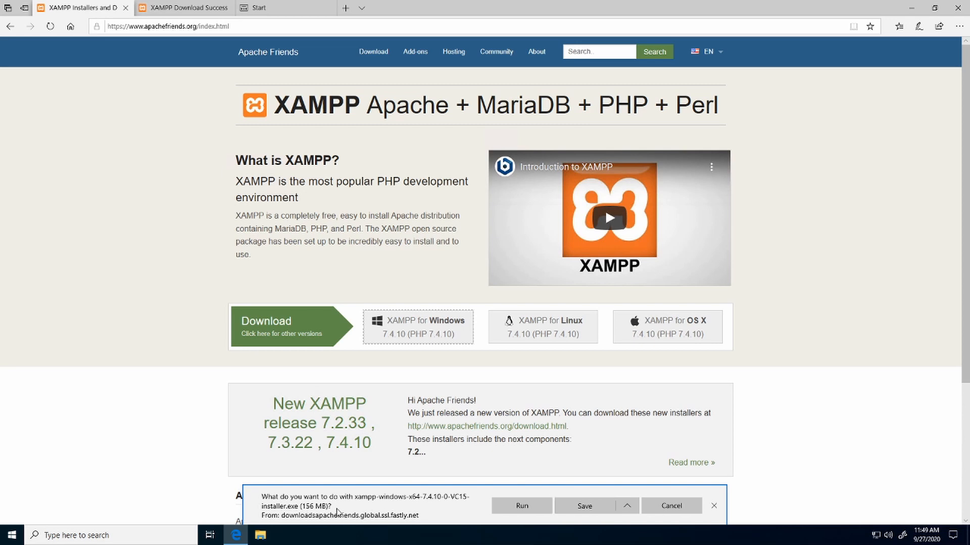
left_click(585, 507)
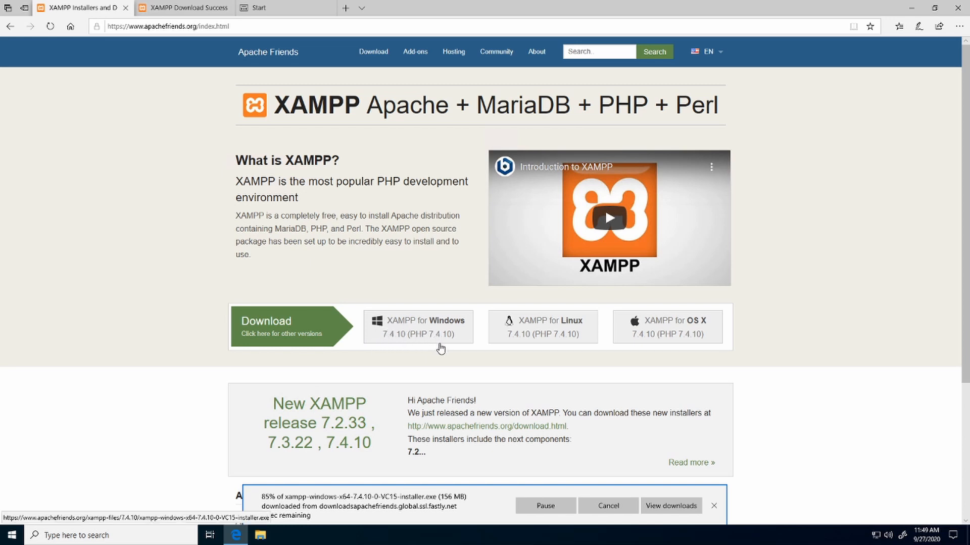
Open the page with other XAMPP versions and look through the Windows, Linux and OS X downloads and the add-ons
left_click(296, 337)
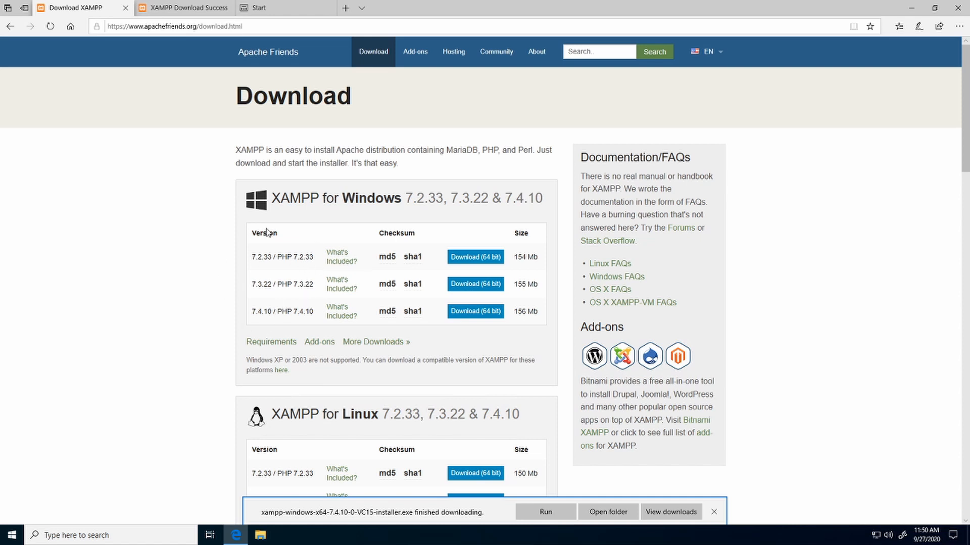
scroll(278, 300, "down", 1)
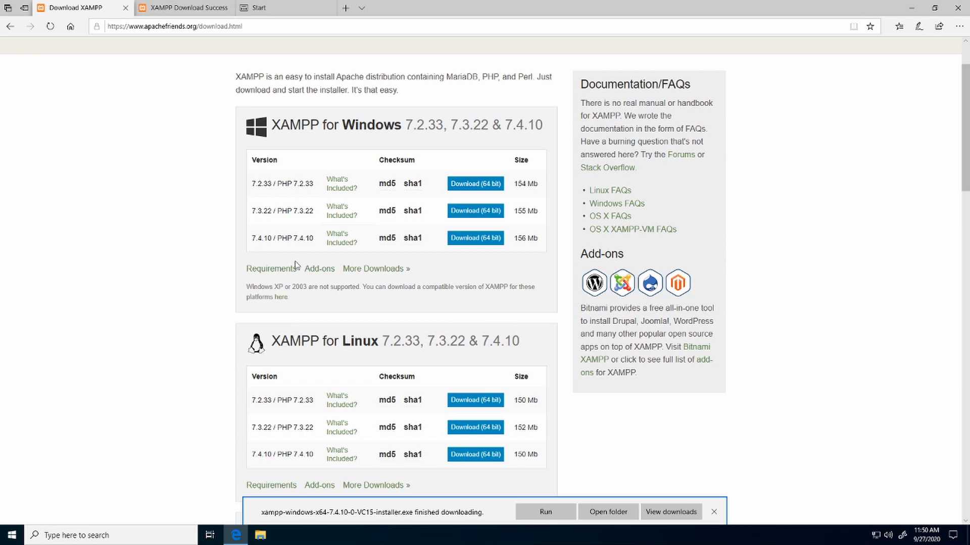
scroll(298, 283, "down", 3)
scroll(310, 303, "down", 7)
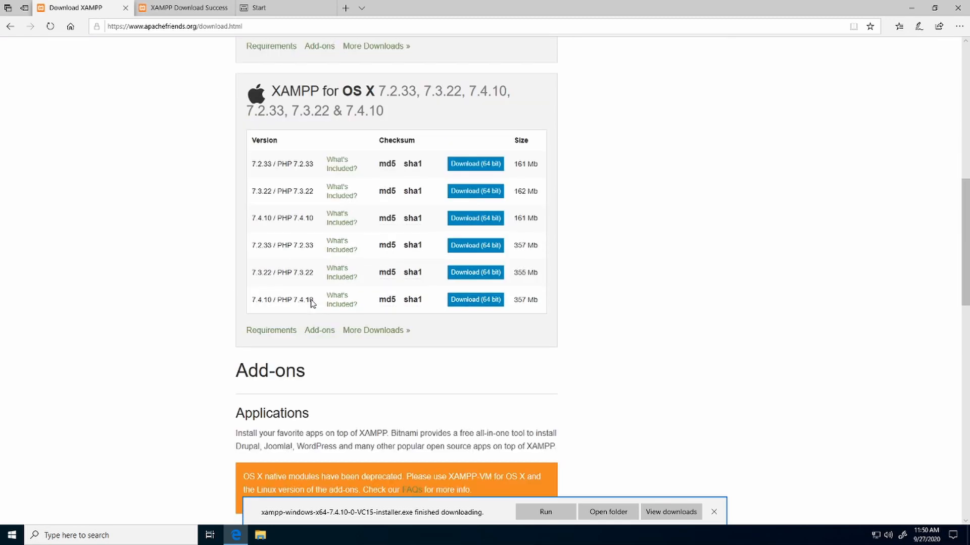
scroll(314, 301, "down", 7)
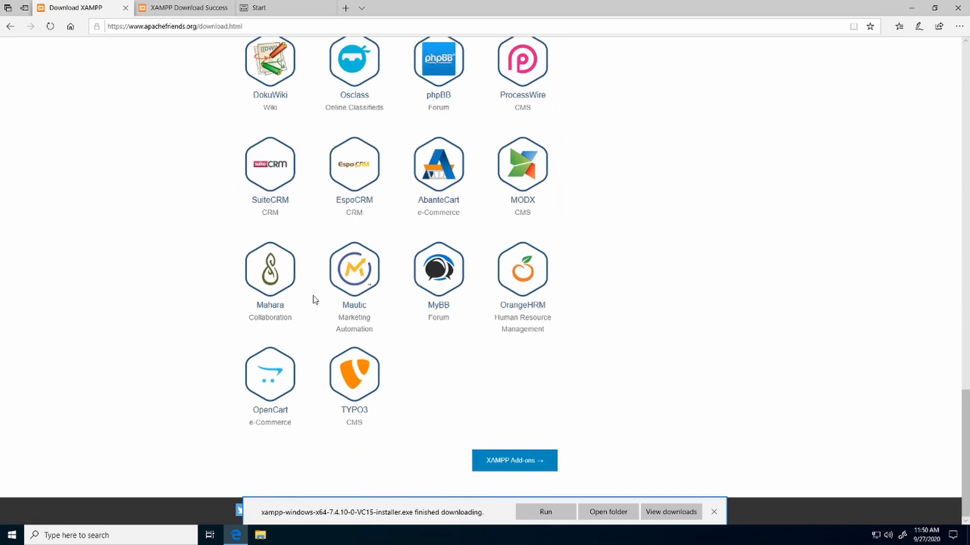
scroll(319, 296, "up", 20)
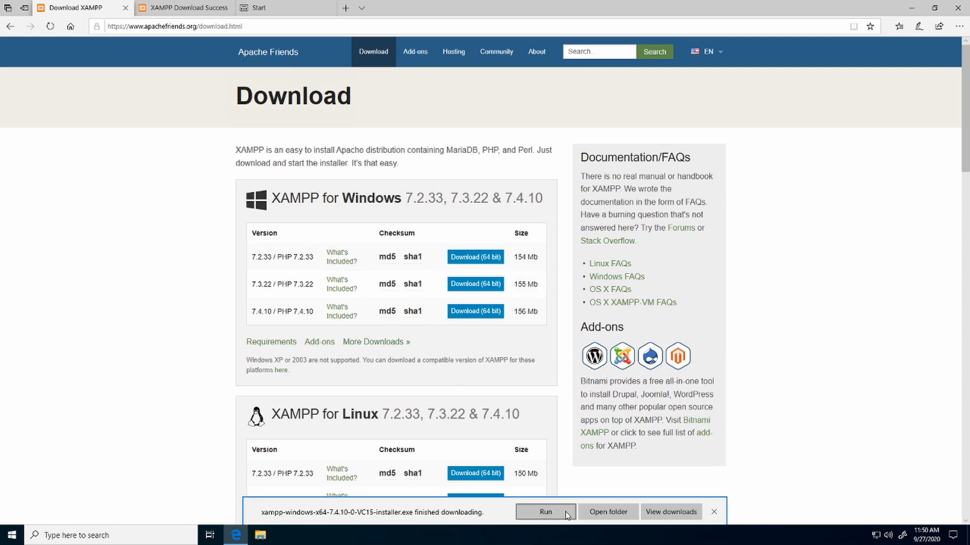
Run the downloaded XAMPP installer, keeping all components selected, the C:\xampp installation folder and English as the language
left_click(549, 513)
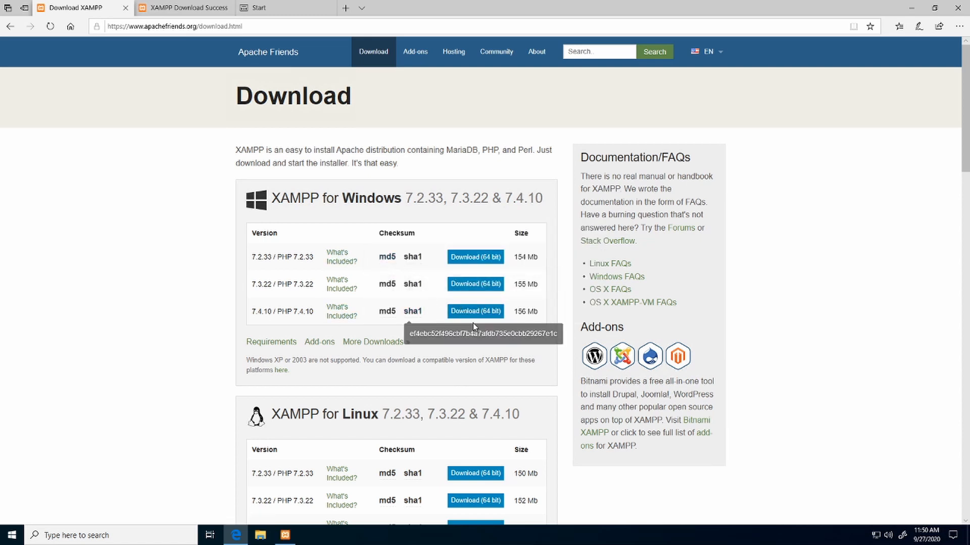
left_click(290, 536)
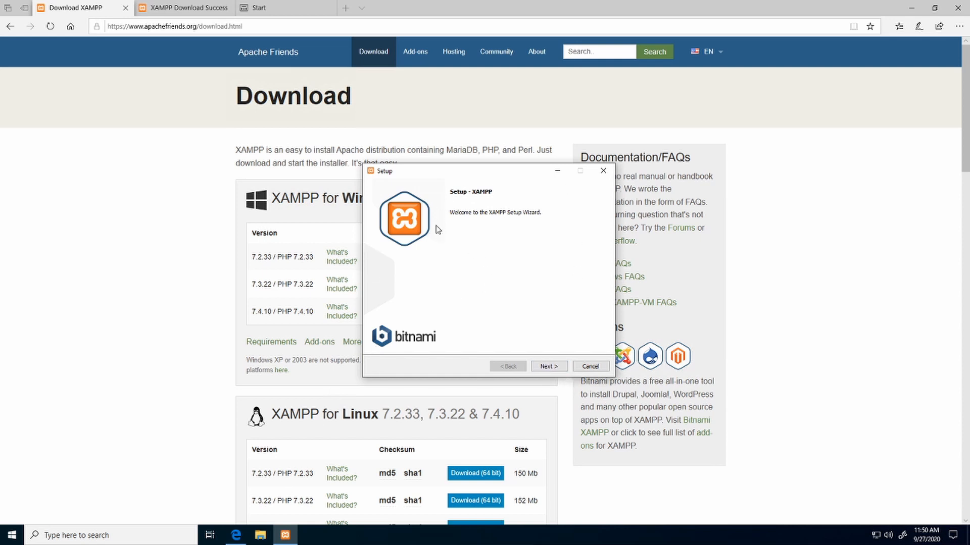
left_click(553, 369)
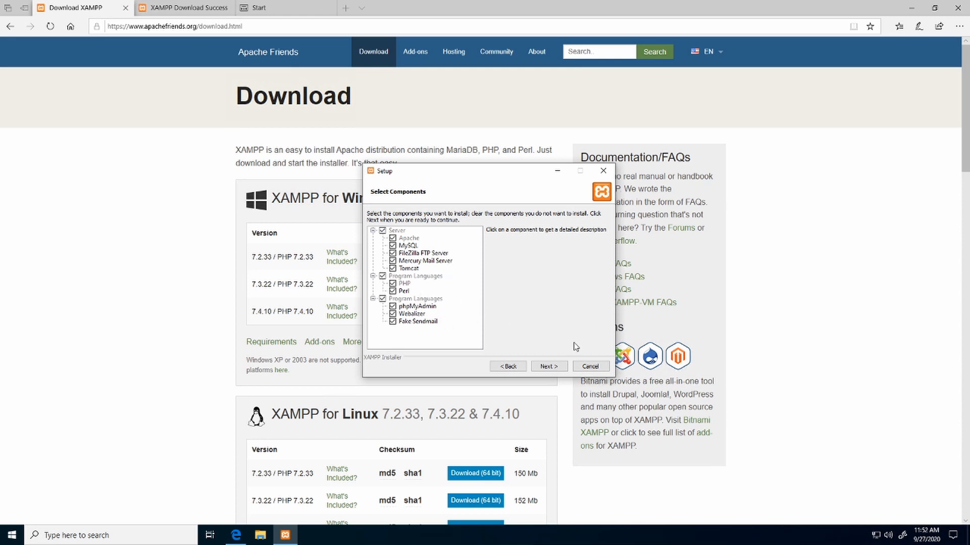
left_click(545, 369)
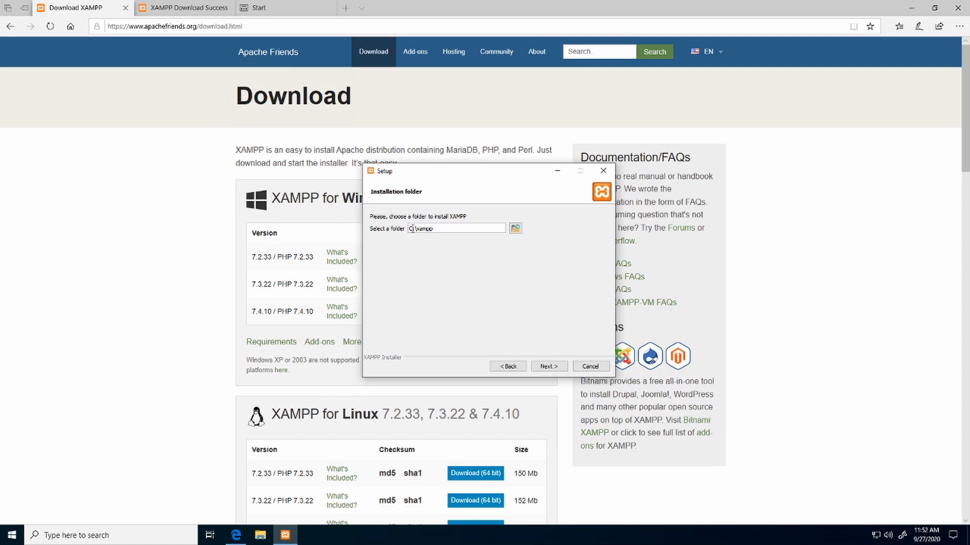
left_click(555, 372)
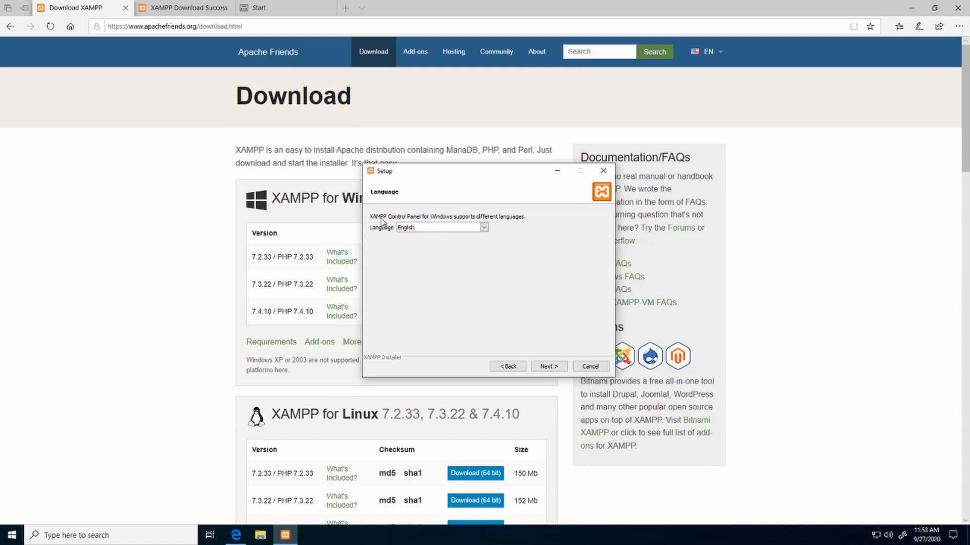
left_click(555, 368)
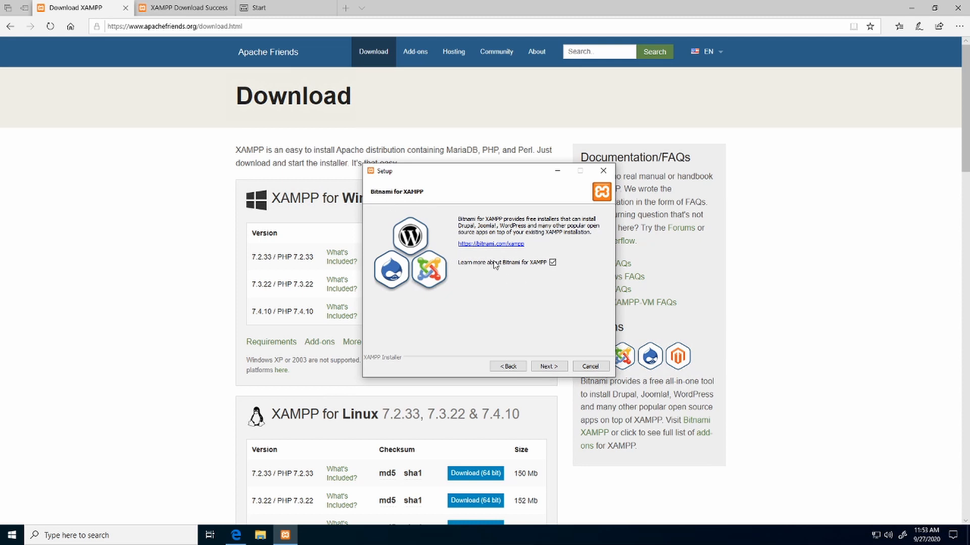
Opt out of learning more about Bitnami, install XAMPP and finish the setup with the Control Panel set to start
left_click(552, 262)
left_click(548, 366)
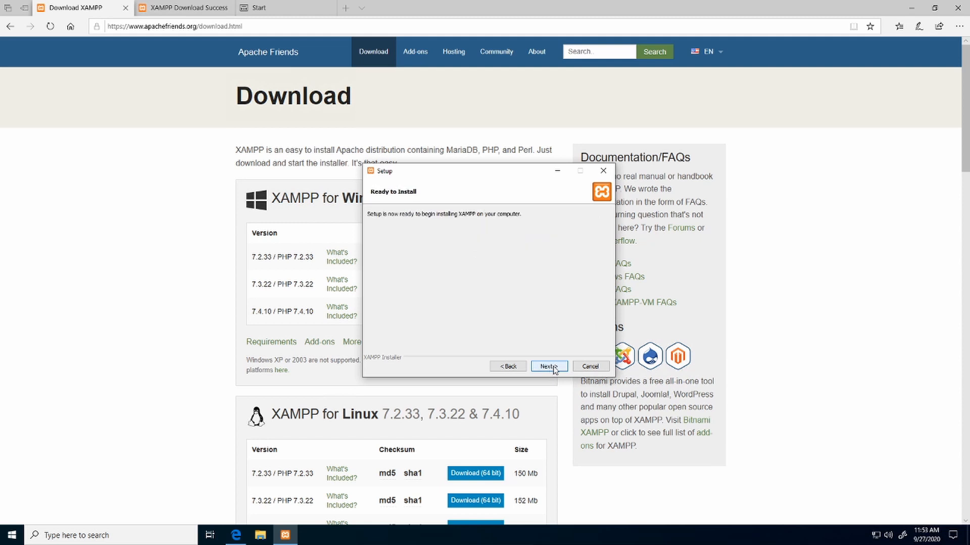
left_click(549, 367)
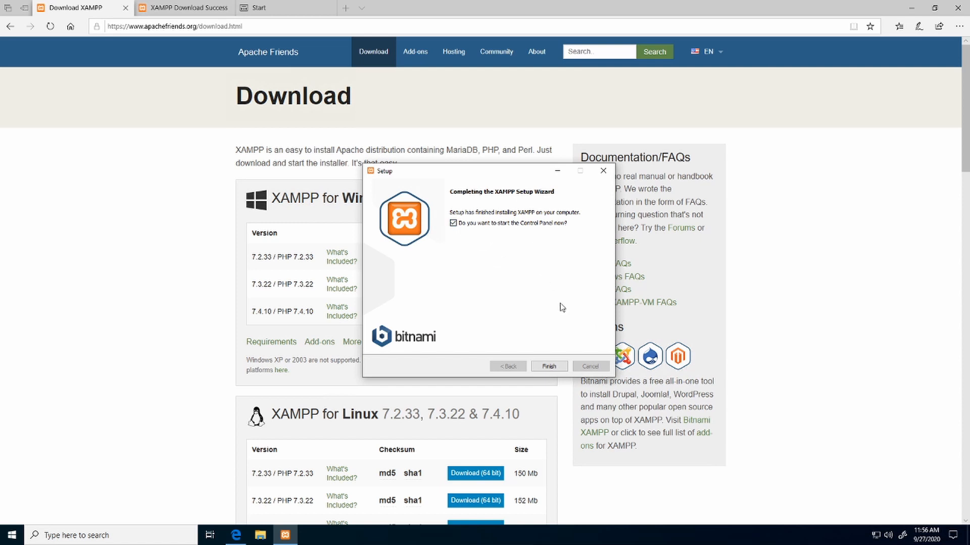
left_click(552, 368)
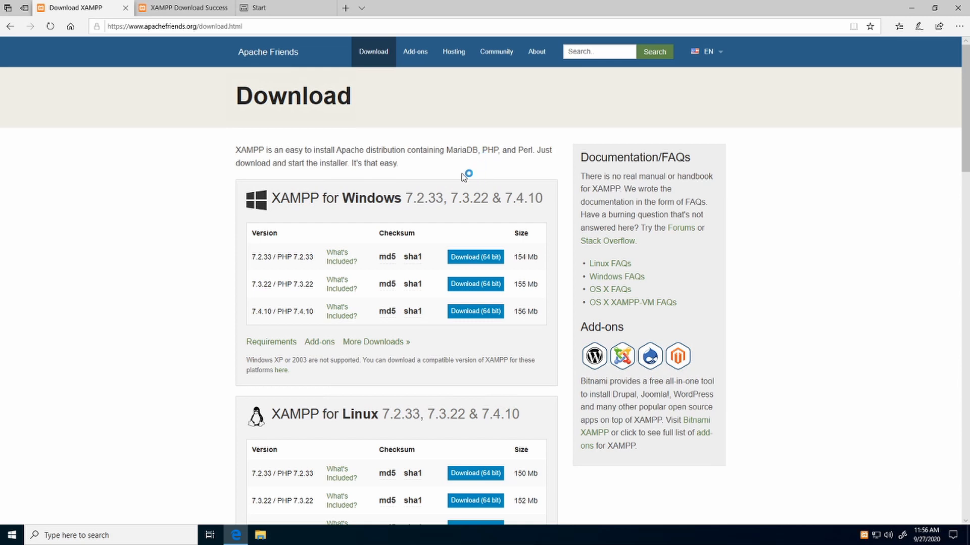
Minimize the browser, then enlarge the XAMPP Control Panel window and reposition it on the desktop
left_click_drag(191, 12, 531, 126)
left_click(909, 8)
left_click_drag(646, 335, 818, 473)
left_click_drag(564, 129, 475, 54)
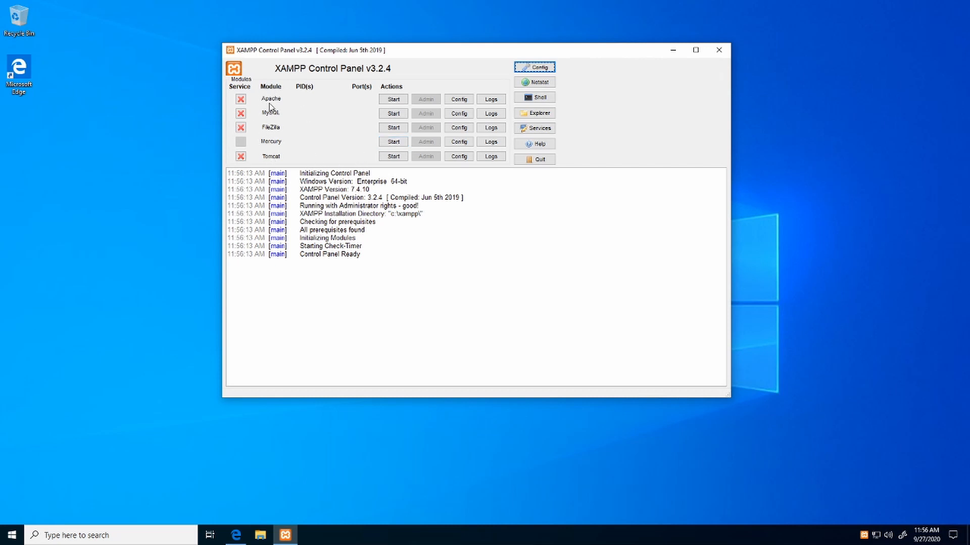
Start the Apache module and allow Apache HTTP Server through Windows Defender Firewall on public networks
left_click(396, 100)
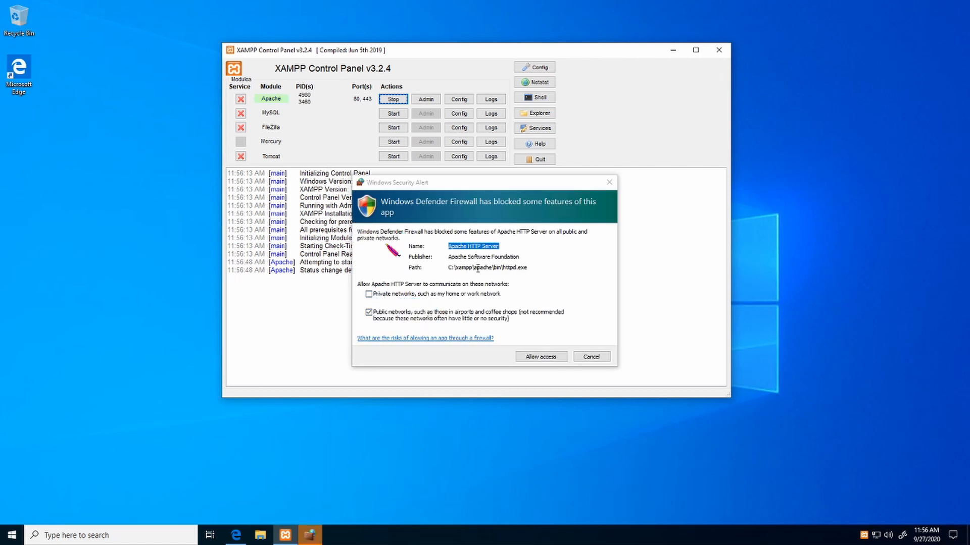
left_click_drag(490, 186, 512, 146)
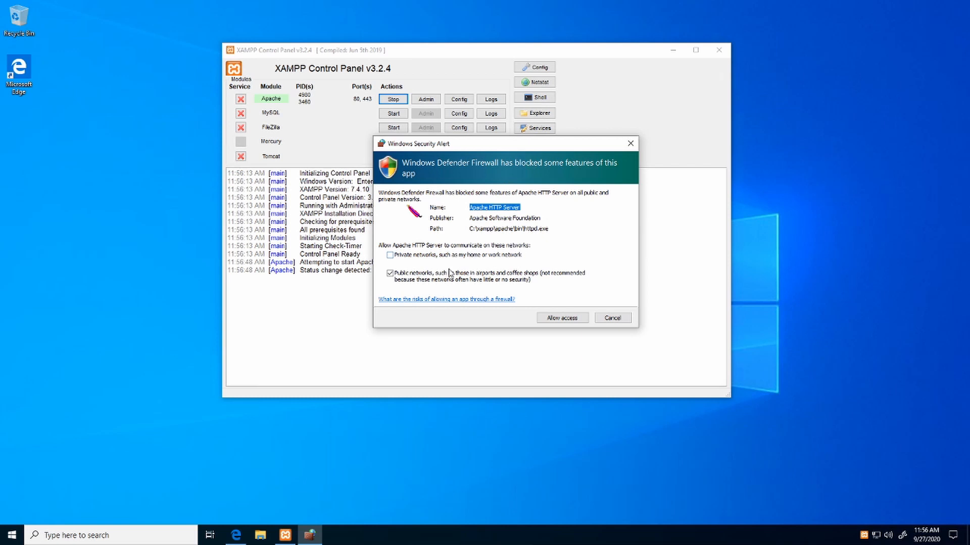
left_click(564, 319)
left_click(563, 319)
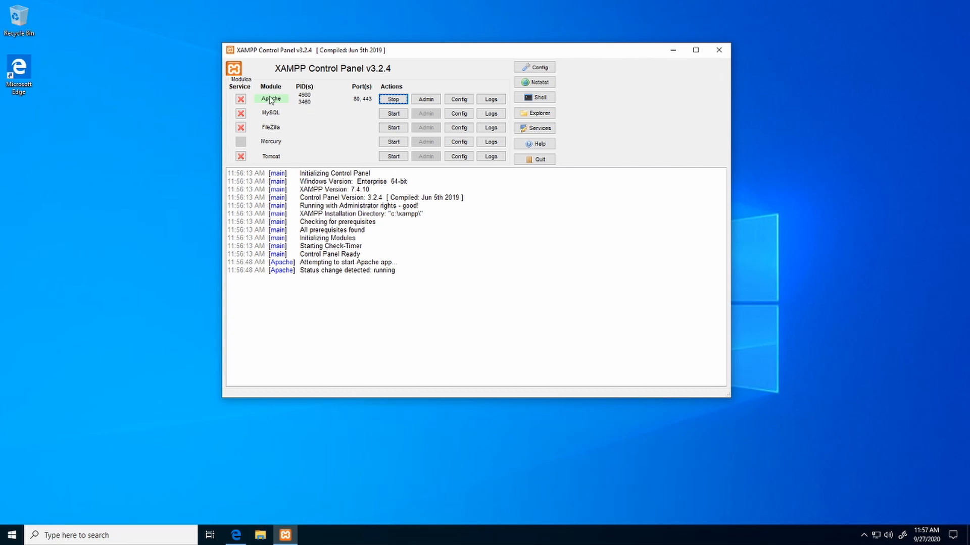
Switch to Microsoft Edge, load localhost in the blank Start tab and look over the XAMPP dashboard
left_click(235, 537)
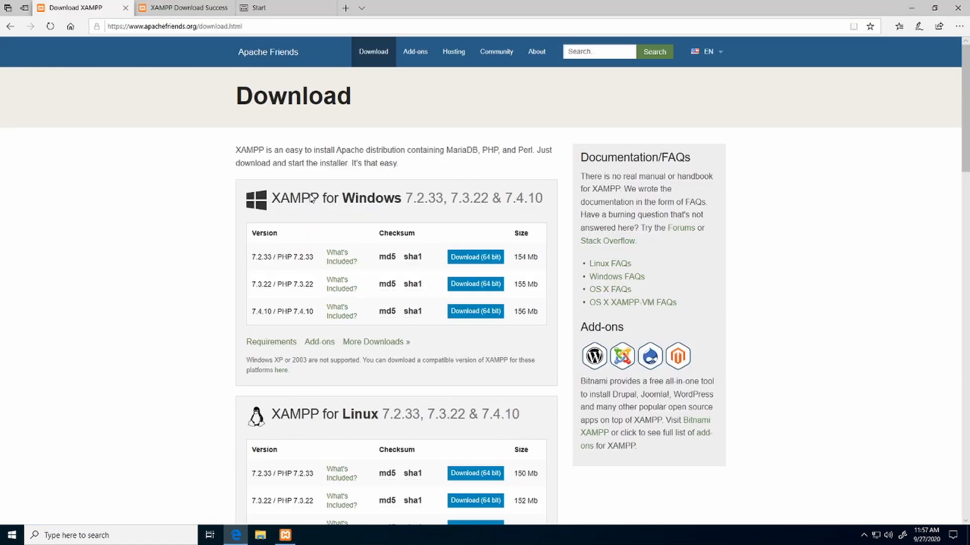
left_click(259, 8)
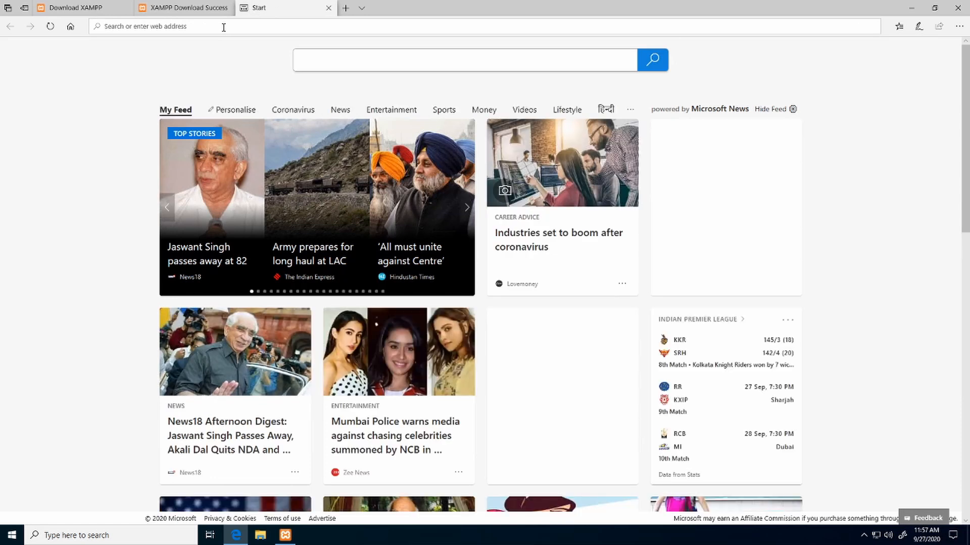
left_click(224, 27)
type("localho")
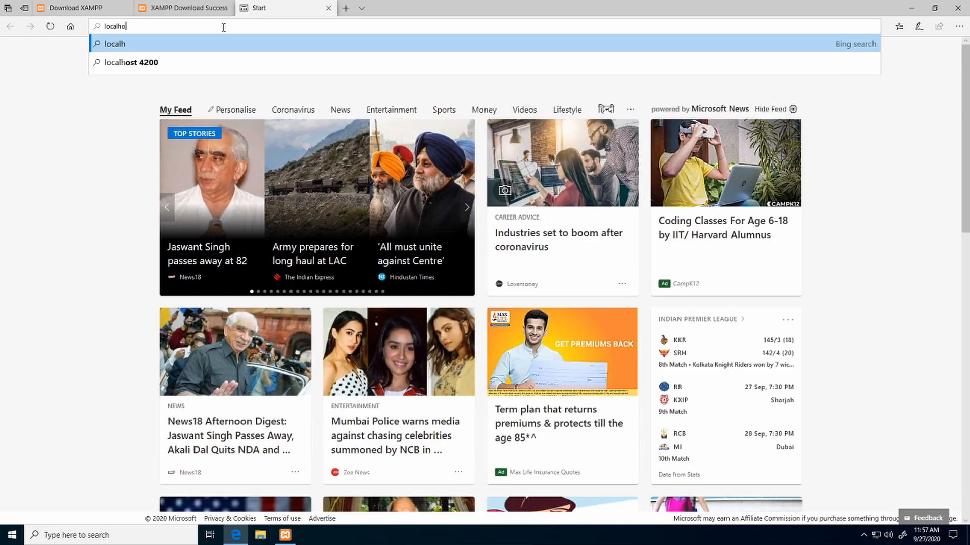
type("st")
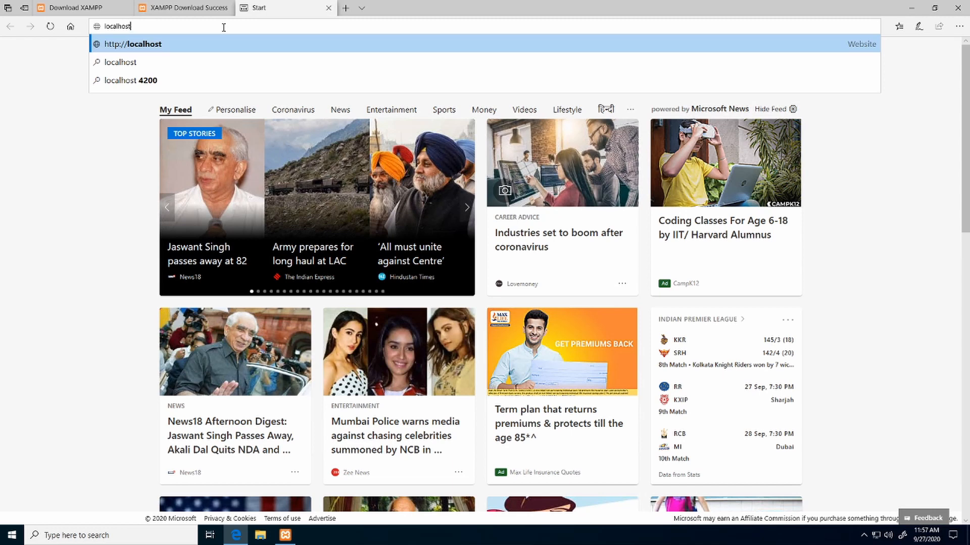
key("Return")
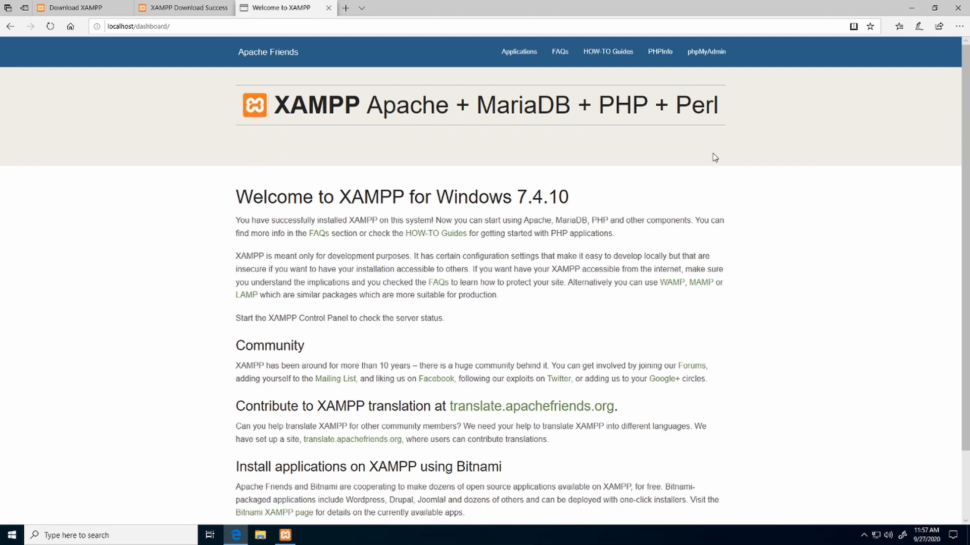
scroll(403, 392, "down", 2)
scroll(404, 392, "up", 2)
Load the XAMPP dashboard through the loopback address 127.0.0.1 in the same browser tab
left_click(142, 28)
type("12")
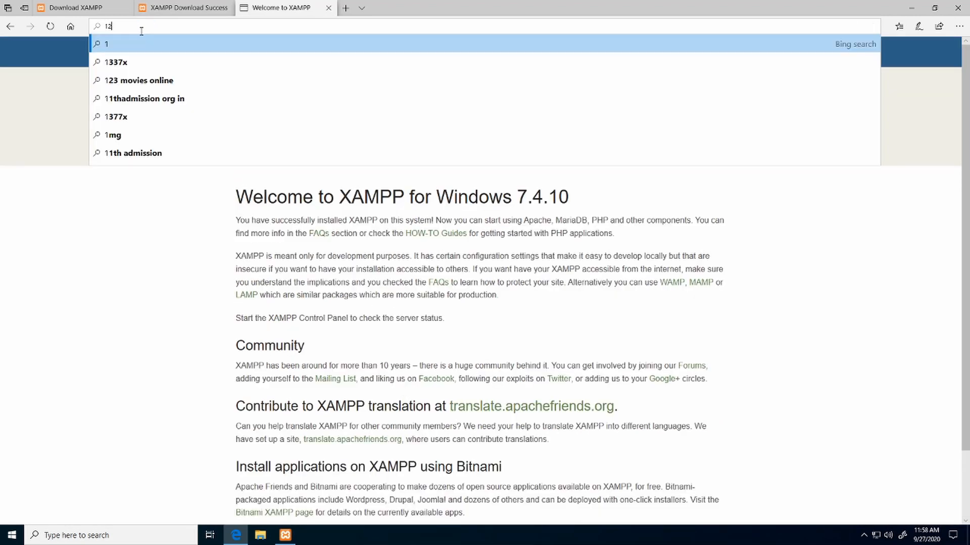
type("7.0")
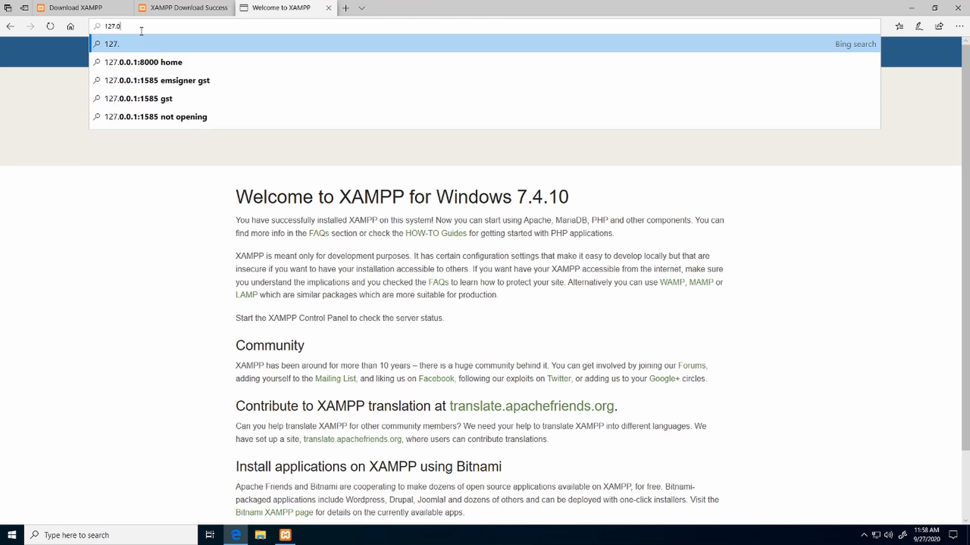
type(".0.1")
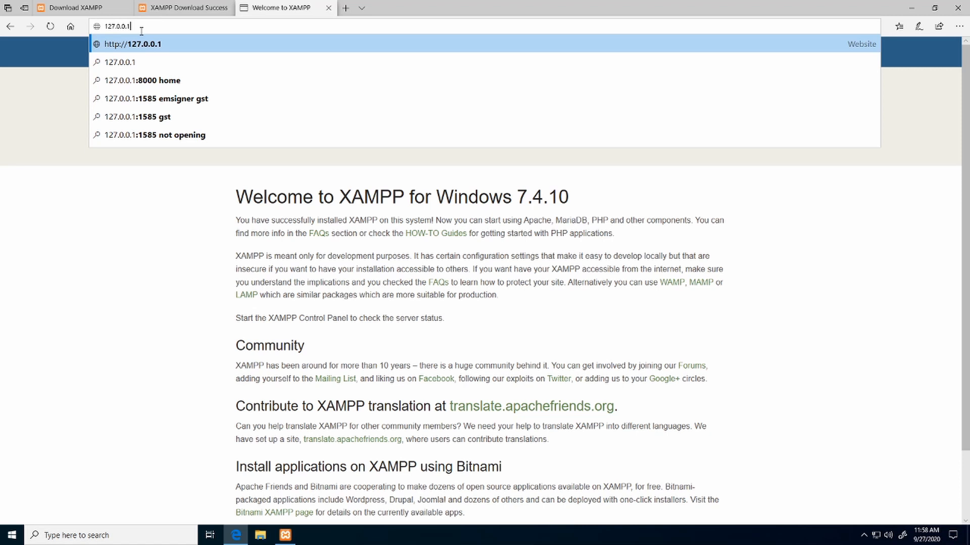
key("Return")
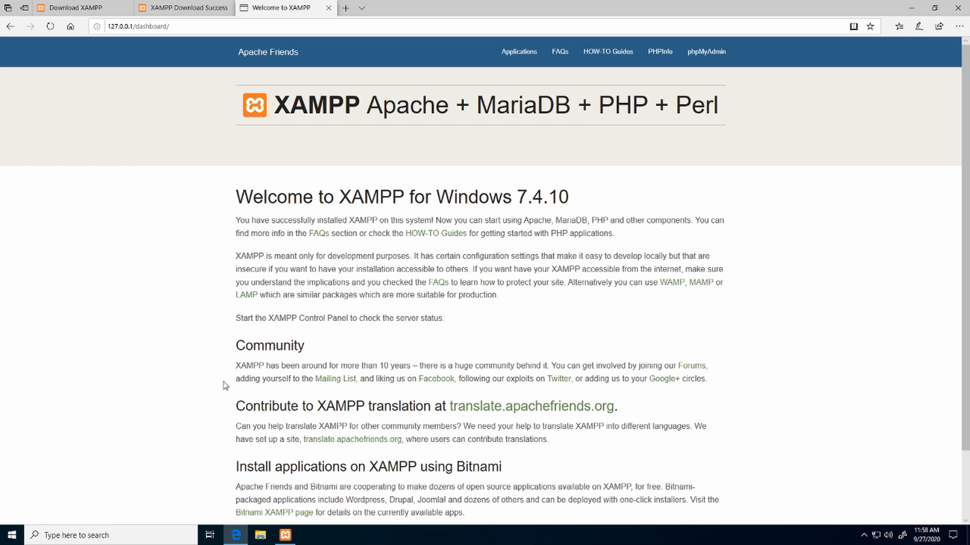
Open Command Prompt, reposition its window over the browser and run ipconfig
left_click(8, 540)
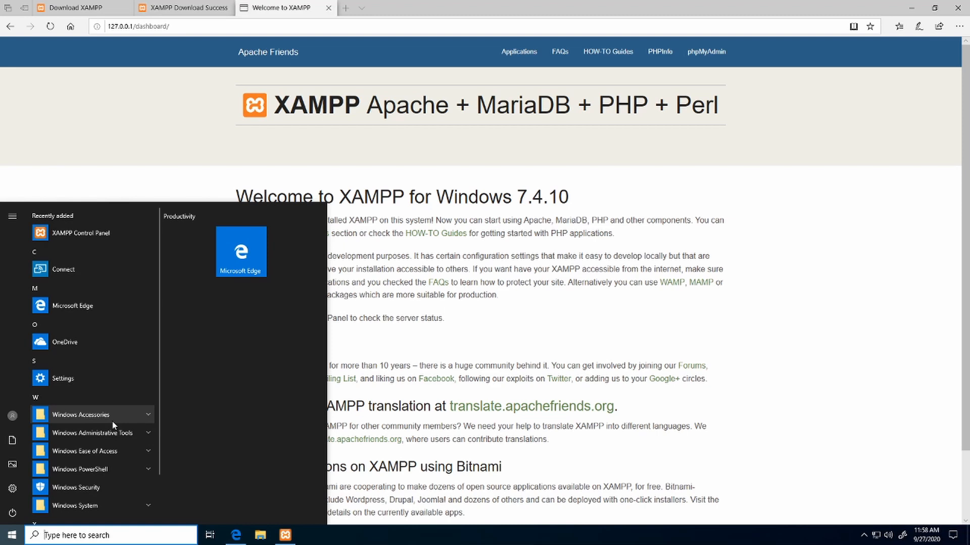
type("cmd")
key("Return")
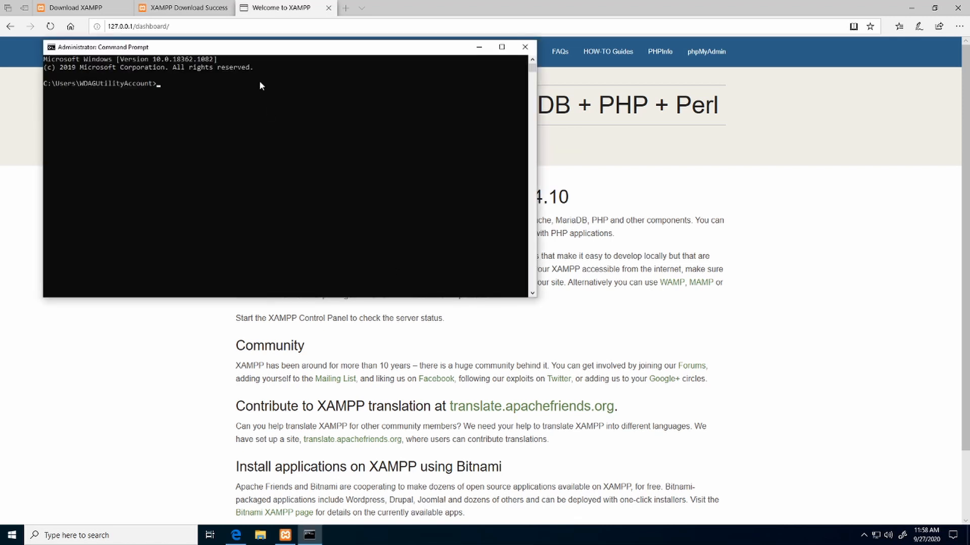
left_click_drag(288, 53, 514, 133)
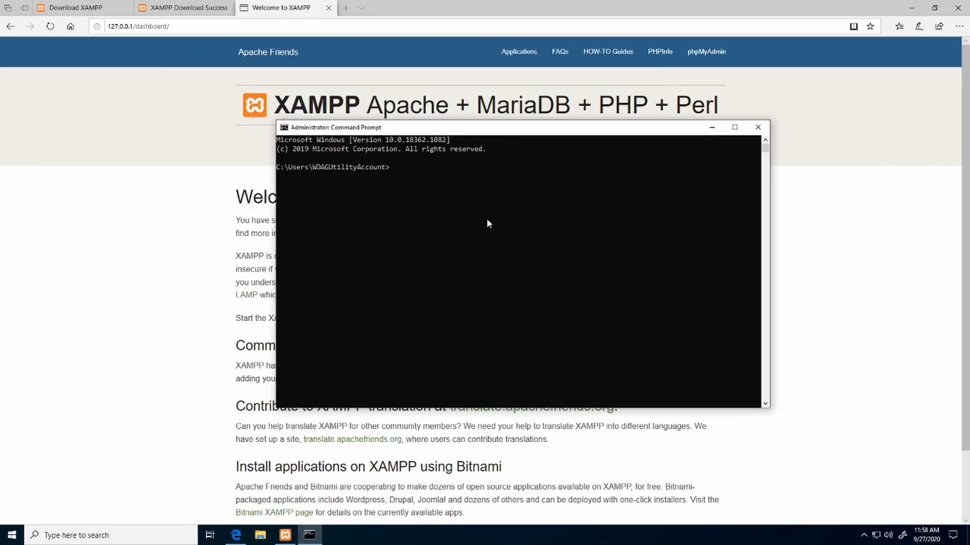
type("ipconfig")
key("Return")
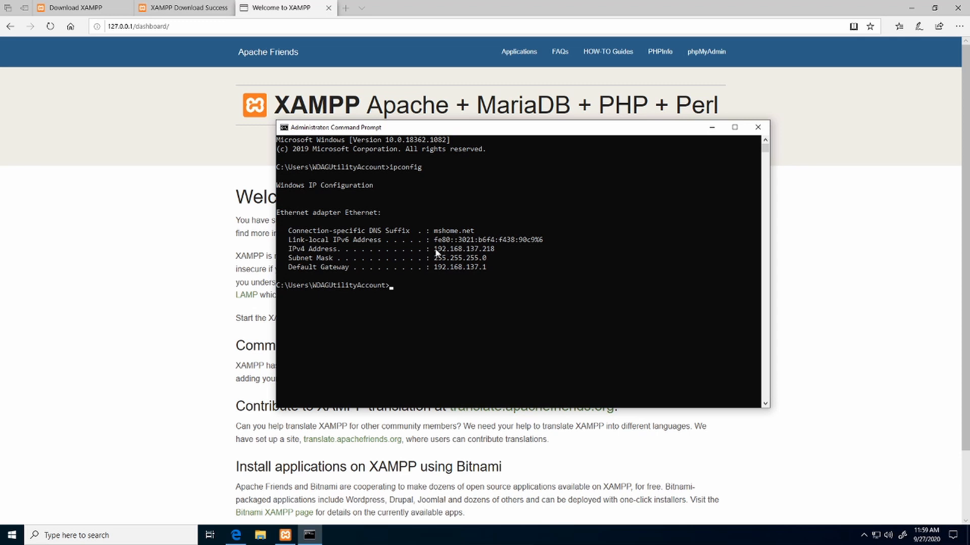
Copy the IPv4 address 192.168.137.218 from the ipconfig output and load it in a new browser tab
left_click_drag(434, 249, 494, 257)
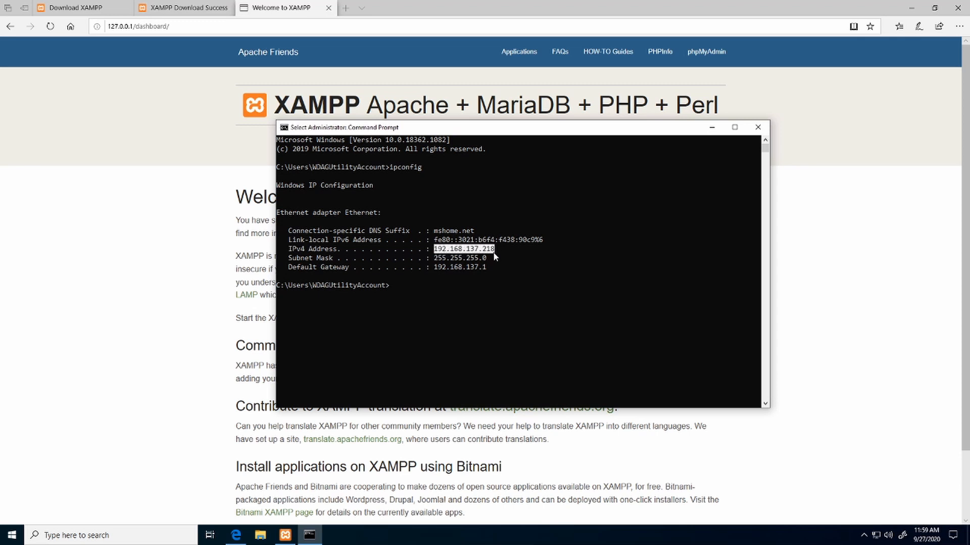
left_click_drag(288, 249, 323, 251)
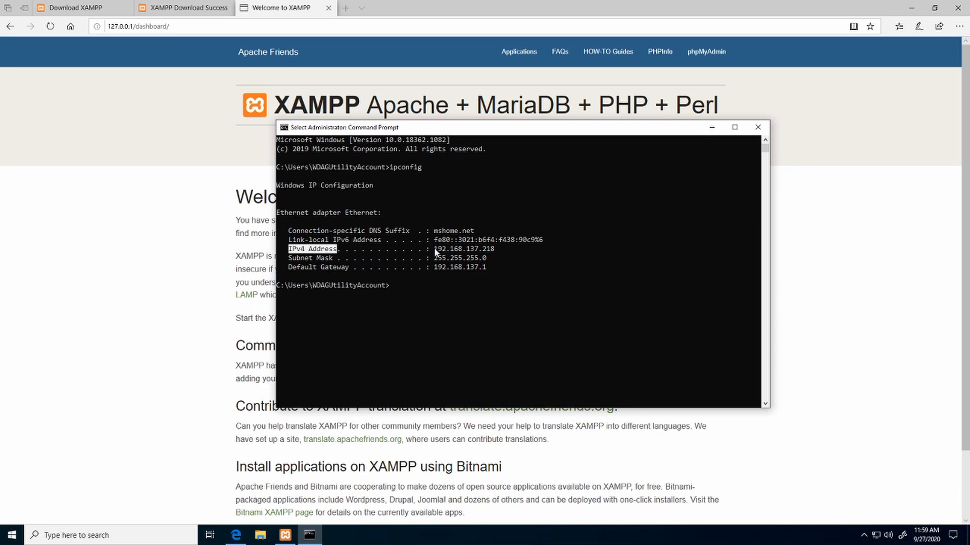
left_click_drag(433, 249, 485, 253)
key("ctrl+c")
right_click(483, 251)
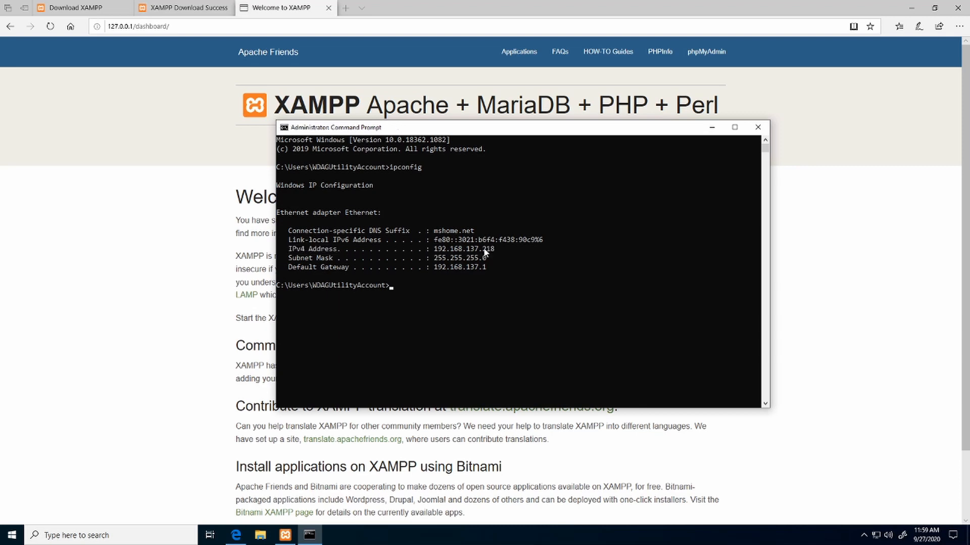
left_click(345, 8)
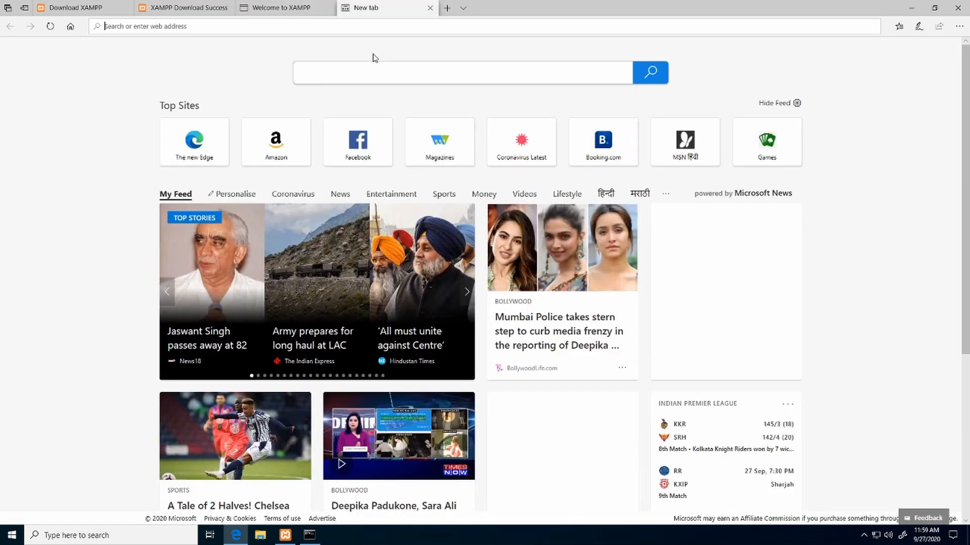
key("ctrl+v")
key("Return")
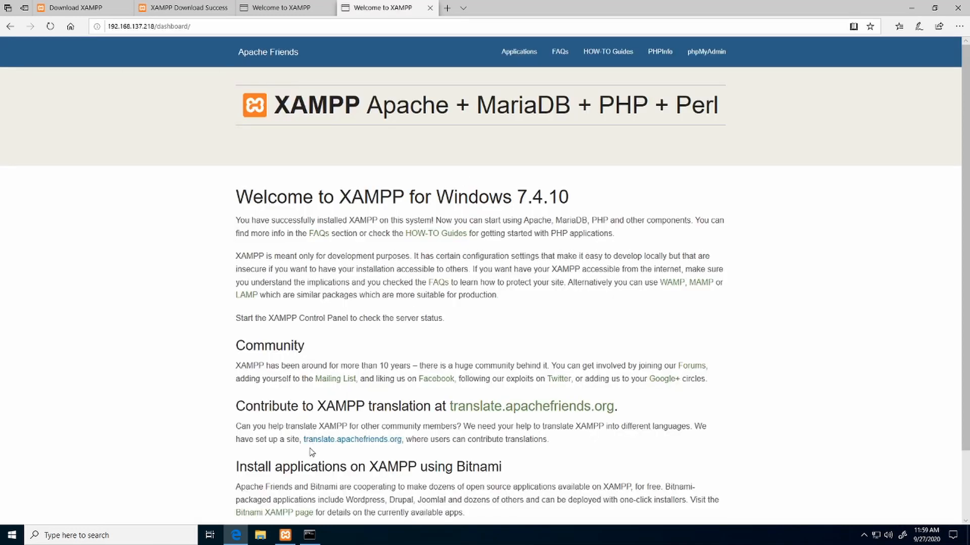
Compare the XAMPP dashboards opened through 127.0.0.1 and the IPv4 address, and review the dashboard page's contents
left_click(312, 534)
left_click(326, 483)
left_click(281, 8)
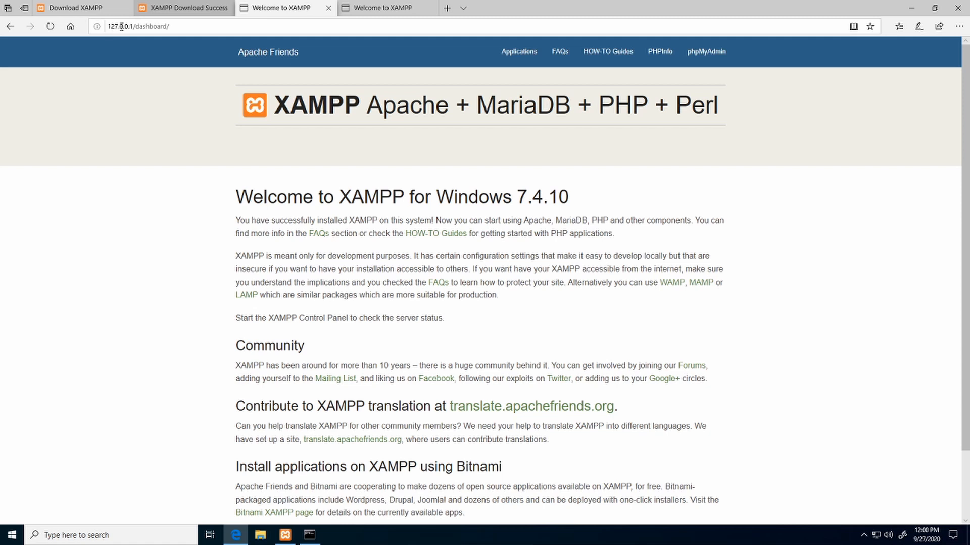
left_click(382, 8)
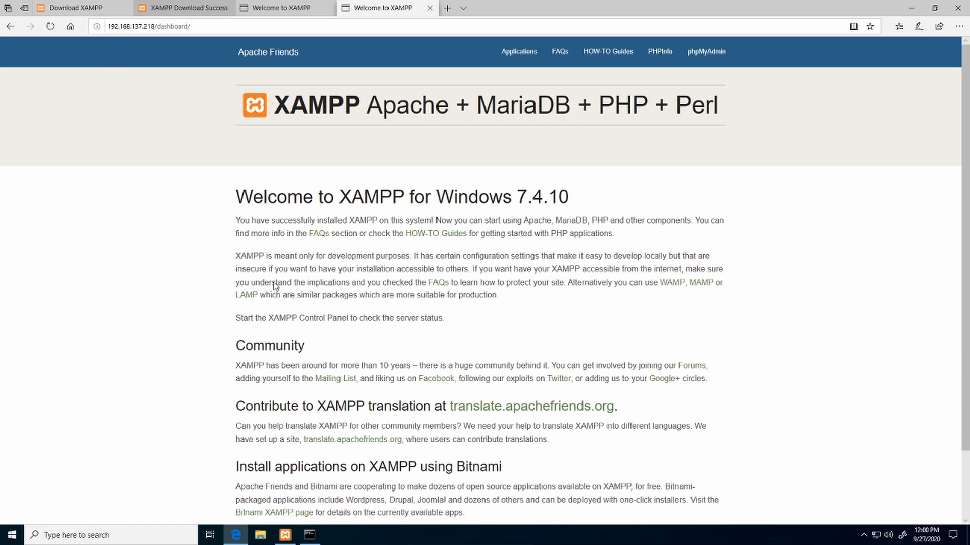
scroll(437, 267, "down", 2)
scroll(440, 275, "up", 2)
scroll(620, 238, "down", 2)
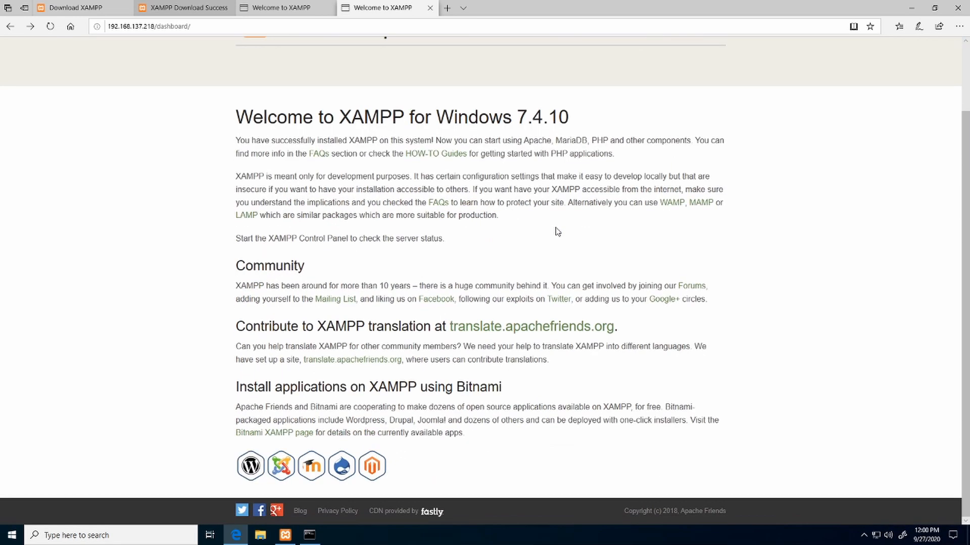
scroll(505, 239, "up", 2)
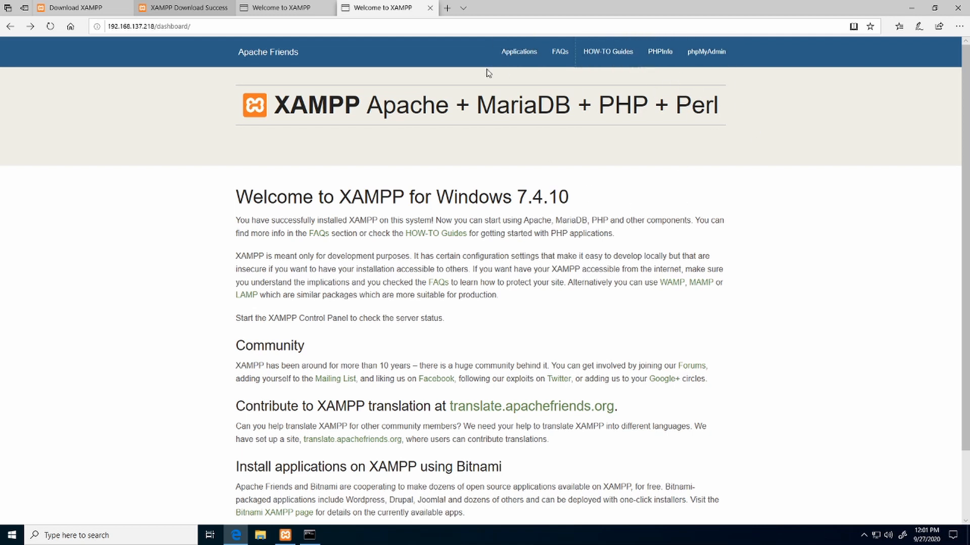
Open the PHPInfo page from the dashboard, review the PHP version and configuration tables, and close the page
left_click(661, 52)
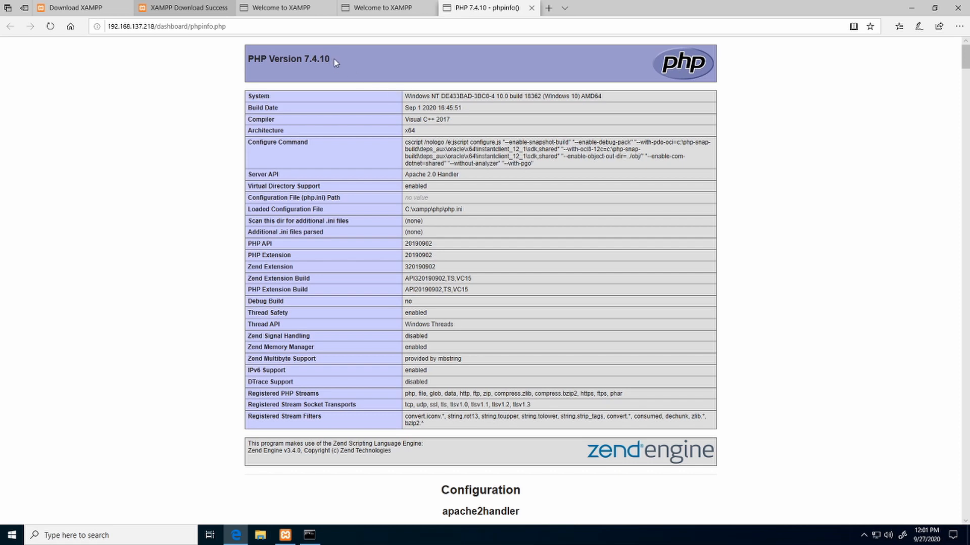
scroll(438, 187, "down", 4)
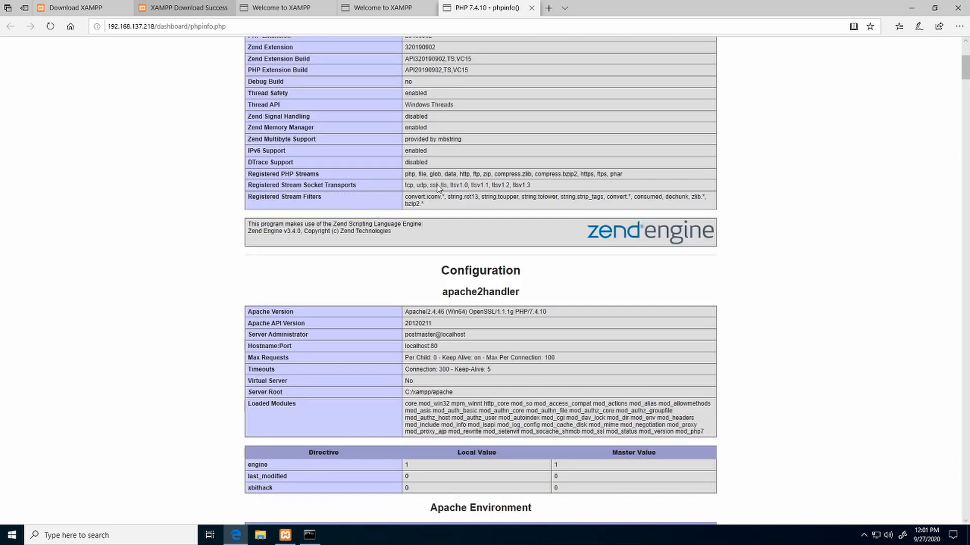
scroll(438, 187, "down", 20)
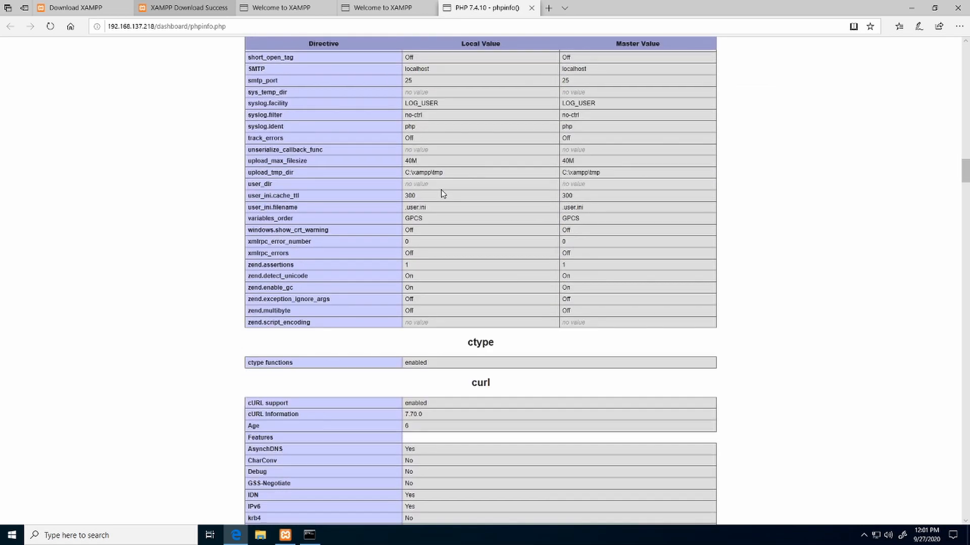
scroll(441, 193, "down", 20)
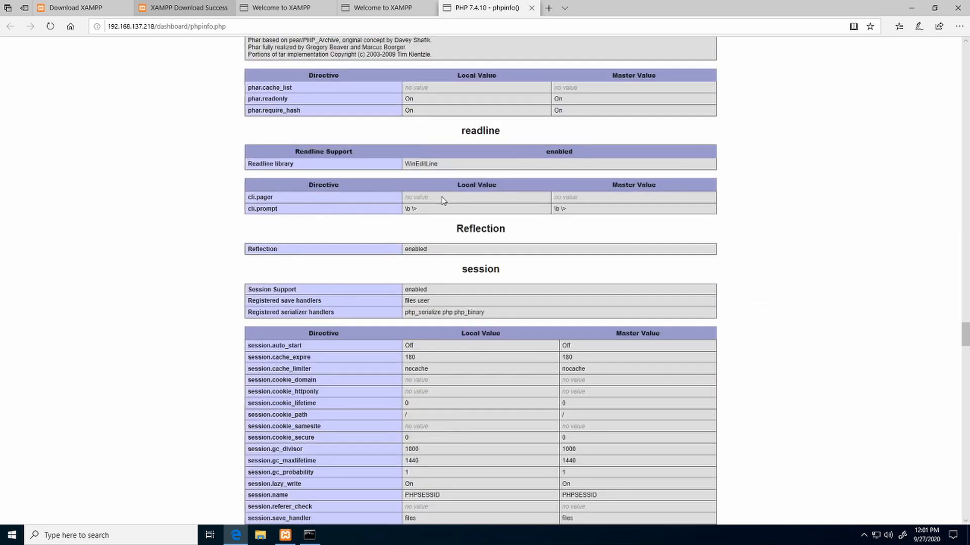
scroll(443, 201, "down", 20)
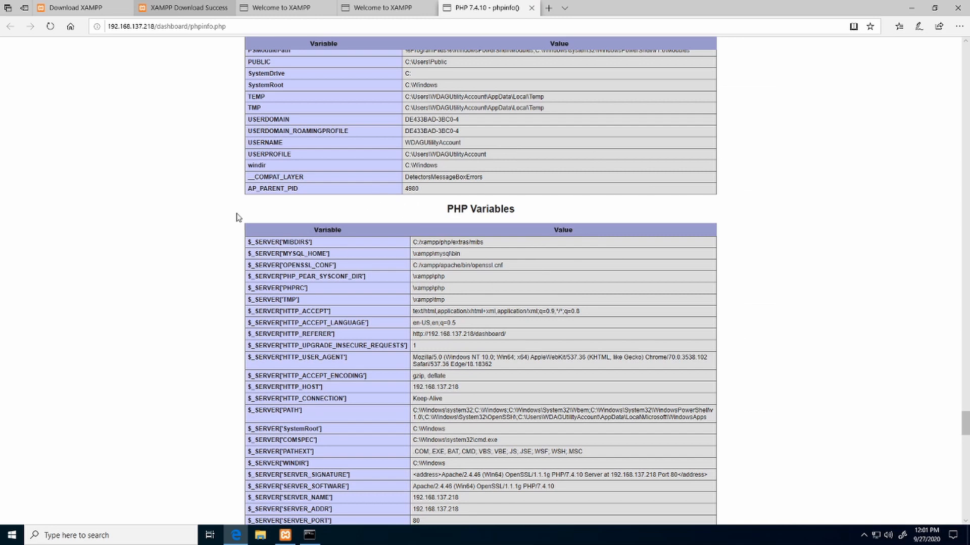
scroll(515, 75, "up", 15)
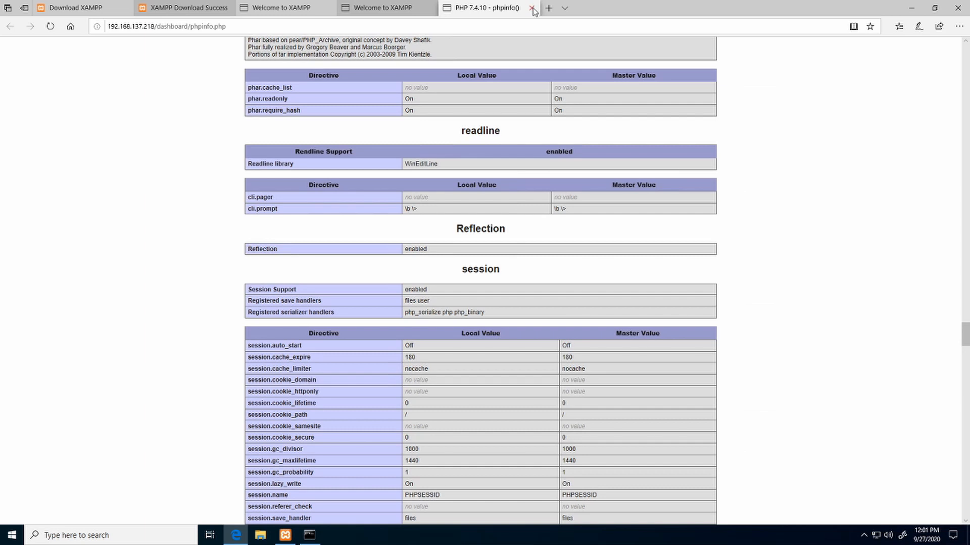
left_click(532, 8)
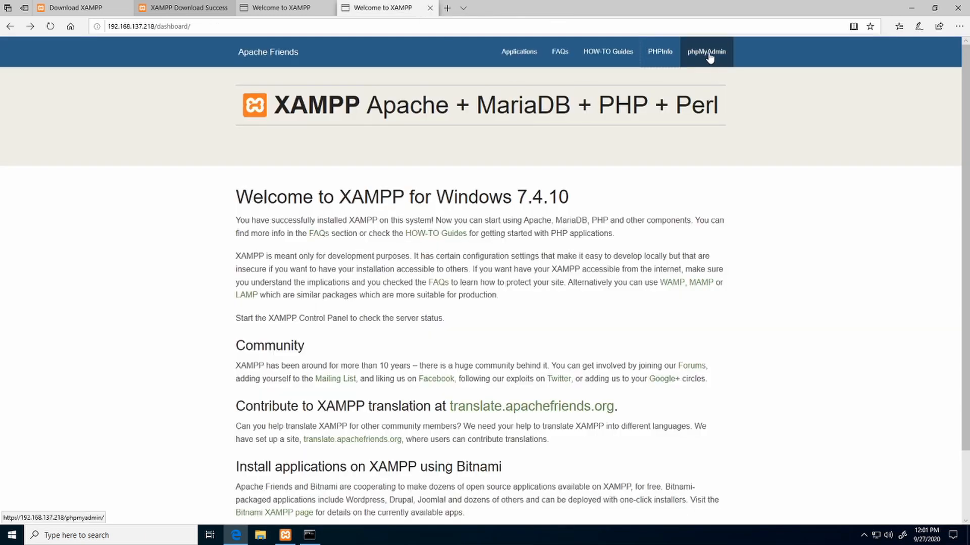
Open phpMyAdmin from the XAMPP dashboard in a new browser tab and switch to it
right_click(709, 57)
left_click(727, 63)
left_click(472, 11)
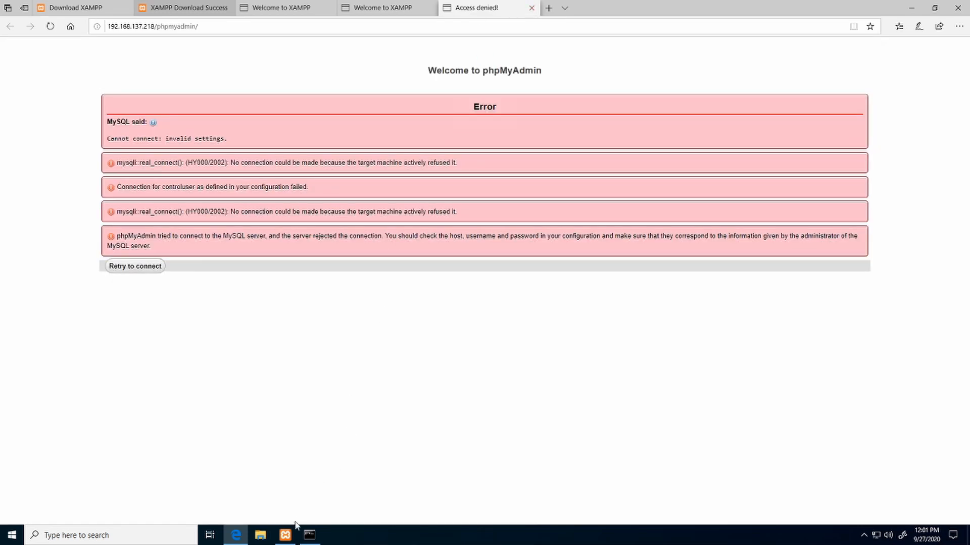
Start the MySQL module in the XAMPP Control Panel with mysqld allowed through the firewall on public networks, and reload phpMyAdmin in the browser
left_click(285, 535)
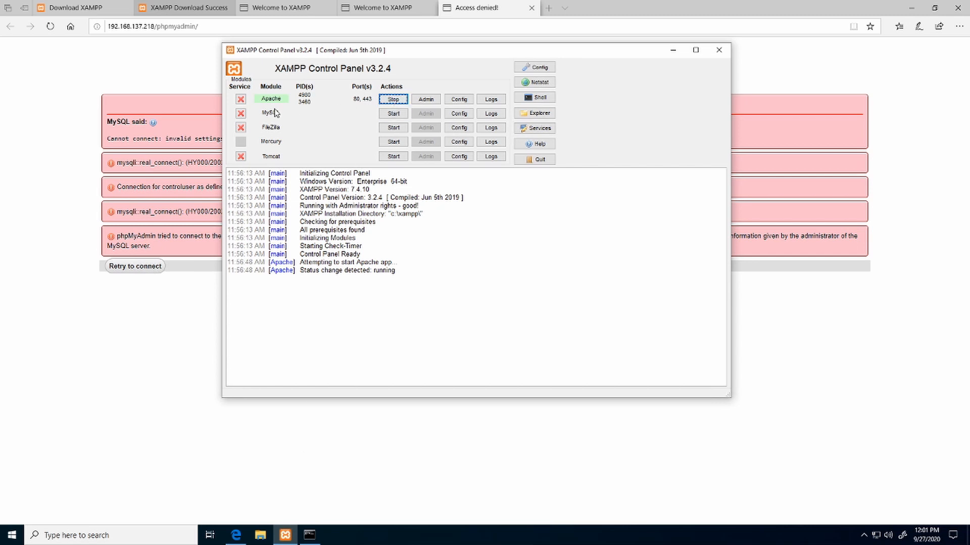
left_click(394, 114)
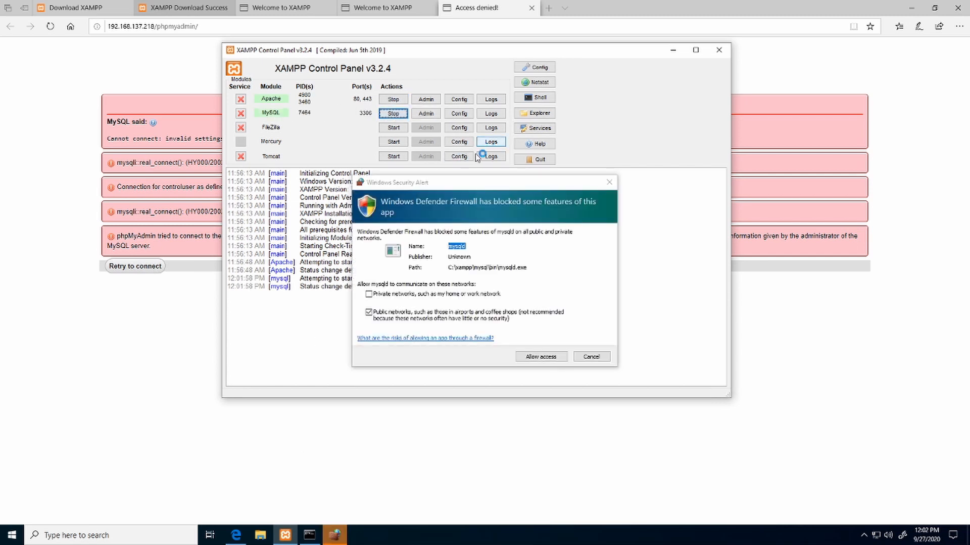
left_click(552, 360)
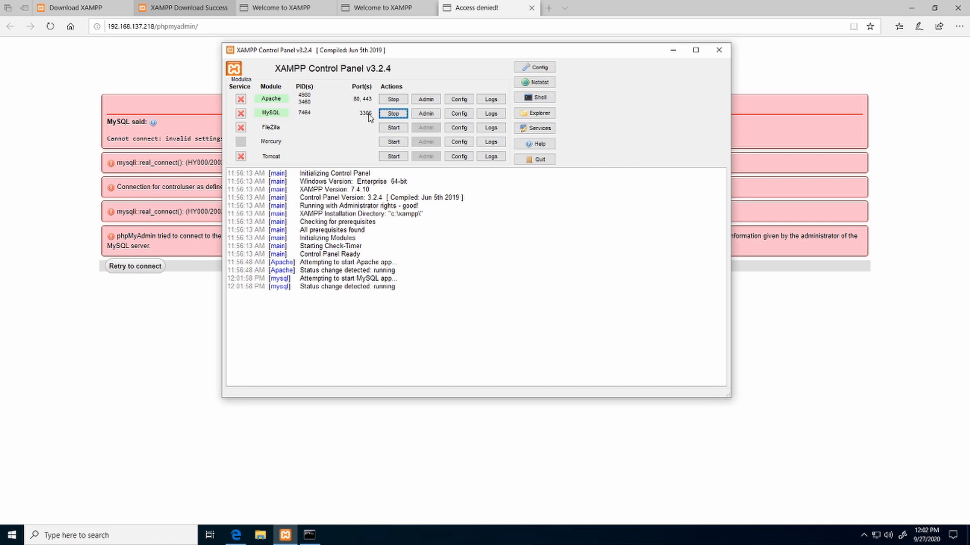
left_click(823, 66)
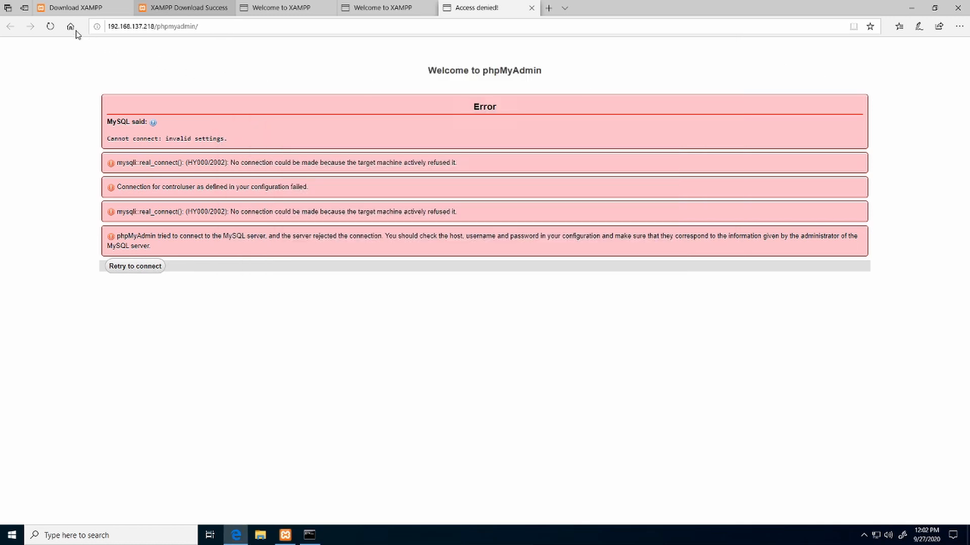
left_click(50, 26)
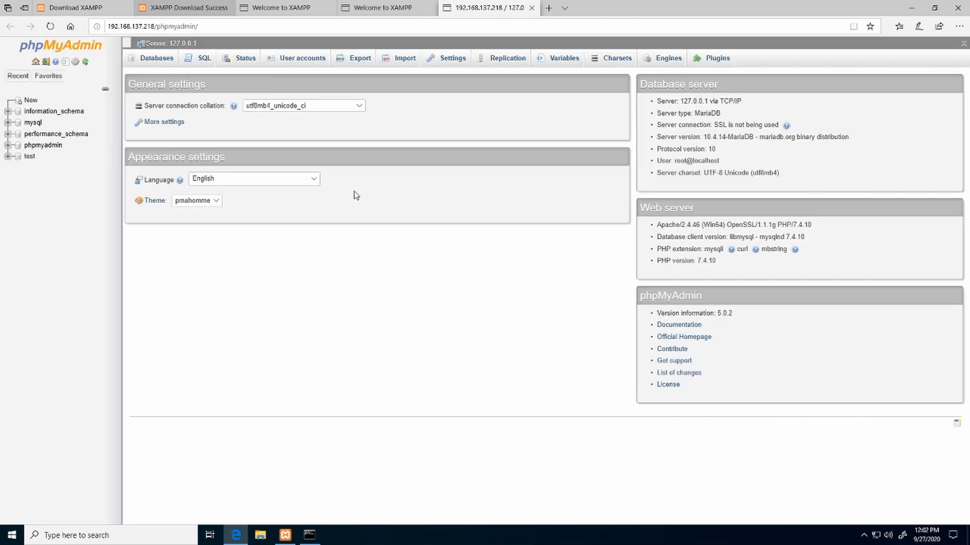
Review the phpMyAdmin home page, open the test database's structure, and close the phpMyAdmin browser tab
scroll(356, 195, "down", 1)
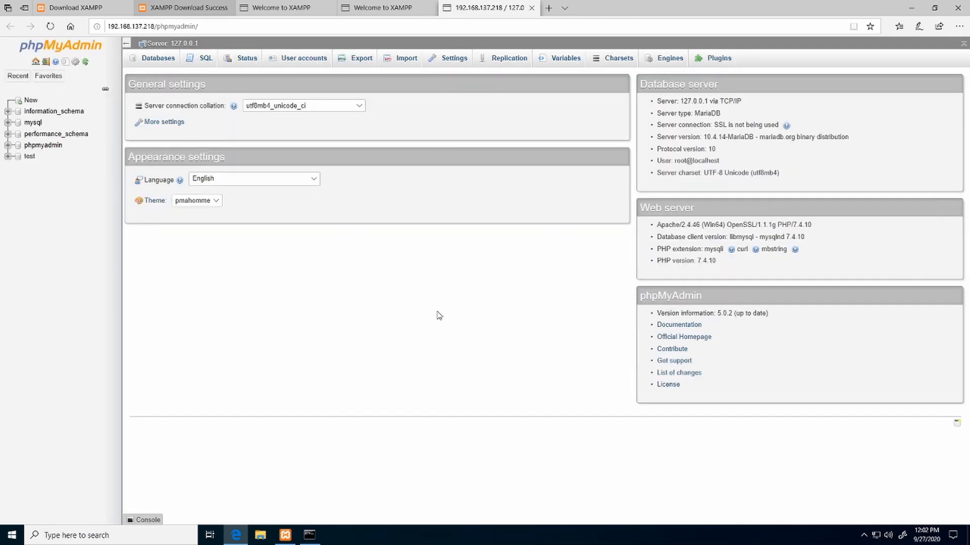
left_click(29, 156)
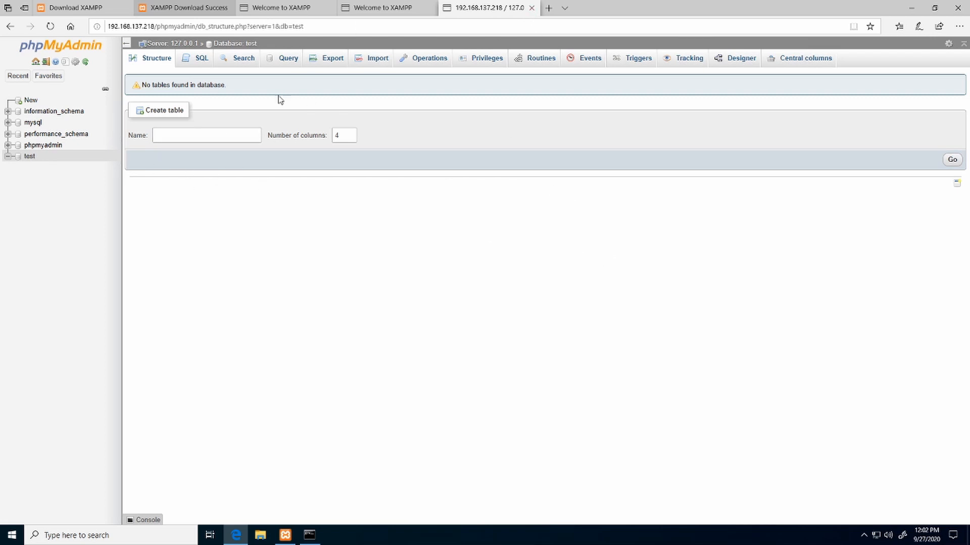
left_click(531, 8)
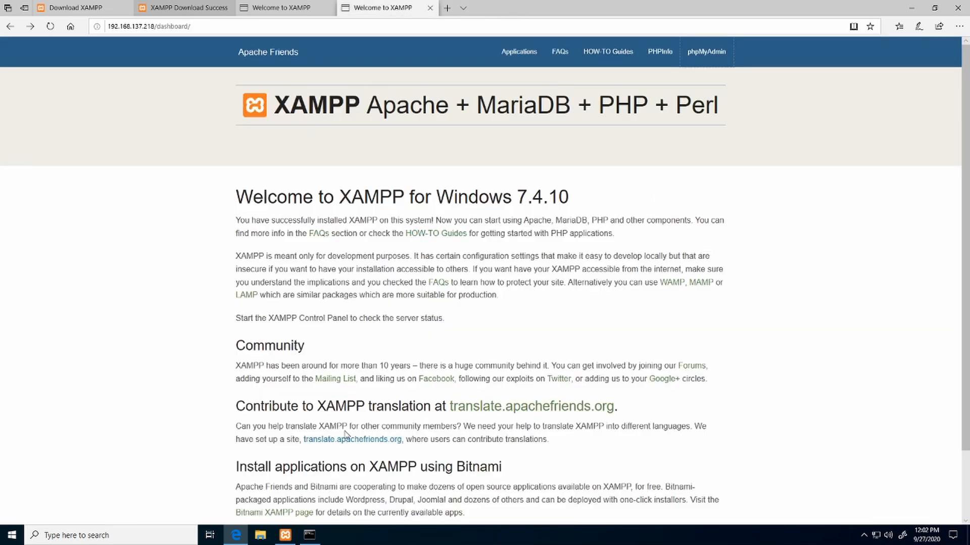
Switch to the XAMPP Control Panel and view the log files available for the Apache module
left_click(285, 536)
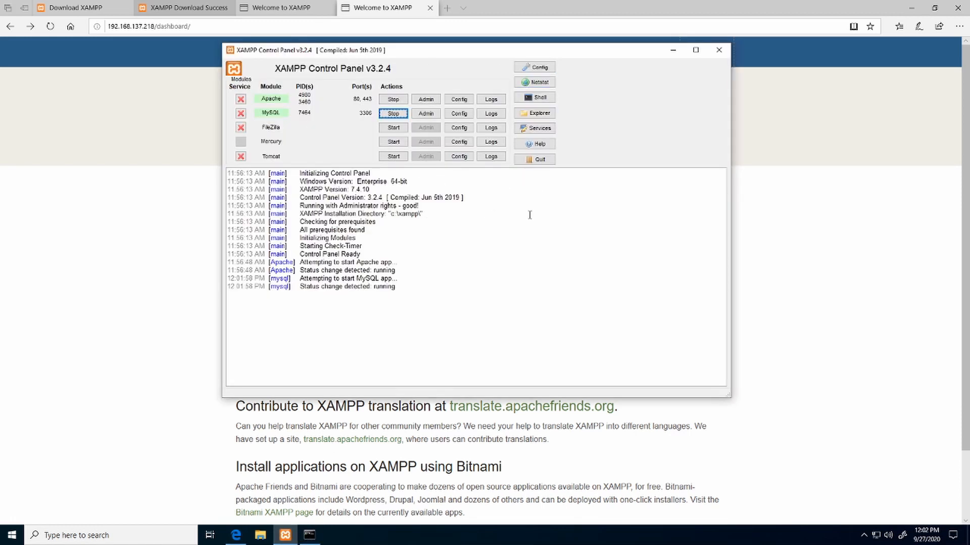
left_click_drag(607, 51, 621, 90)
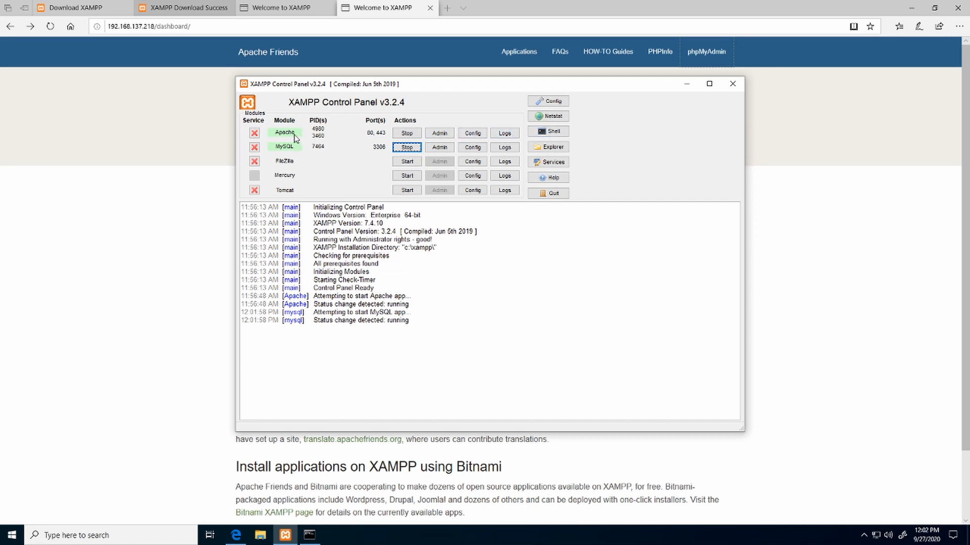
left_click(504, 133)
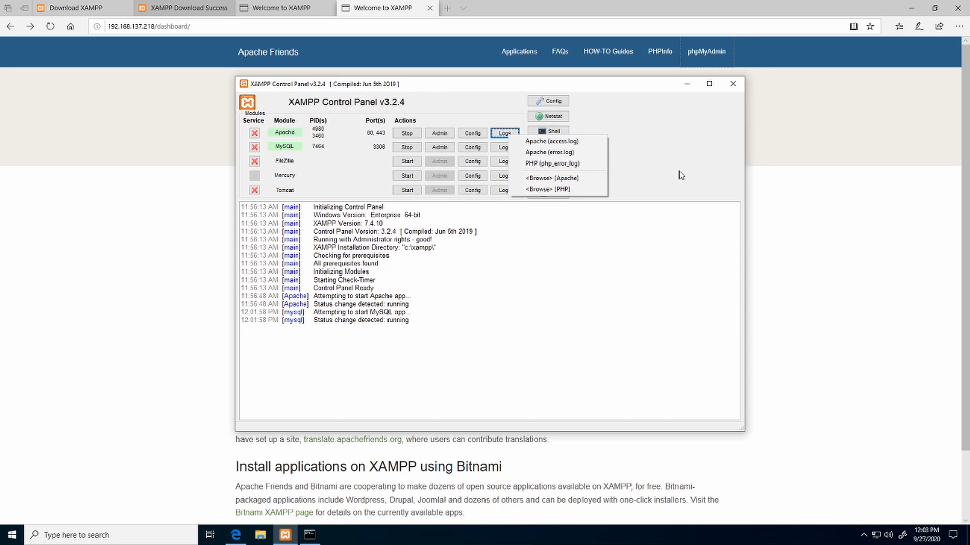
left_click(665, 160)
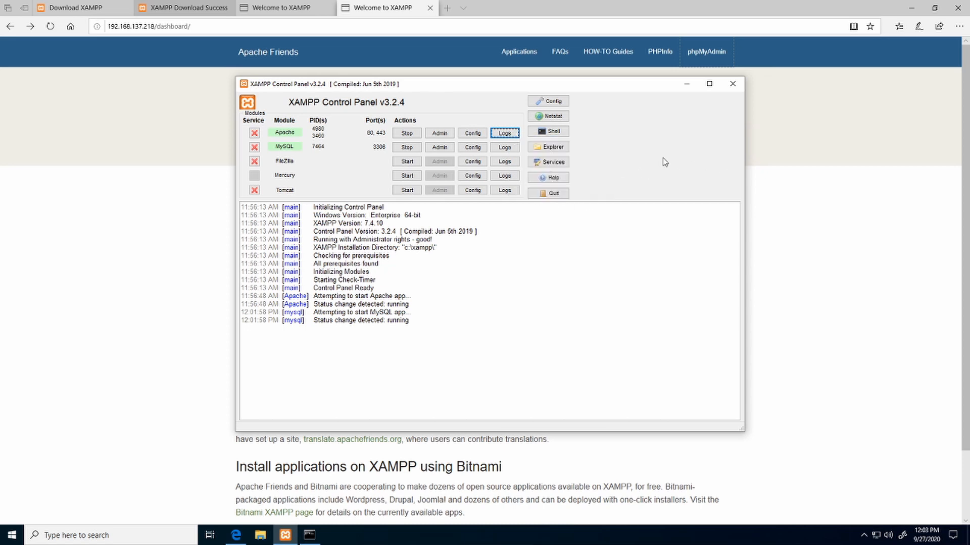
Open Apache's httpd.conf from the XAMPP Control Panel and locate the ServerRoot path
left_click(474, 134)
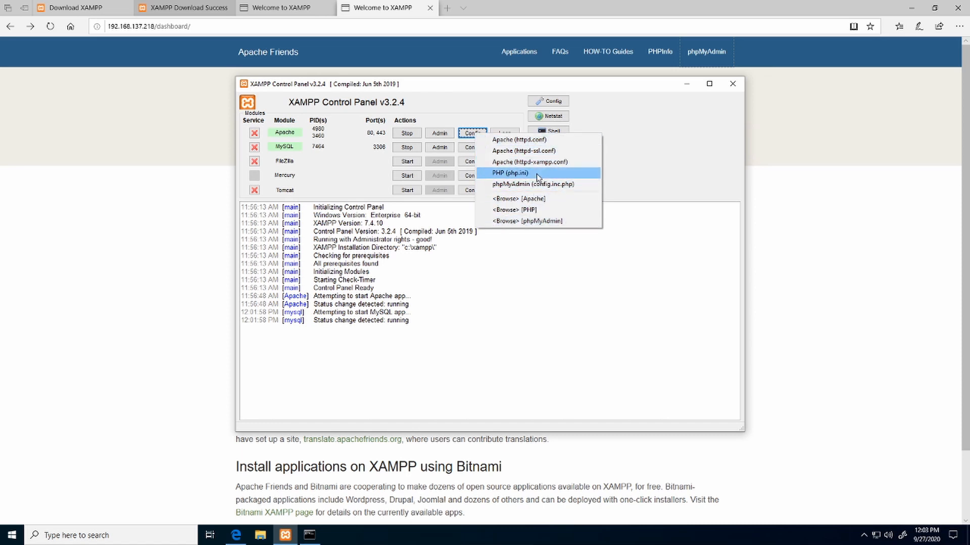
left_click(533, 144)
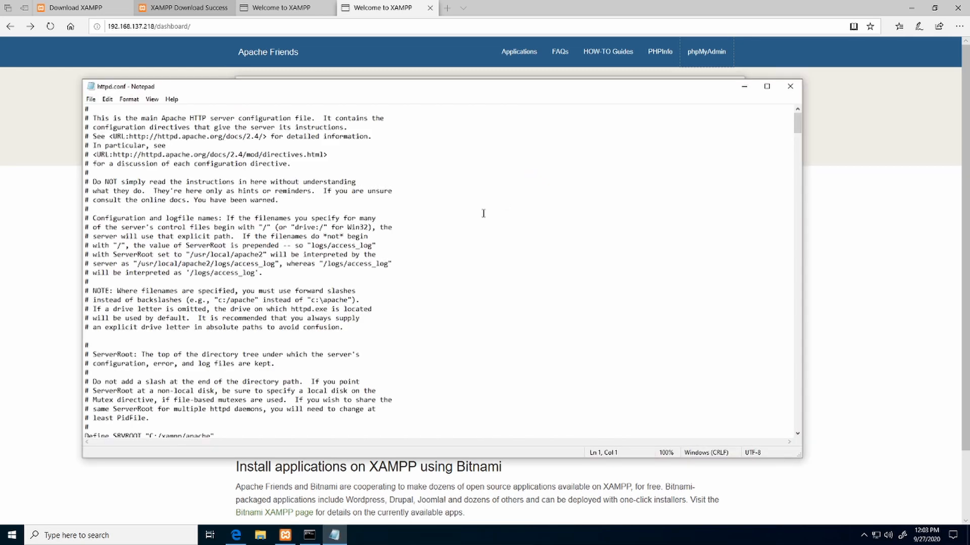
scroll(271, 236, "down", 5)
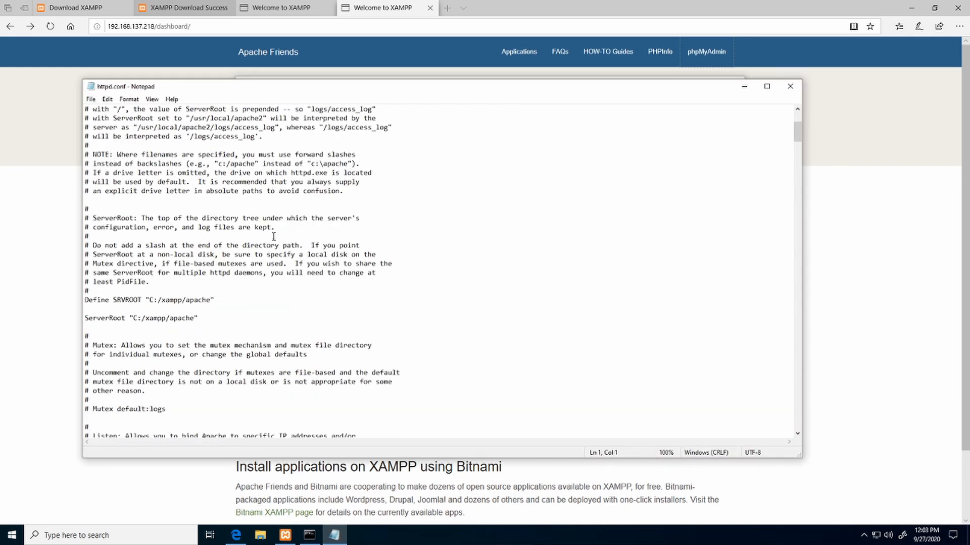
scroll(273, 236, "down", 2)
scroll(241, 245, "down", 5)
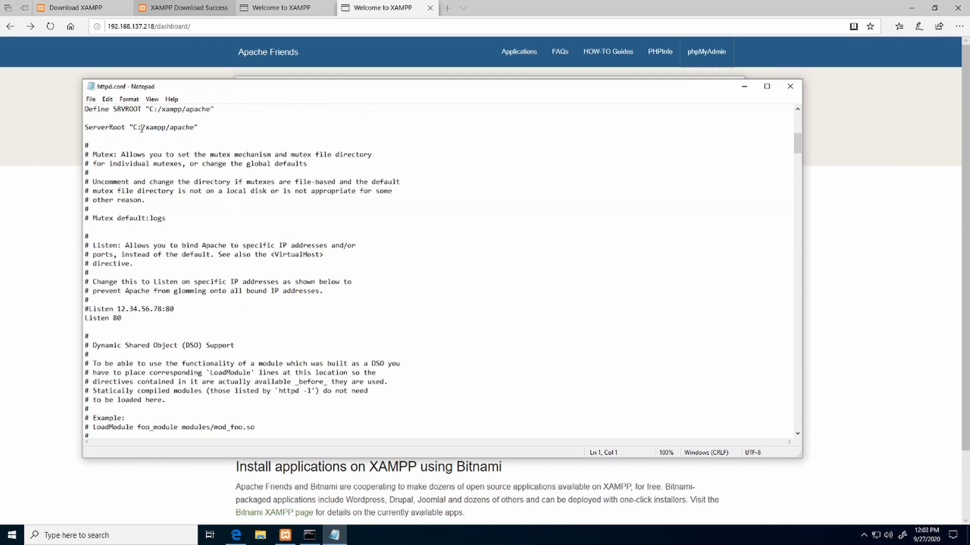
left_click_drag(135, 128, 195, 130)
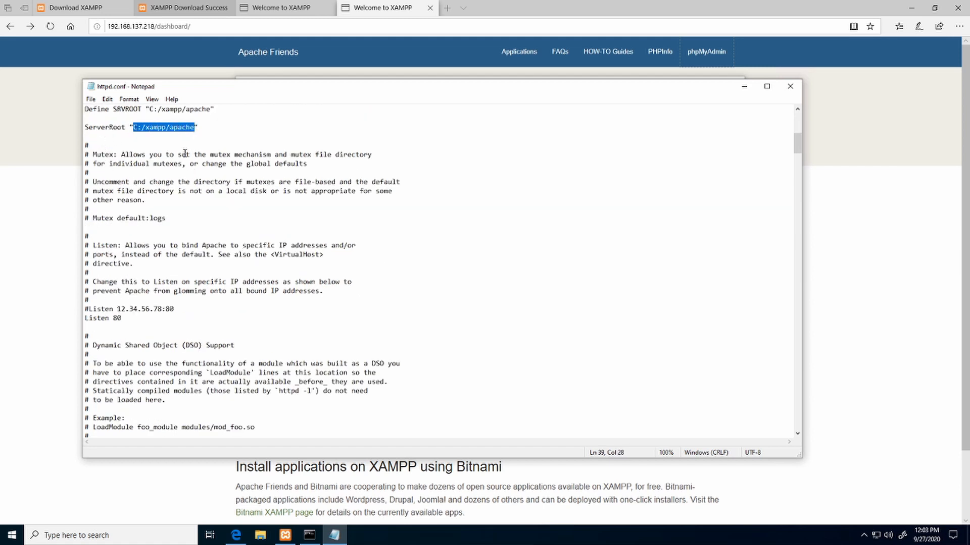
left_click(187, 128)
Set the active Listen directive in httpd.conf to port 8080, save the file, and close it
scroll(183, 209, "down", 2)
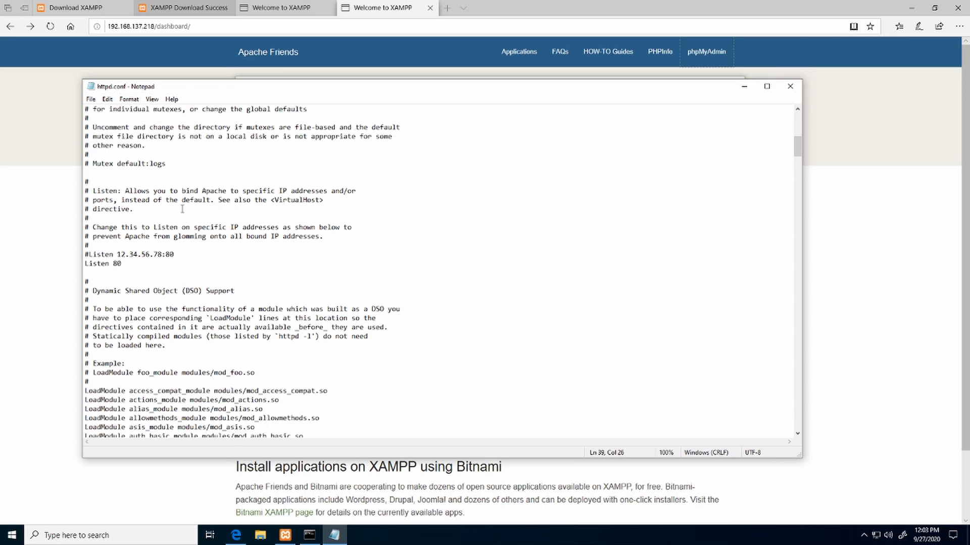
scroll(98, 296, "down", 1)
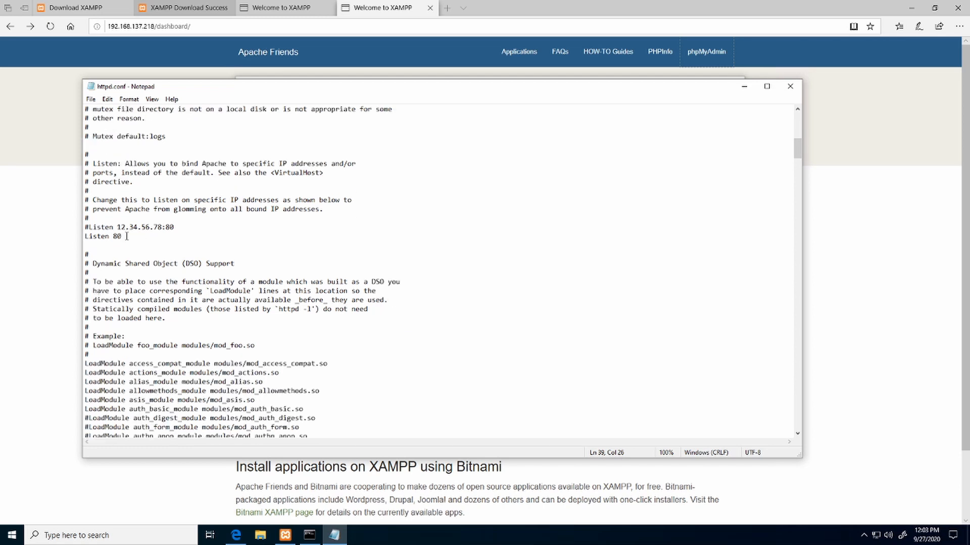
left_click_drag(127, 237, 75, 236)
left_click(131, 238)
left_click(76, 237, "shift")
left_click(187, 192)
left_click(122, 236)
double_click(115, 237)
left_click(124, 236)
type("80")
left_click_drag(664, 87, 717, 82)
key("ctrl+s")
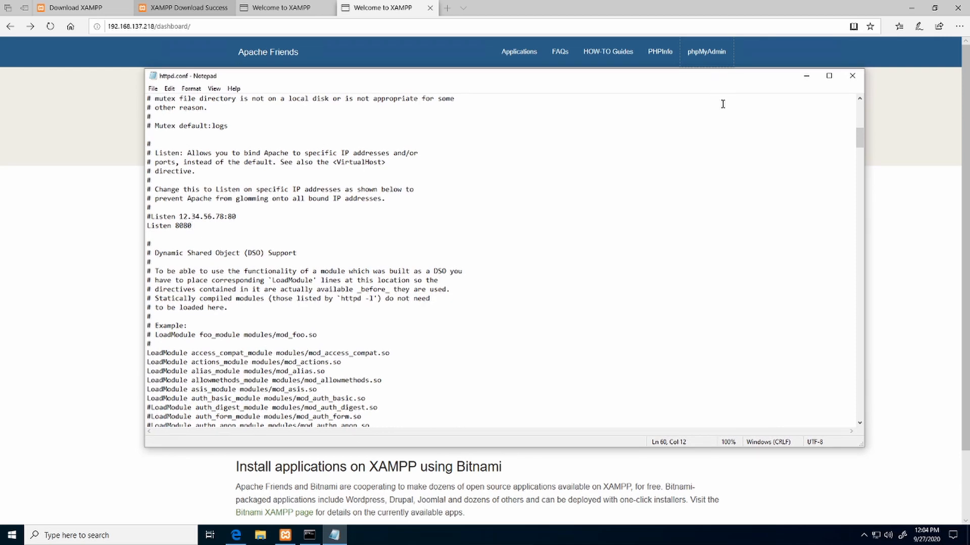
left_click(852, 76)
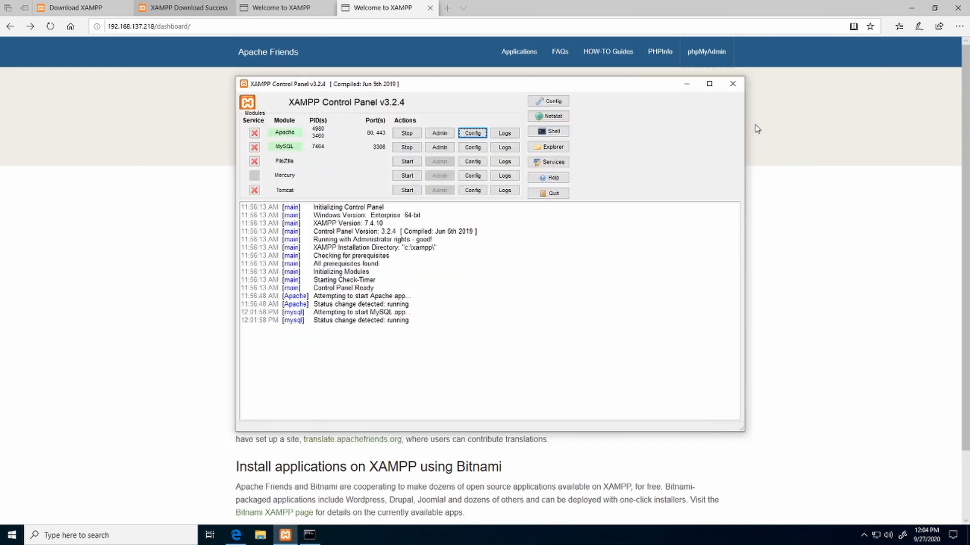
Stop the Apache module, review the control panel log, and start Apache again
left_click(407, 134)
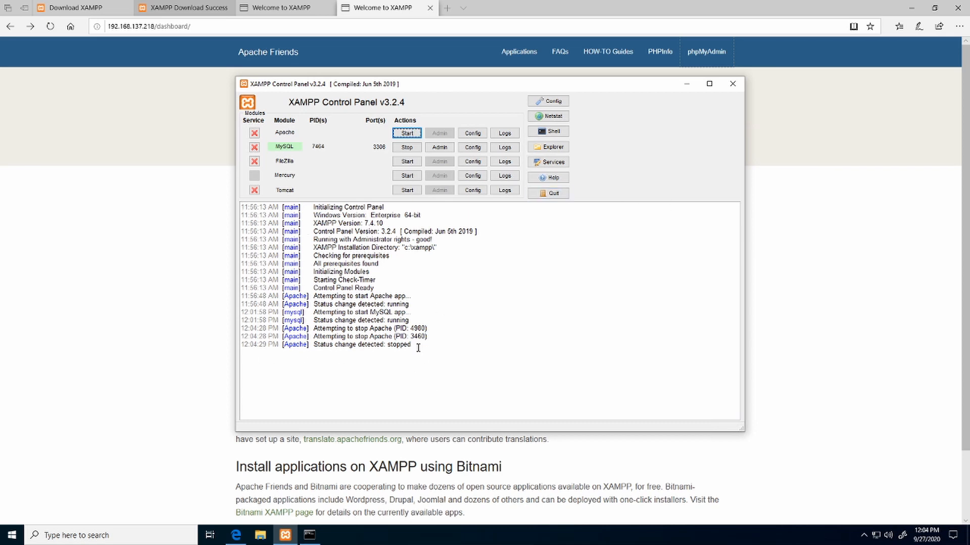
left_click_drag(418, 348, 251, 198)
left_click(439, 345)
left_click(407, 133)
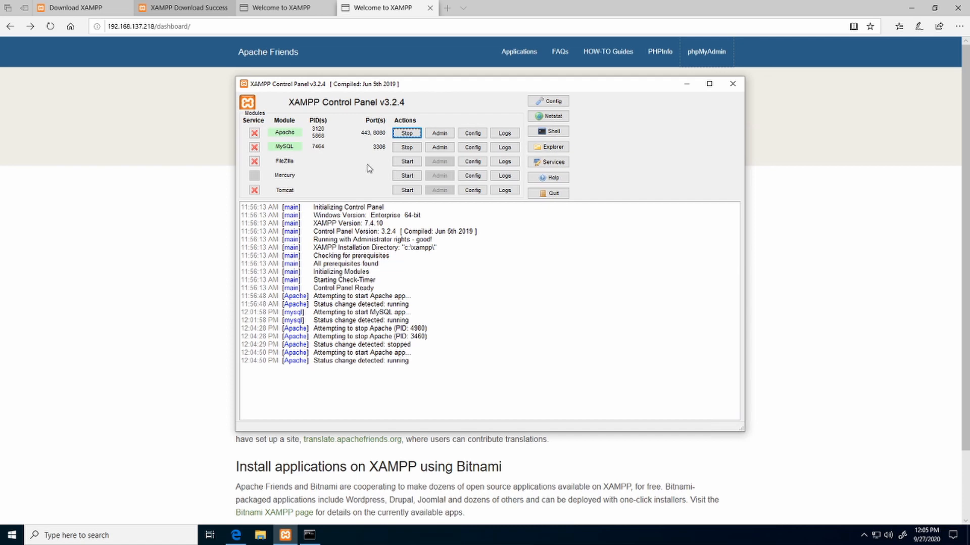
Reload the 127.0.0.1 dashboard in the browser and open it on the new port as 127.0.0.1:8080/dashboard/
left_click(284, 7)
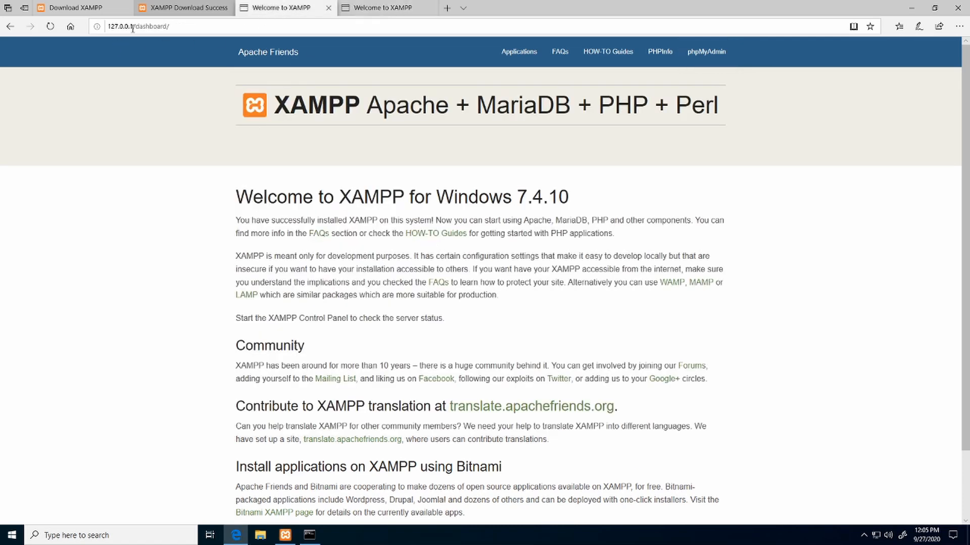
left_click(50, 26)
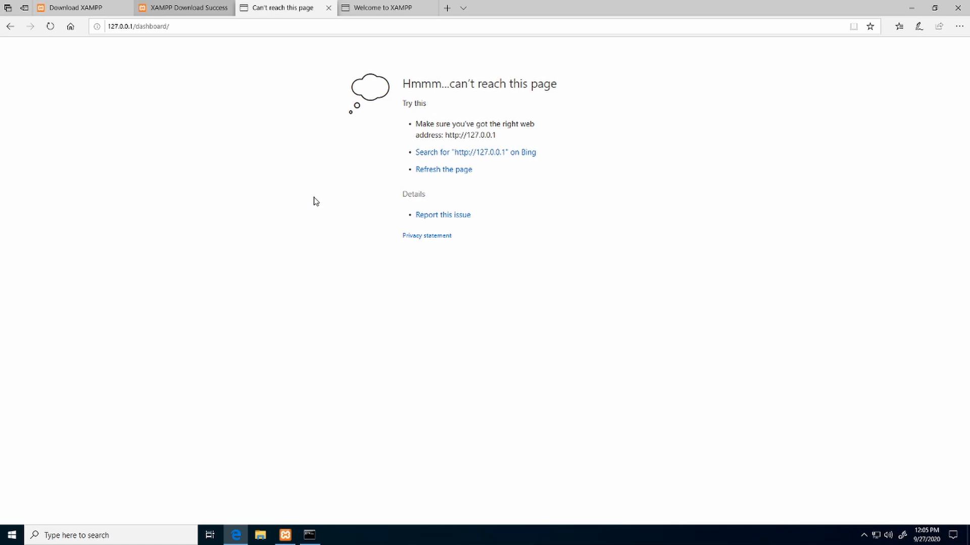
left_click(132, 26)
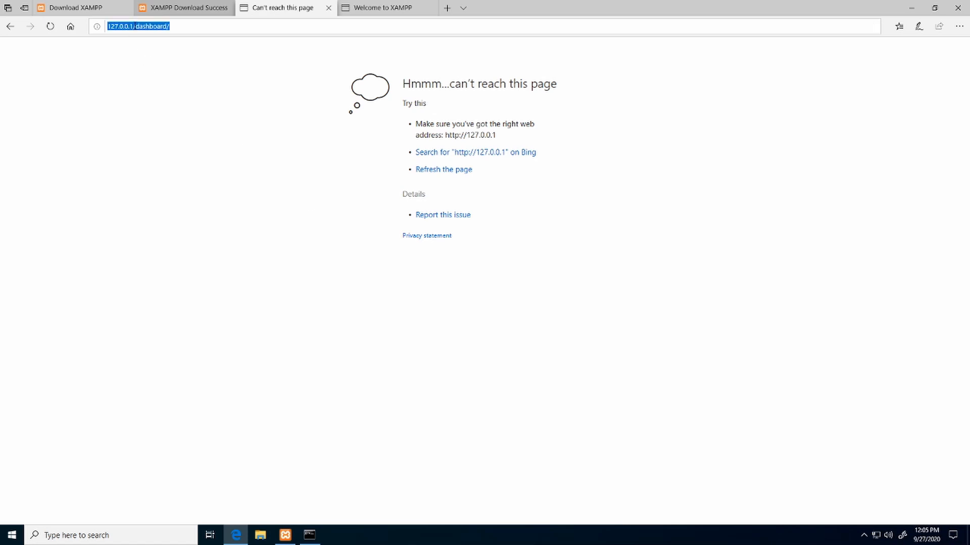
left_click(132, 26)
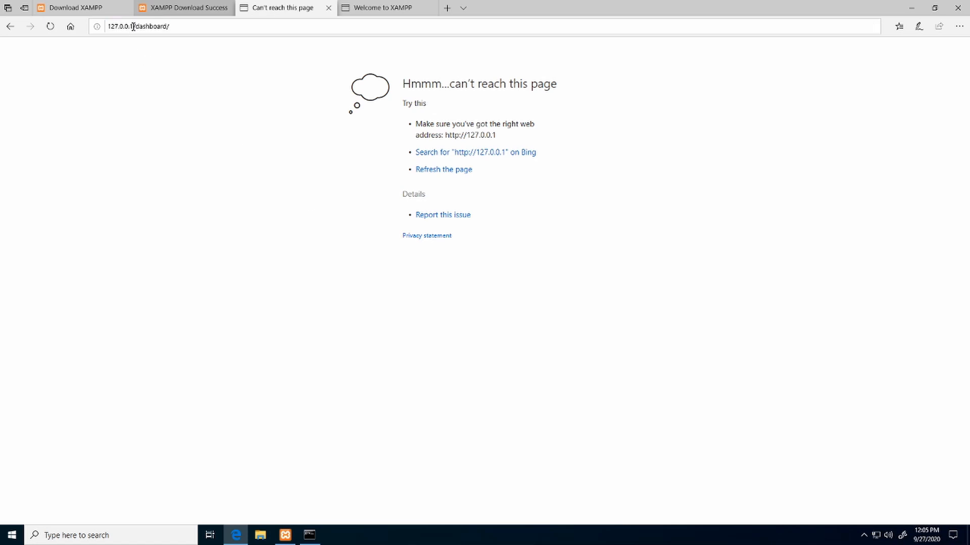
double_click(132, 27)
left_click(133, 26)
type(":")
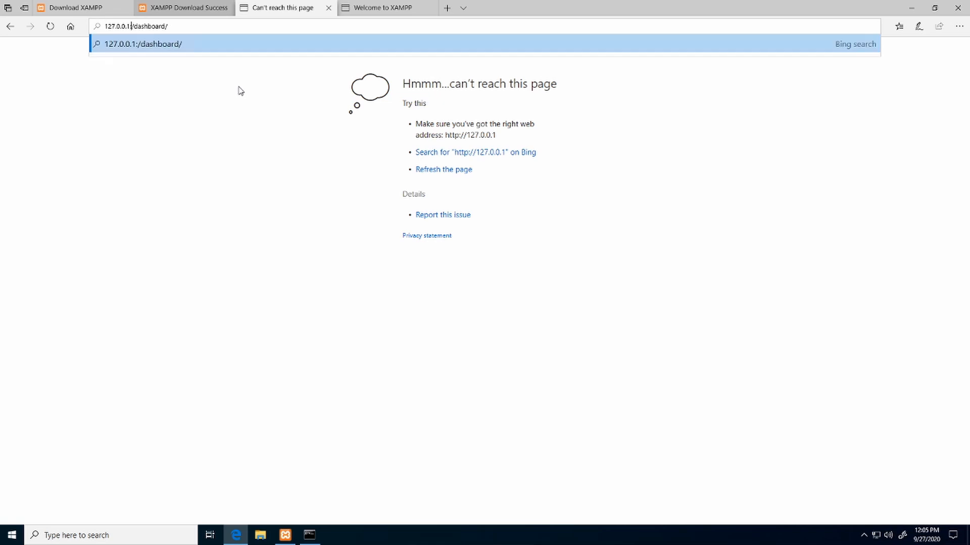
type("8080")
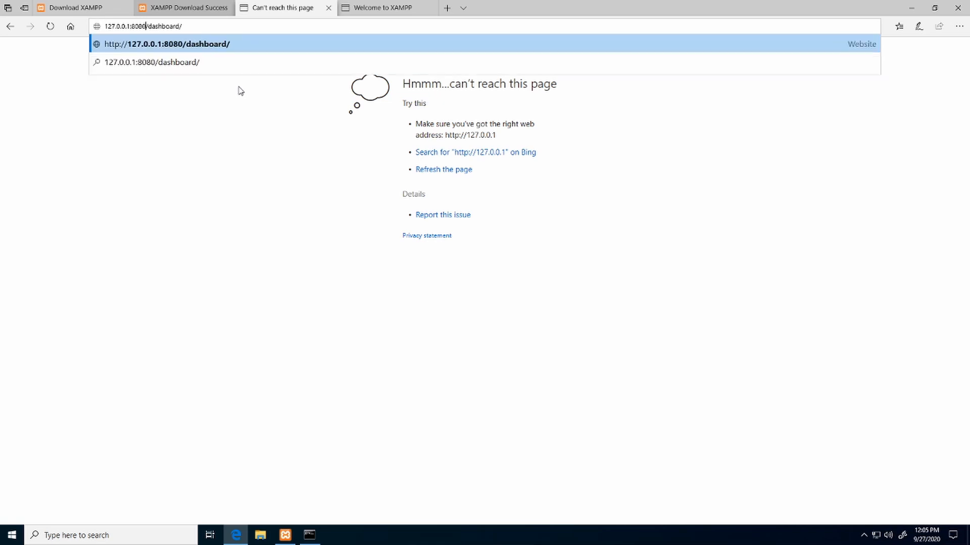
key("Return")
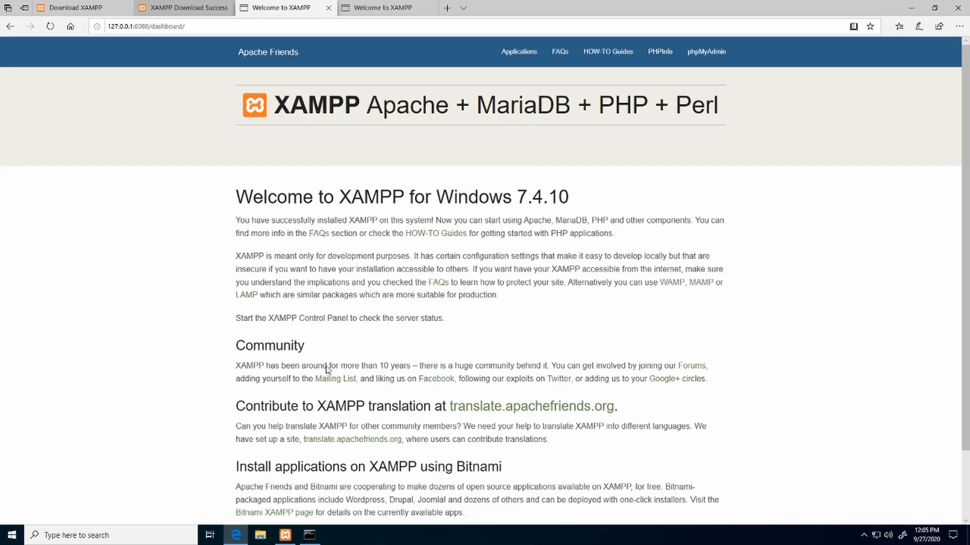
Reopen Apache's httpd.conf from the XAMPP Control Panel and locate the Listen directives
left_click(285, 540)
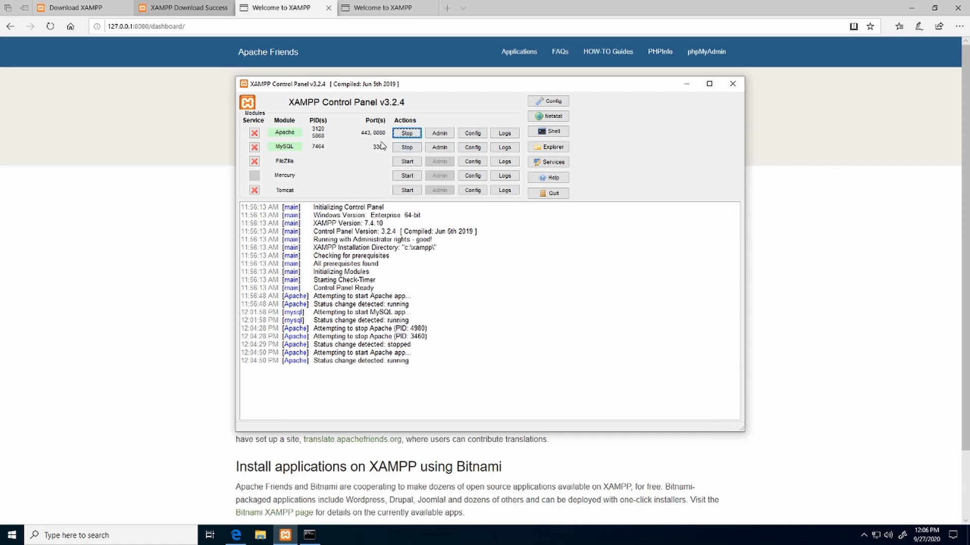
left_click(473, 134)
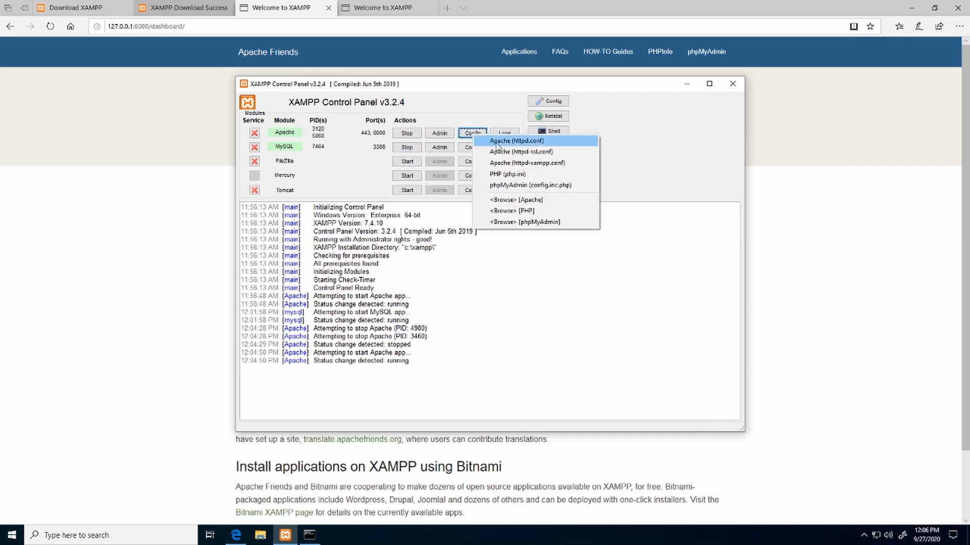
left_click(496, 143)
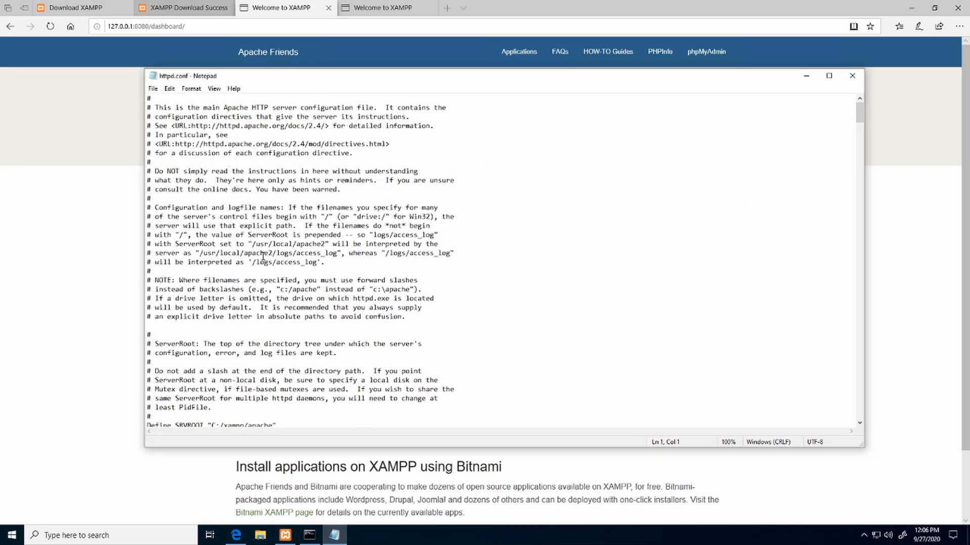
scroll(262, 258, "down", 6)
scroll(262, 257, "down", 10)
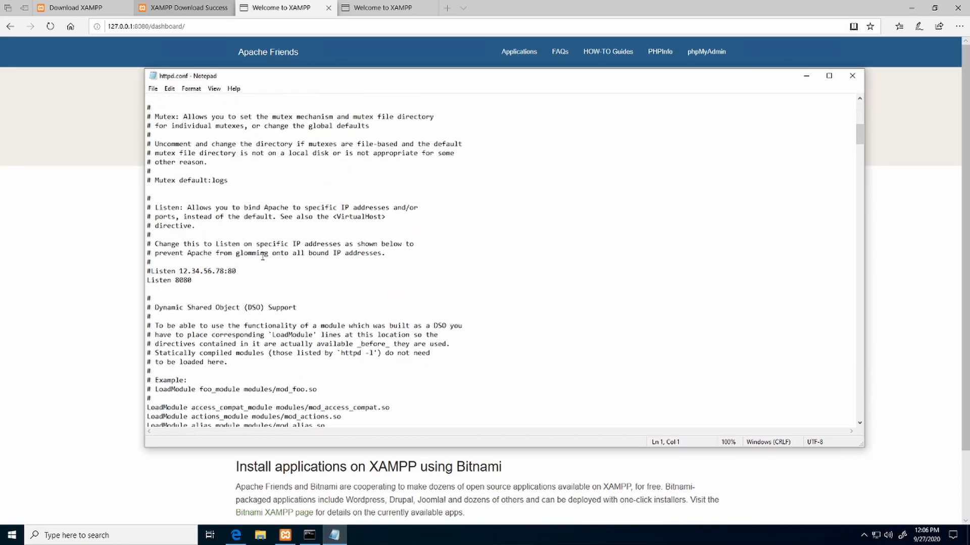
left_click(202, 229)
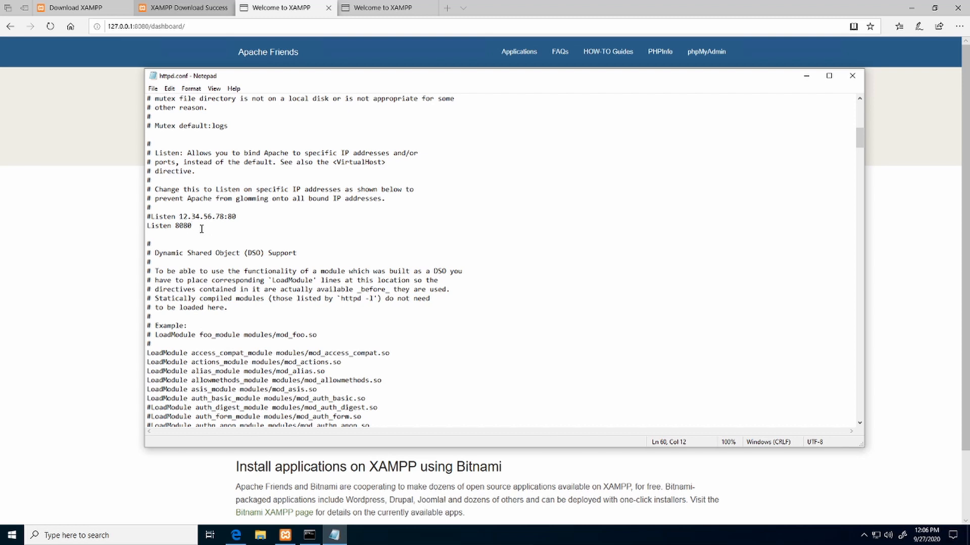
scroll(235, 235, "down", 2)
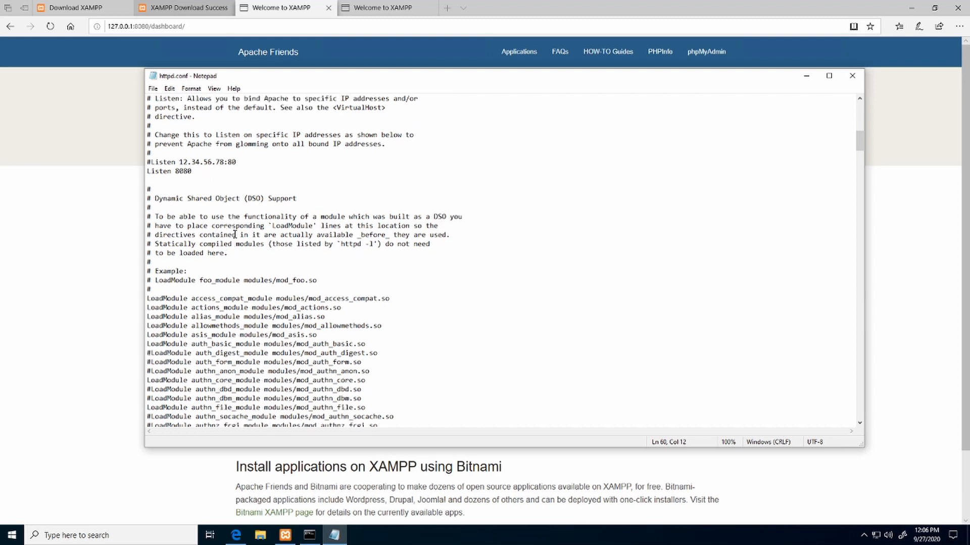
scroll(235, 234, "up", 1)
Examine the IP address and port format in the commented-out Listen example line
left_click_drag(179, 190, 229, 191)
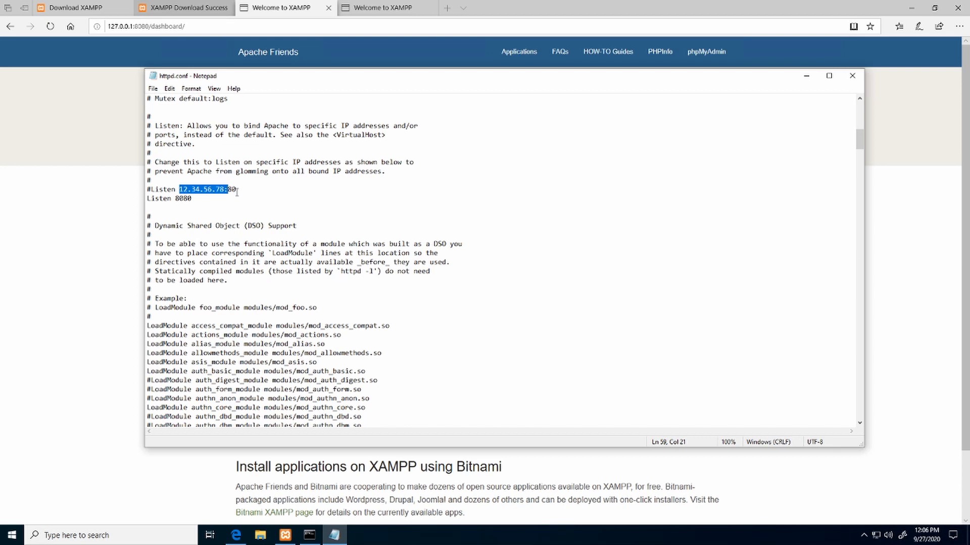
left_click(236, 190)
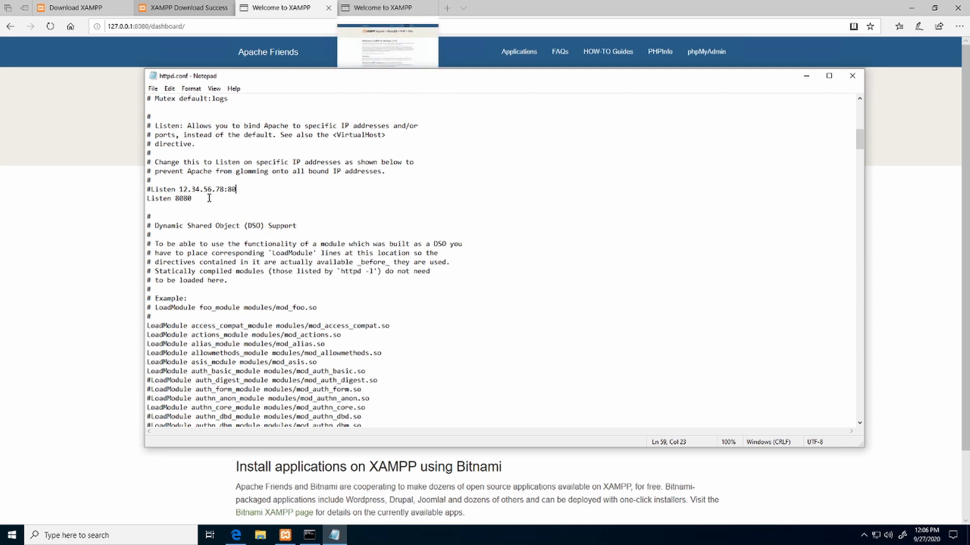
left_click(180, 189)
key("shift+Right")
key("shift+Right")
key("shift+Right")
key("shift+Right")
key("shift+Right")
key("shift+Right")
key("shift+Right")
key("shift+Right")
key("shift+Right")
key("shift+Right")
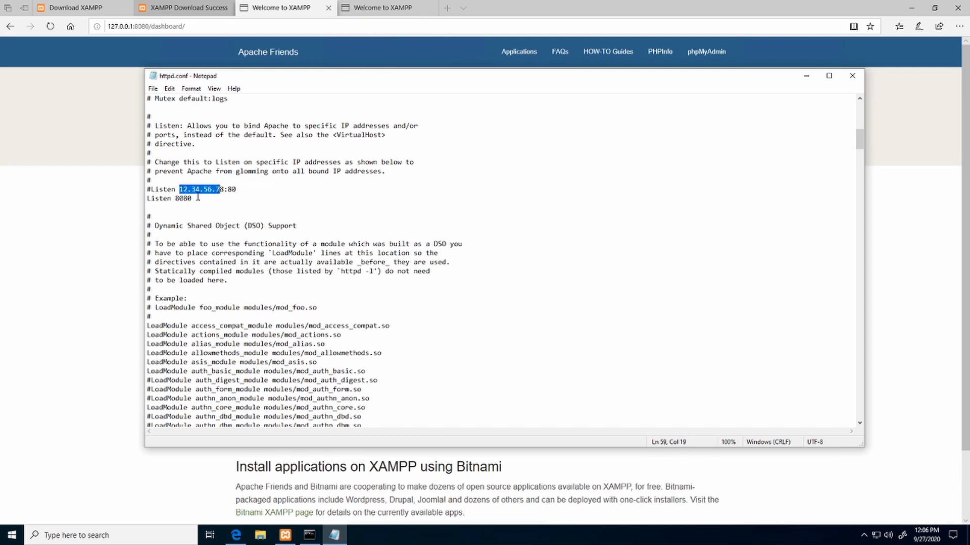
Try binding the active Listen 8080 directive to the address 127.0.0.1, and remove the address again
left_click(176, 199)
type("127.0")
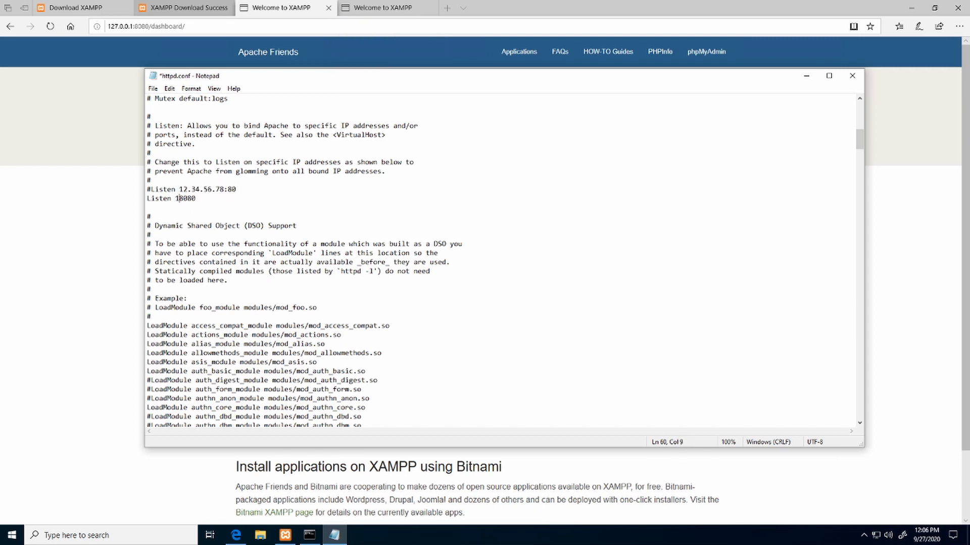
type(".0.1:")
left_click_drag(175, 199, 212, 199)
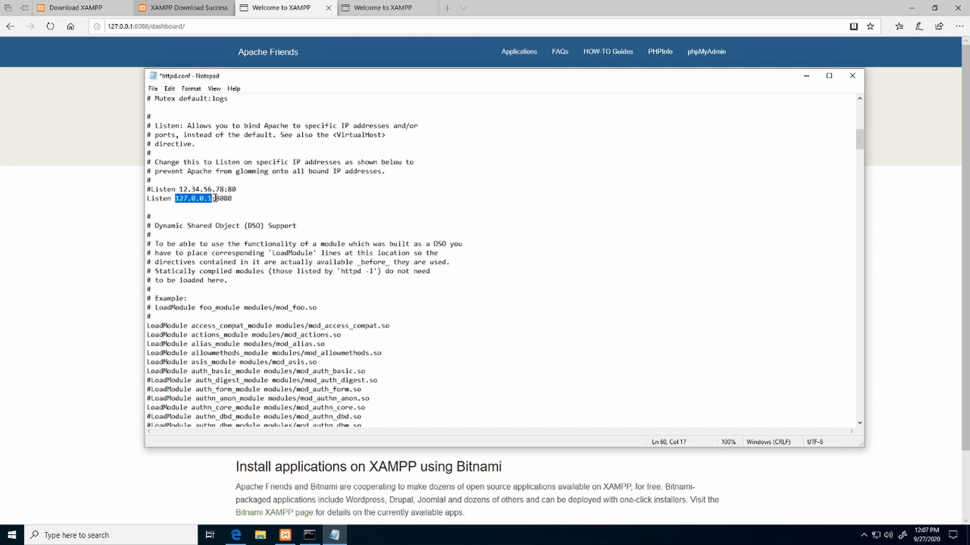
left_click_drag(216, 198, 176, 198)
key("Delete")
left_click(213, 198)
Read through httpd.conf from the LoadModule list and server configuration to the DocumentRoot directive
scroll(319, 260, "down", 20)
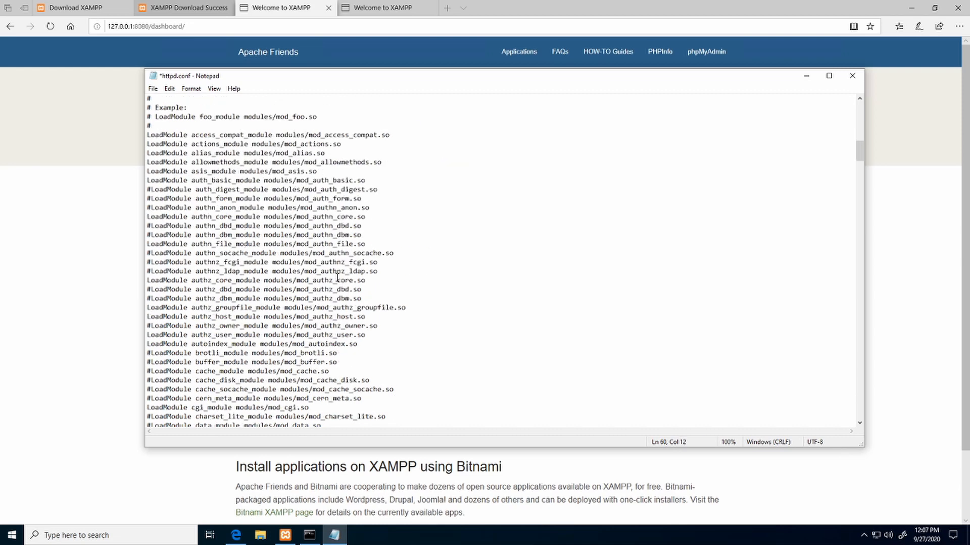
scroll(337, 277, "down", 19)
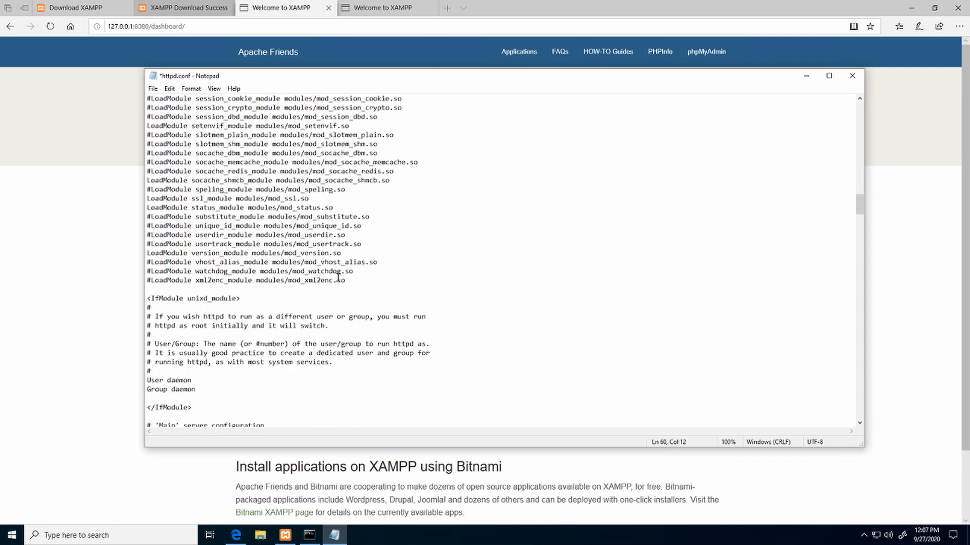
scroll(338, 277, "up", 8)
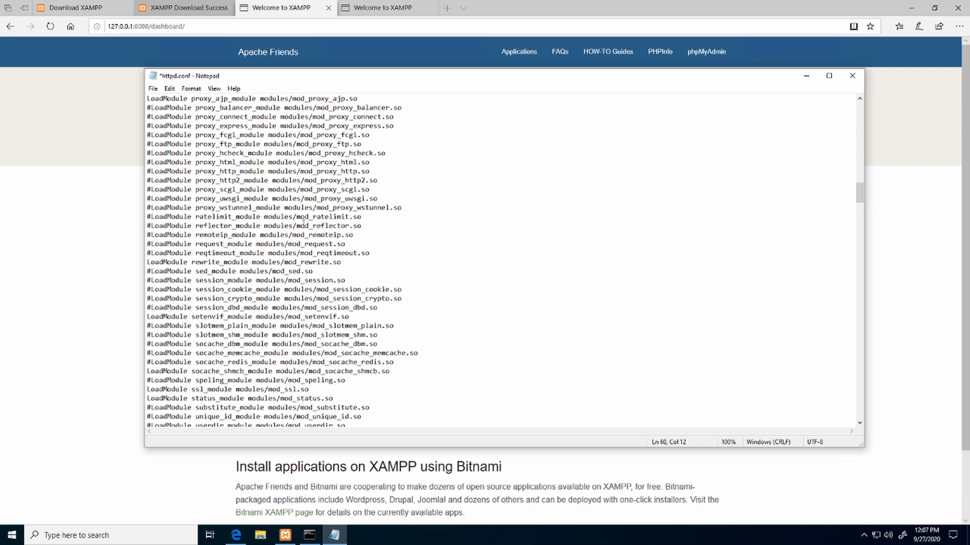
scroll(343, 193, "down", 8)
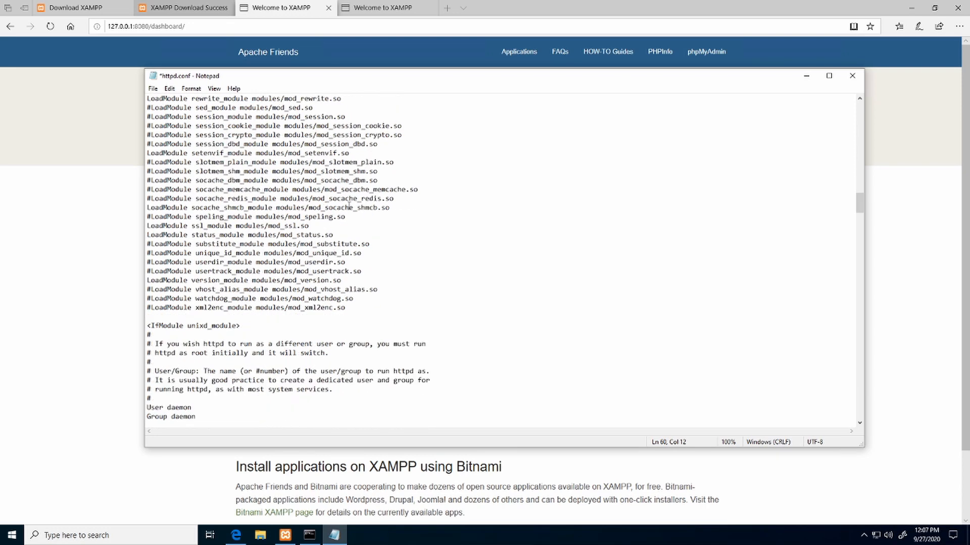
scroll(350, 207, "down", 7)
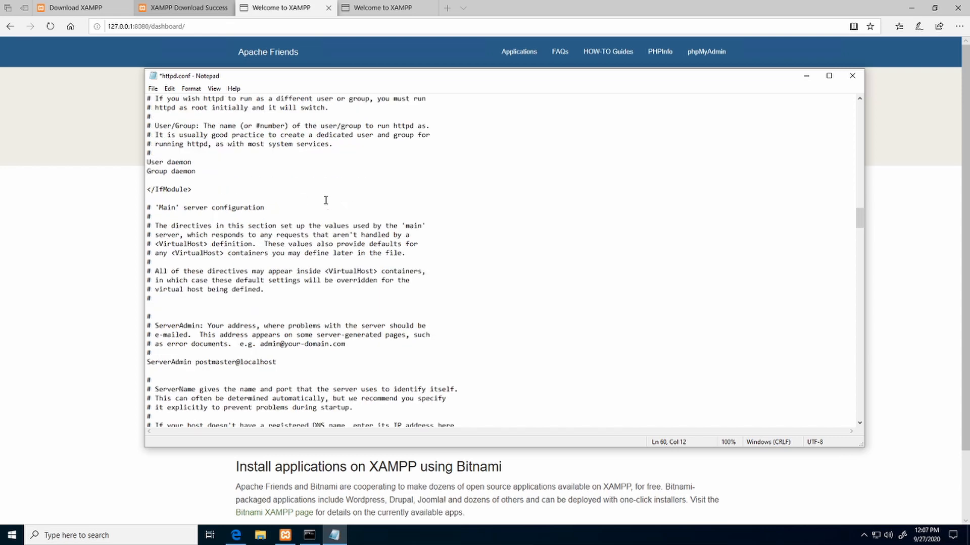
scroll(303, 285, "down", 7)
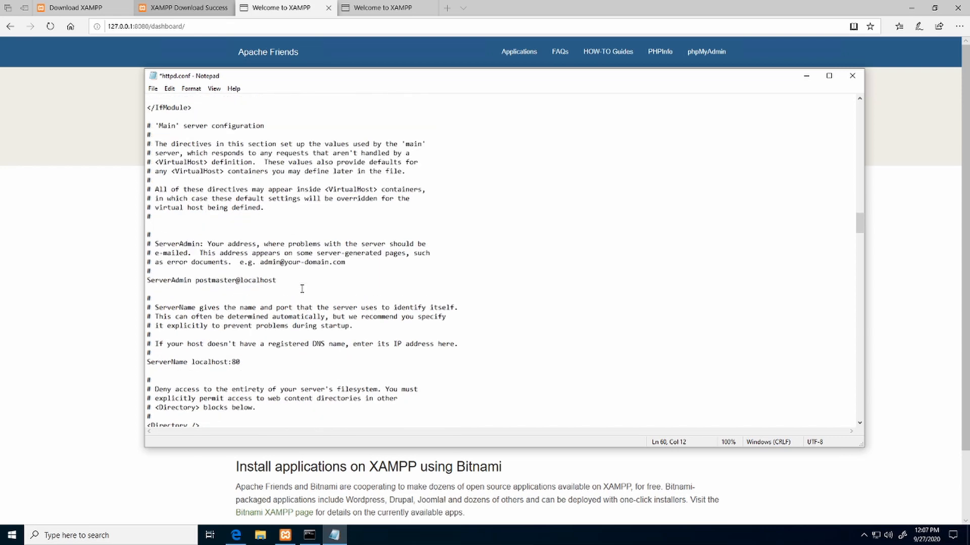
scroll(306, 280, "down", 2)
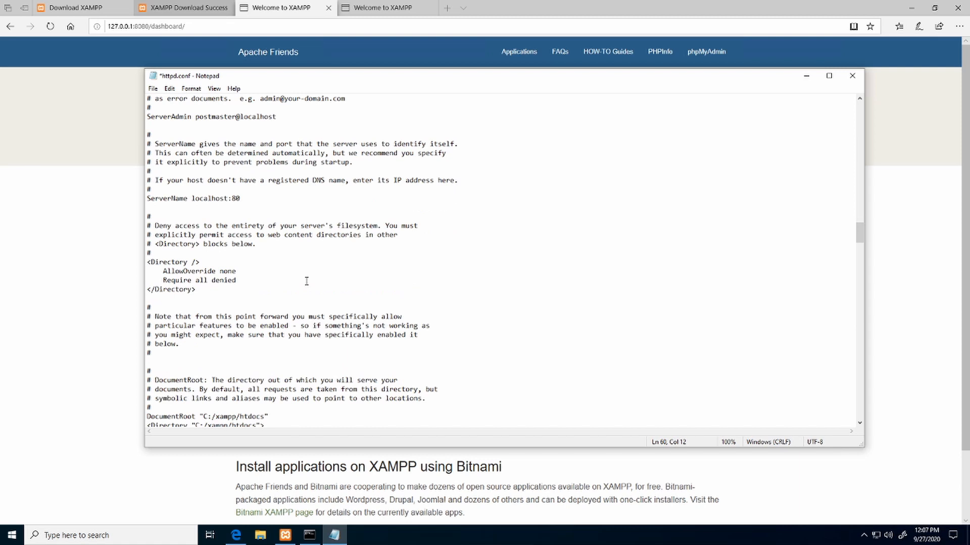
scroll(306, 280, "down", 2)
scroll(306, 281, "down", 6)
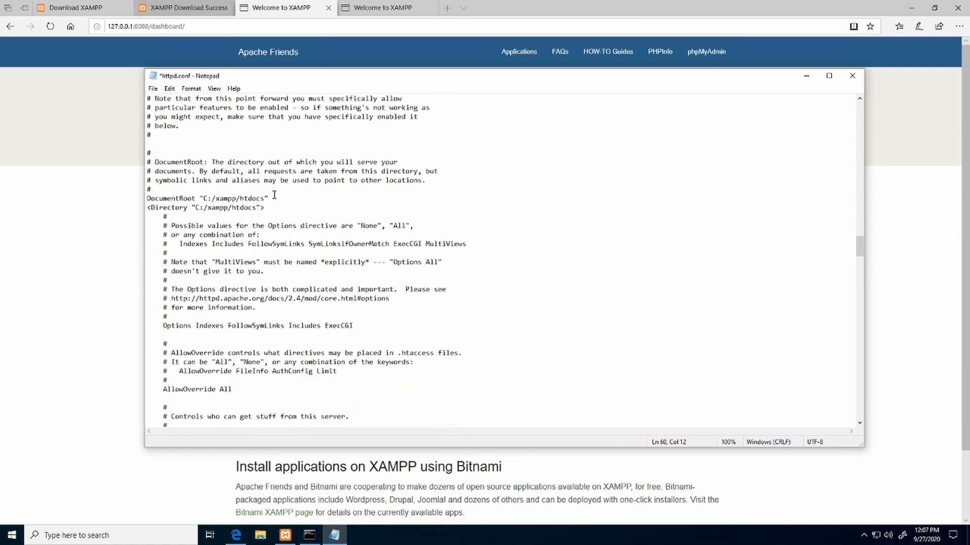
Examine the DocumentRoot directive and the folder path it assigns for serving documents
left_click_drag(275, 199, 147, 199)
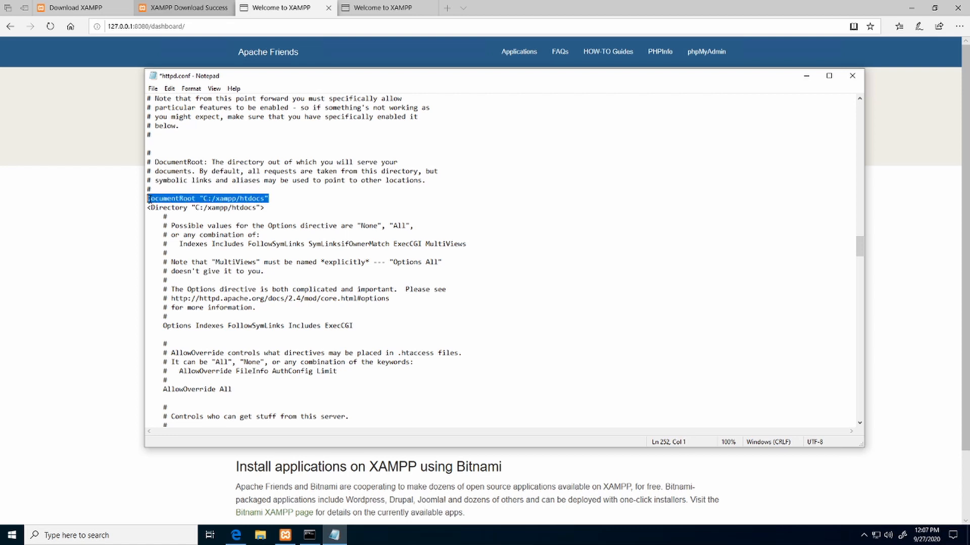
left_click(170, 198)
double_click(170, 198)
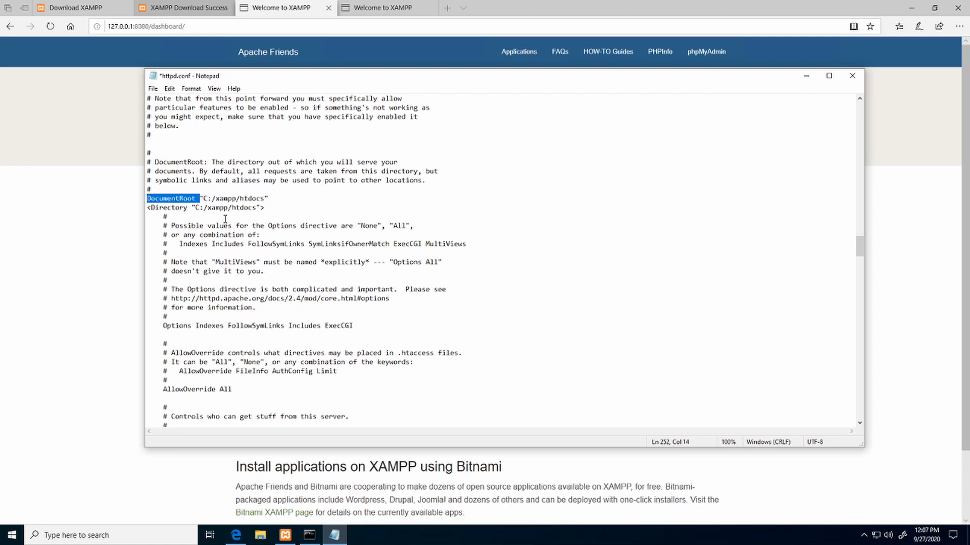
double_click(170, 198)
left_click(180, 198)
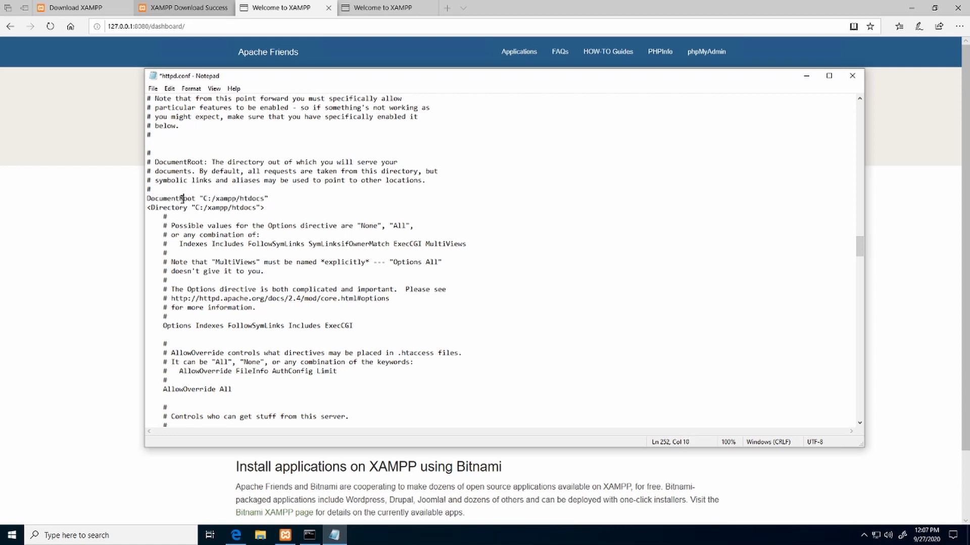
double_click(180, 198)
left_click(180, 198)
double_click(180, 199)
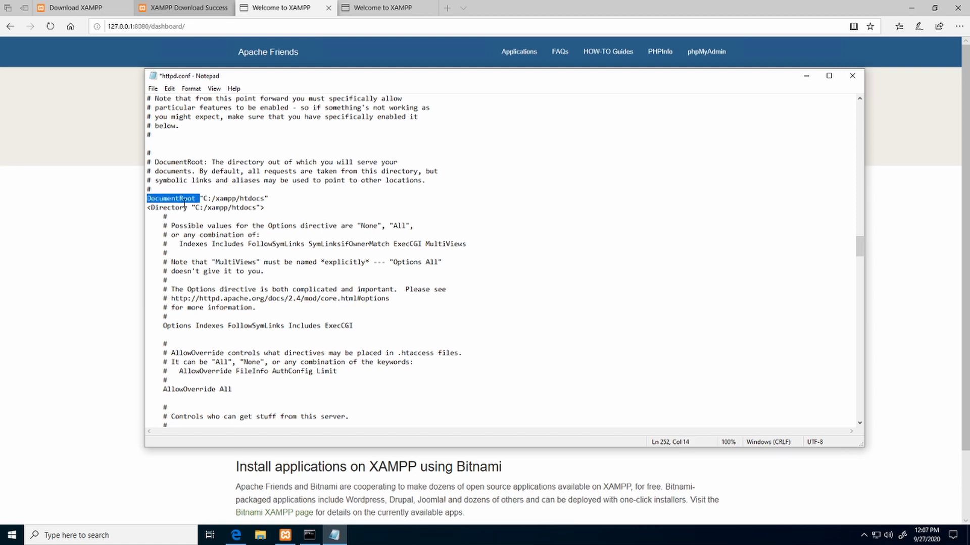
left_click_drag(203, 198, 271, 193)
left_click_drag(203, 199, 266, 198)
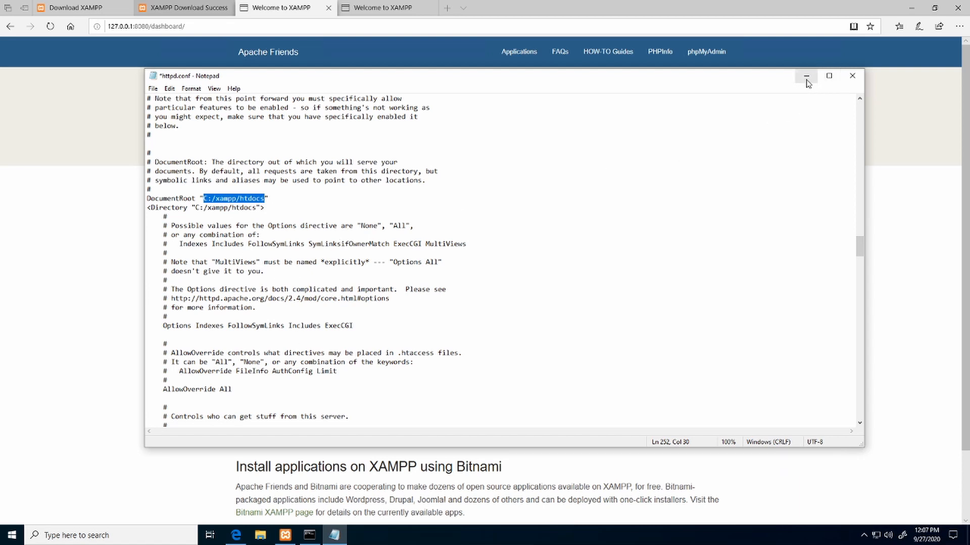
Close httpd.conf and open the xampp installation folder from the XAMPP Control Panel, with its contents shown as larger icons
left_click(852, 76)
left_click(467, 270)
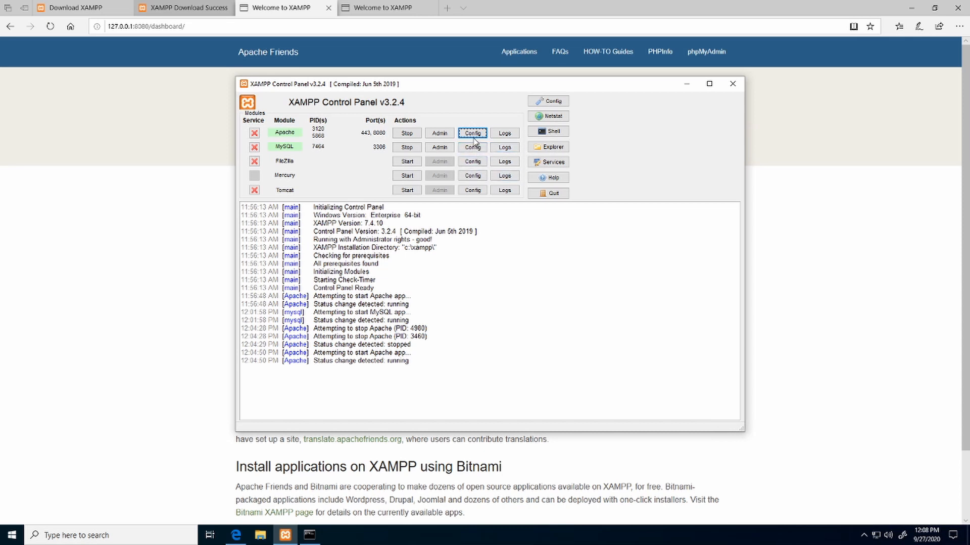
left_click(555, 149)
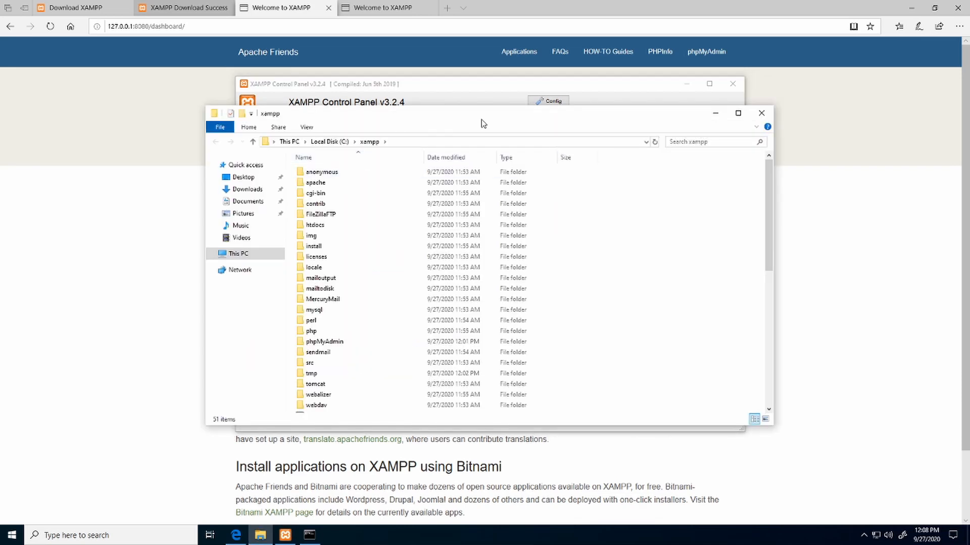
left_click_drag(482, 109, 453, 42)
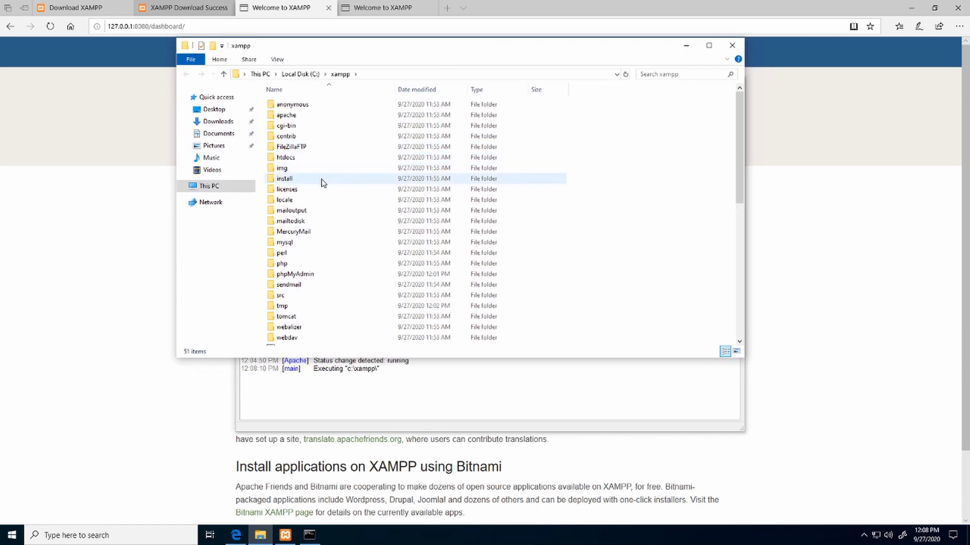
scroll(324, 181, "up", 4, "ctrl")
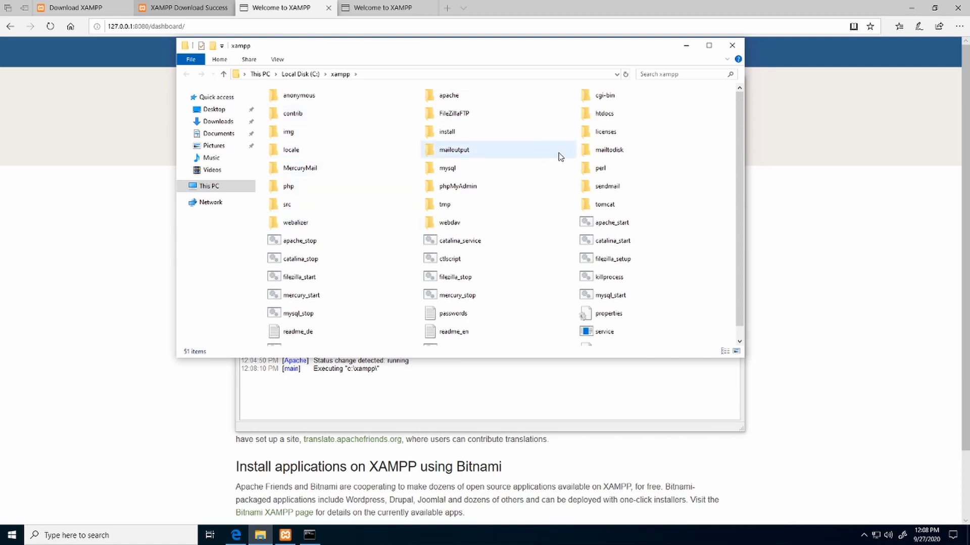
Open the htdocs folder, select its index.php file, and check the XAMPP dashboard page in the browser
left_click(604, 118)
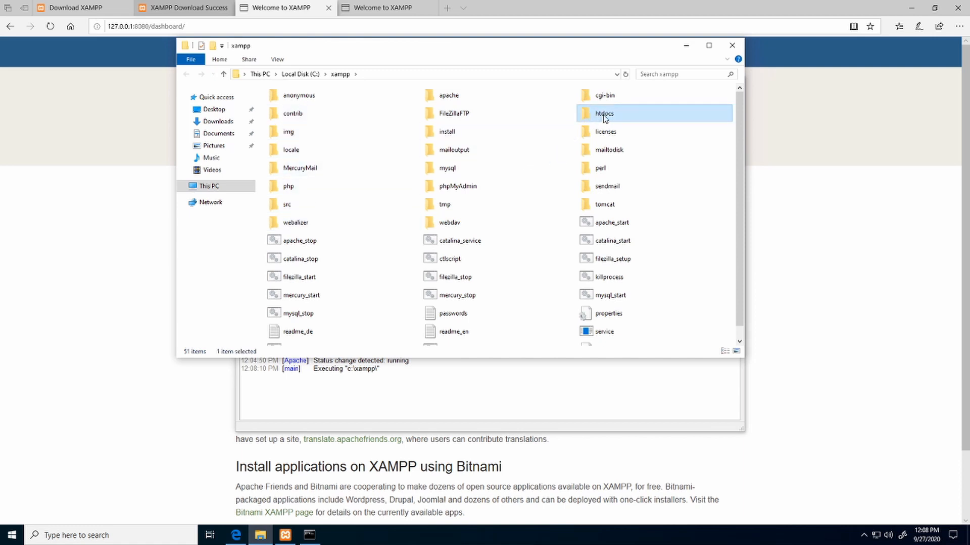
double_click(606, 117)
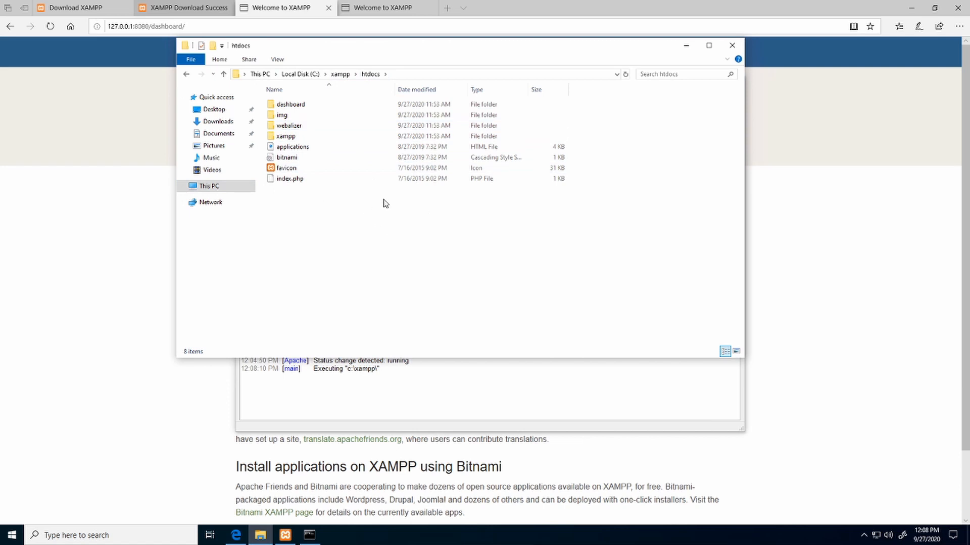
left_click(288, 181)
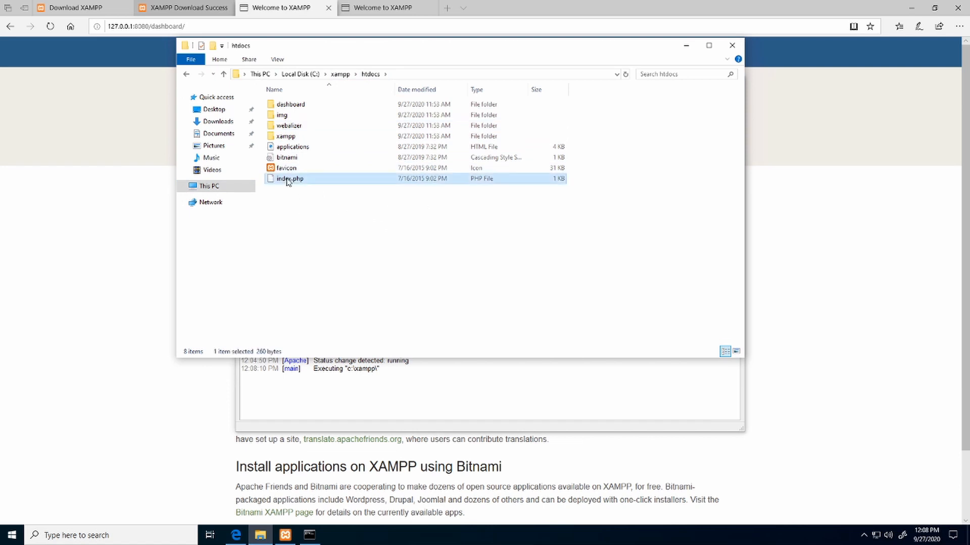
left_click(105, 217)
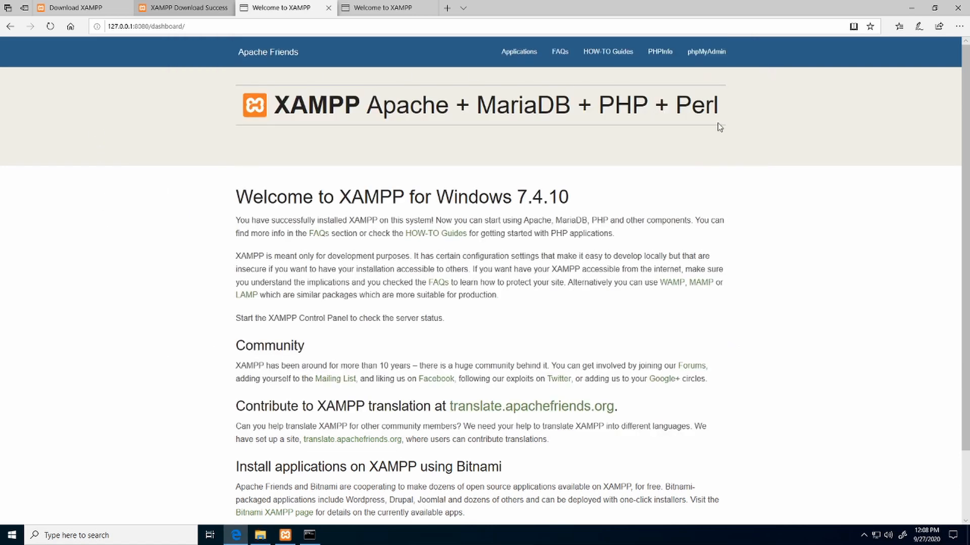
key("alt+Tab")
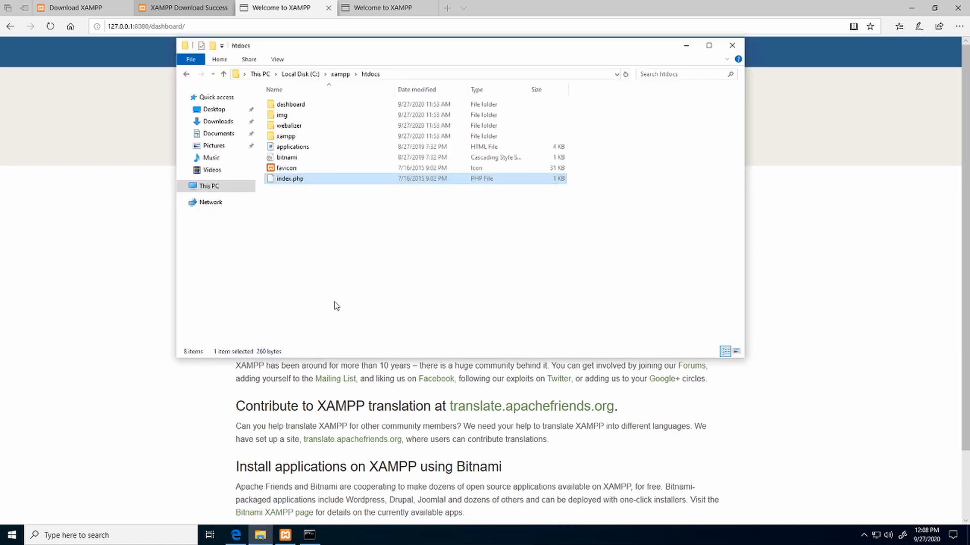
Create a new folder named myproject inside htdocs
left_click(355, 280)
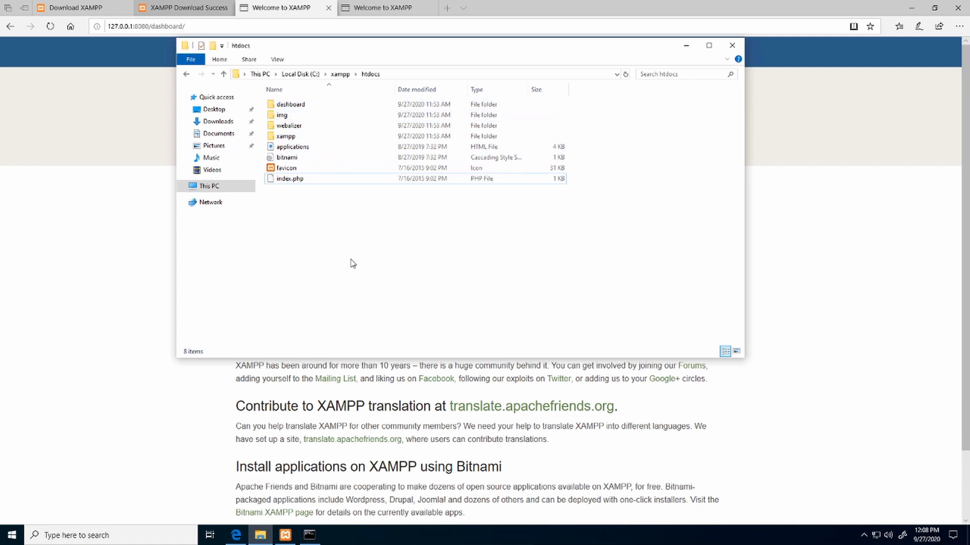
right_click(322, 260)
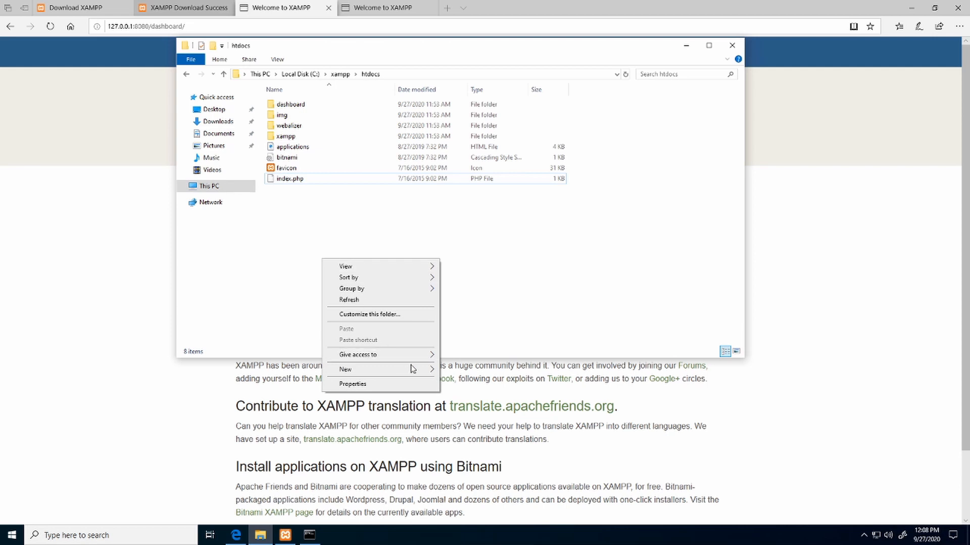
mouse_move(417, 369)
left_click(491, 371)
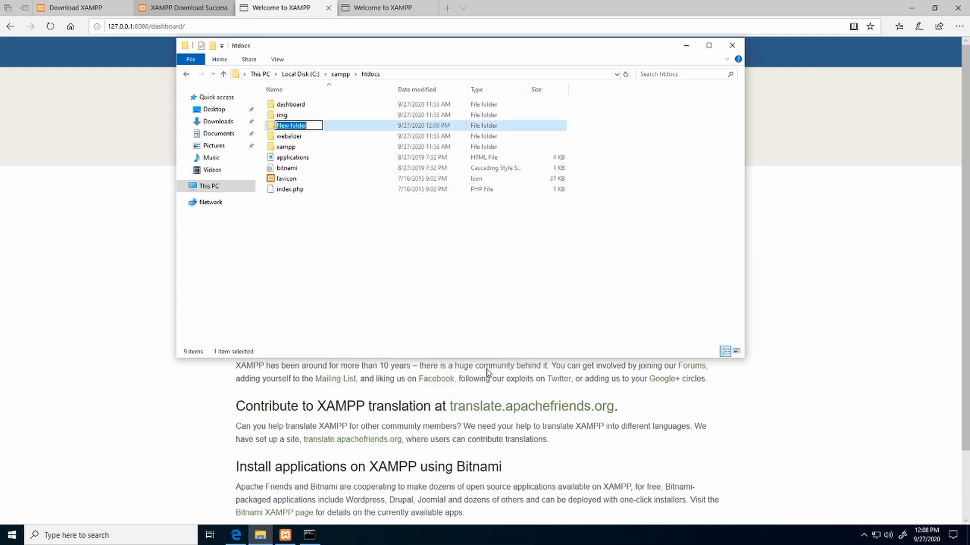
type("myproject")
key("Return")
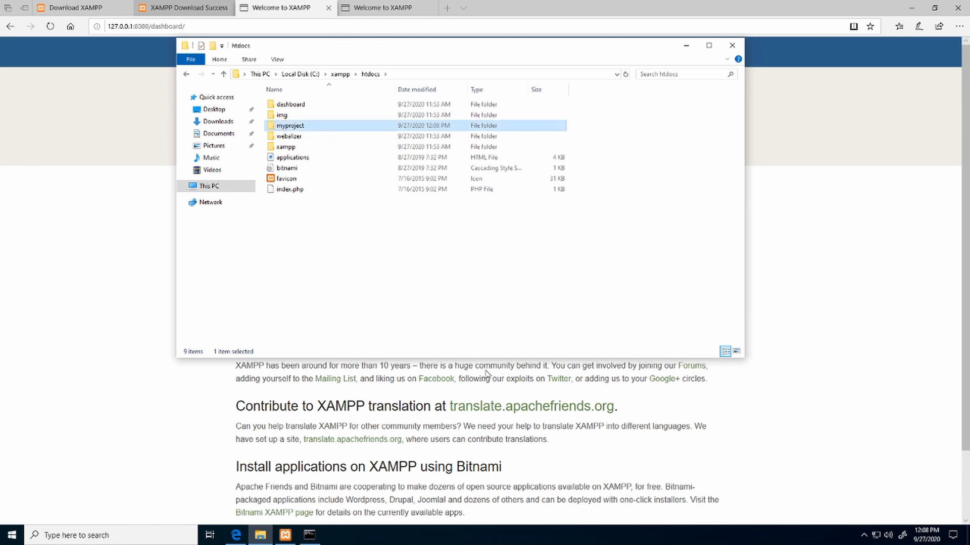
Open the myproject folder and create a text document in it named index.html
double_click(299, 129)
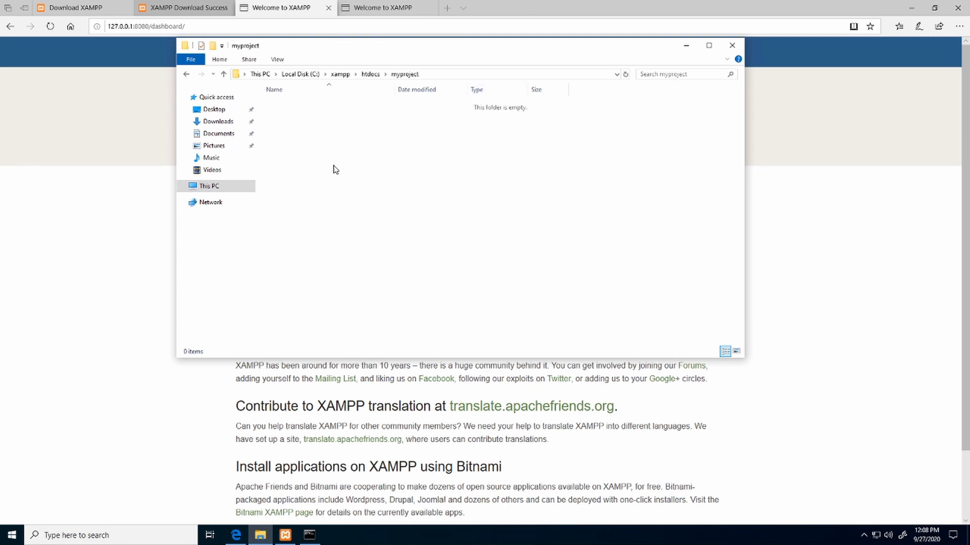
right_click(333, 166)
mouse_move(429, 293)
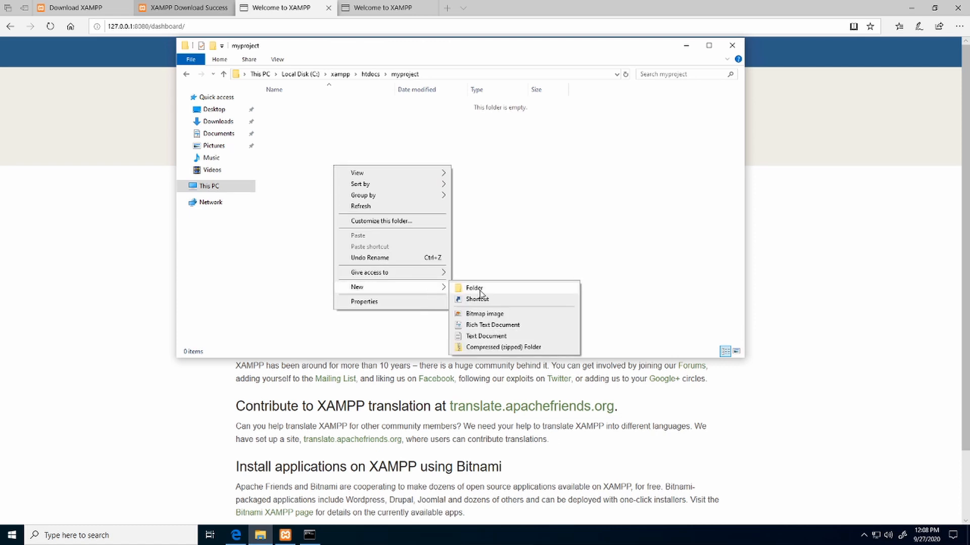
left_click(494, 337)
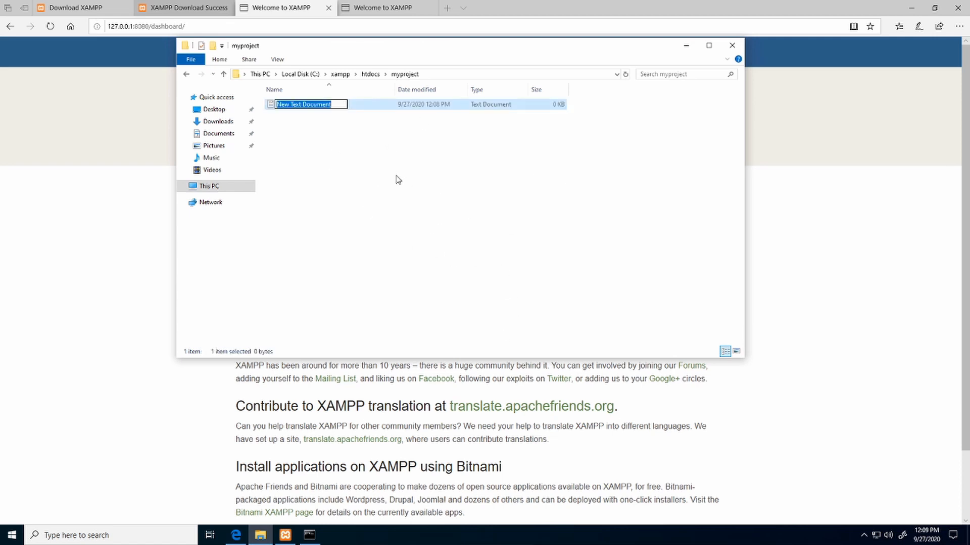
type("i")
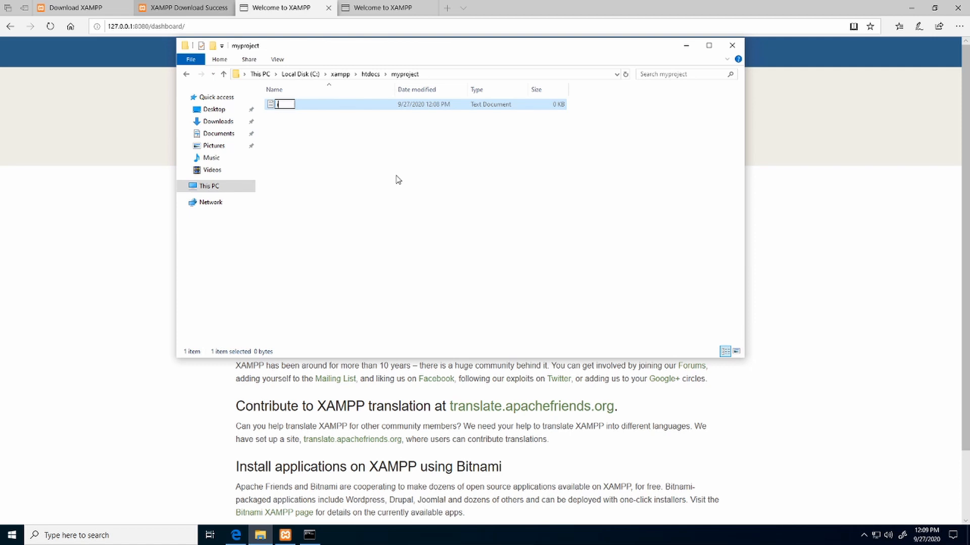
type("ndex.html")
key("Return")
Turn off hiding of extensions for known file types in the folder options and apply the change
left_click(277, 60)
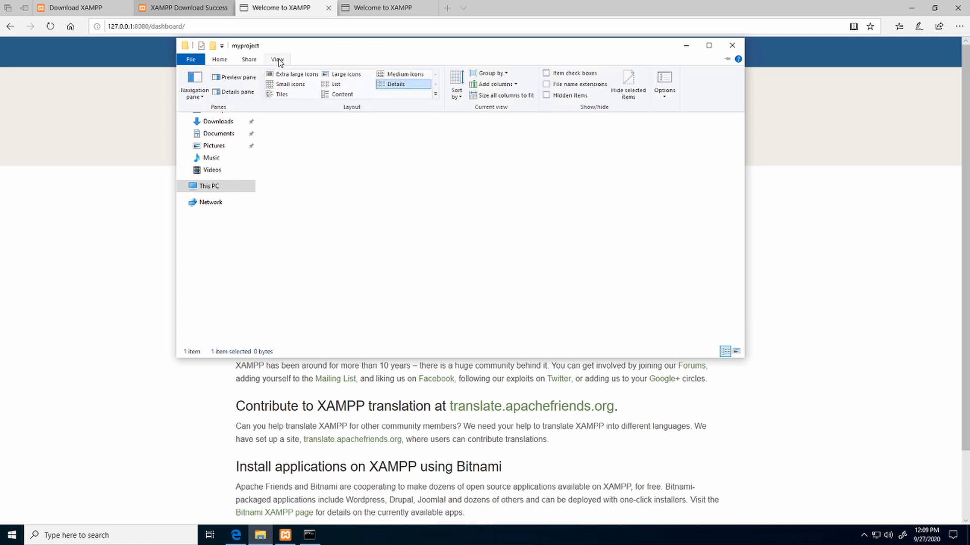
left_click(666, 100)
left_click(682, 111)
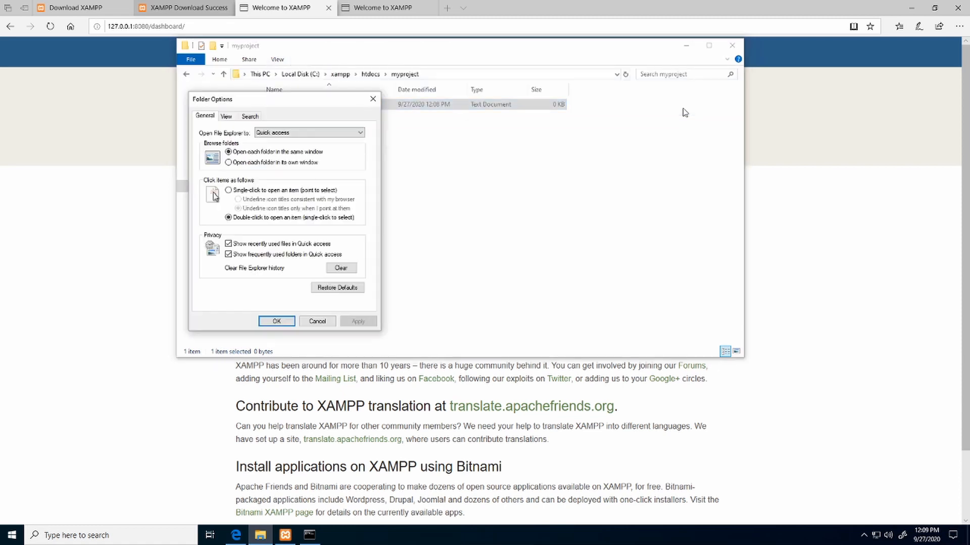
left_click(226, 116)
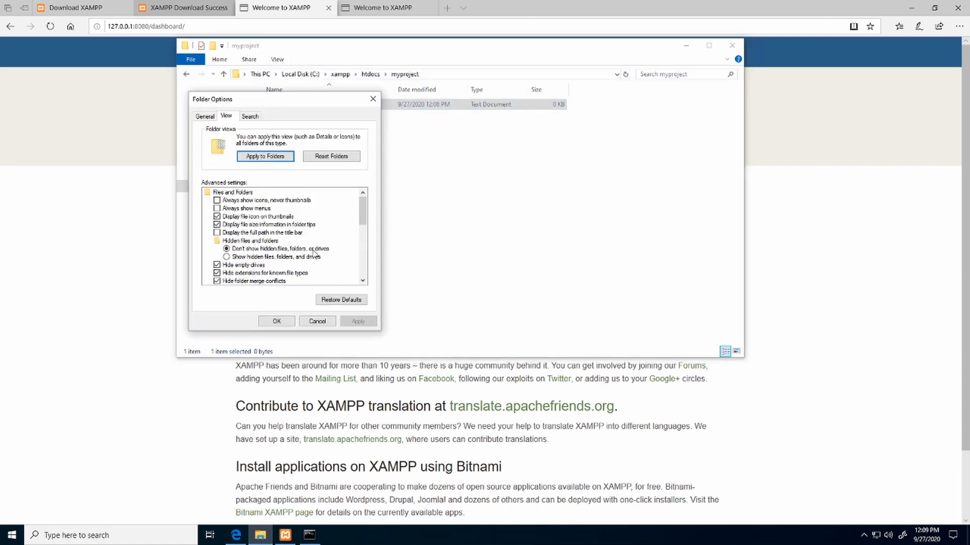
scroll(364, 212, "down", 1)
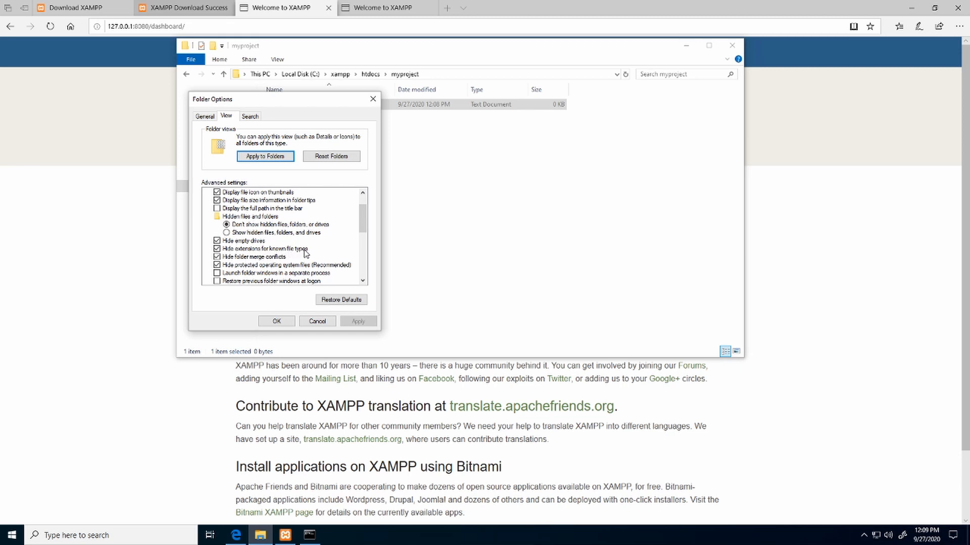
left_click(217, 249)
left_click(349, 318)
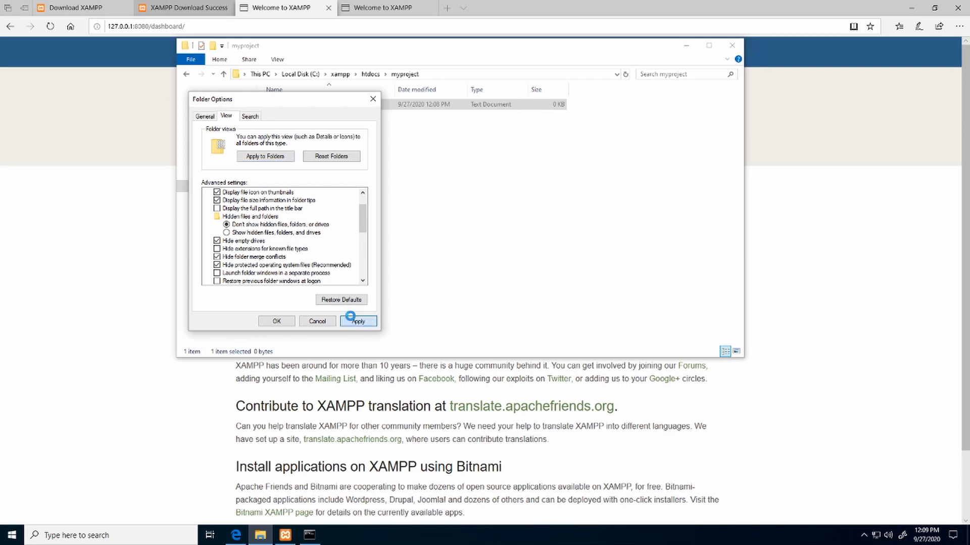
left_click(277, 322)
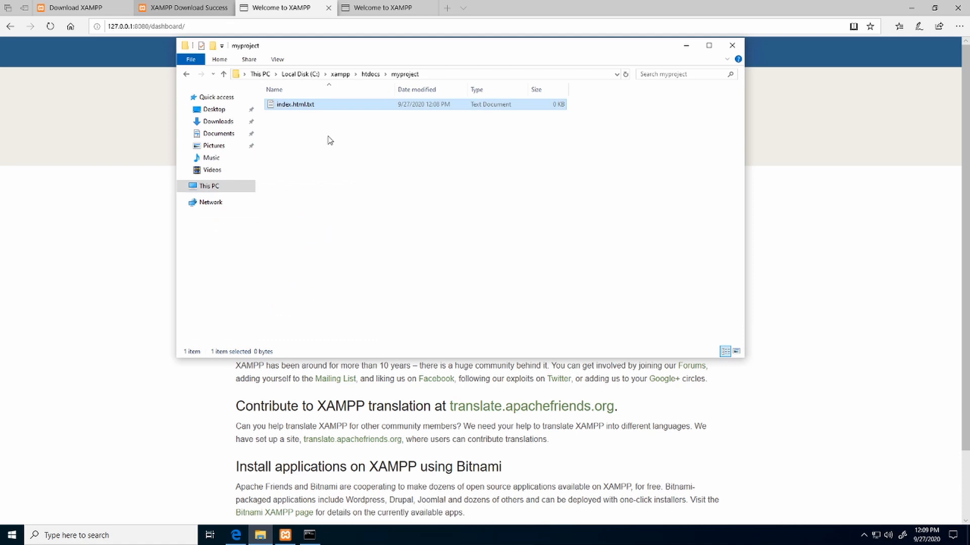
Rename the text document in myproject to index.html by removing its .txt extension, and accept the extension change
left_click(303, 104)
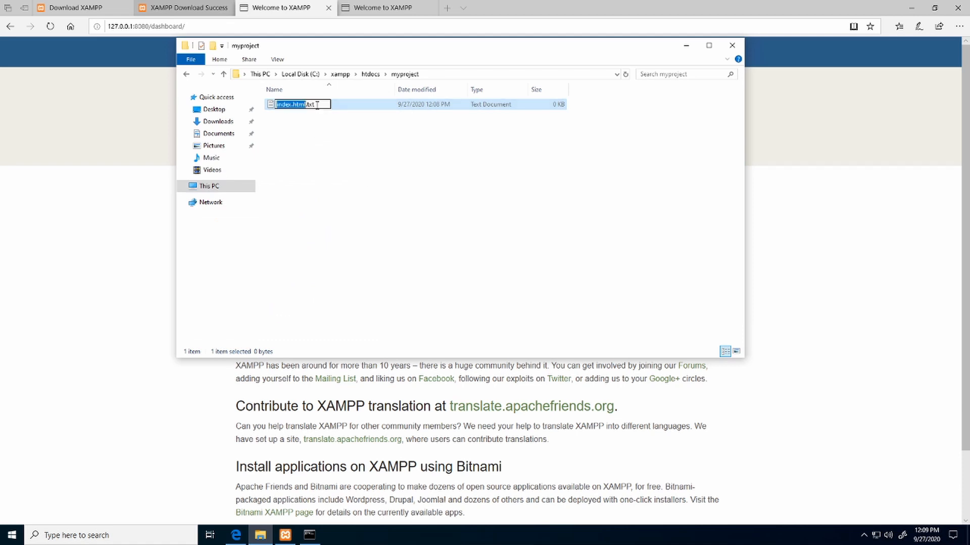
left_click(317, 106)
key("BackSpace")
key("BackSpace")
key("Return")
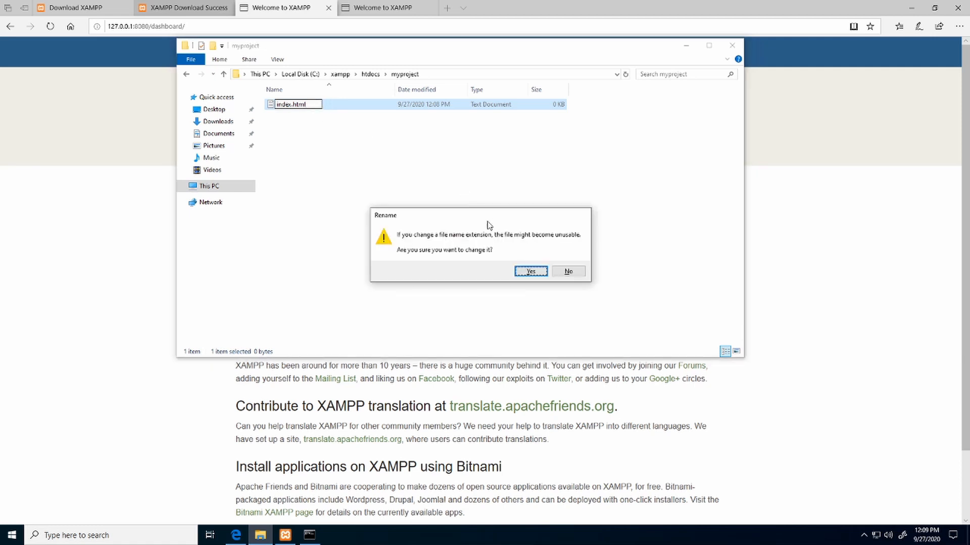
left_click(531, 271)
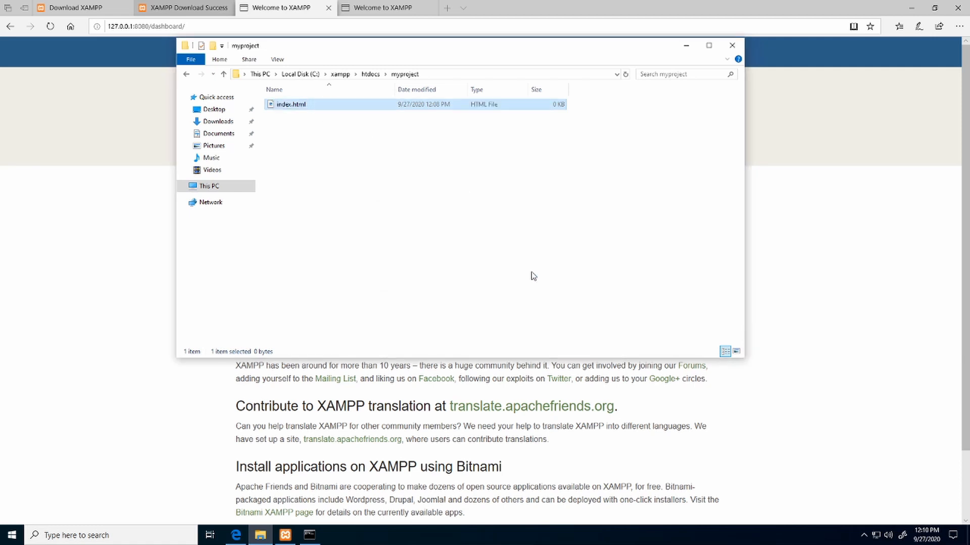
left_click(373, 194)
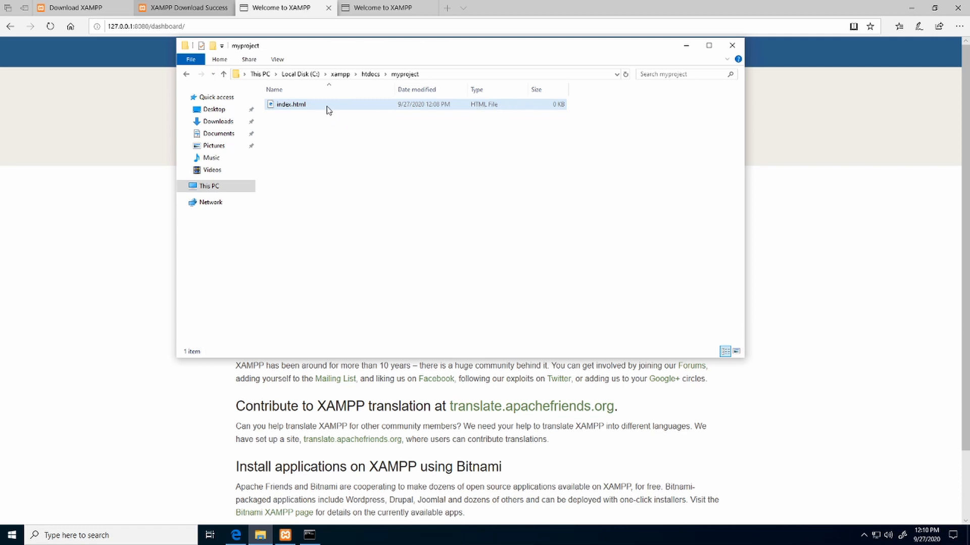
Open index.html with Notepad, chosen from the additional apps, without making it the default for .html files
right_click(294, 107)
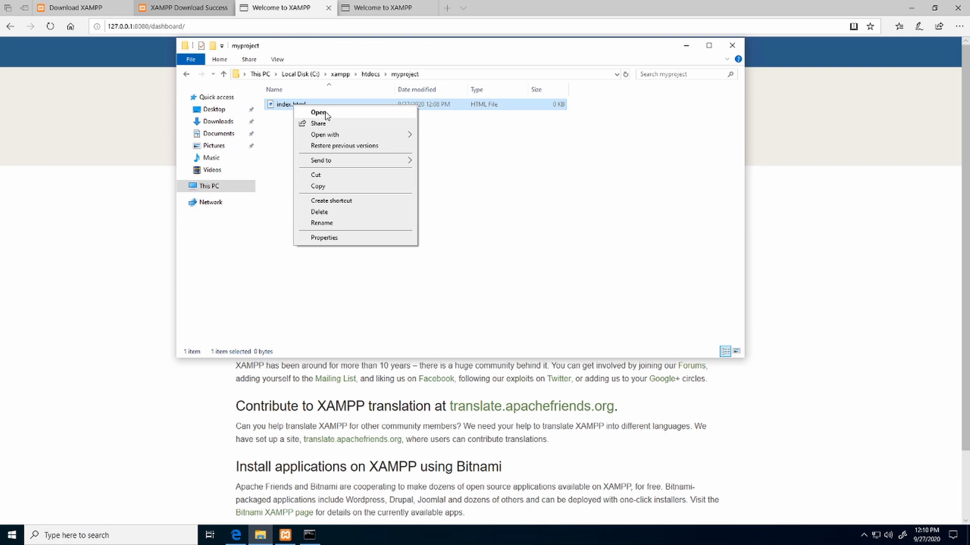
mouse_move(386, 136)
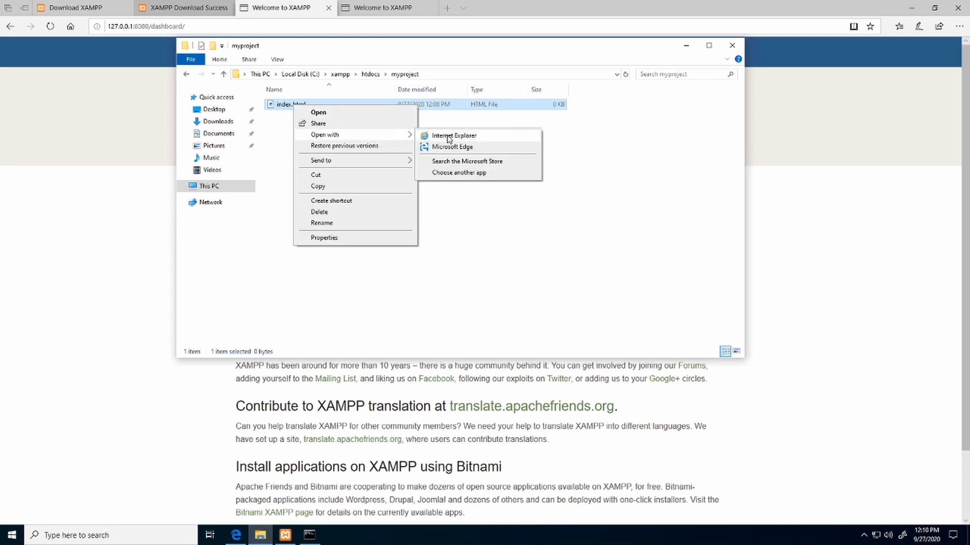
left_click(467, 172)
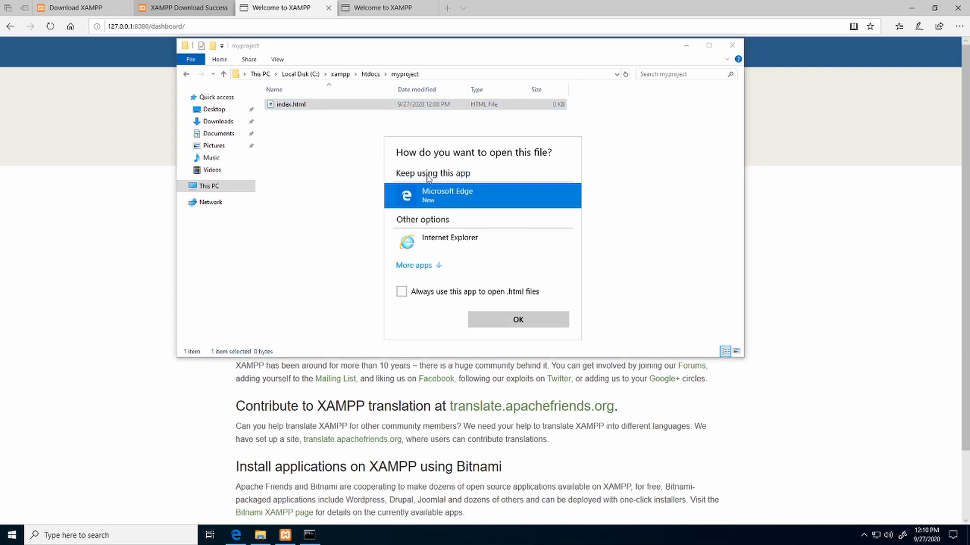
left_click(426, 267)
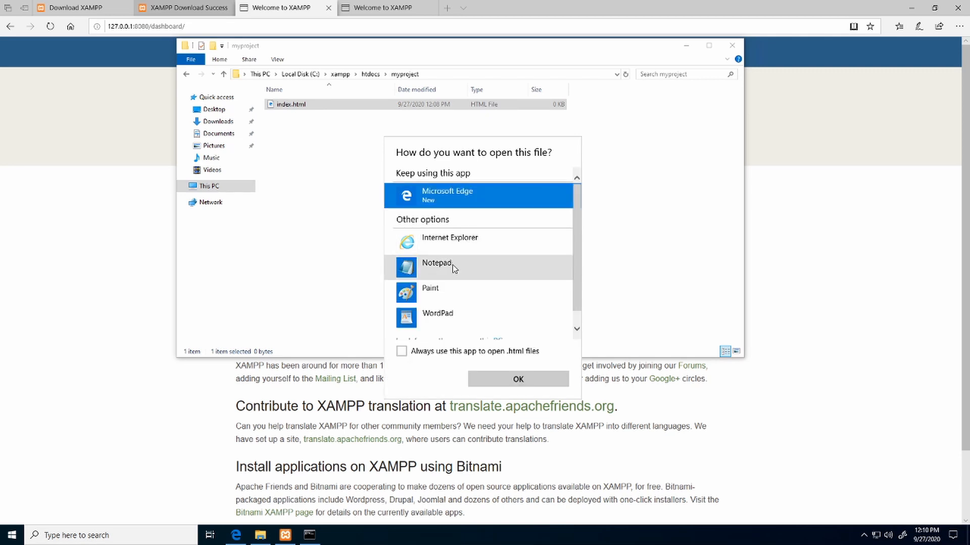
left_click(451, 265)
left_click(517, 380)
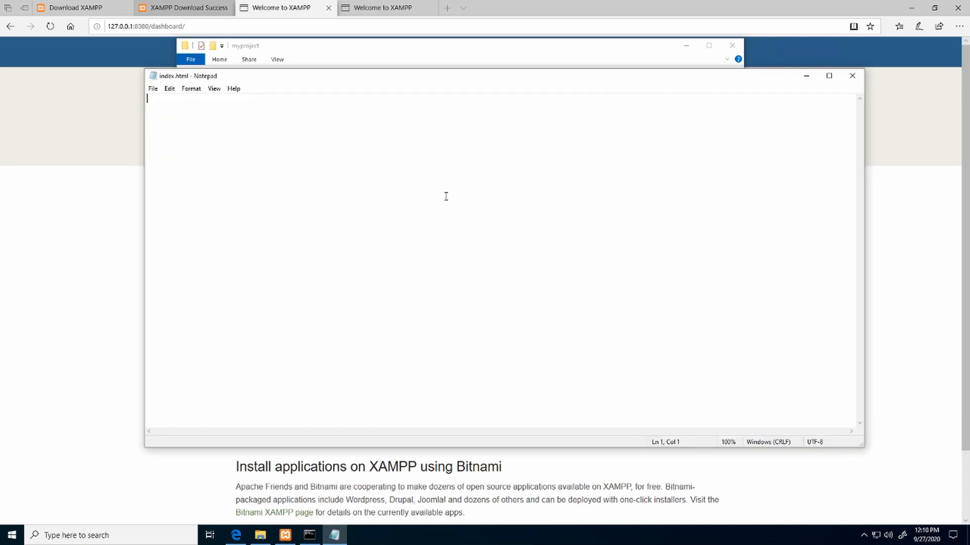
Enter the text "Hello World" in index.html, save the file and close Notepad
type("Hello World")
key("ctrl+s")
left_click(852, 75)
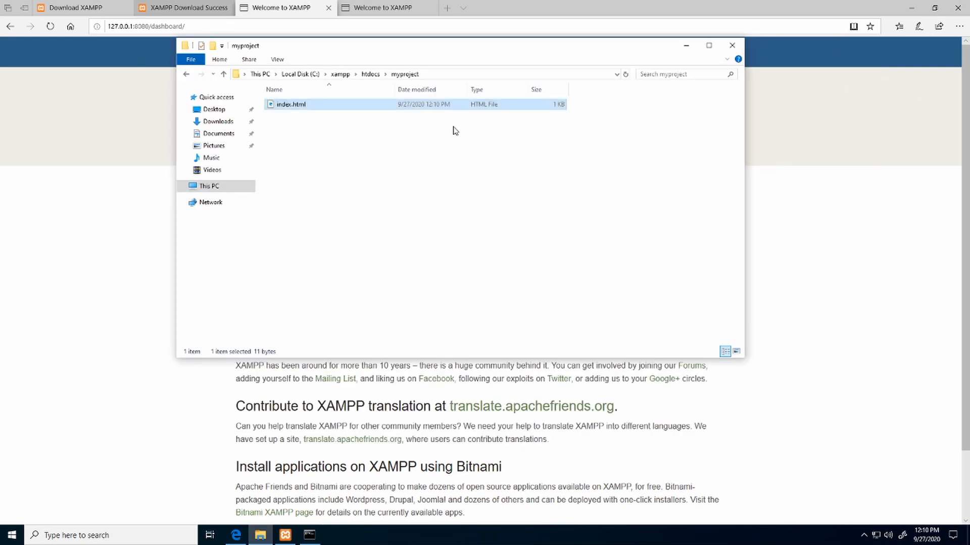
Check Apache's port in the XAMPP Control Panel and return to the dashboard page in the browser
left_click(96, 173)
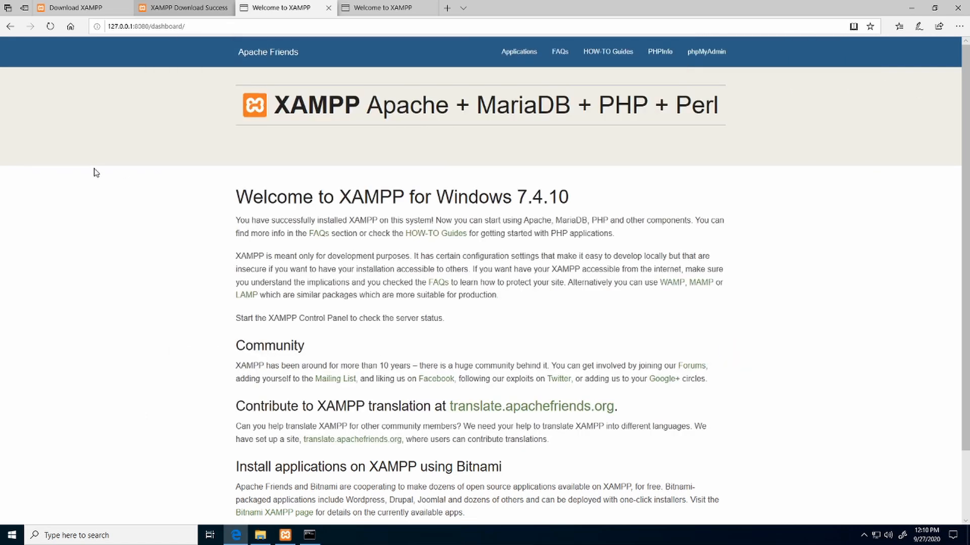
left_click(149, 28)
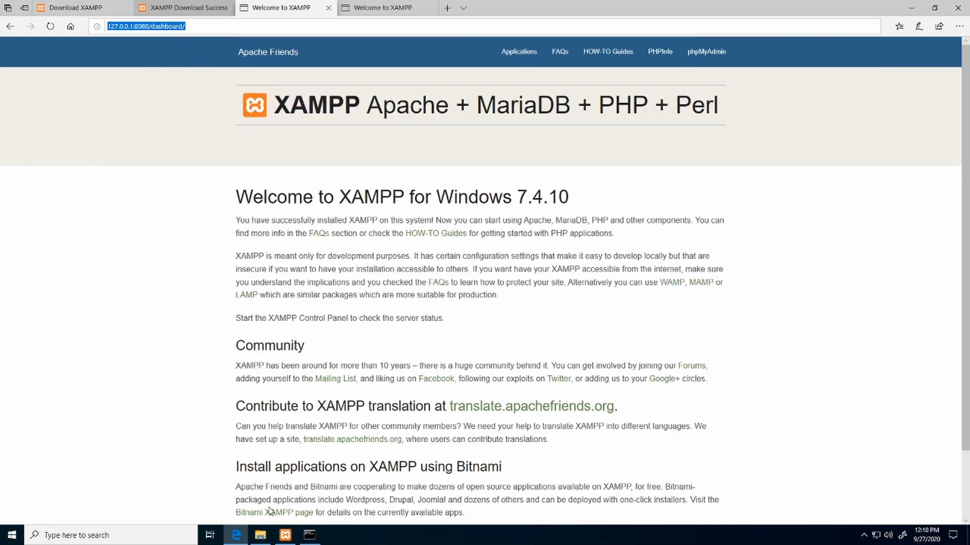
left_click(285, 536)
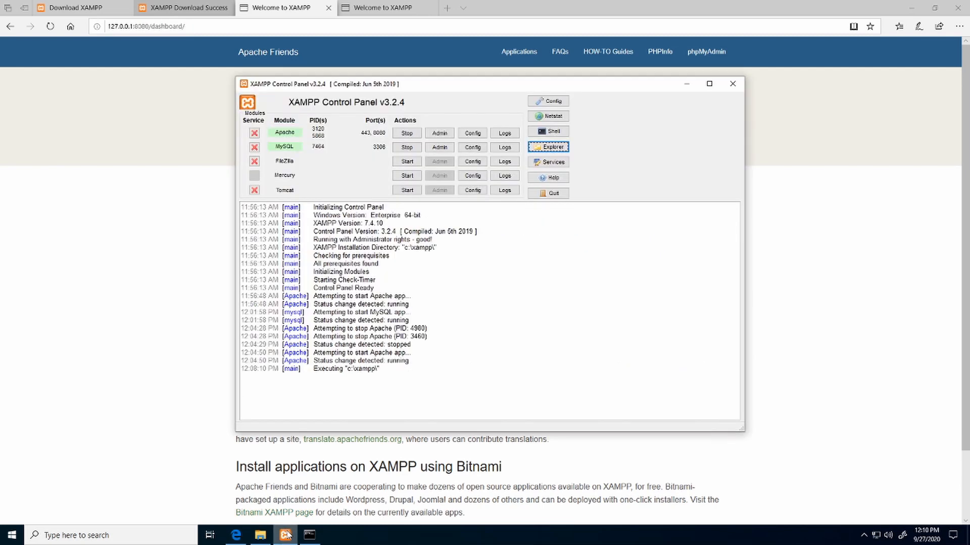
left_click(158, 177)
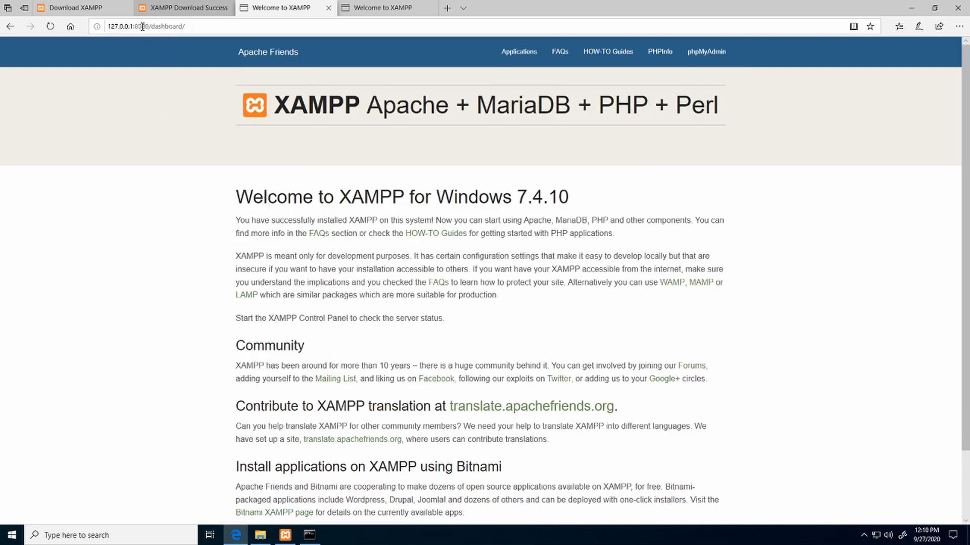
Replace the dashboard path in the browser address with the project folder's name and load 127.0.0.1:8080/myproject
left_click_drag(154, 27, 206, 25)
key("BackSpace")
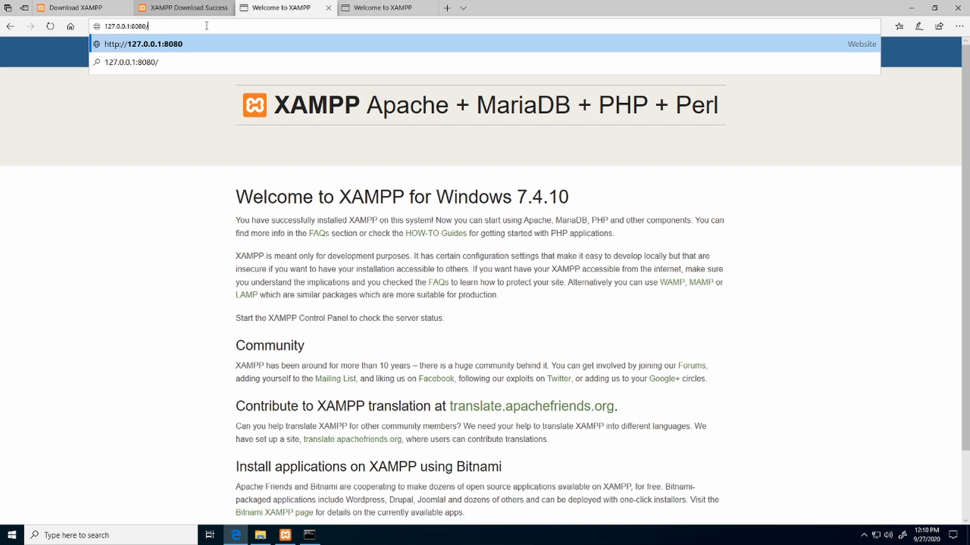
left_click(260, 535)
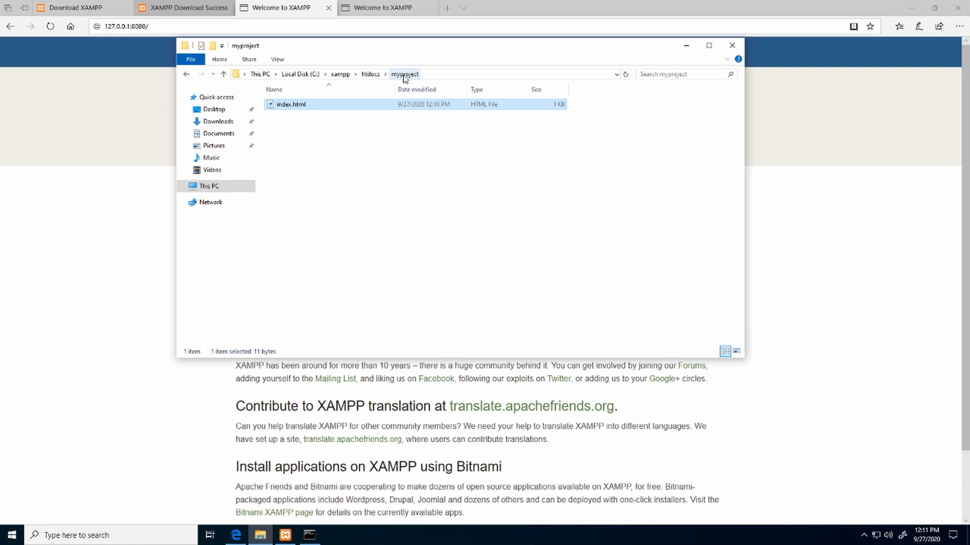
left_click(177, 27)
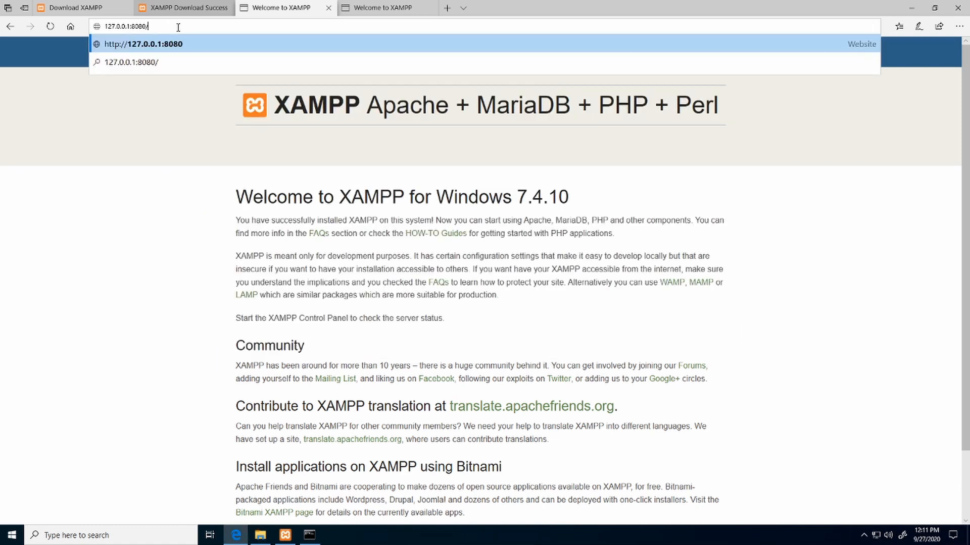
type("yproject")
key("Return")
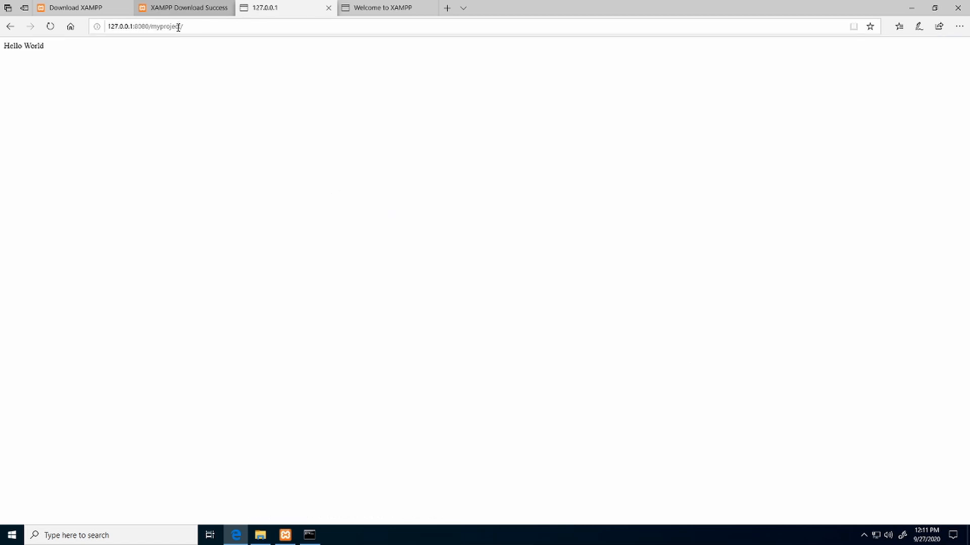
Examine the loaded page's text and the host, port and folder parts of its address
left_click_drag(44, 46, 3, 49)
left_click(59, 75)
left_click(107, 91)
left_click(137, 28)
left_click(202, 30)
double_click(134, 30)
left_click(205, 74)
left_click_drag(108, 26, 130, 25)
left_click(162, 28)
left_click_drag(151, 27, 189, 26)
left_click(204, 26)
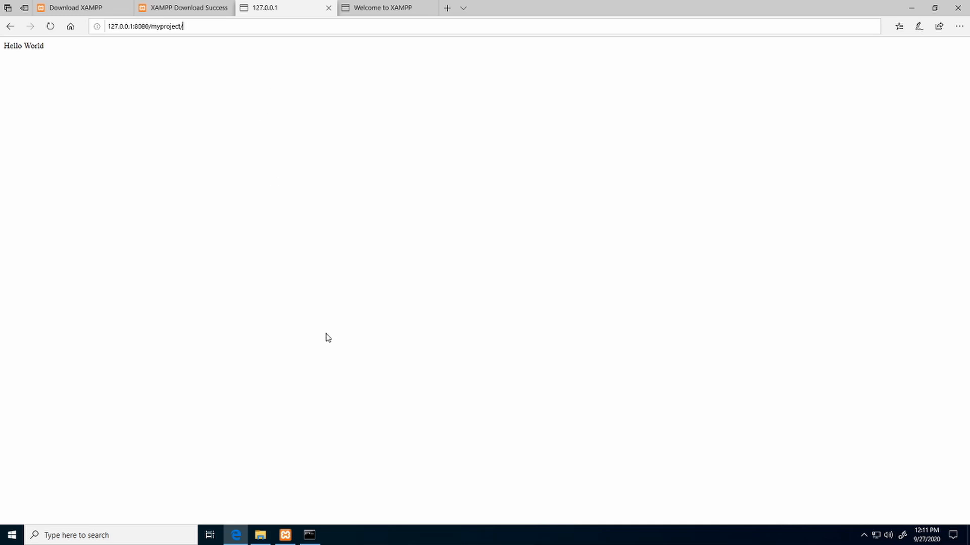
Open Apache's httpd-ssl.conf from the XAMPP Control Panel, inspect the HTTPS Listen port, and close the file
left_click(285, 535)
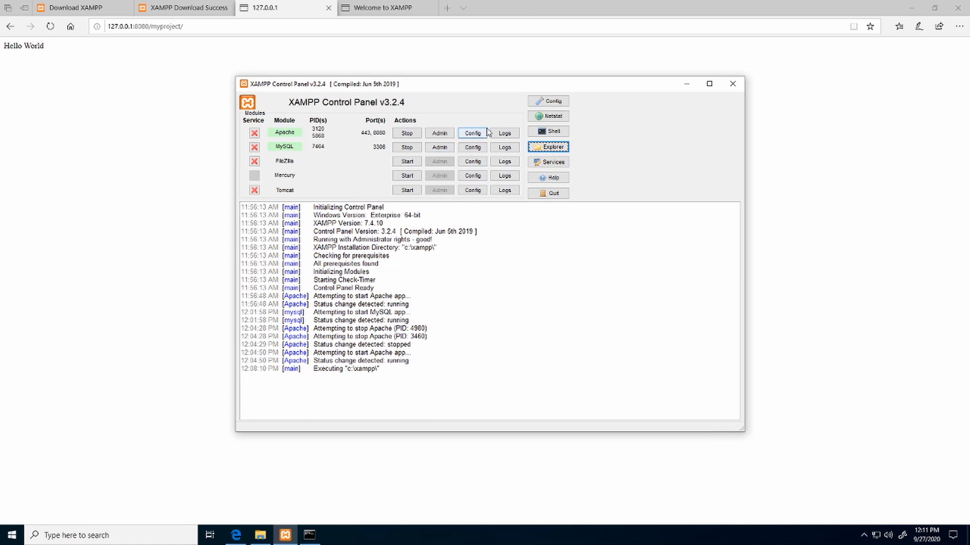
left_click(472, 134)
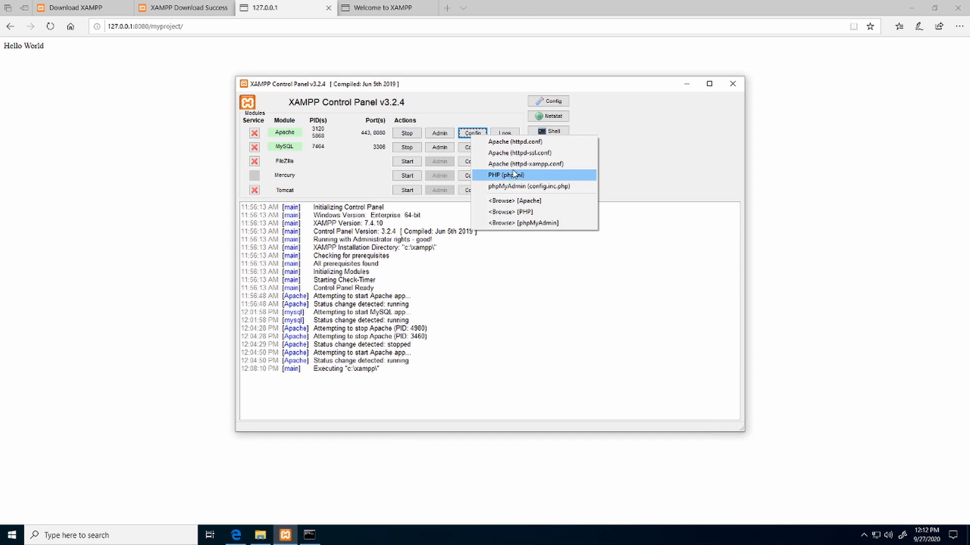
left_click(533, 153)
left_click(324, 223)
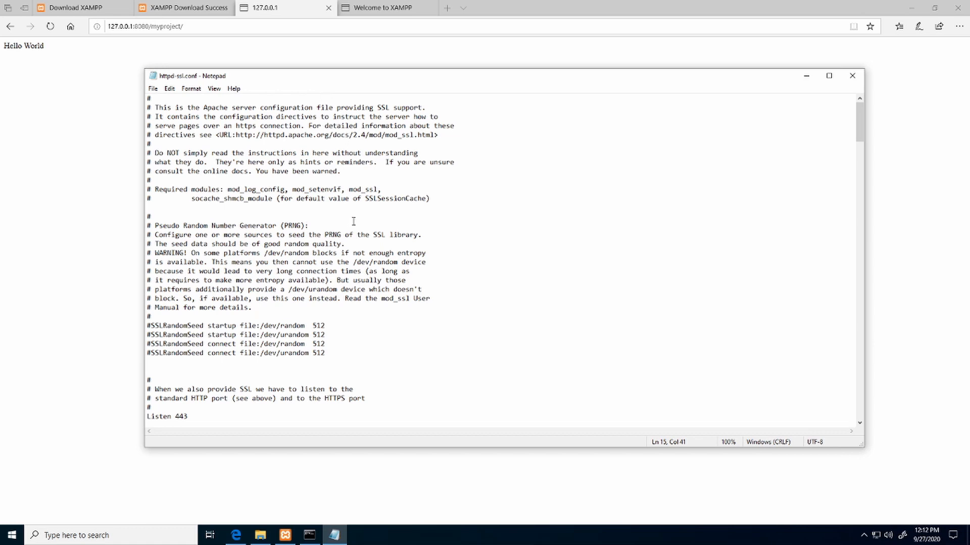
scroll(353, 221, "down", 4)
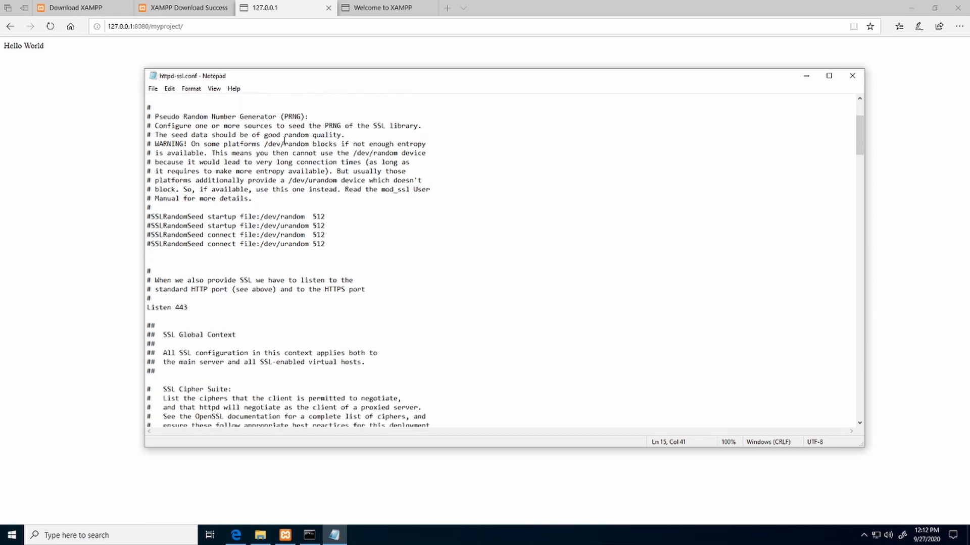
double_click(177, 307)
left_click(200, 308)
left_click(852, 75)
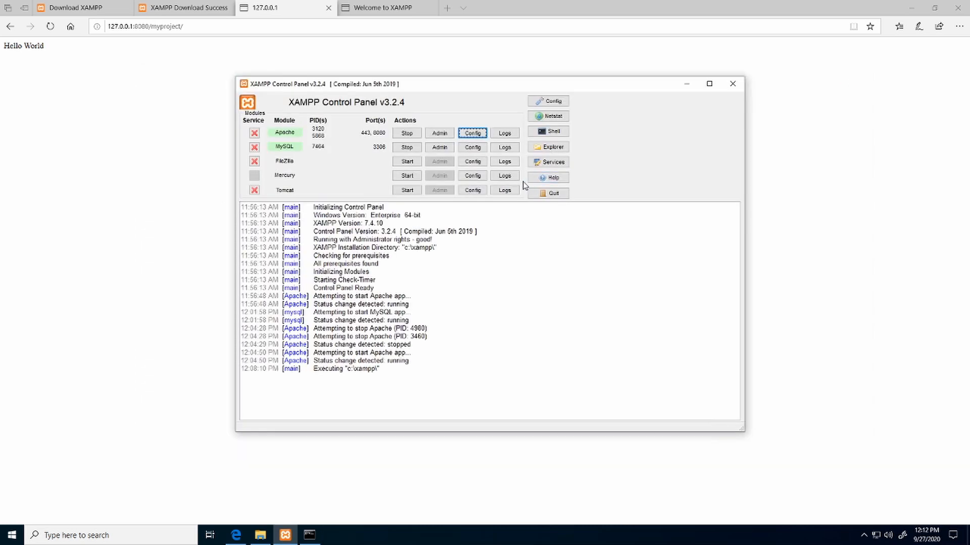
Review the configuration files and folders offered for the Apache module in the XAMPP Control Panel
left_click(473, 133)
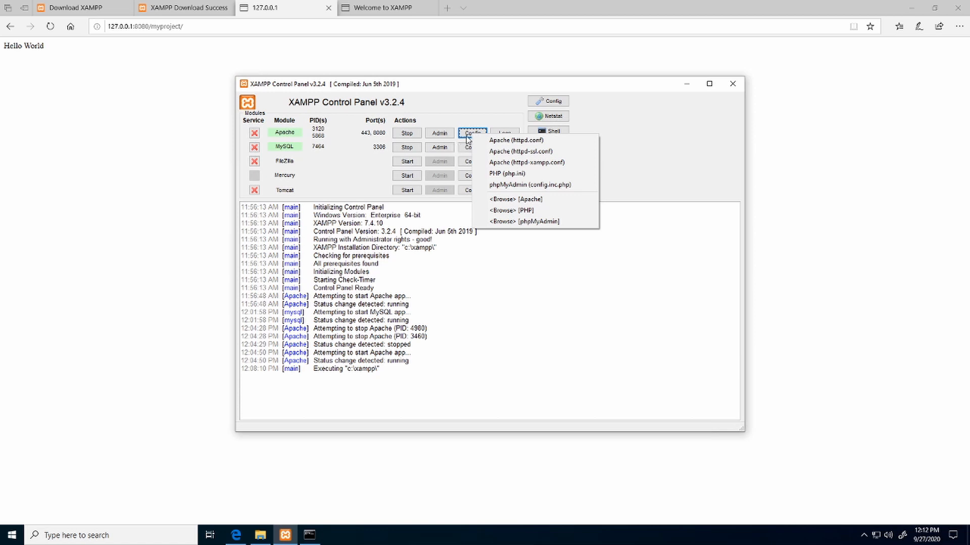
left_click(479, 116)
left_click(471, 134)
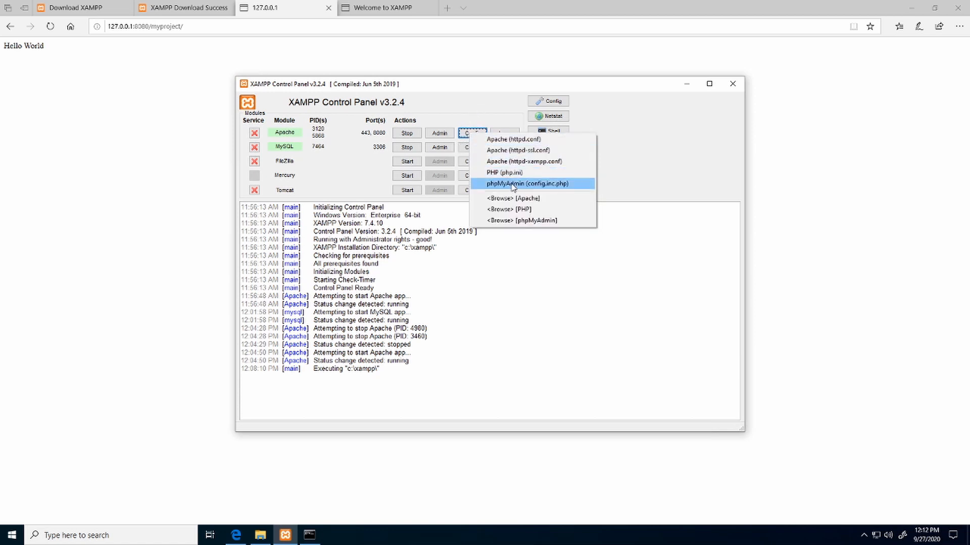
left_click(473, 132)
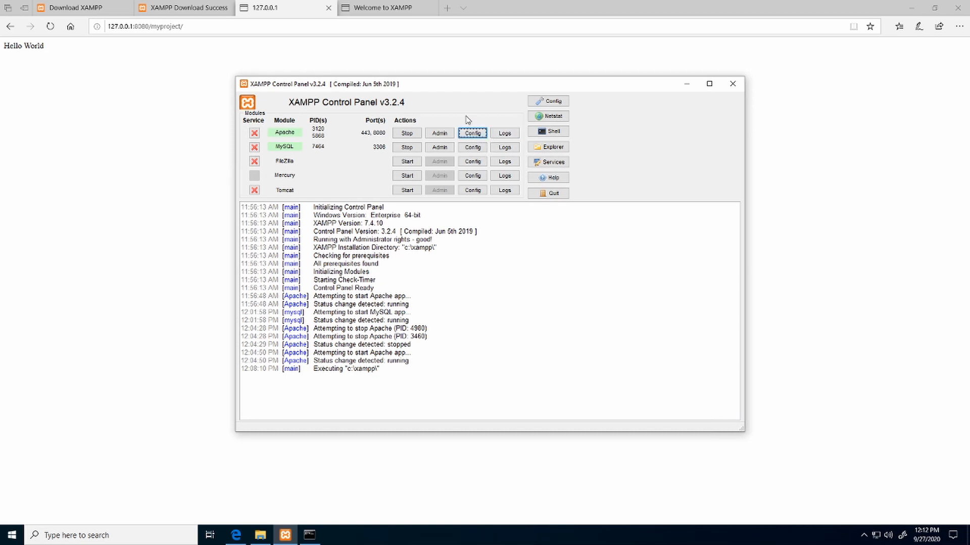
Open Apache's admin page from the XAMPP Control Panel, add port 8080 to the localhost address to load the dashboard, and close the page
left_click(445, 135)
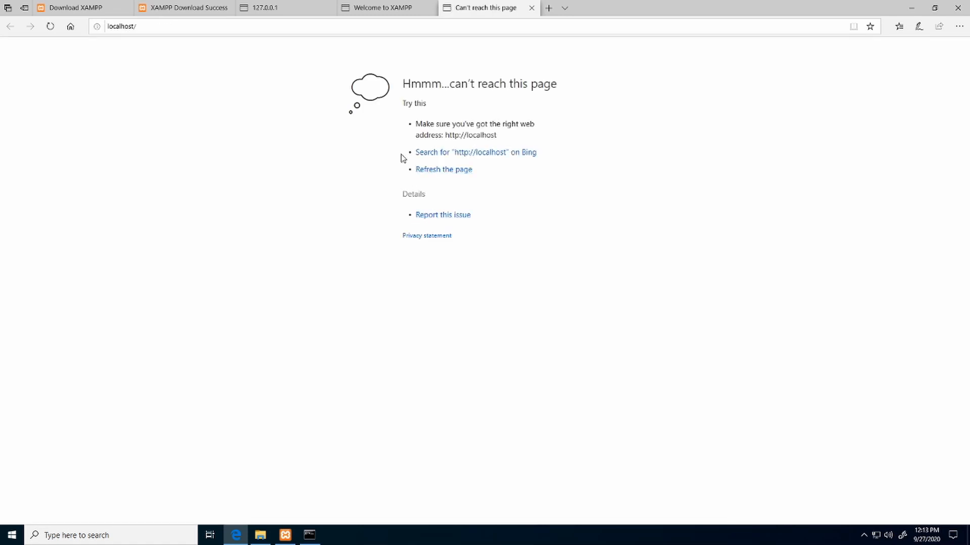
left_click(135, 27)
left_click(134, 26)
type(":8080")
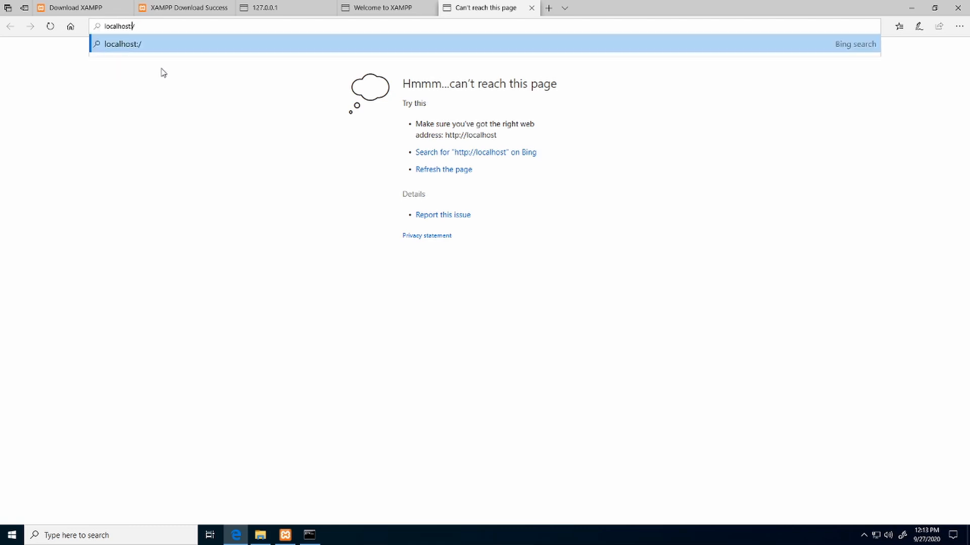
key("Return")
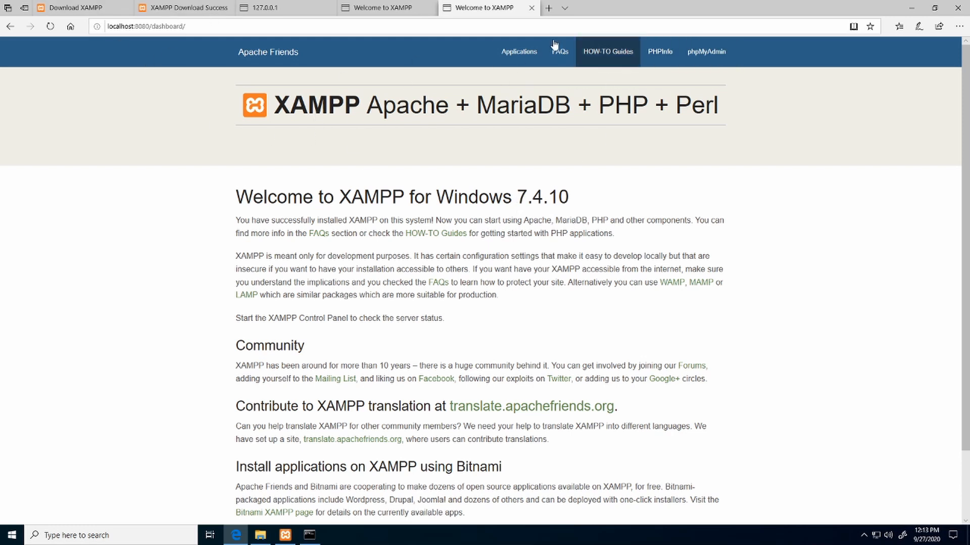
left_click(530, 8)
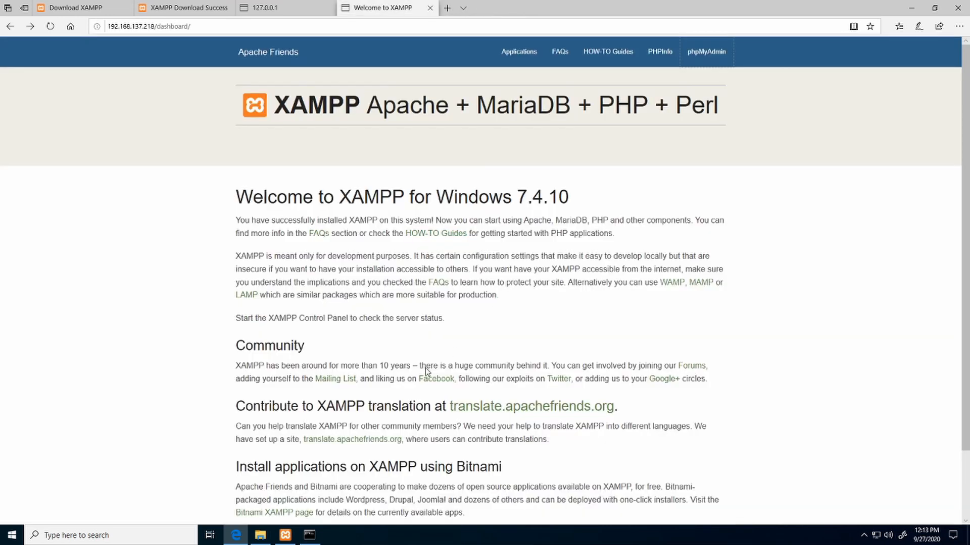
Open MySQL's admin page from the XAMPP Control Panel, load it as localhost:8080/phpmyadmin, and close the page
left_click(286, 535)
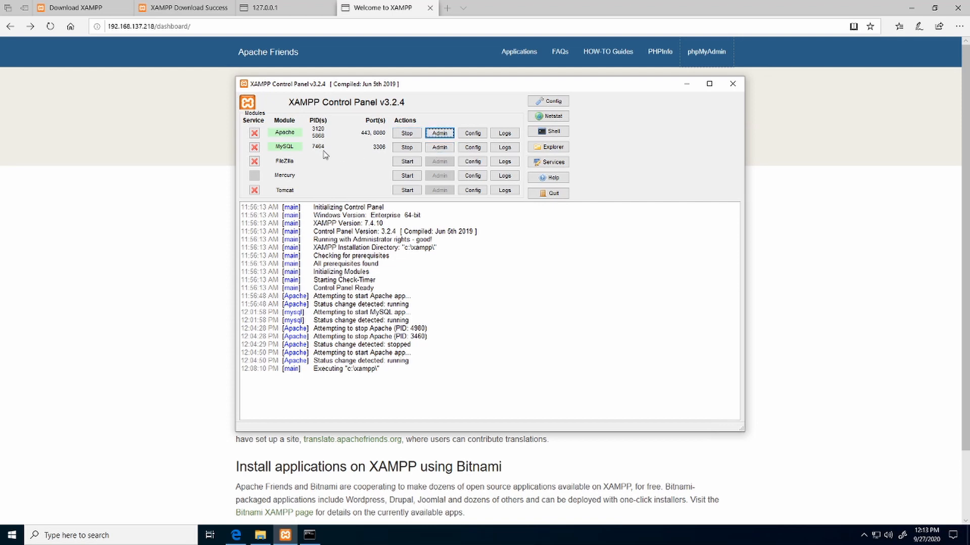
left_click(439, 147)
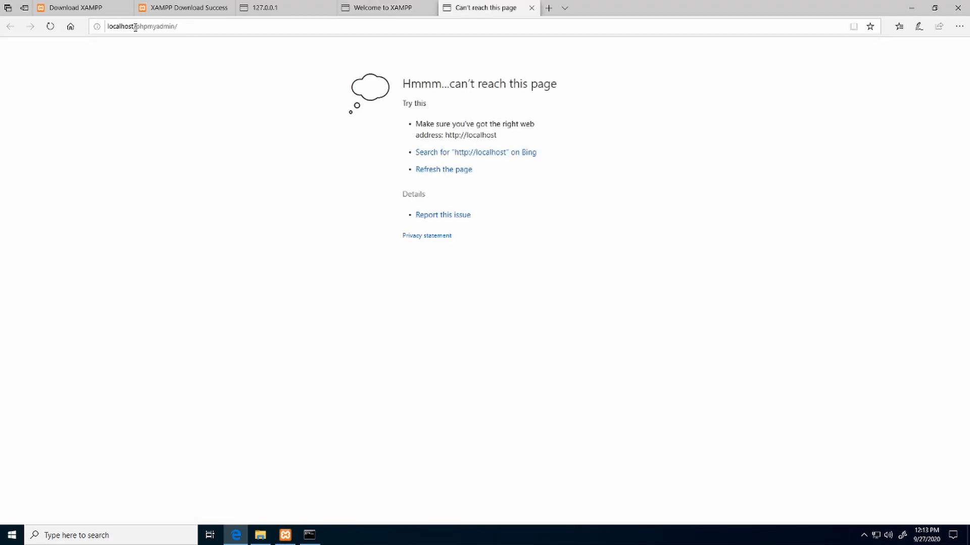
left_click(134, 26)
left_click(134, 27)
type(":8080")
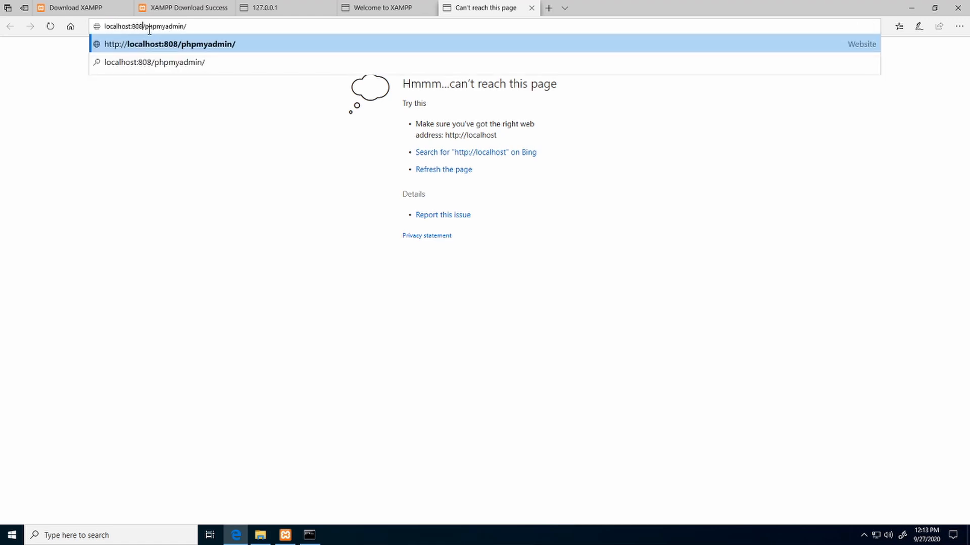
key("Return")
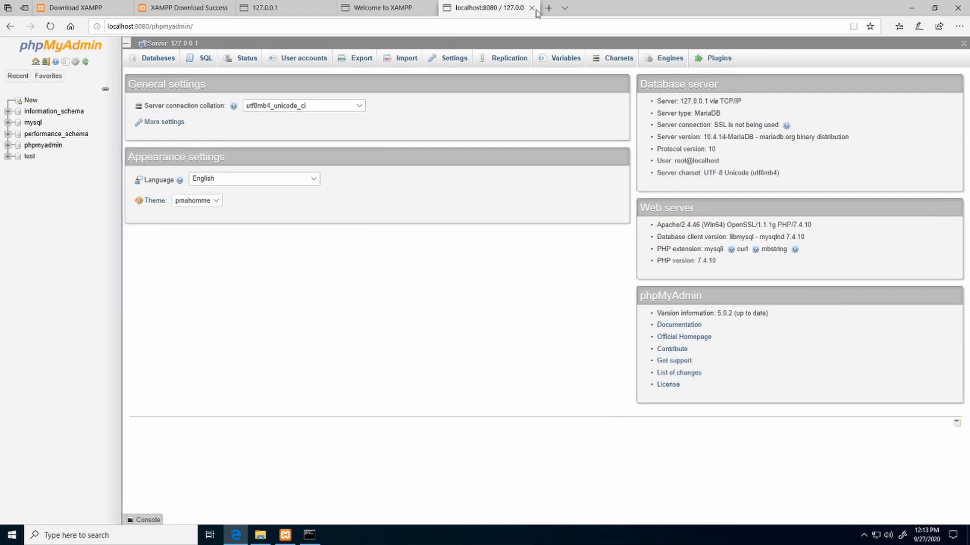
left_click(532, 8)
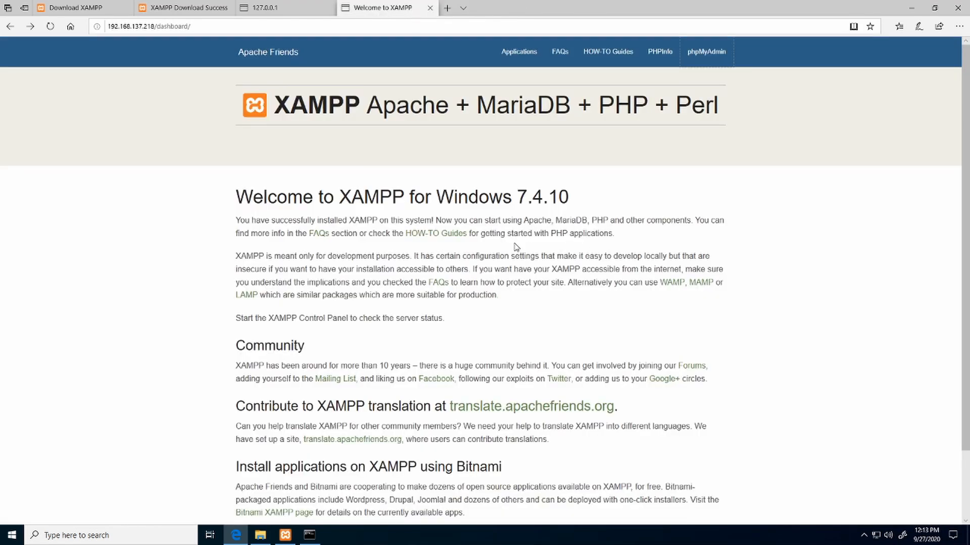
Load localhost:8080/phpmyadmin directly in a new browser tab, and close that tab
left_click(285, 535)
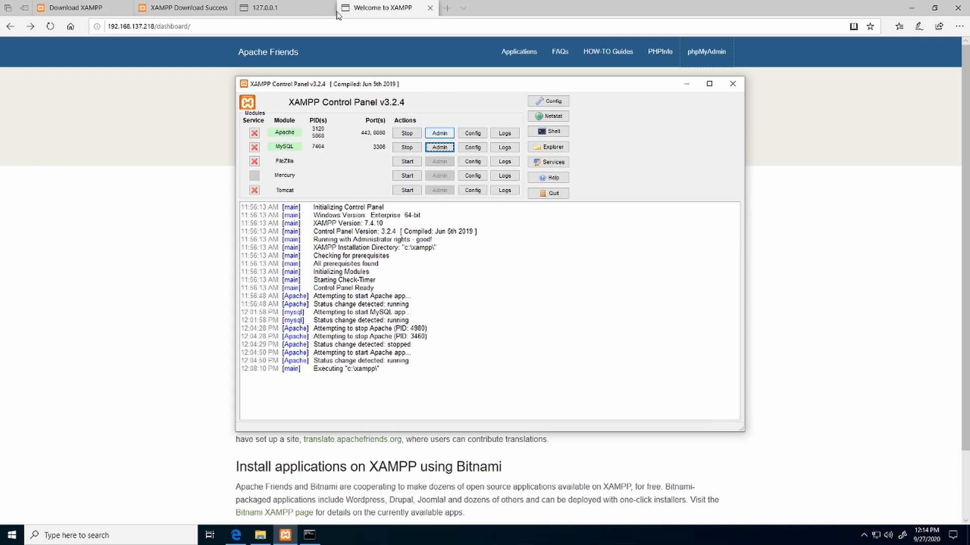
left_click(446, 9)
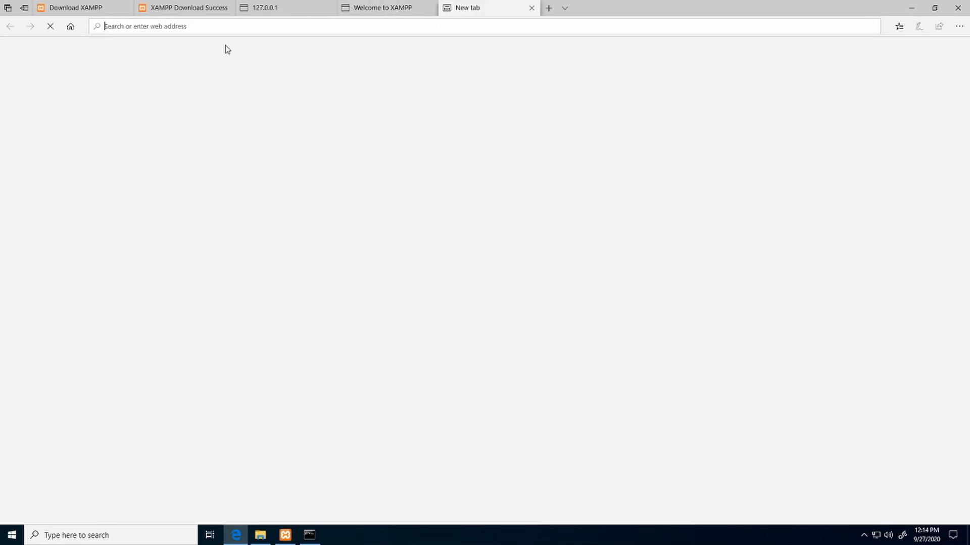
type("loca")
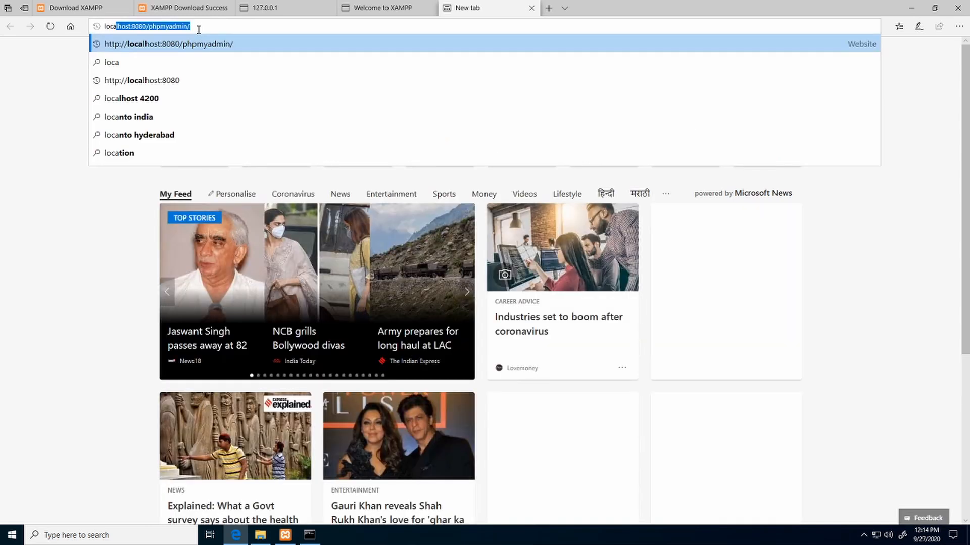
key("End")
key("Return")
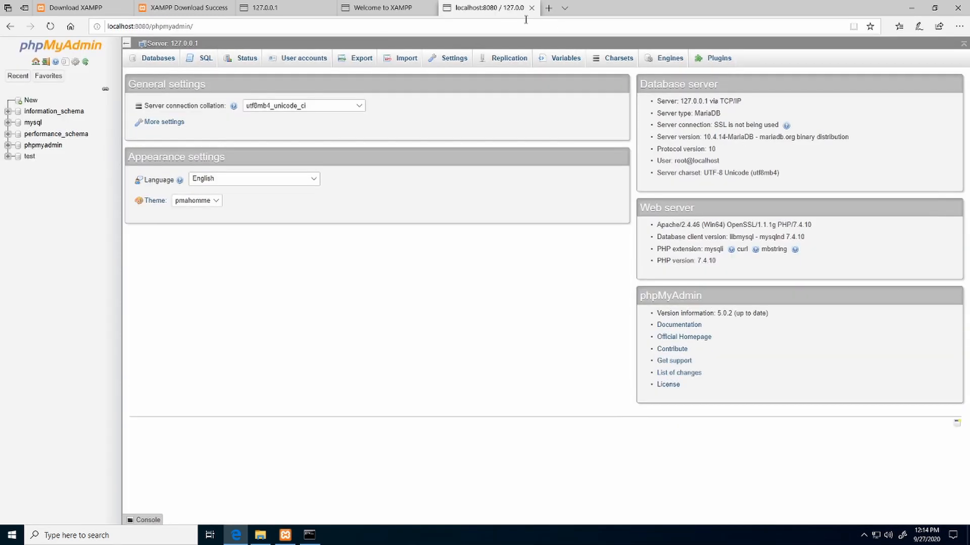
left_click(532, 9)
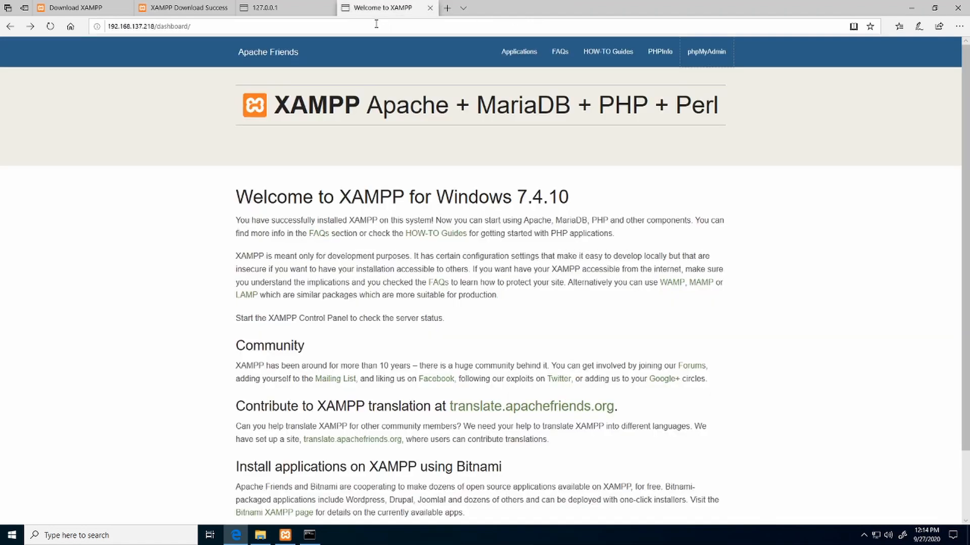
Open the service and port settings in the XAMPP Control Panel configuration and review the service names and default ports of every module
left_click(286, 535)
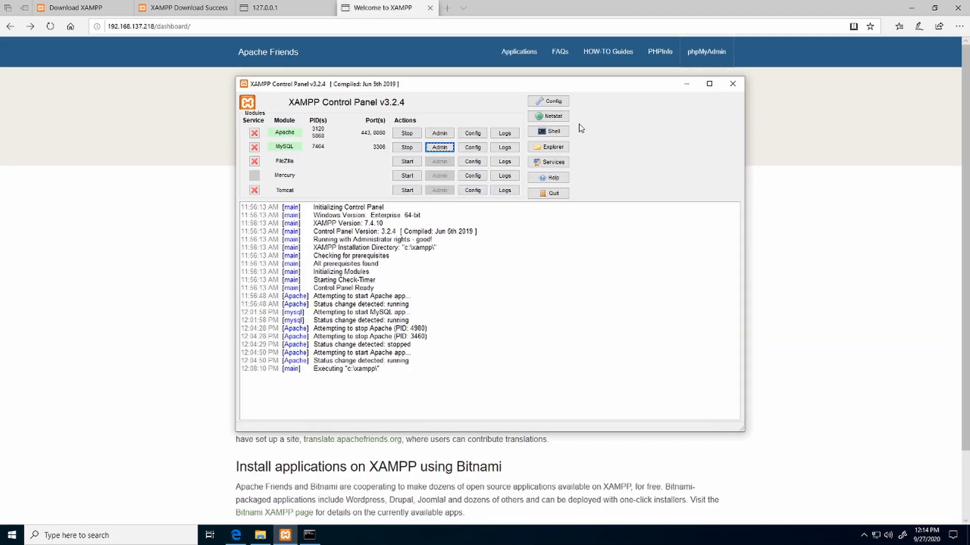
left_click(554, 103)
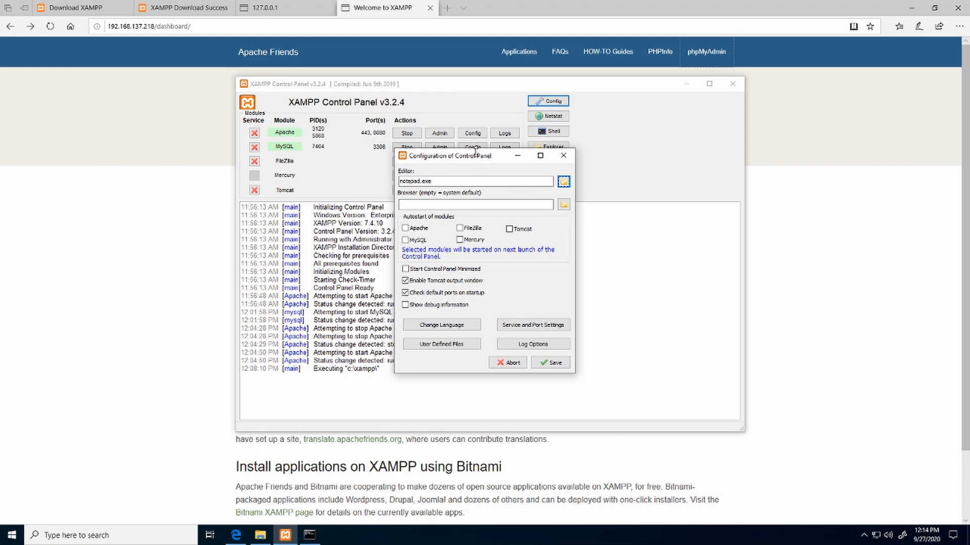
left_click_drag(482, 156, 254, 156)
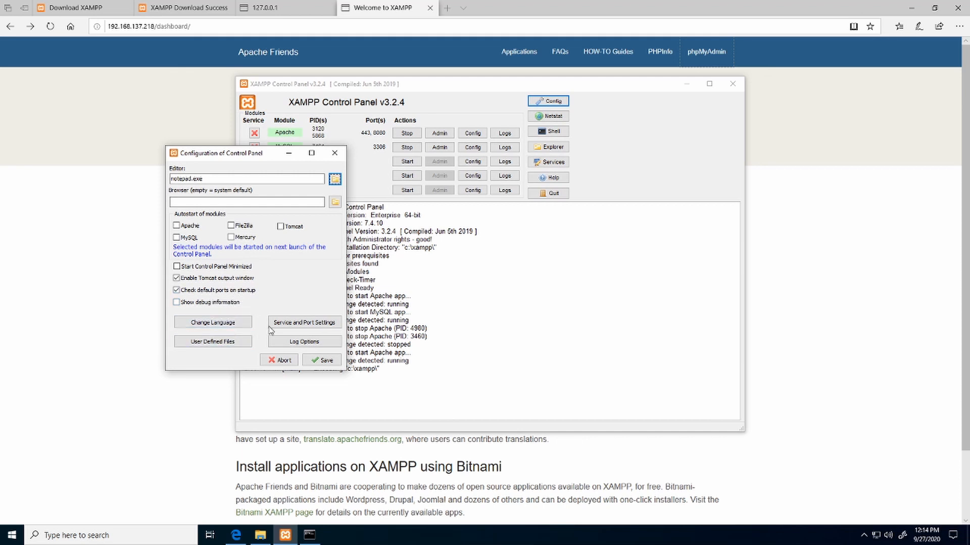
left_click_drag(260, 158, 211, 135)
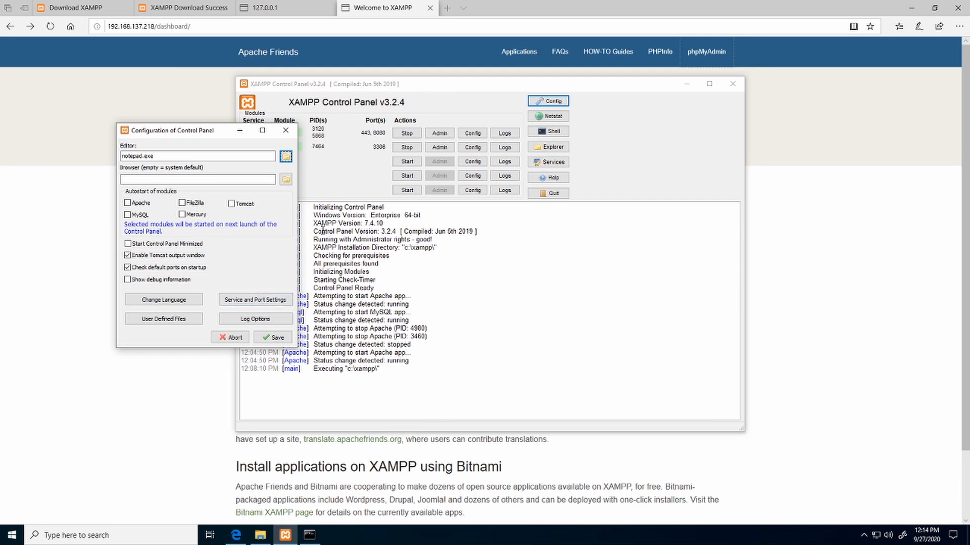
left_click(257, 303)
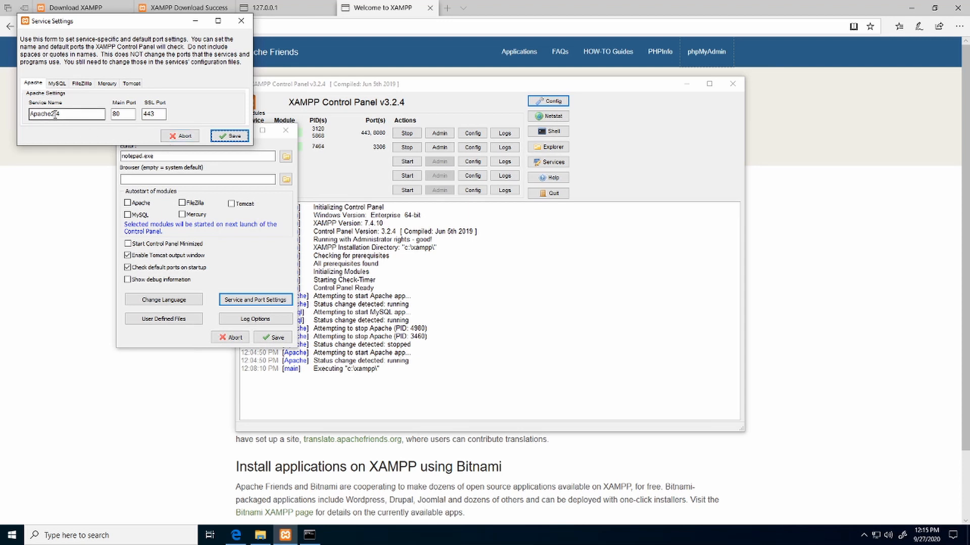
left_click(57, 83)
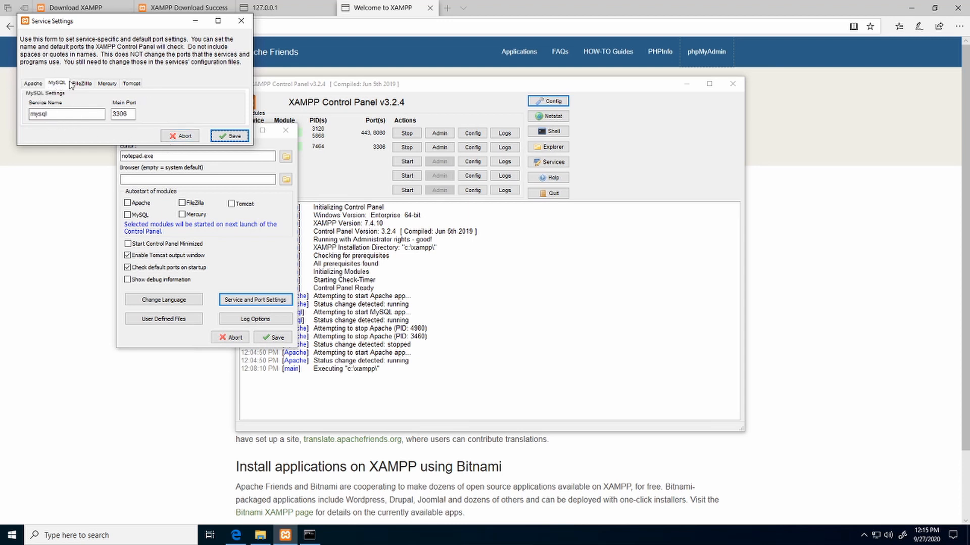
left_click(81, 84)
left_click(106, 83)
left_click(131, 84)
left_click(34, 84)
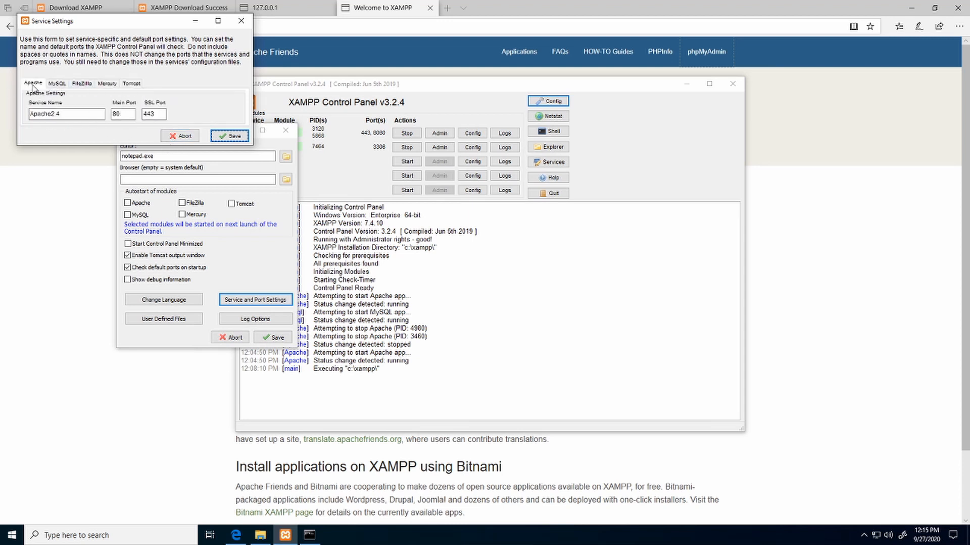
Set Apache's main port to 8080 in the service settings and save the Control Panel configuration
left_click(126, 115)
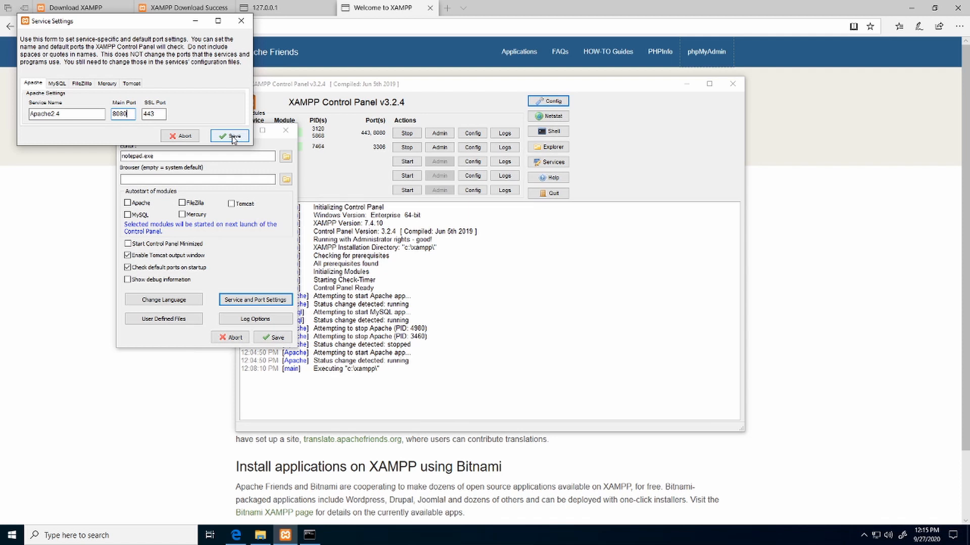
left_click(235, 137)
left_click(275, 337)
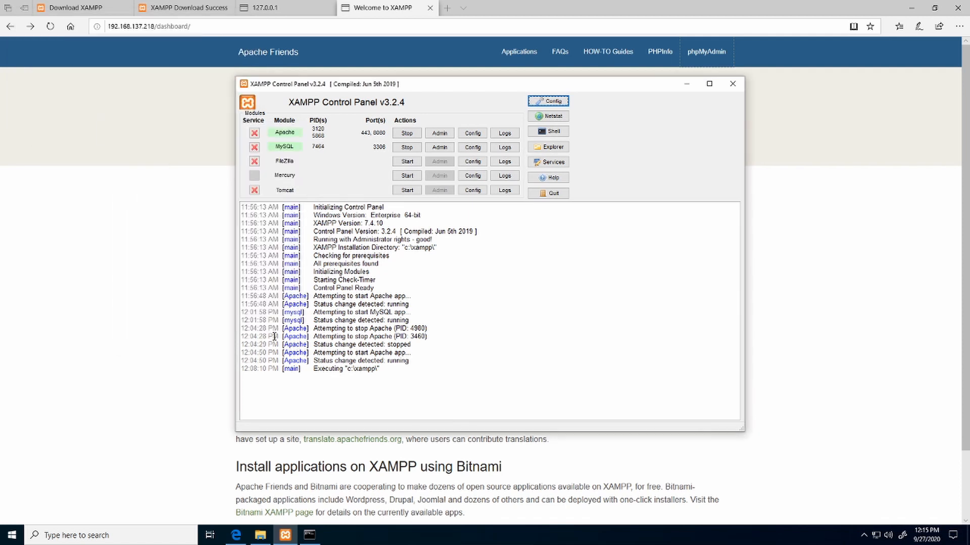
Open Apache's admin page from the Control Panel, check the port in its address, and close the page
left_click(439, 134)
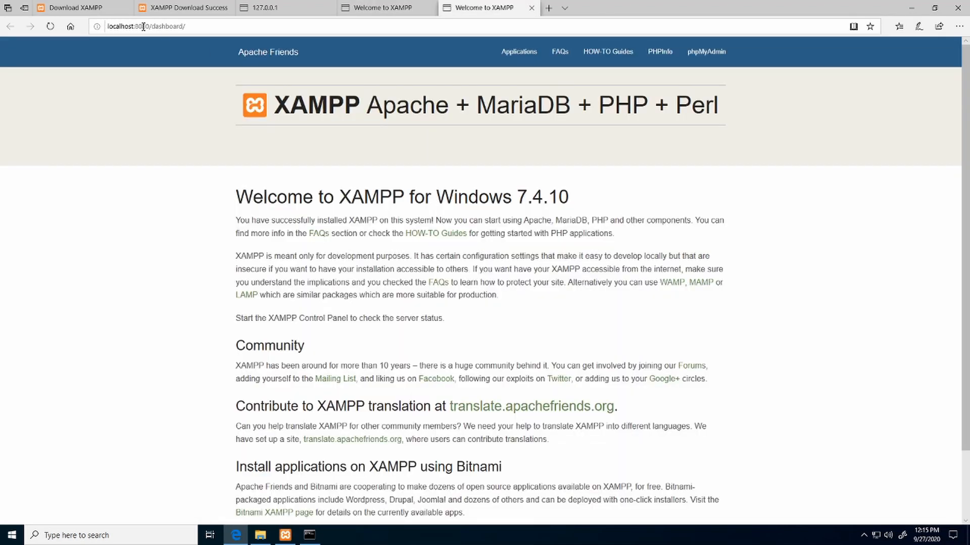
left_click_drag(135, 26, 147, 26)
left_click(531, 8)
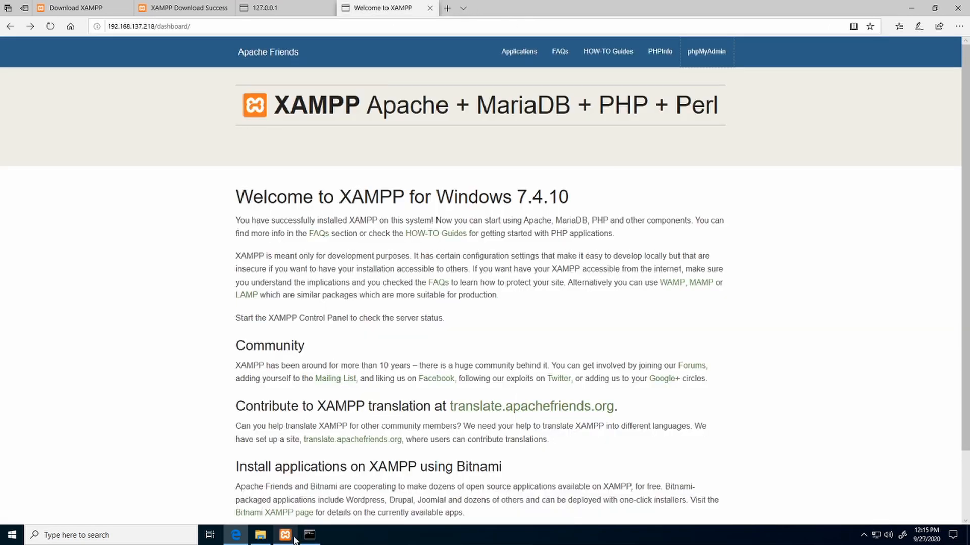
Open MySQL's admin page from the XAMPP Control Panel to check that phpMyAdmin loads, and return to the Control Panel
left_click(294, 539)
left_click(445, 149)
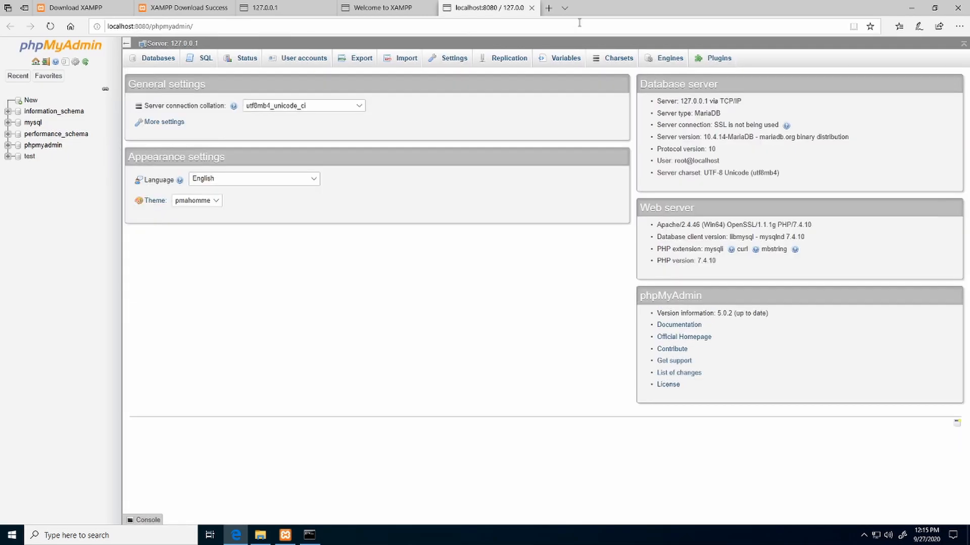
left_click(531, 8)
key("alt+Tab")
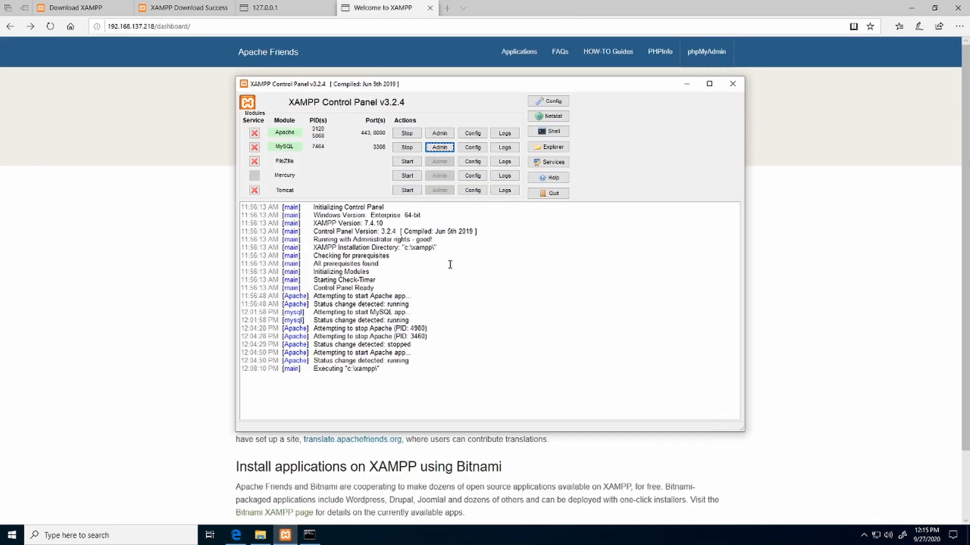
Review the module autostart options in the Control Panel configuration and close it without changes
left_click(548, 101)
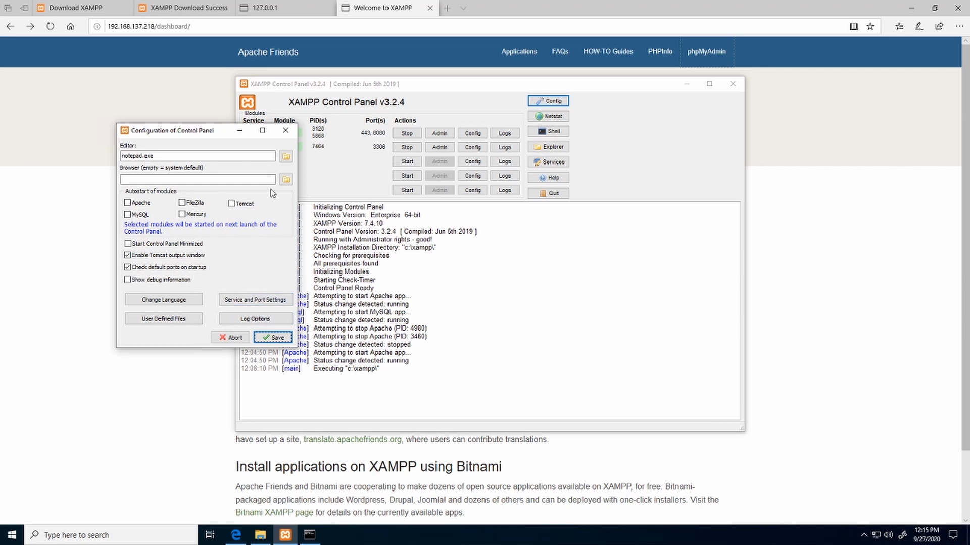
left_click(286, 131)
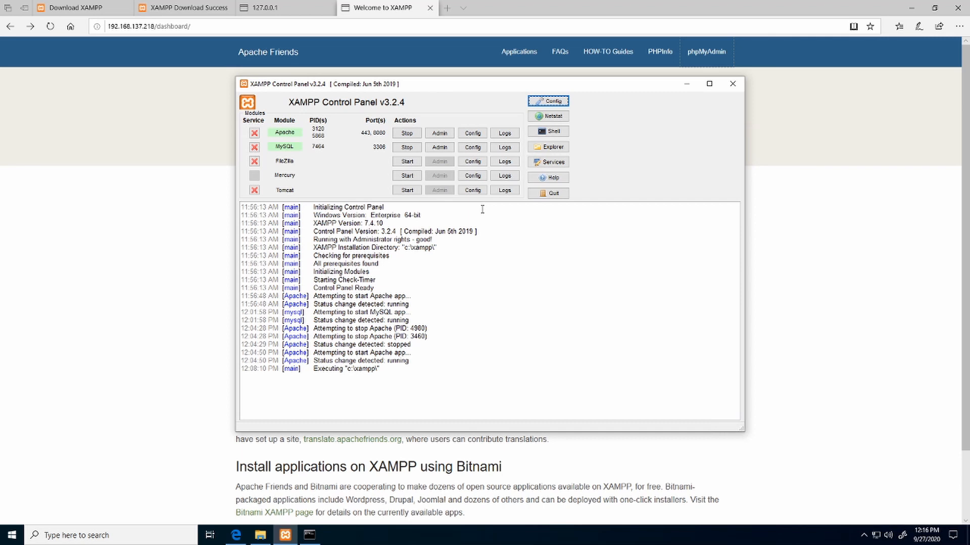
Install Apache as a service while the module is stopped, and start Apache again
left_click(254, 134)
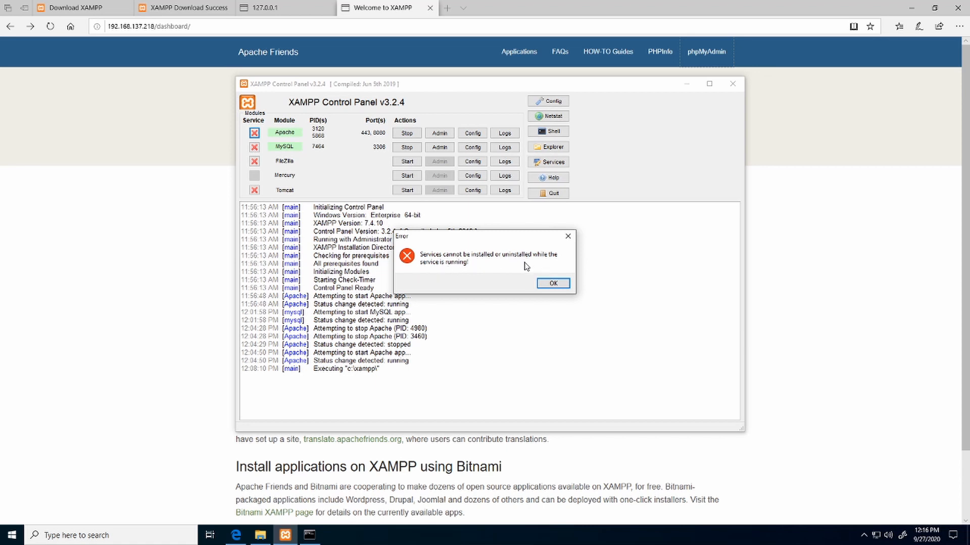
left_click(552, 284)
left_click(407, 133)
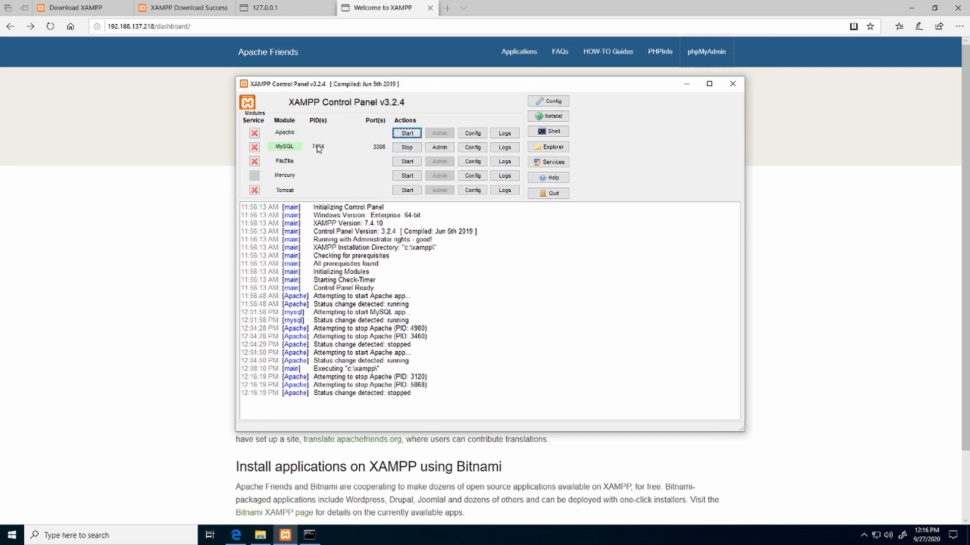
left_click(254, 134)
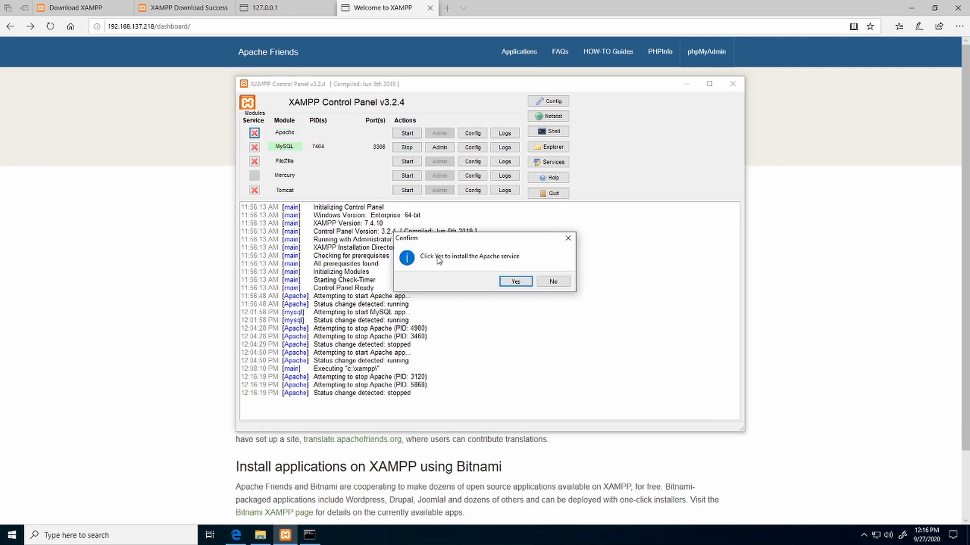
left_click(516, 282)
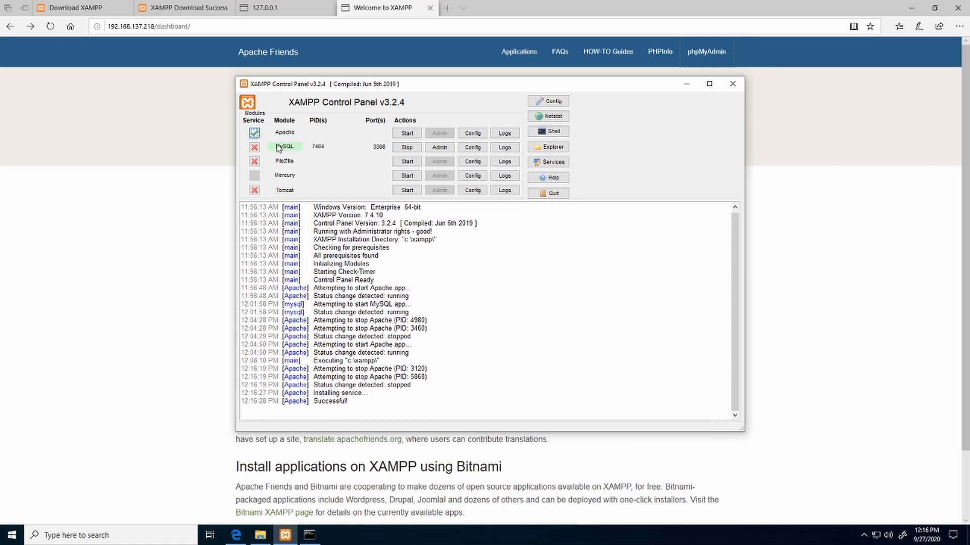
left_click(407, 133)
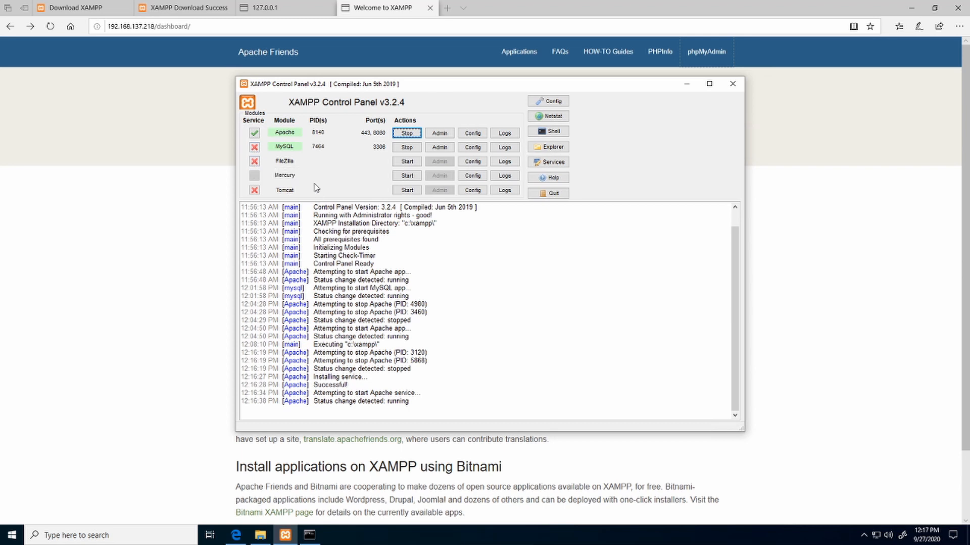
Open Netstat from the Control Panel, check which ports the Apache and MySQL processes listen on, and close the list
left_click(552, 117)
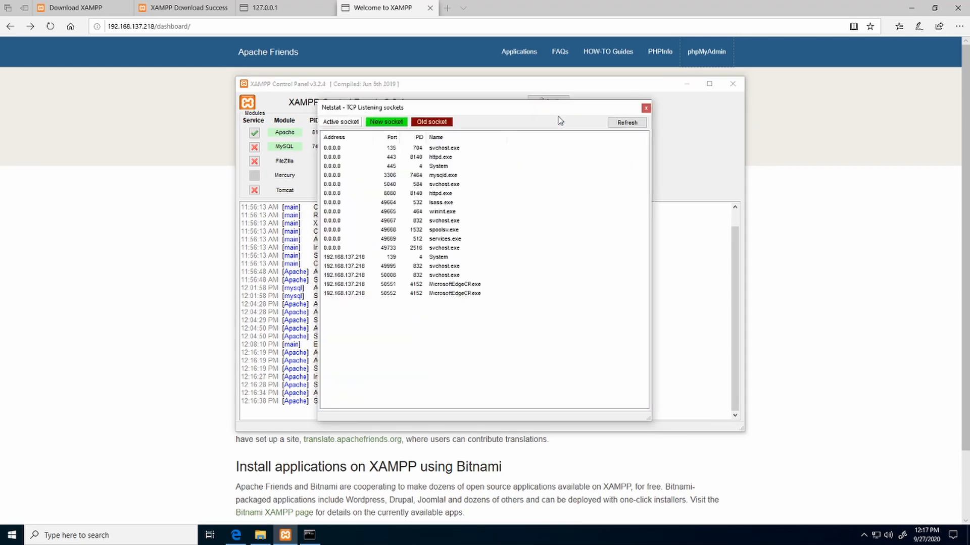
left_click_drag(536, 113, 707, 172)
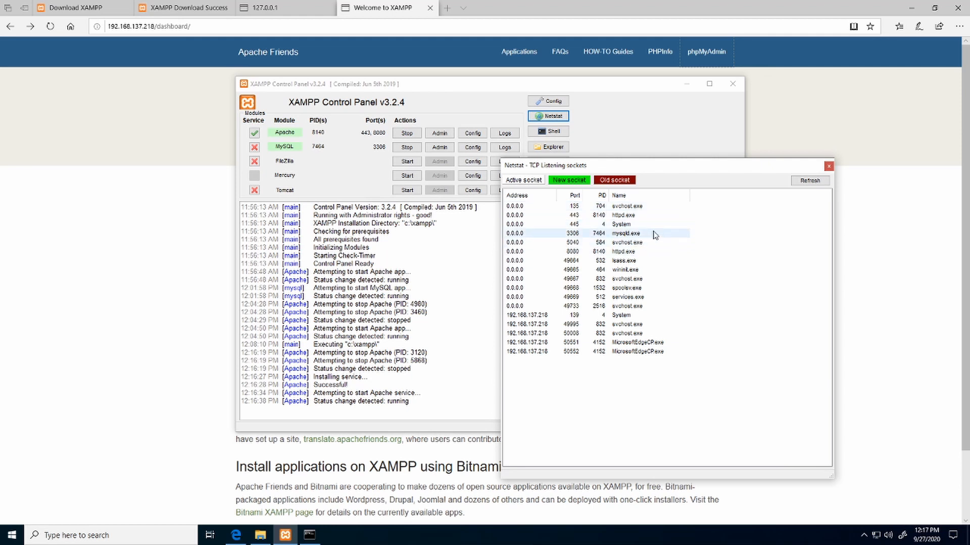
left_click(576, 256)
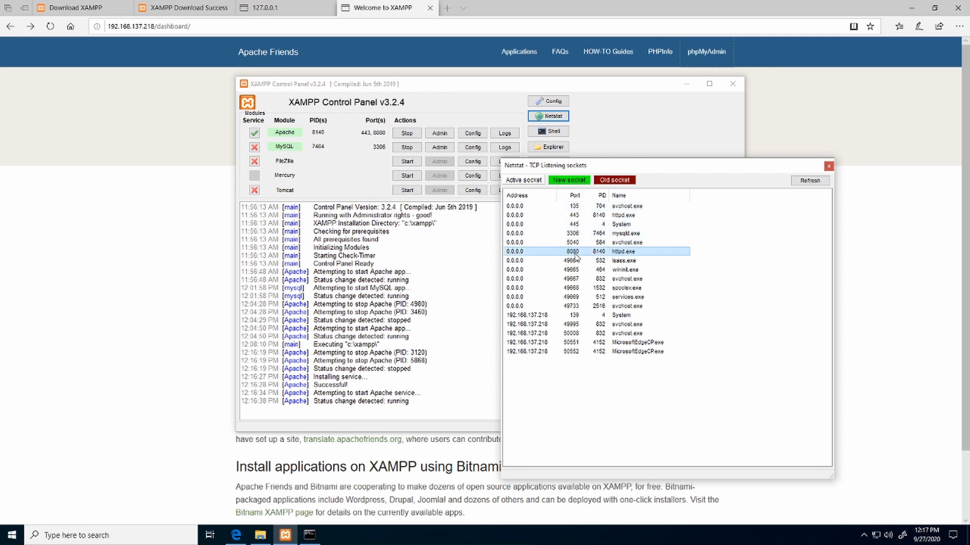
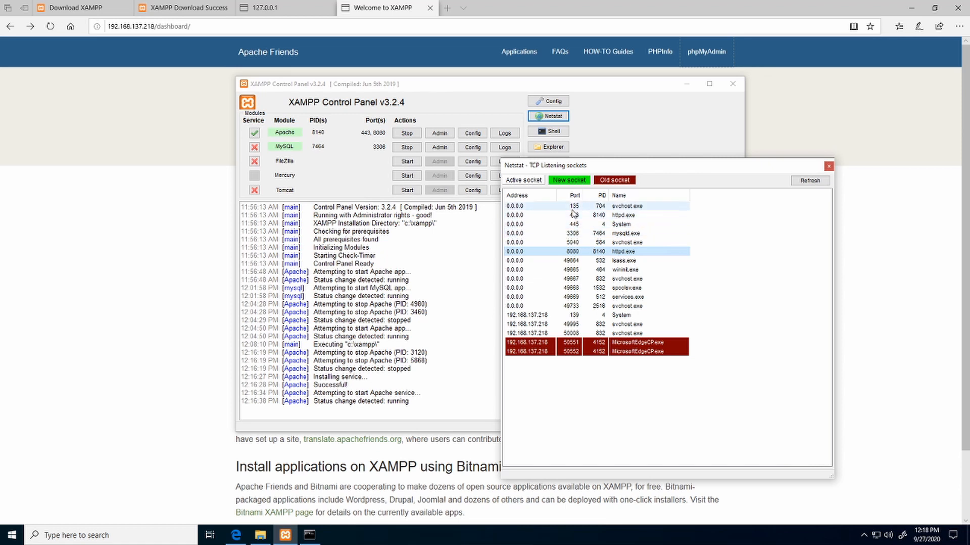
left_click(574, 207)
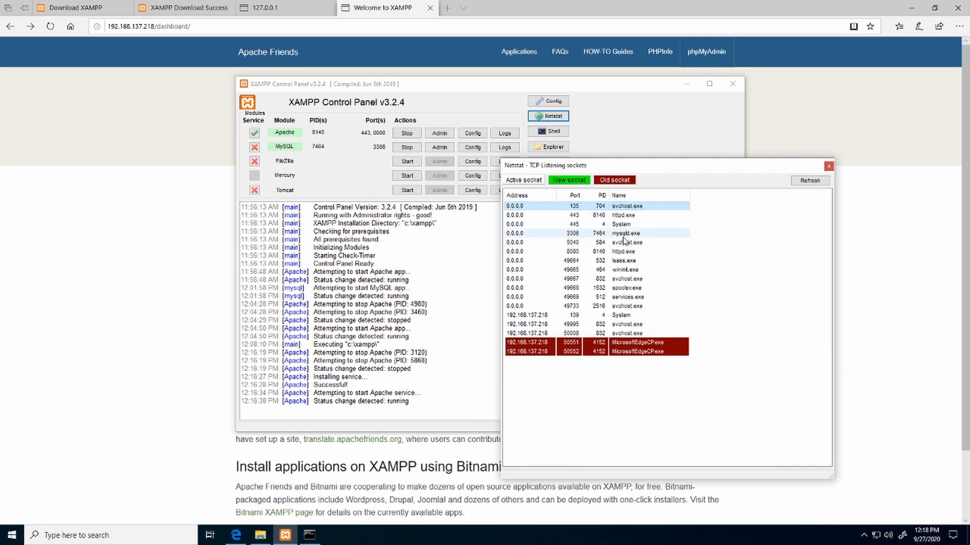
left_click(622, 217)
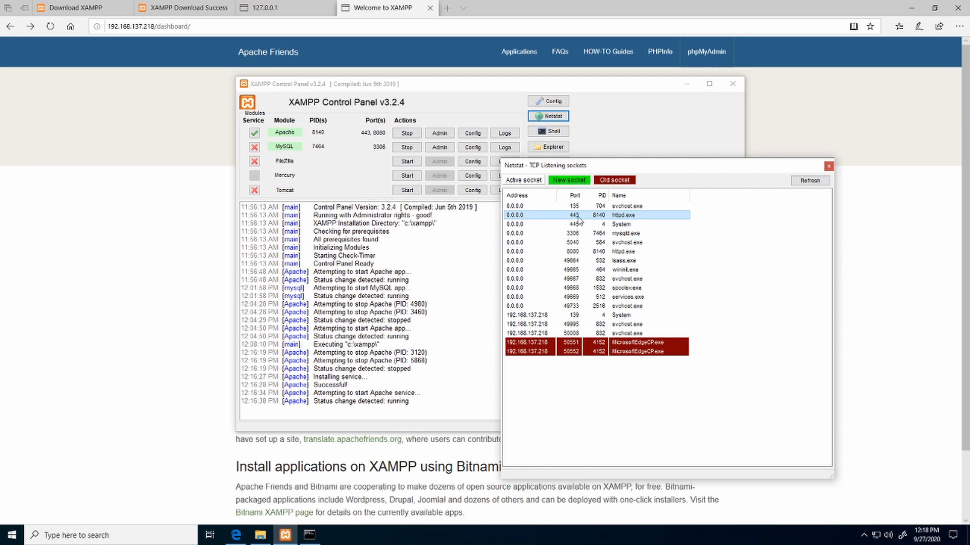
left_click(579, 252)
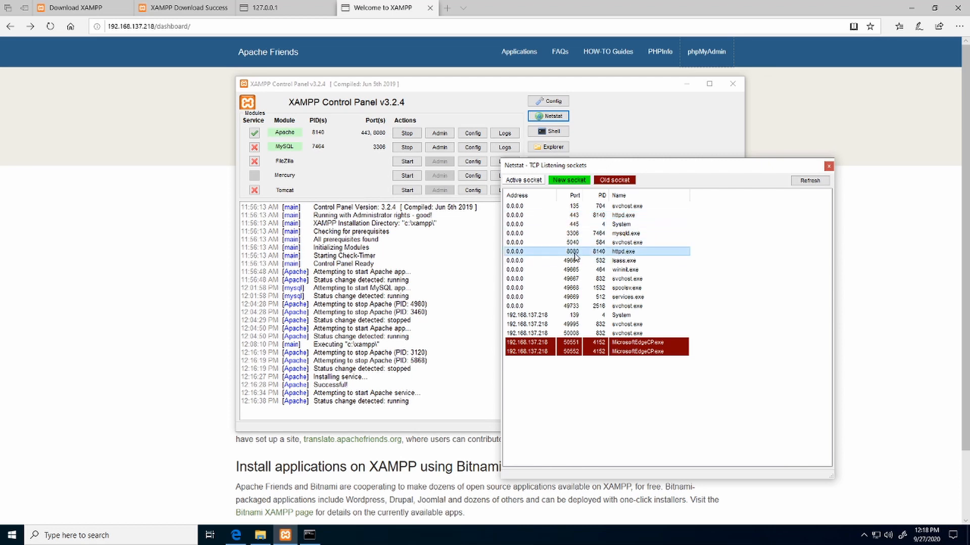
left_click(566, 236)
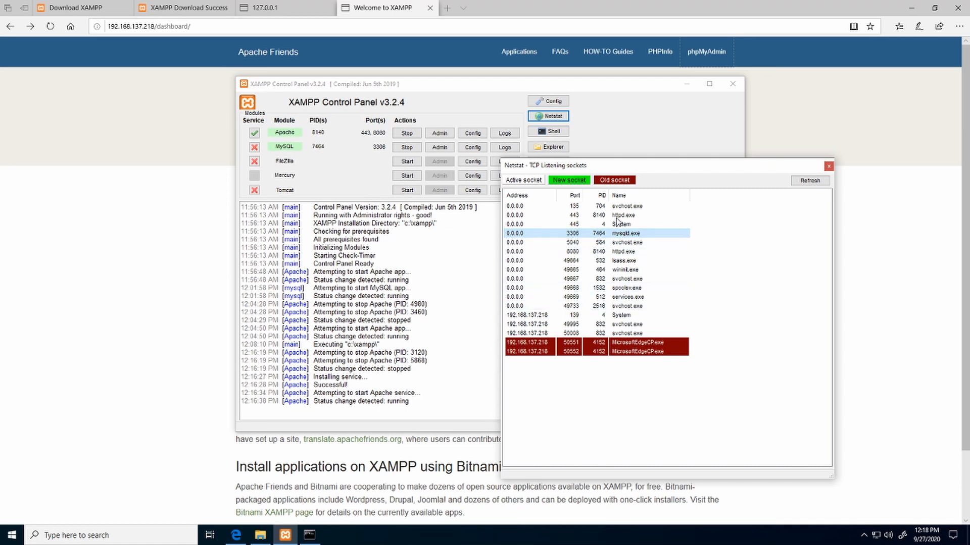
left_click(829, 167)
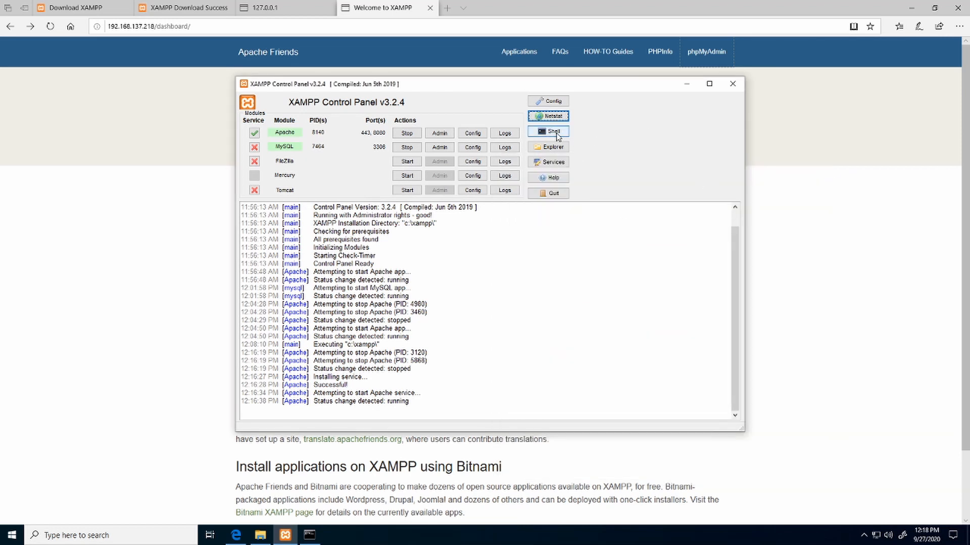
Open the XAMPP shell from the Control Panel to view its command prompt, and close it
left_click(554, 132)
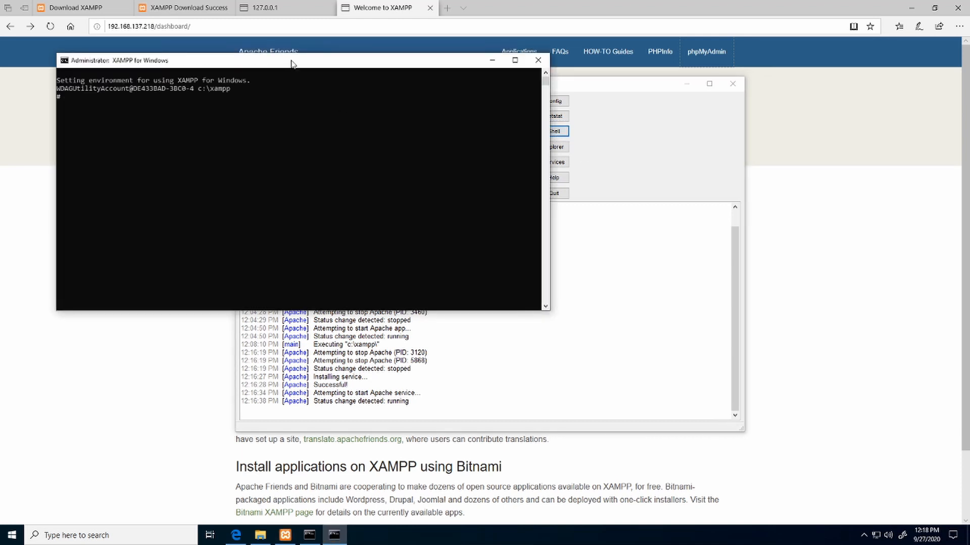
left_click_drag(291, 64, 587, 170)
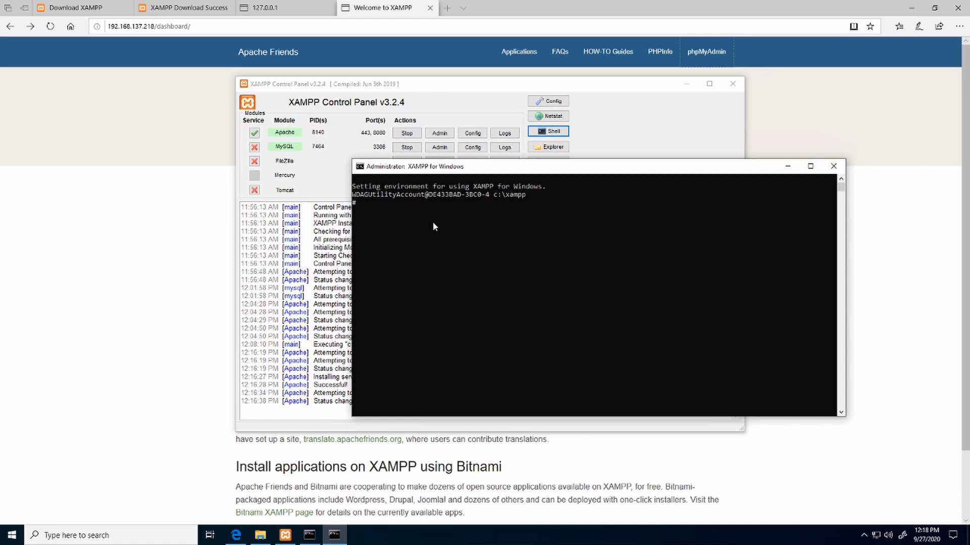
left_click(834, 167)
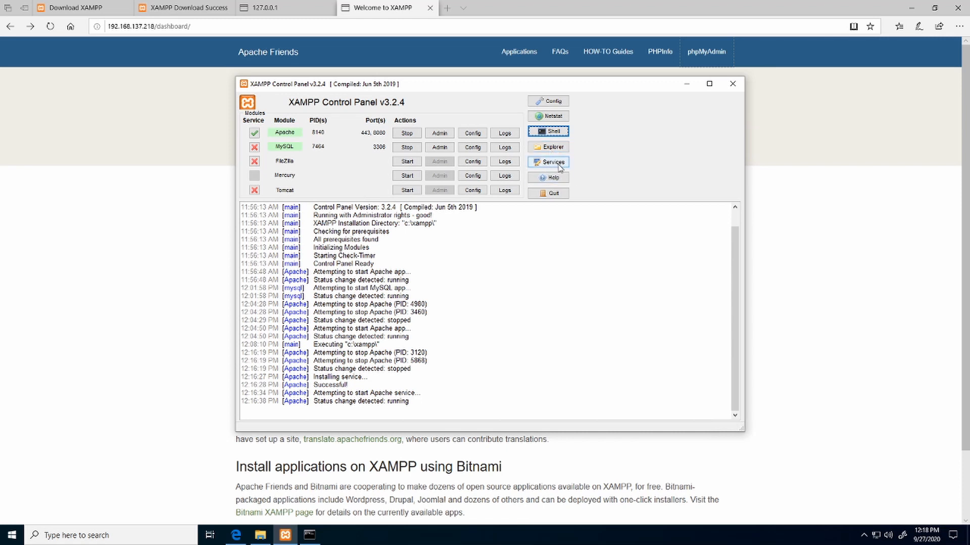
Open Windows Services from the Control Panel, check the status and startup type of the Apache2.4 service, and close the window
left_click(558, 165)
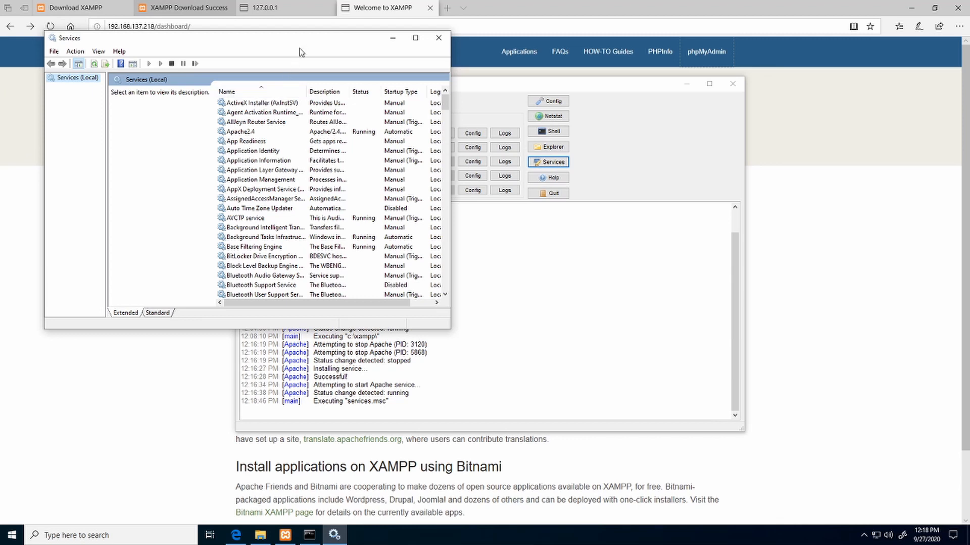
left_click_drag(447, 151, 698, 157)
scroll(352, 185, "down", 3)
scroll(352, 186, "down", 15)
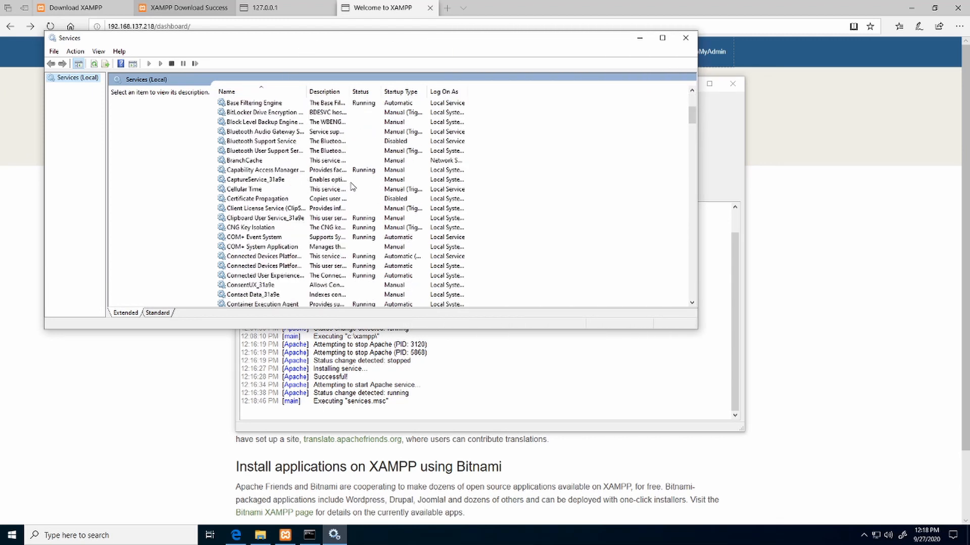
scroll(352, 187, "down", 3)
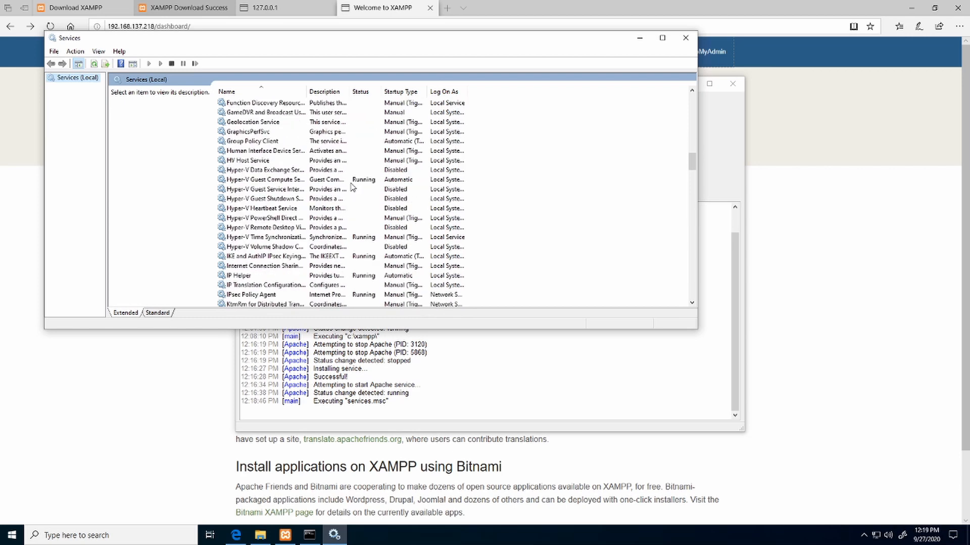
scroll(352, 188, "up", 4)
scroll(352, 188, "up", 20)
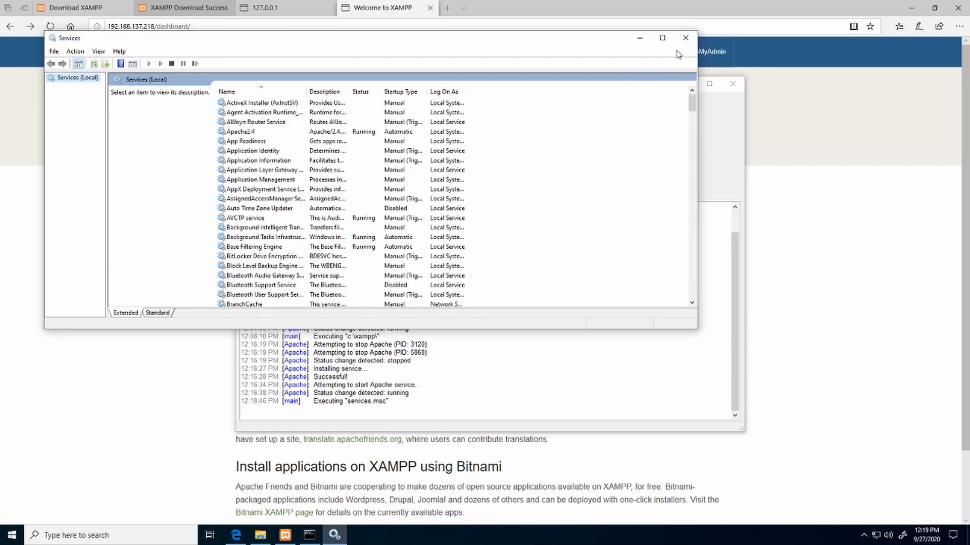
left_click(246, 133)
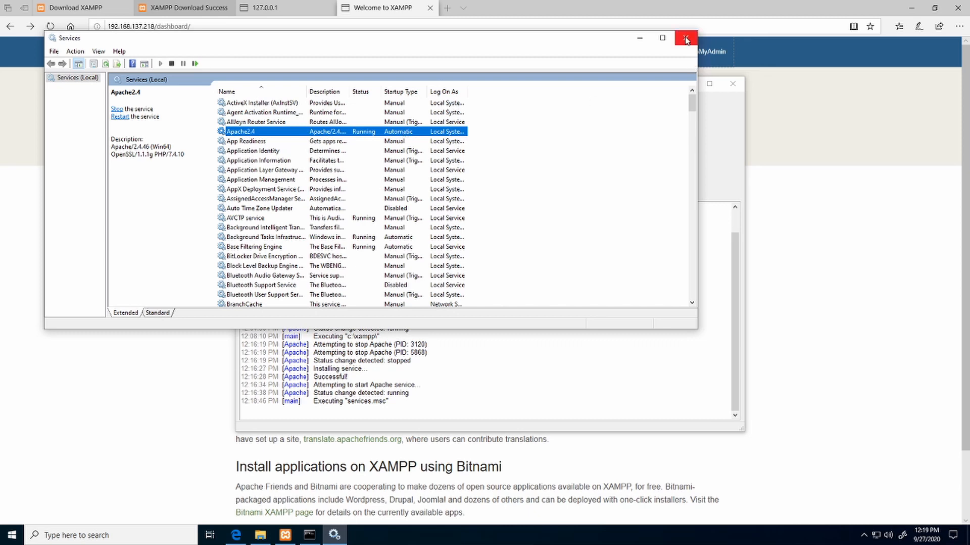
left_click_drag(574, 41, 649, 228)
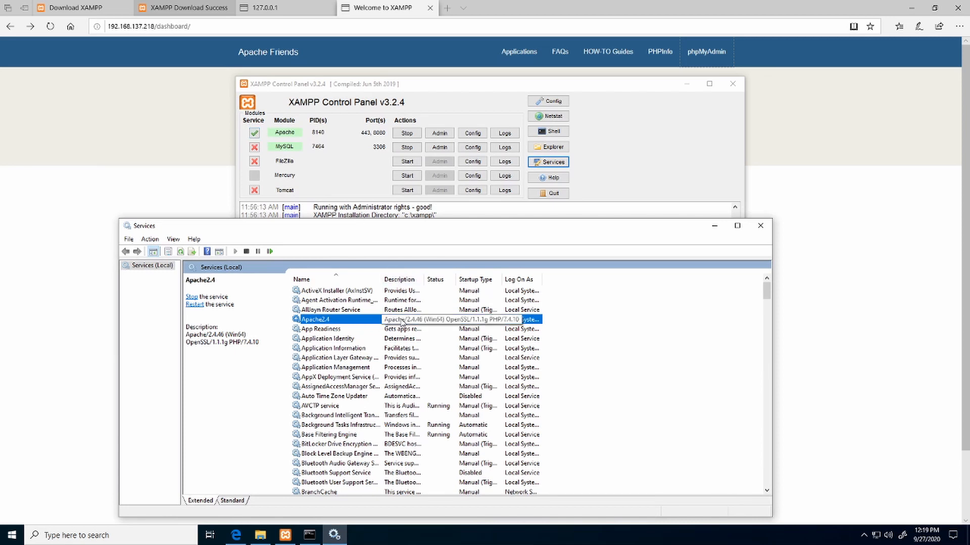
left_click(760, 226)
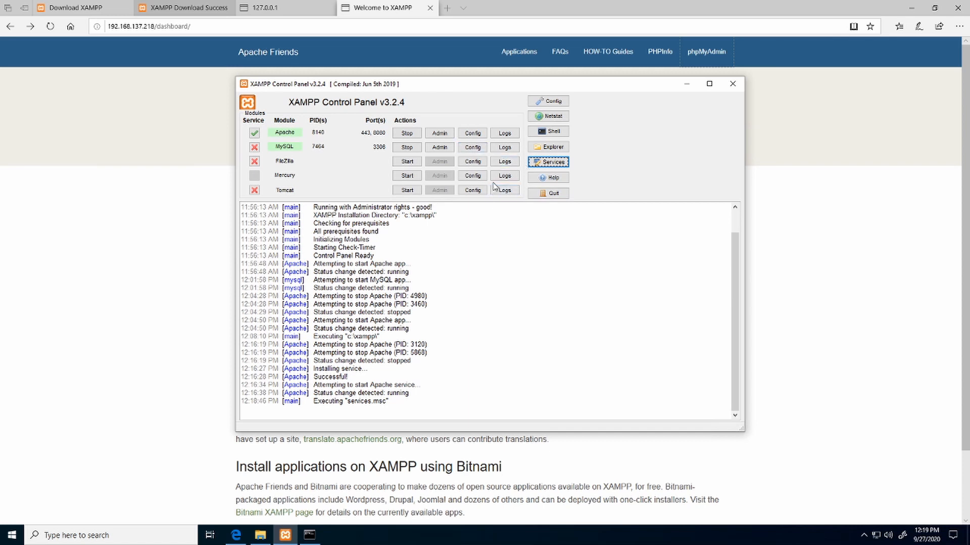
Browse to Apache's installation folder from its configuration options, check the folder path, and open the conf folder
left_click(474, 133)
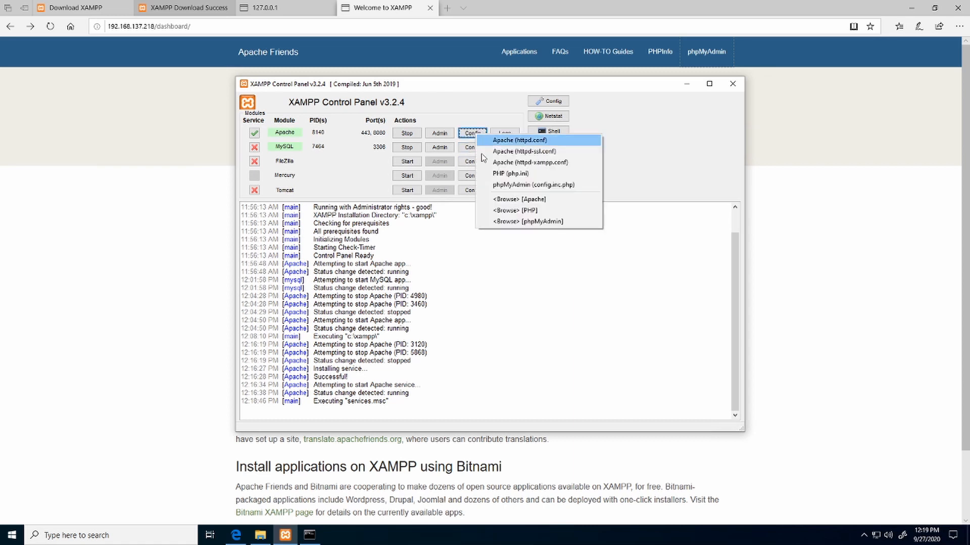
left_click(540, 200)
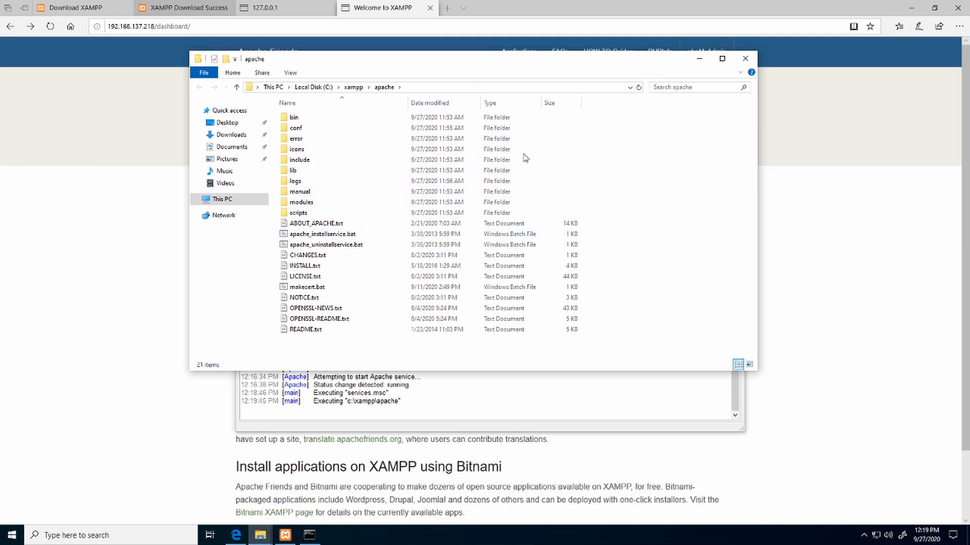
left_click(427, 86)
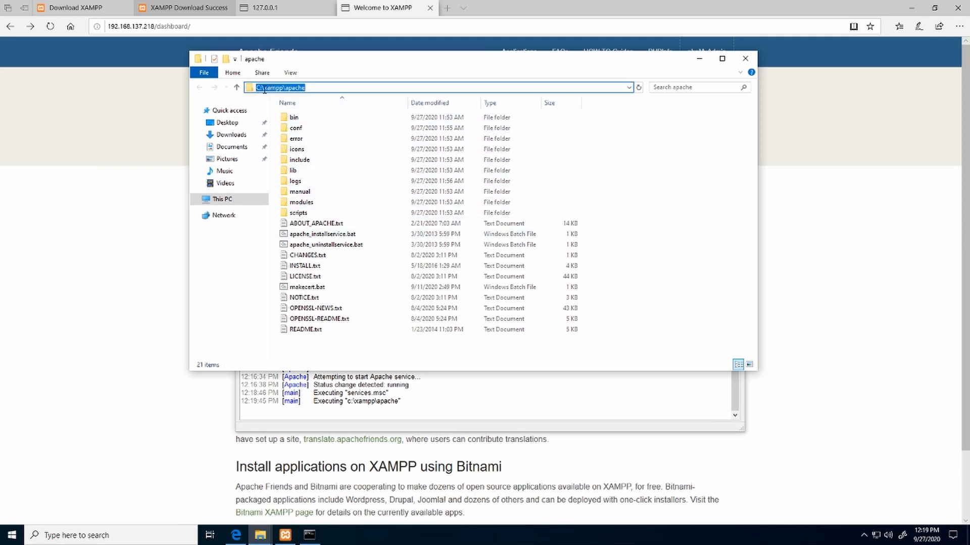
left_click(644, 195)
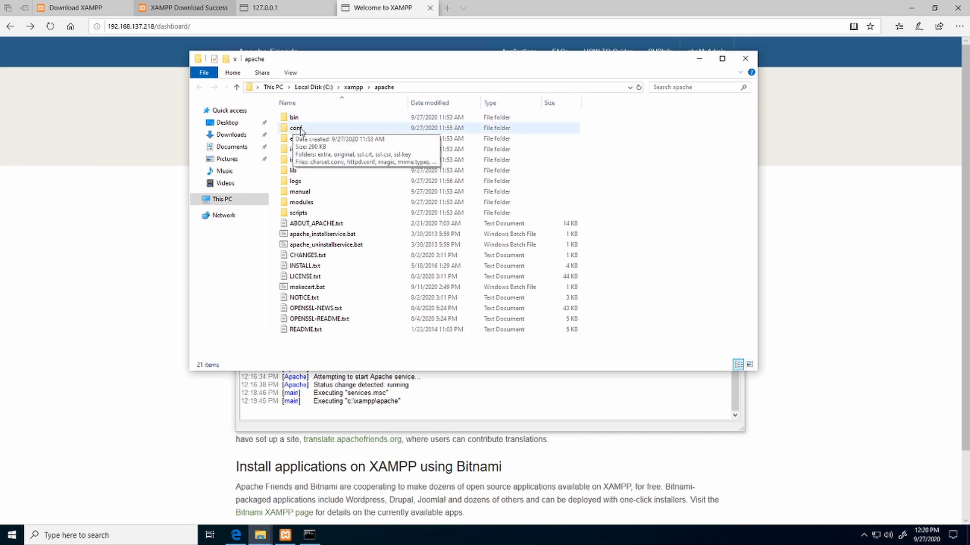
double_click(301, 129)
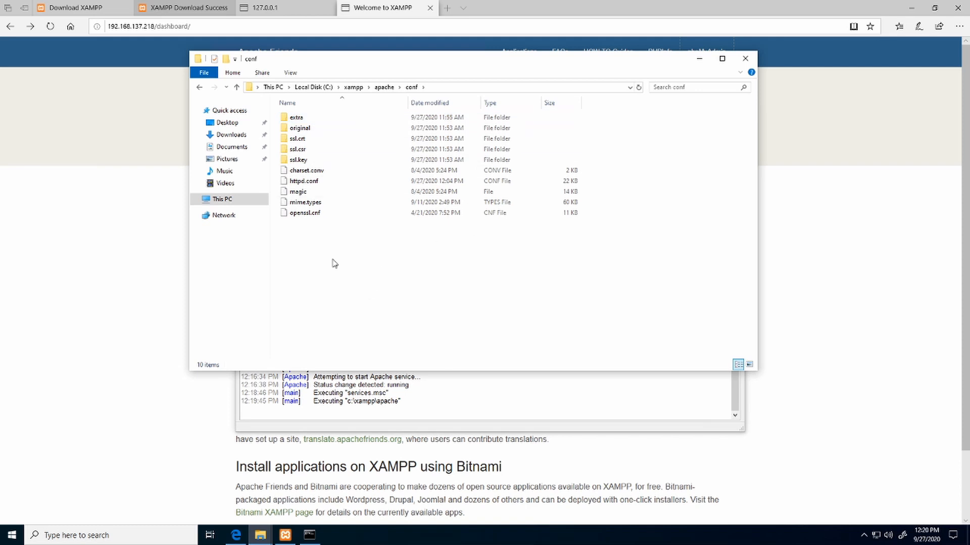
Open httpd-vhosts.conf from the extra folder in Notepad, making Notepad the default app for .conf files
left_click(313, 182)
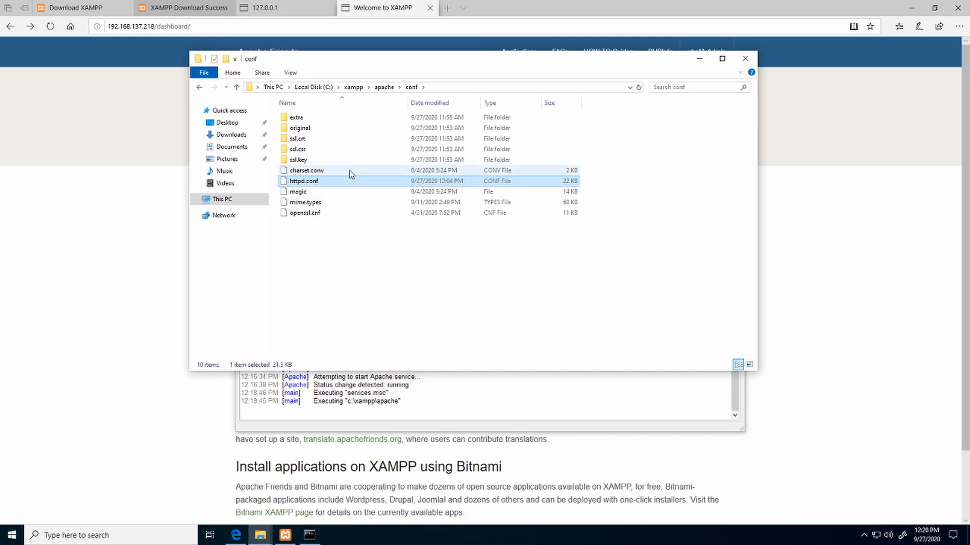
double_click(300, 120)
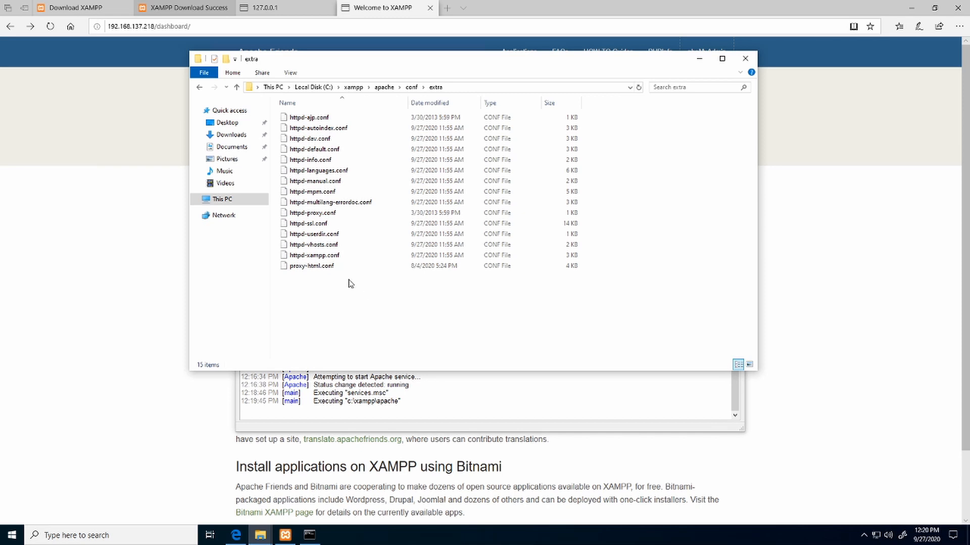
left_click(301, 247)
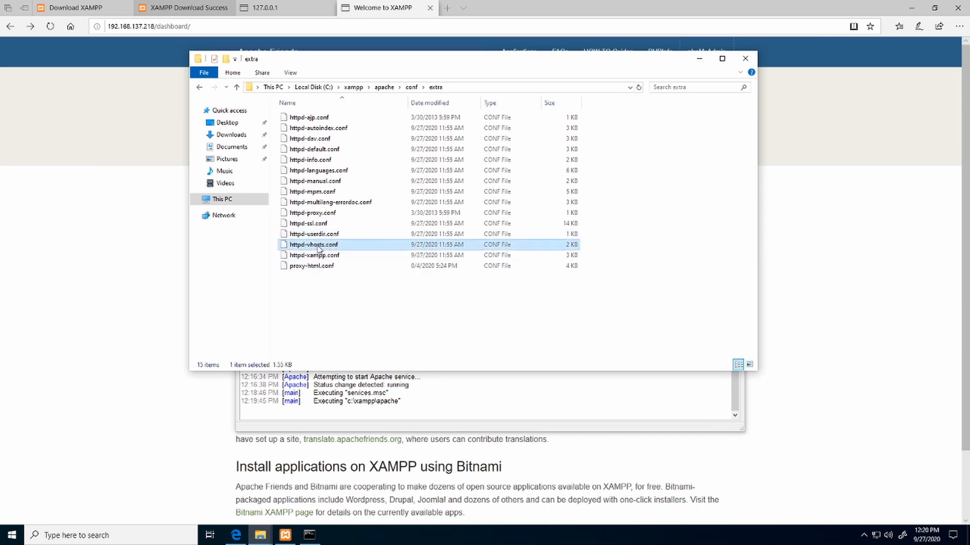
right_click(319, 247)
left_click(375, 254)
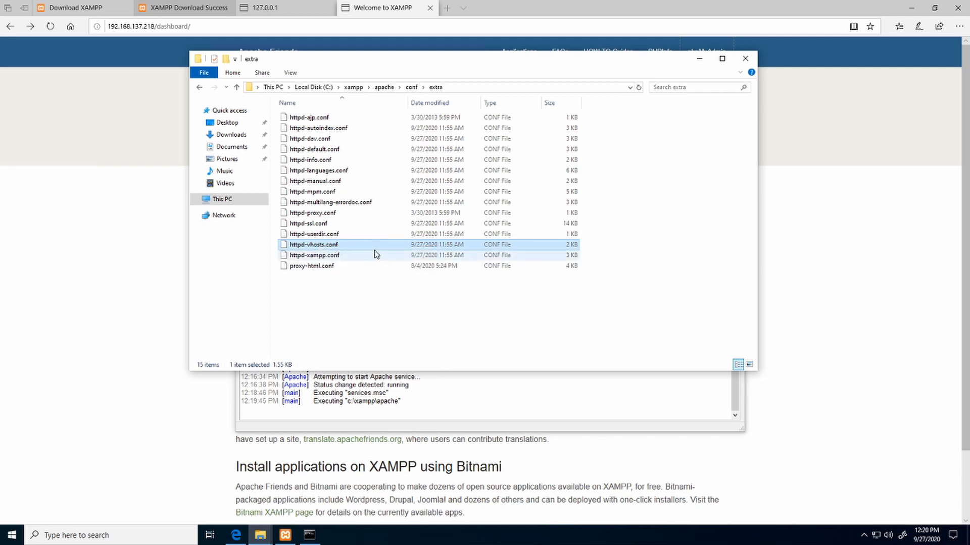
left_click(442, 180)
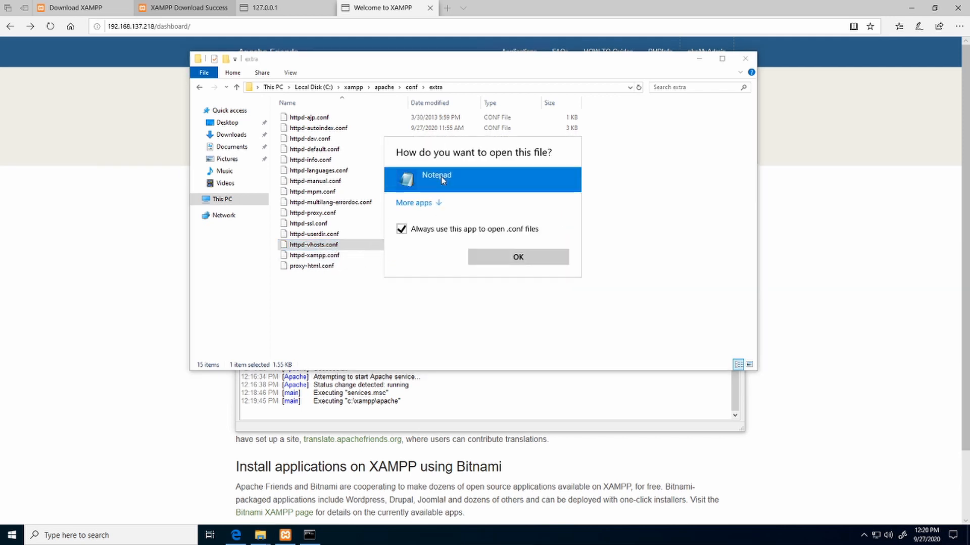
left_click(500, 258)
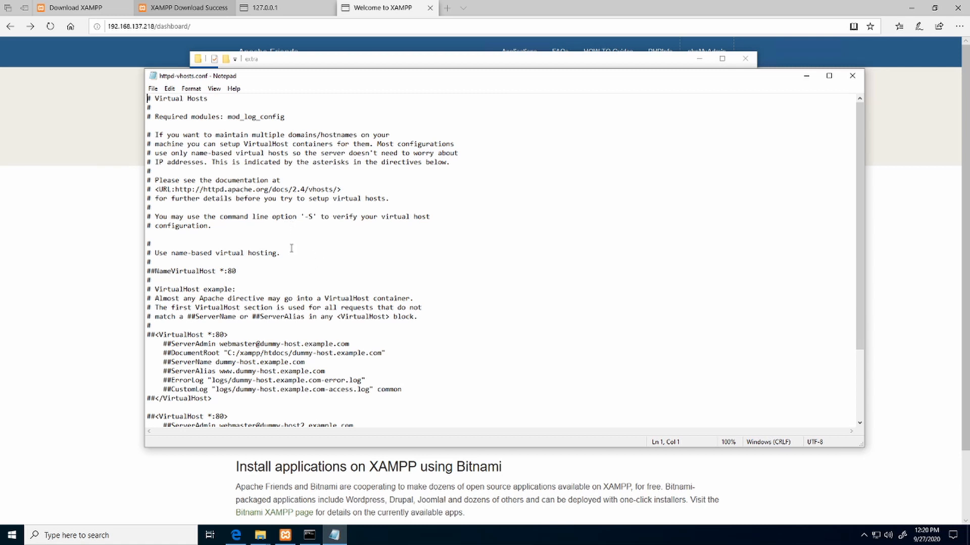
scroll(278, 242, "down", 3)
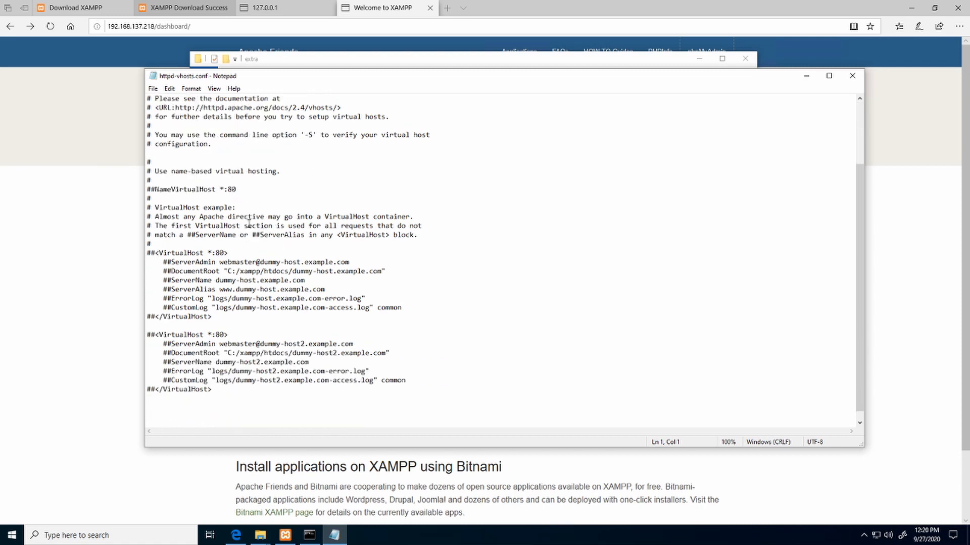
left_click(155, 189)
key("BackSpace")
key("BackSpace")
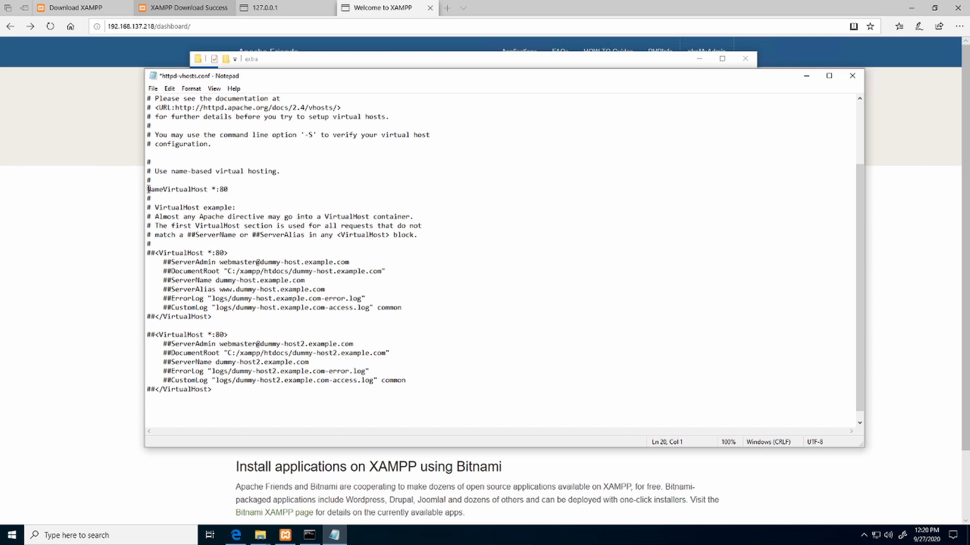
left_click(852, 76)
left_click(498, 277)
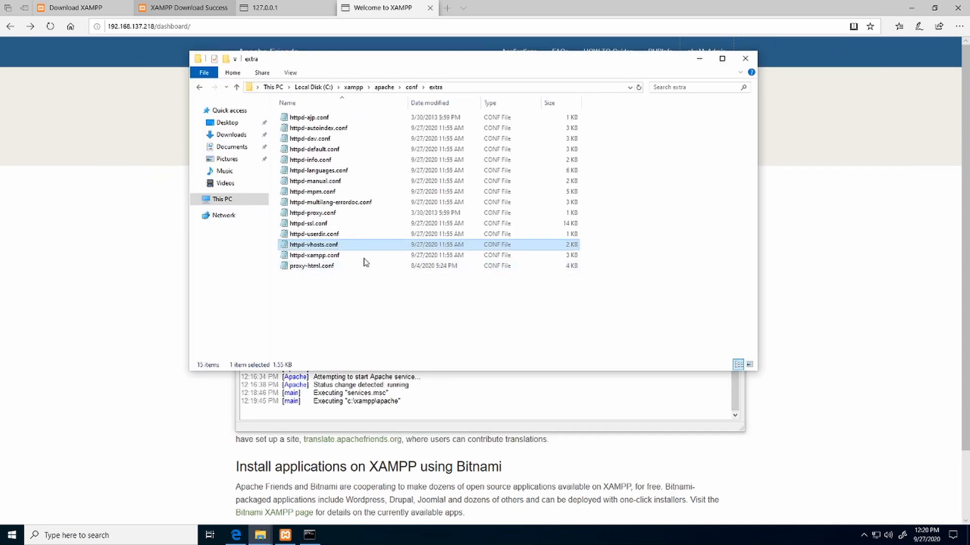
Return to the XAMPP Control Panel and open Apache's httpd.conf for editing
left_click(340, 320)
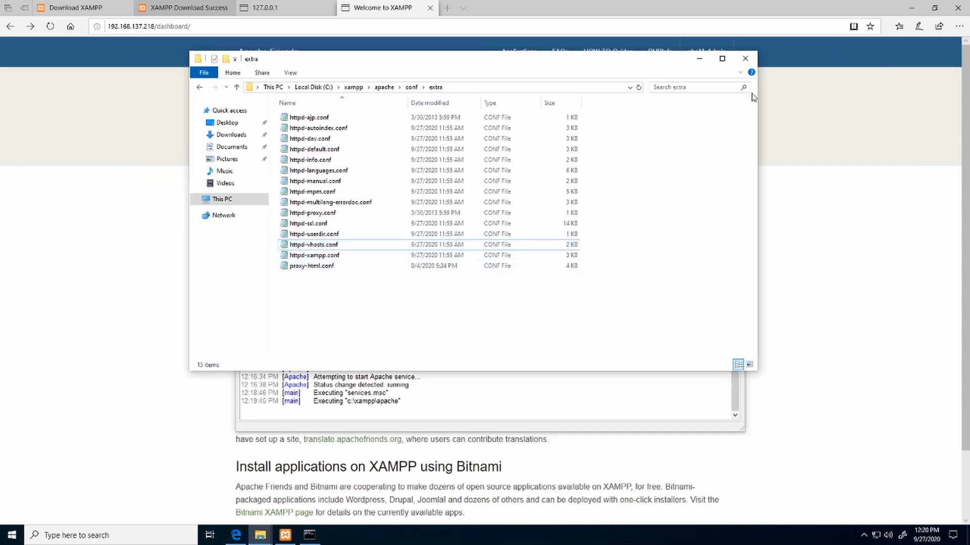
left_click(704, 60)
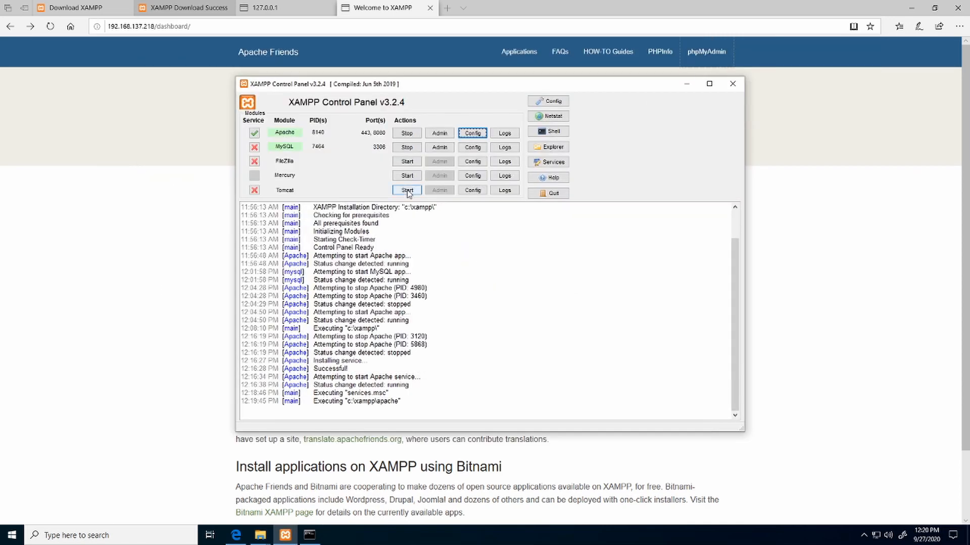
left_click(472, 132)
left_click(505, 138)
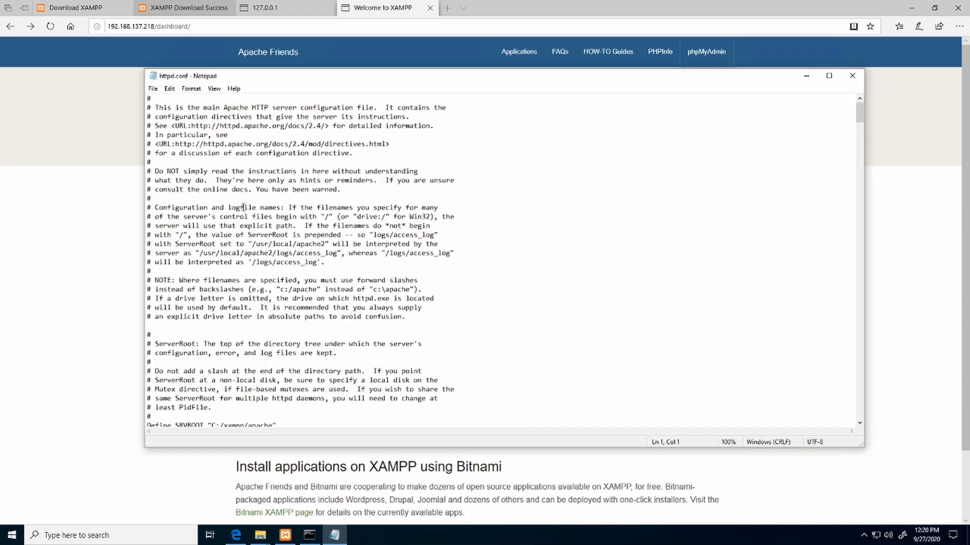
Set the Listen port to 80 in httpd.conf, save and close the file, and restart the Apache service
scroll(243, 207, "down", 7)
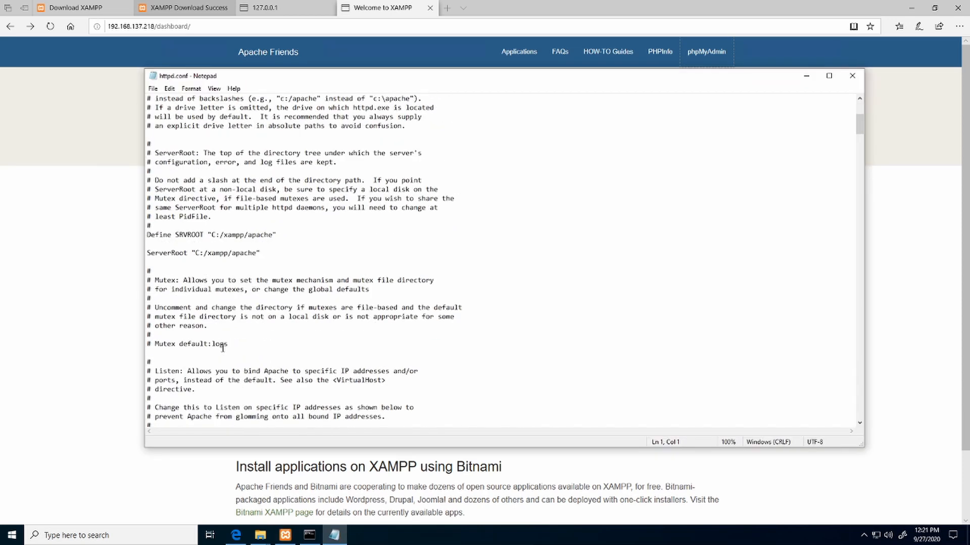
scroll(222, 348, "down", 3)
left_click(195, 363)
key("BackSpace")
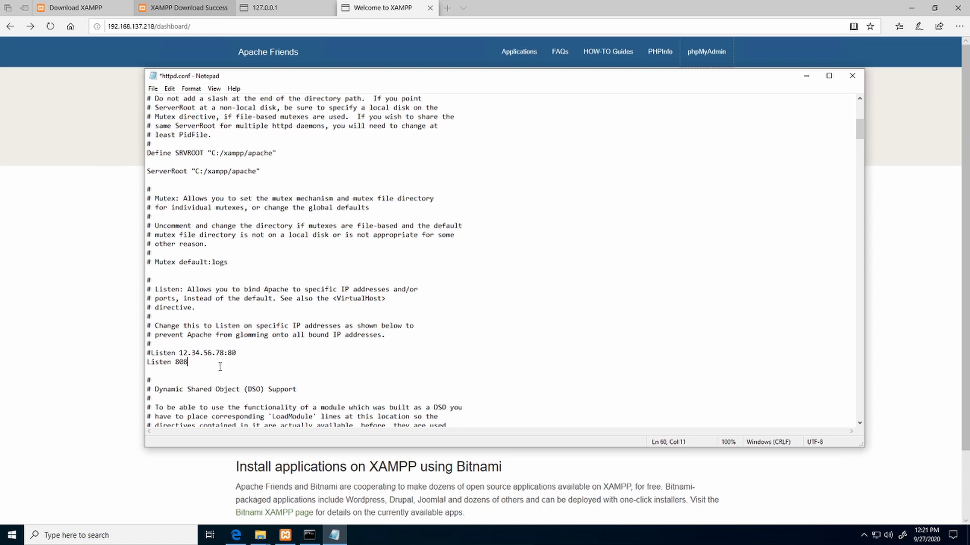
key("ctrl+s")
left_click(850, 77)
left_click(413, 136)
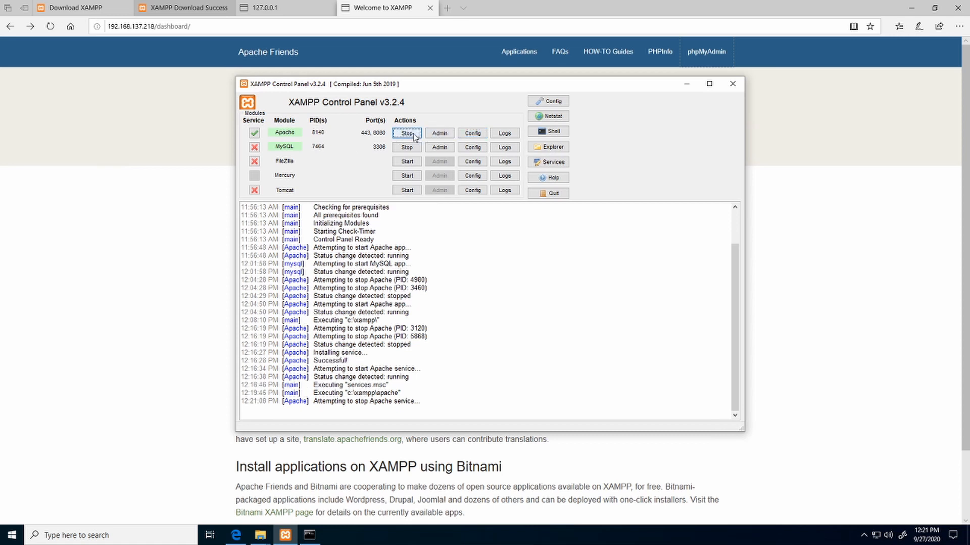
left_click(414, 136)
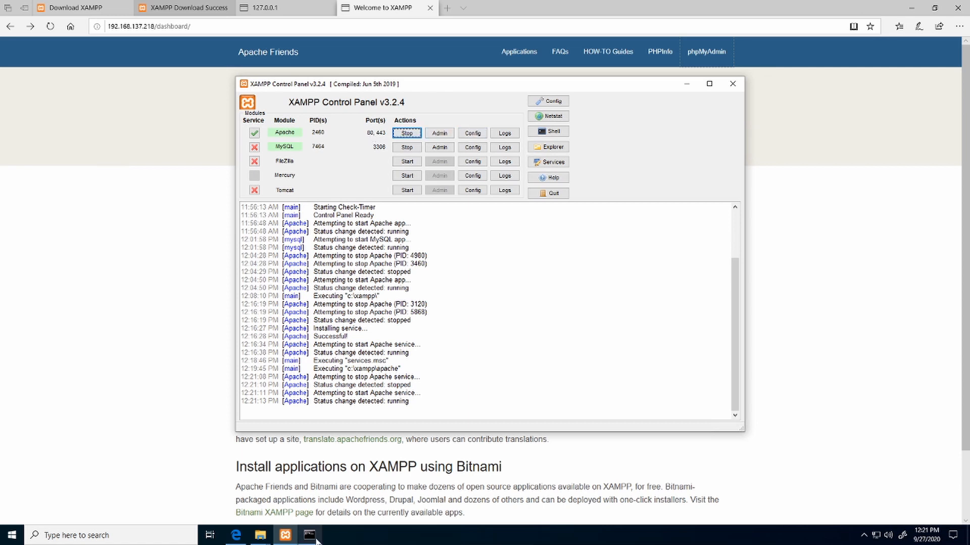
Browse from the XAMPP Control Panel to Apache's conf\extra folder and open httpd-vhosts.conf
left_click(473, 133)
left_click(515, 197)
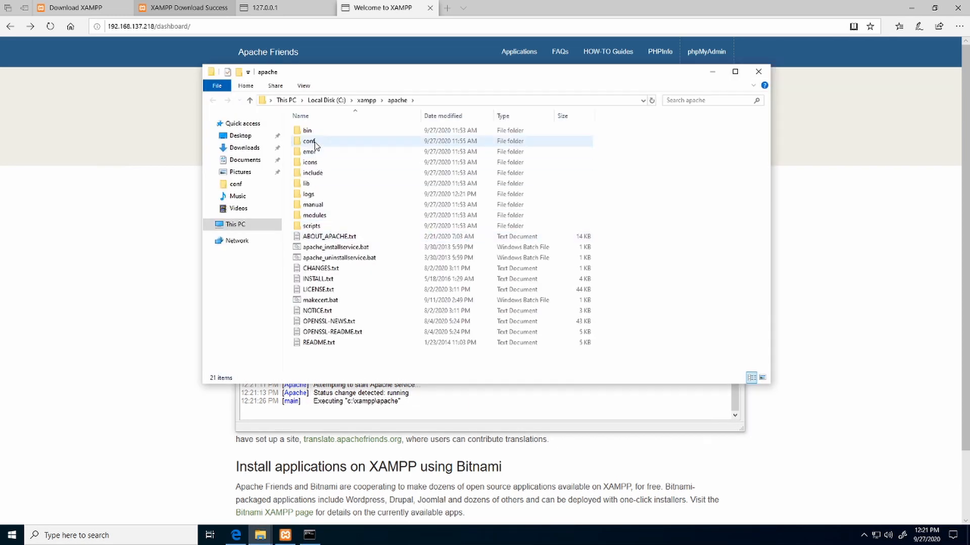
double_click(315, 142)
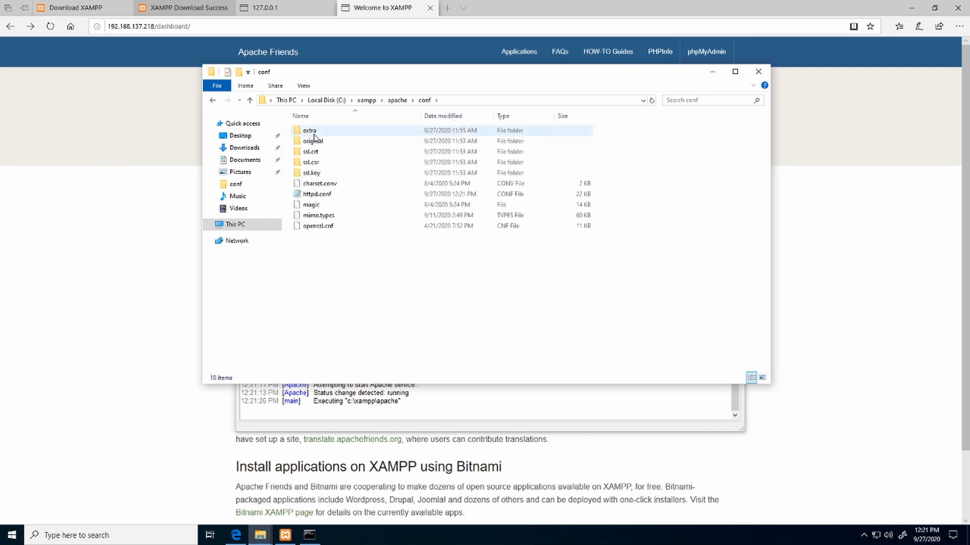
double_click(309, 132)
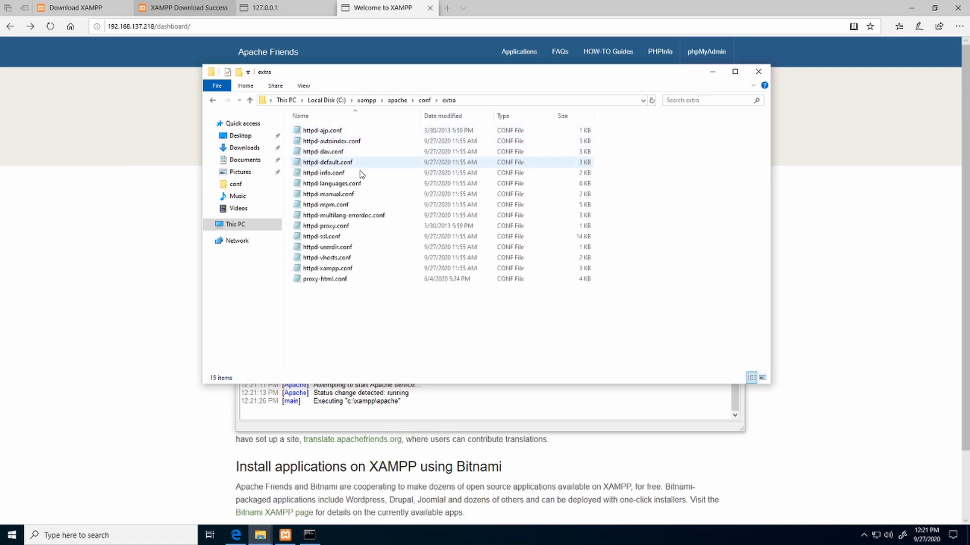
double_click(339, 258)
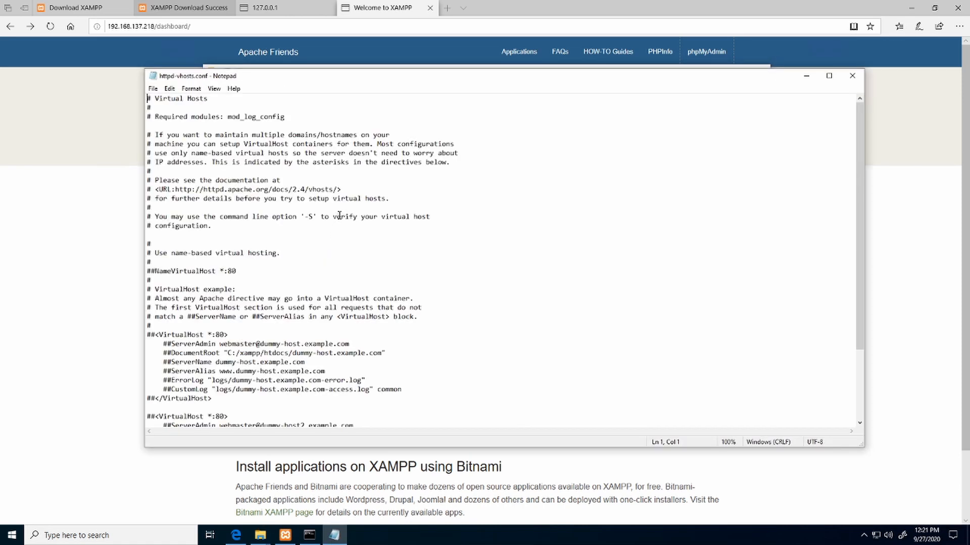
Uncomment the NameVirtualHost *:80 directive in httpd-vhosts.conf
scroll(333, 204, "down", 3)
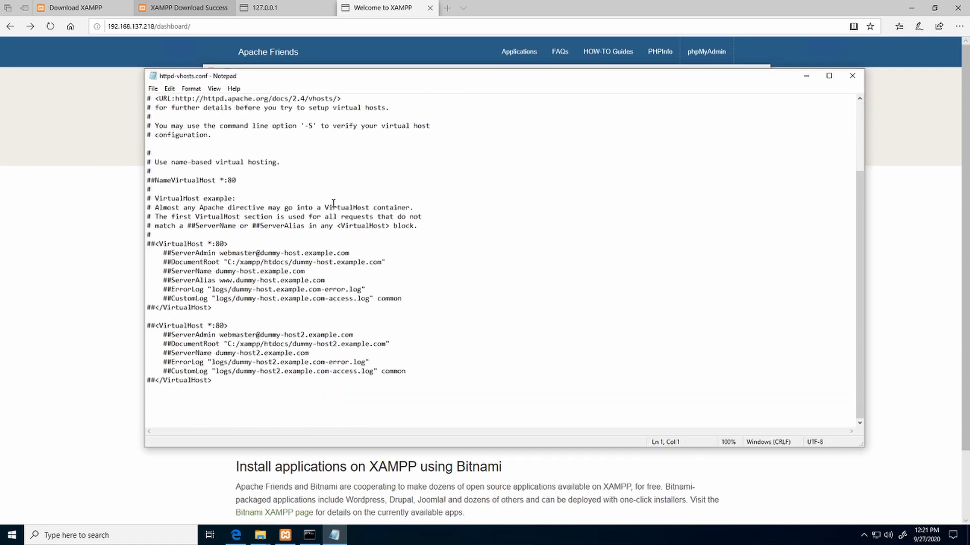
scroll(333, 204, "up", 1)
scroll(332, 204, "down", 1)
left_click(156, 180)
key("BackSpace")
key("BackSpace")
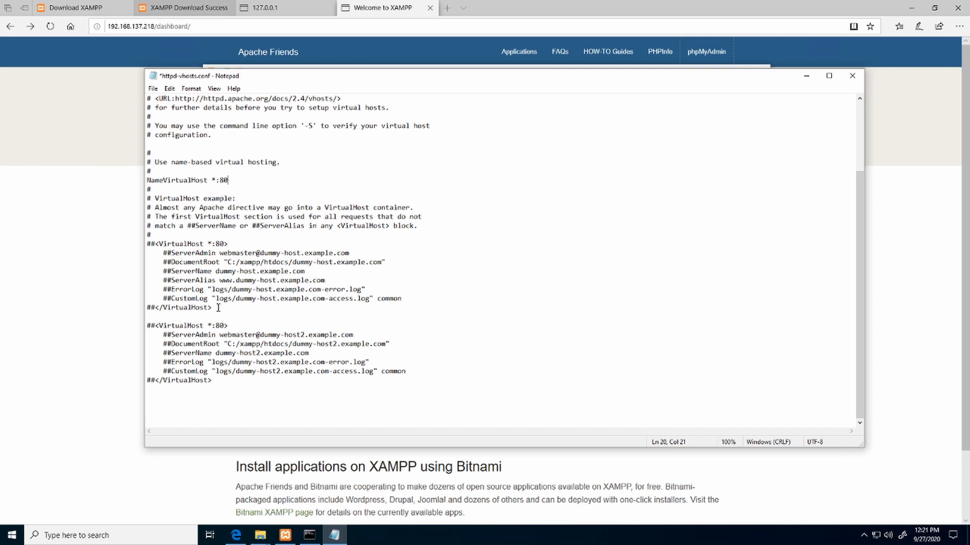
Copy the first commented VirtualHost example block and paste it at the end of the file
left_click_drag(219, 307, 139, 252)
key("ctrl+c")
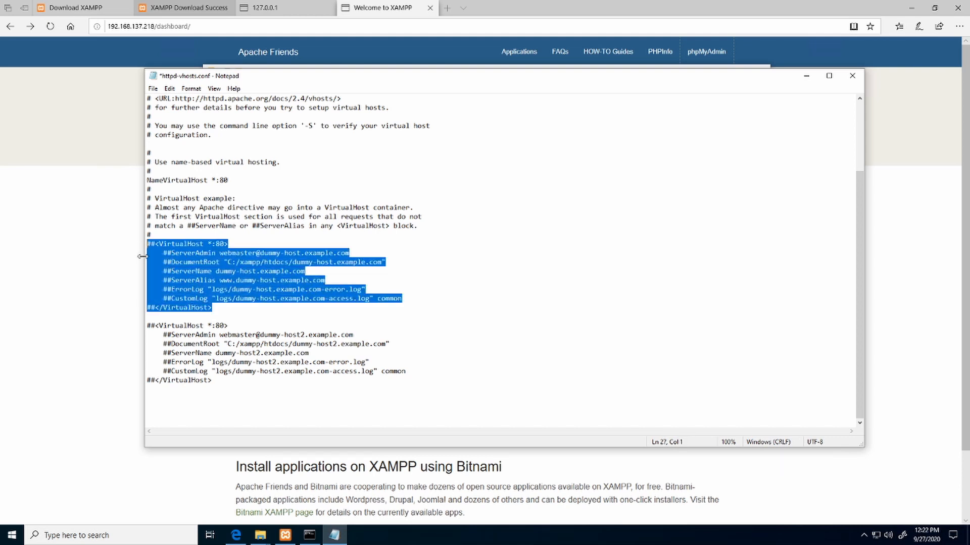
left_click(219, 391)
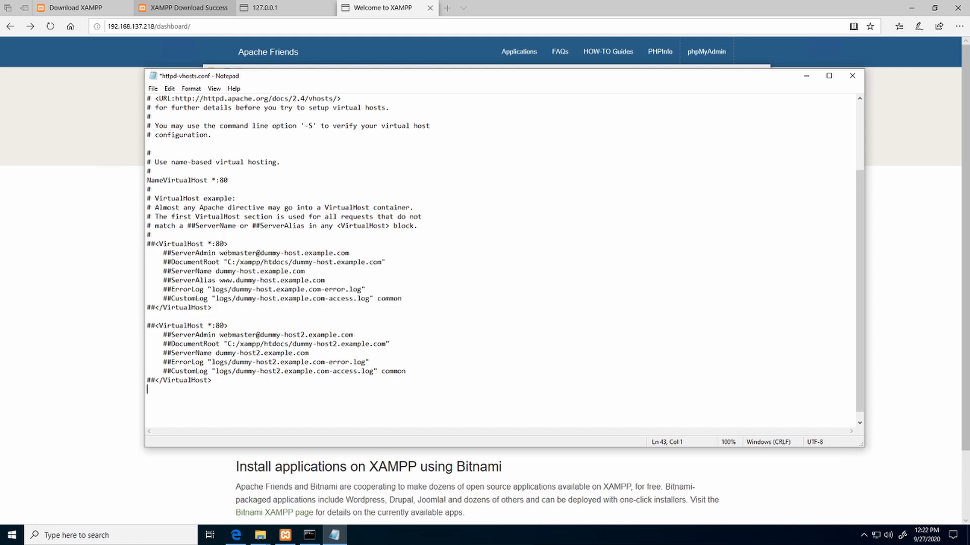
key("ctrl+v")
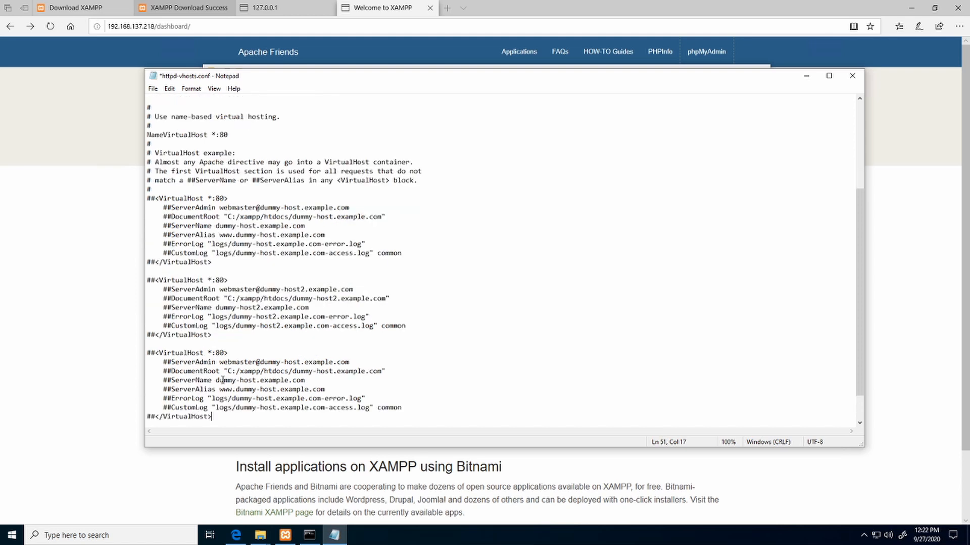
Uncomment every line of the pasted VirtualHost block by removing the leading ## marks, including the closing tag
left_click(154, 353)
key("BackSpace")
key("BackSpace")
left_click(170, 362)
key("BackSpace")
key("BackSpace")
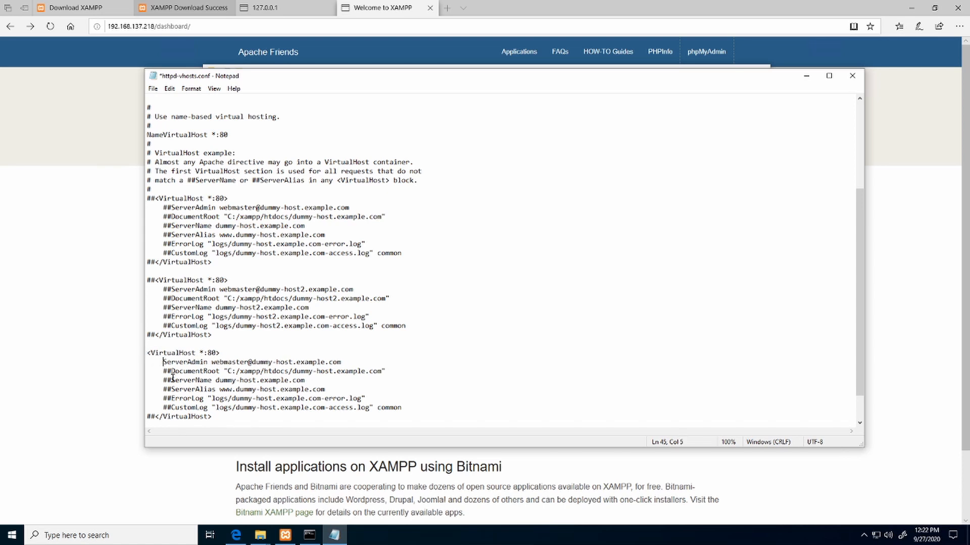
left_click(171, 372)
key("BackSpace")
key("BackSpace")
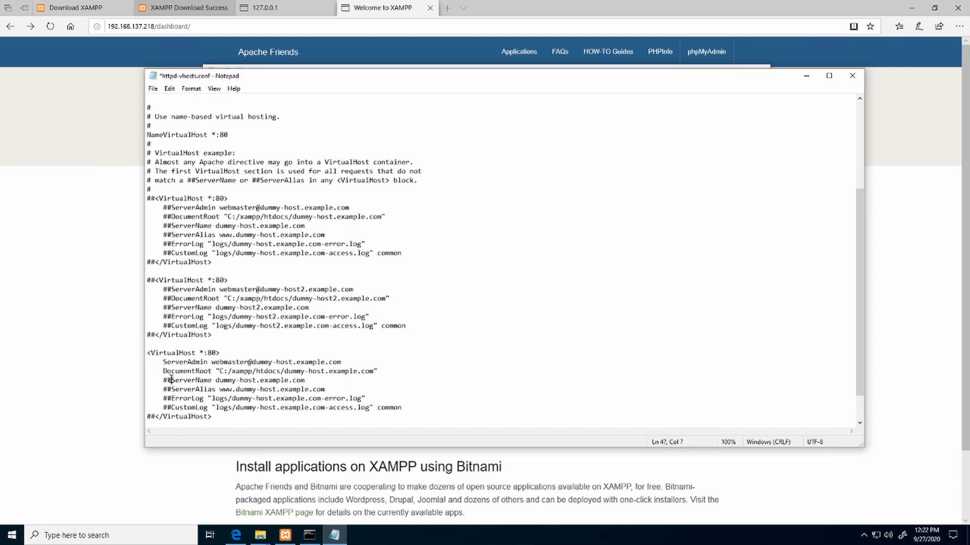
key("BackSpace")
key("BackSpace")
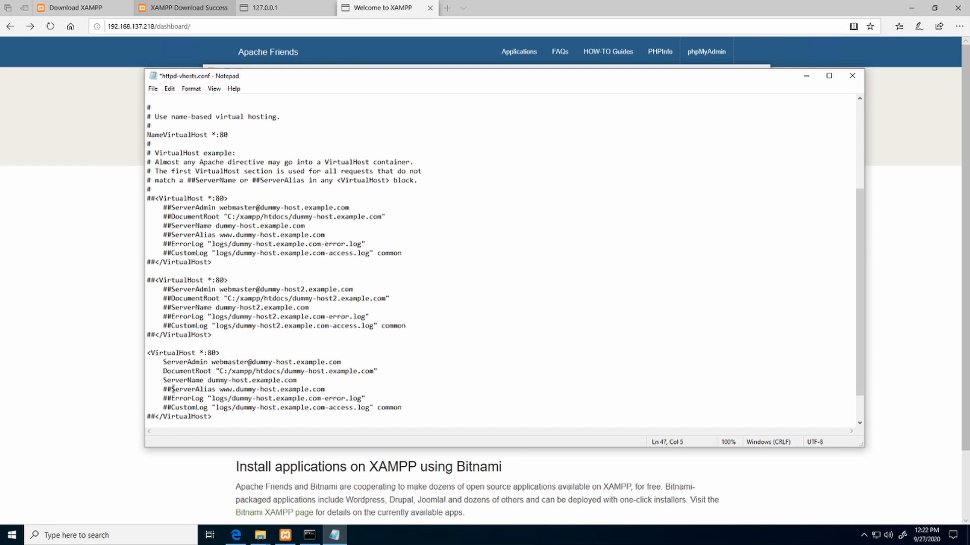
key("BackSpace")
key("BackSpace")
left_click(171, 398)
key("BackSpace")
key("BackSpace")
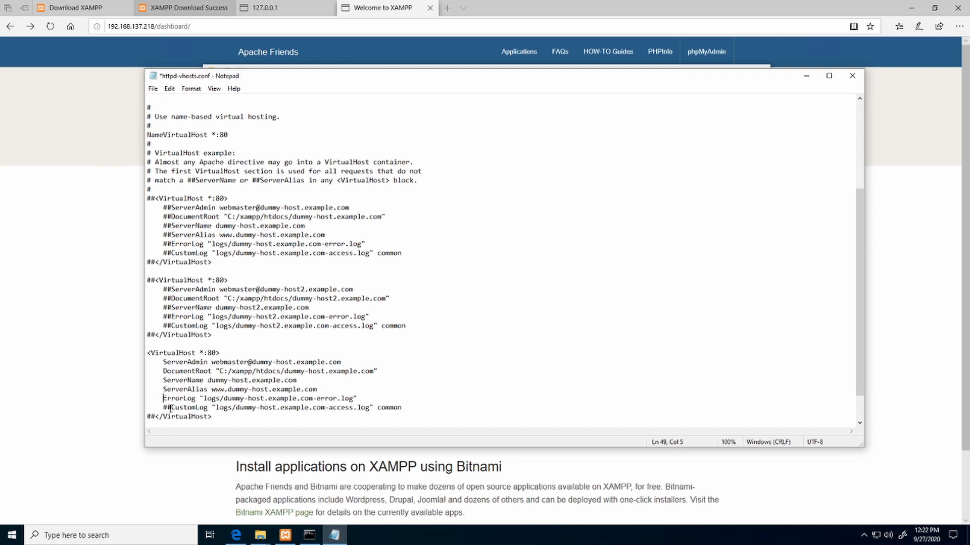
left_click(171, 408)
key("BackSpace")
key("BackSpace")
left_click(155, 416)
key("BackSpace")
key("BackSpace")
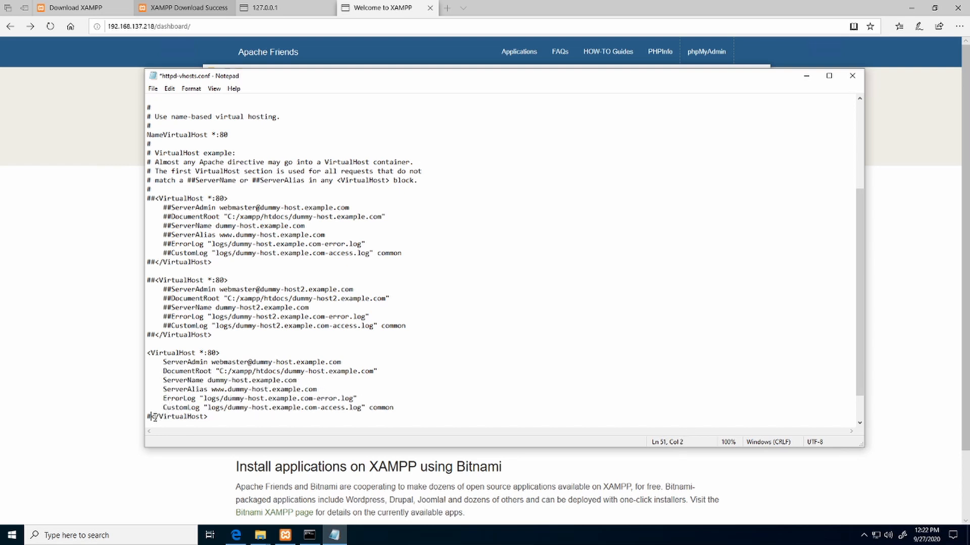
left_click(210, 417)
Review the ServerAdmin, DocumentRoot, ServerName and ServerAlias directives in the uncommented VirtualHost block
scroll(197, 356, "down", 2)
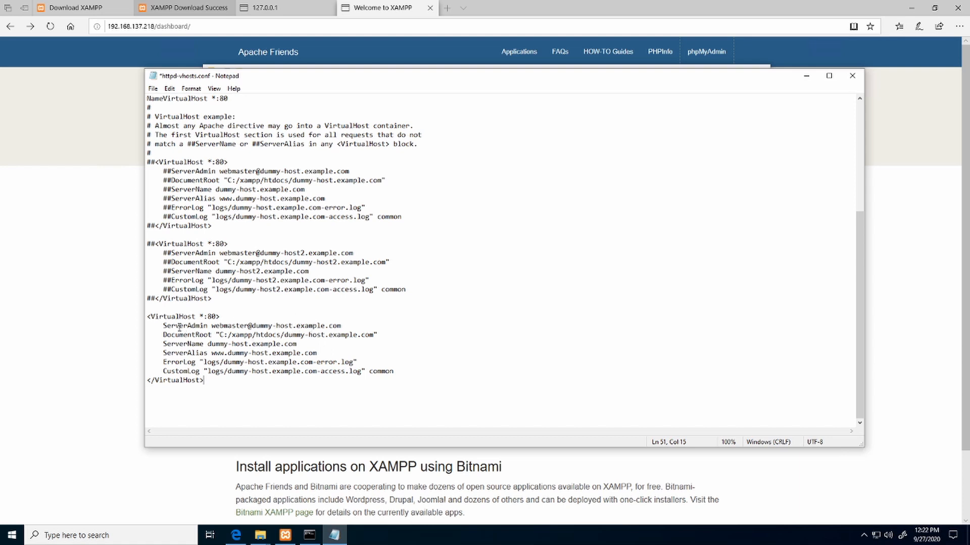
left_click(361, 324)
mouse_move(347, 324)
left_mouse_down()
mouse_move(211, 326)
mouse_move(348, 324)
left_mouse_up()
left_click(212, 327)
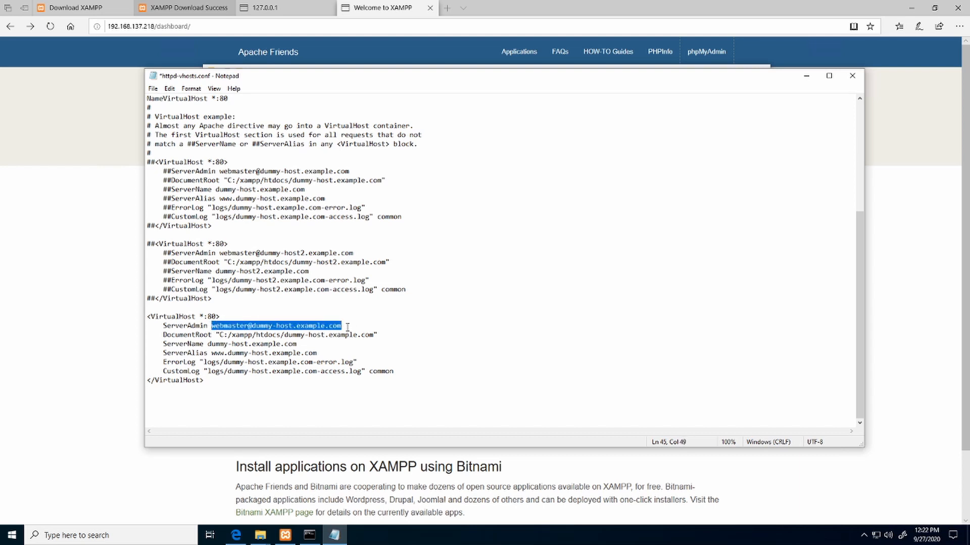
left_click(348, 326)
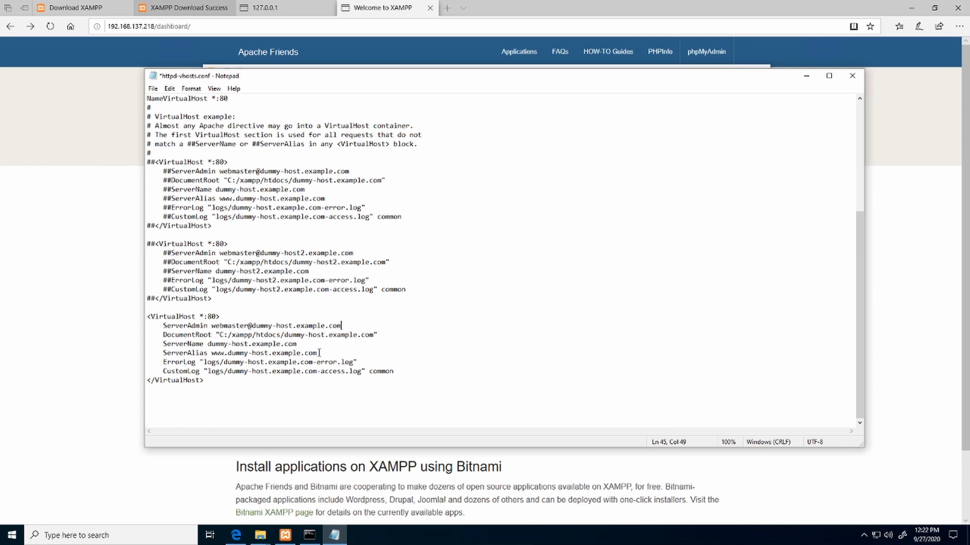
left_click_drag(318, 353, 163, 335)
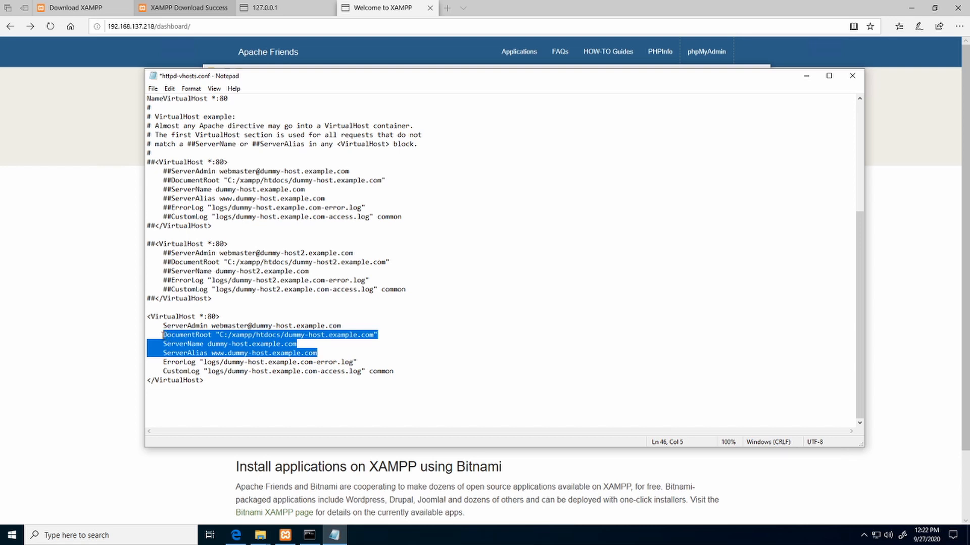
left_click(318, 354)
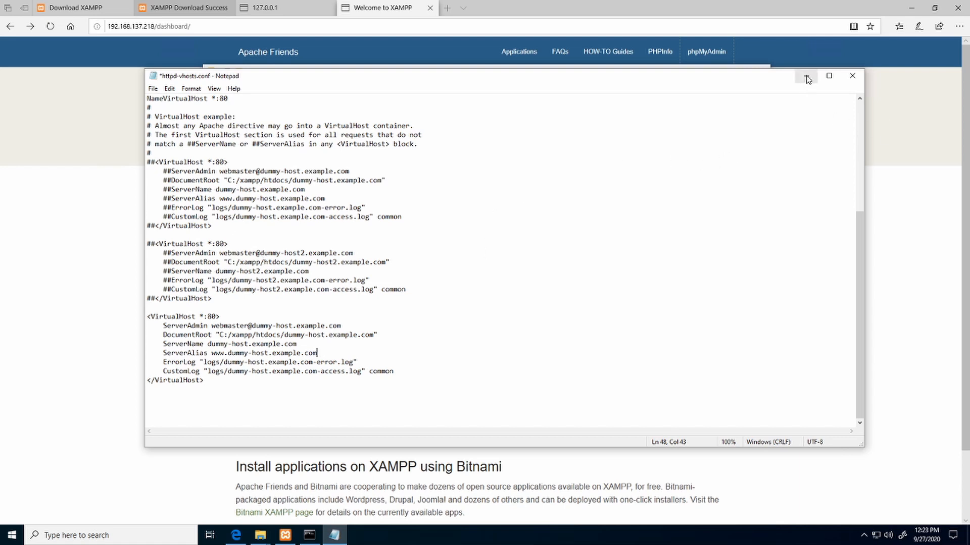
Comment out the NameVirtualHost *:80 directive with ##, then save and close httpd-vhosts.conf
scroll(296, 186, "up", 4)
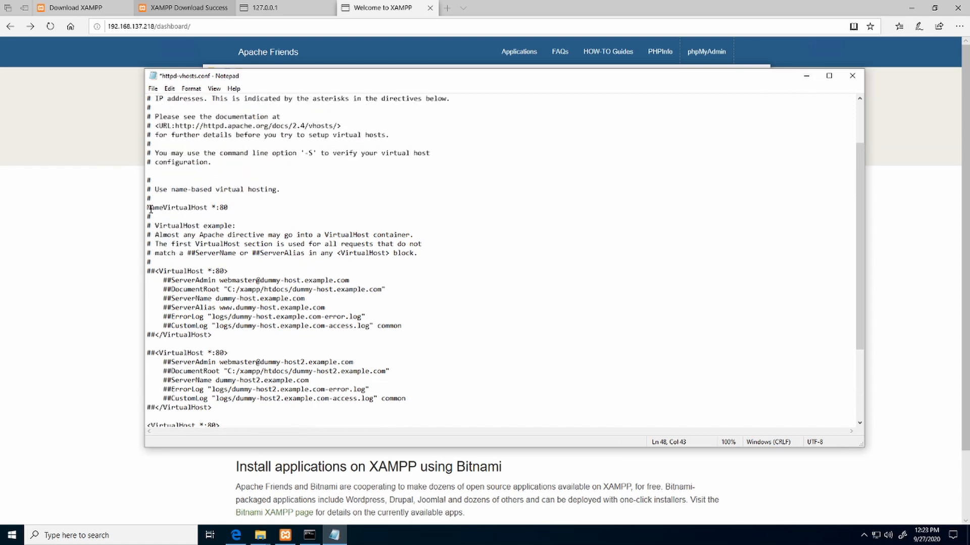
left_click(149, 208)
type("##")
key("ctrl+s")
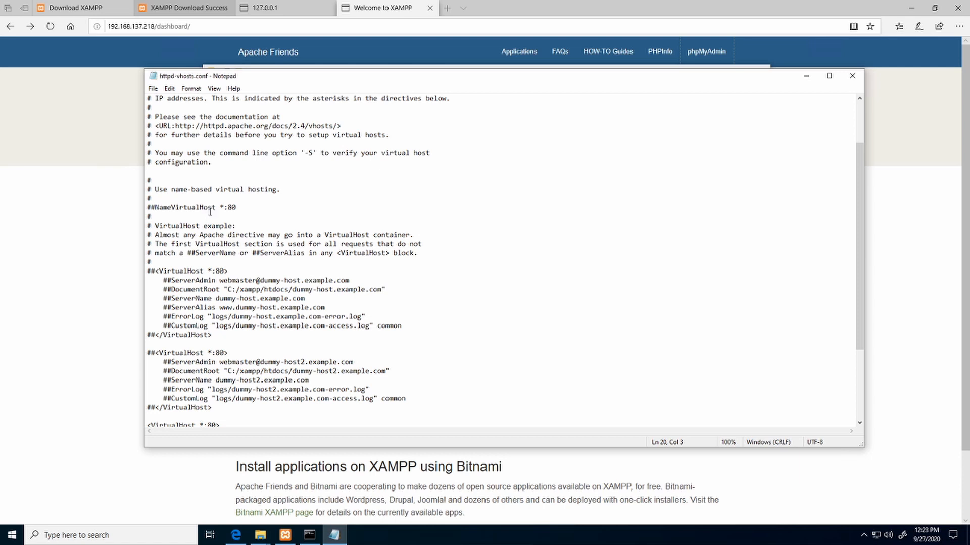
left_click(853, 76)
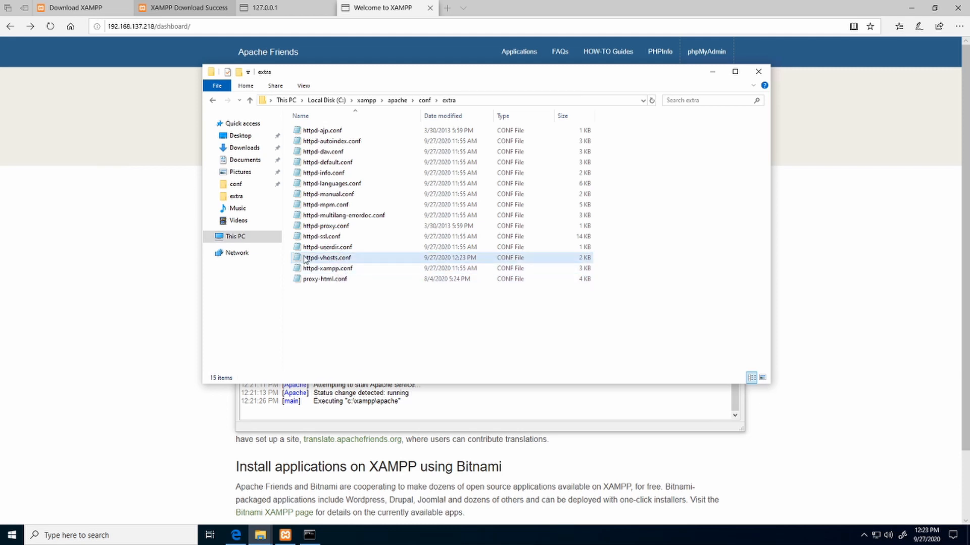
Switch to Microsoft Edge and compare the myproject page's address with the XAMPP dashboard's address, highlighting the dashboard's IP address
left_click(136, 220)
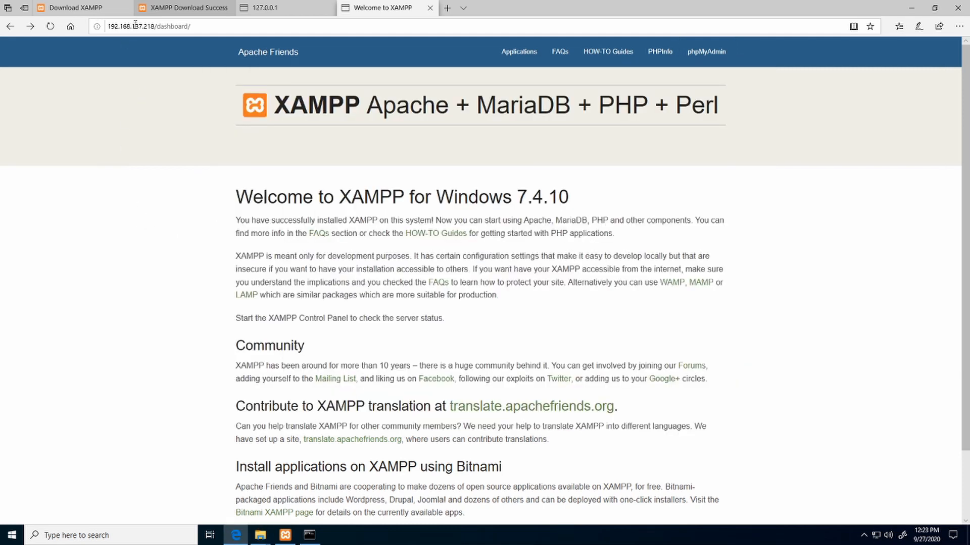
left_click(151, 26)
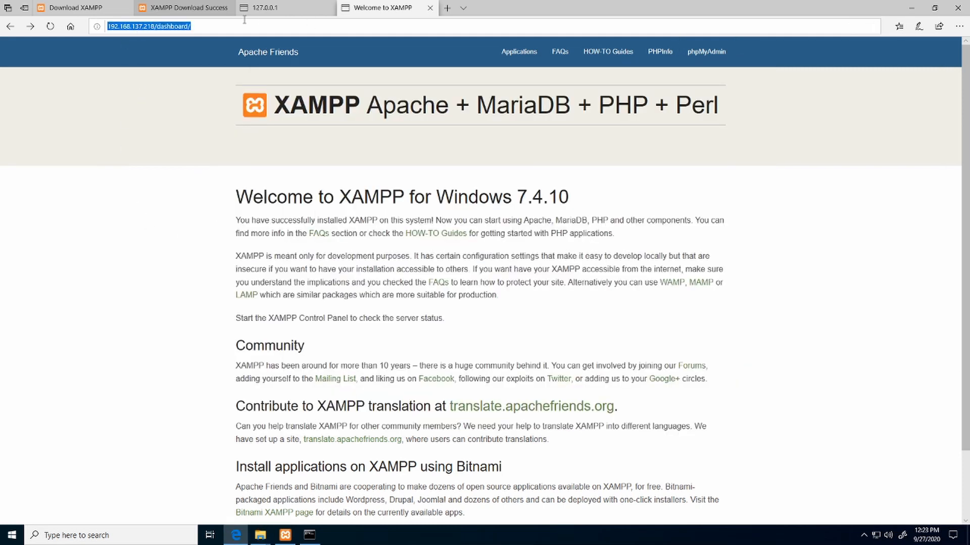
left_click(267, 13)
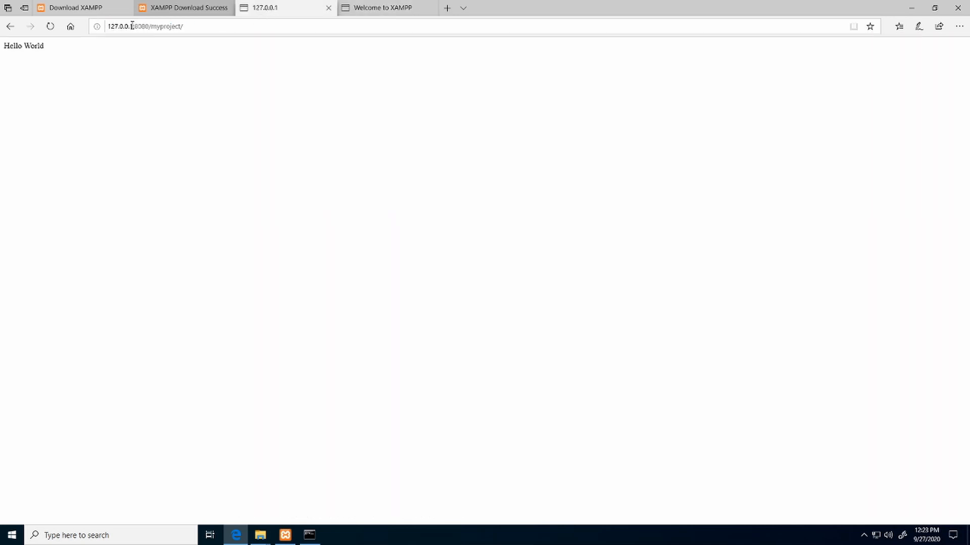
left_click(346, 6)
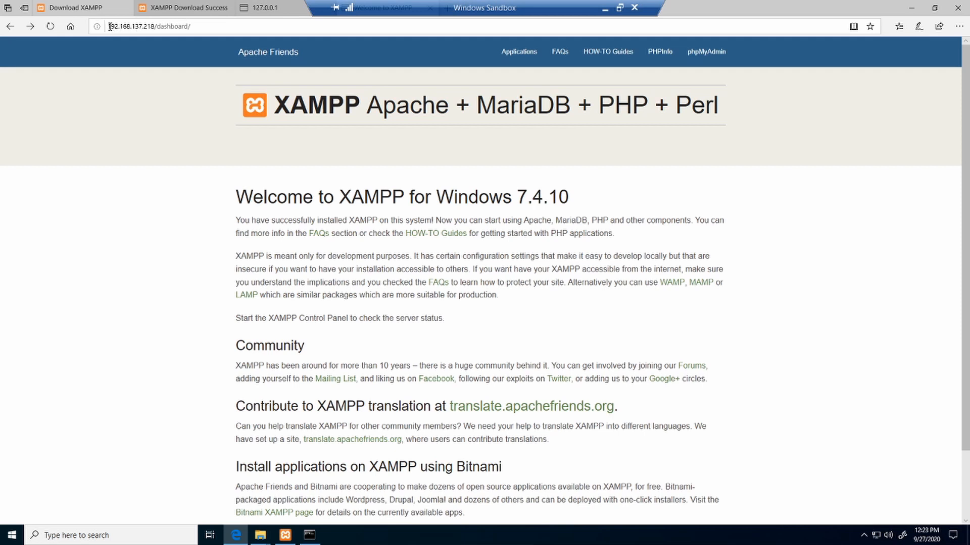
left_click_drag(108, 26, 156, 26)
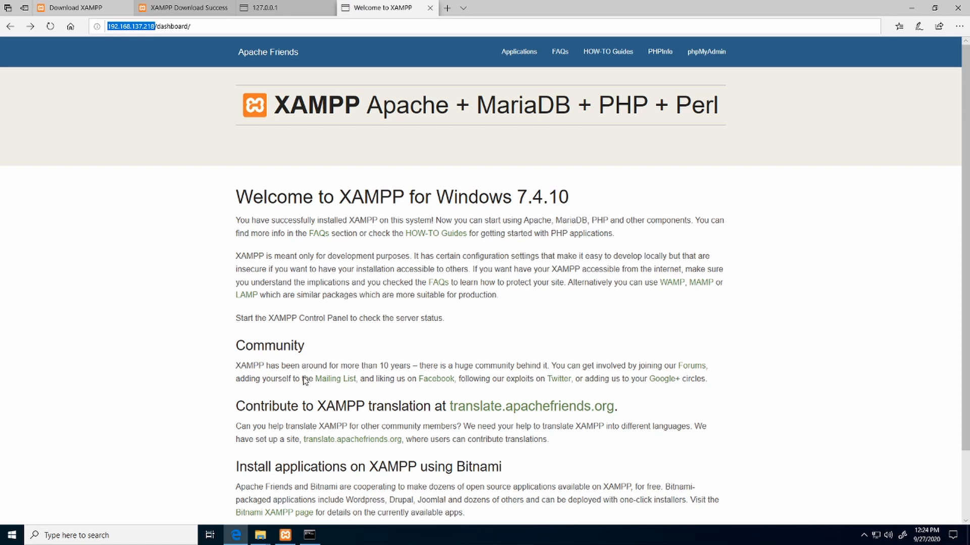
Find Notepad through the Windows search and run it as administrator
left_click(11, 535)
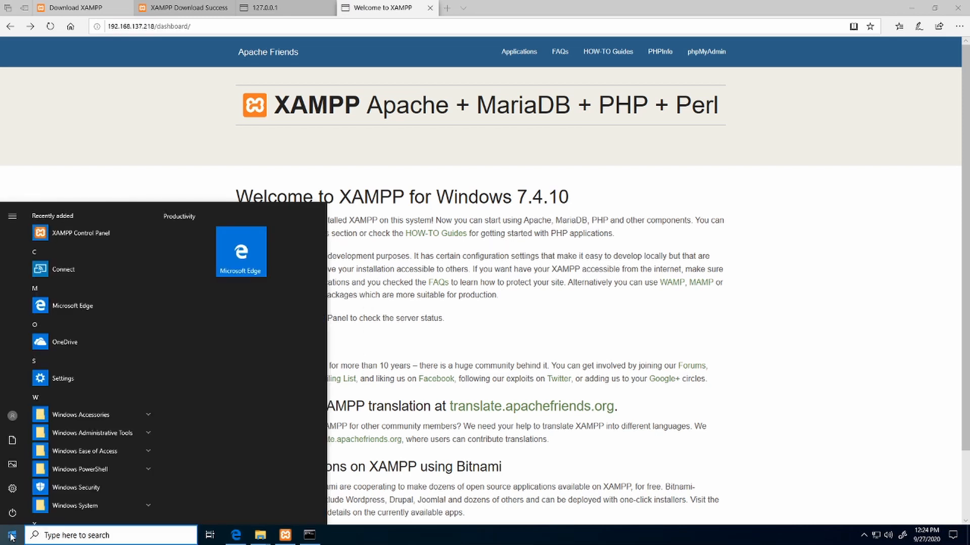
type("note")
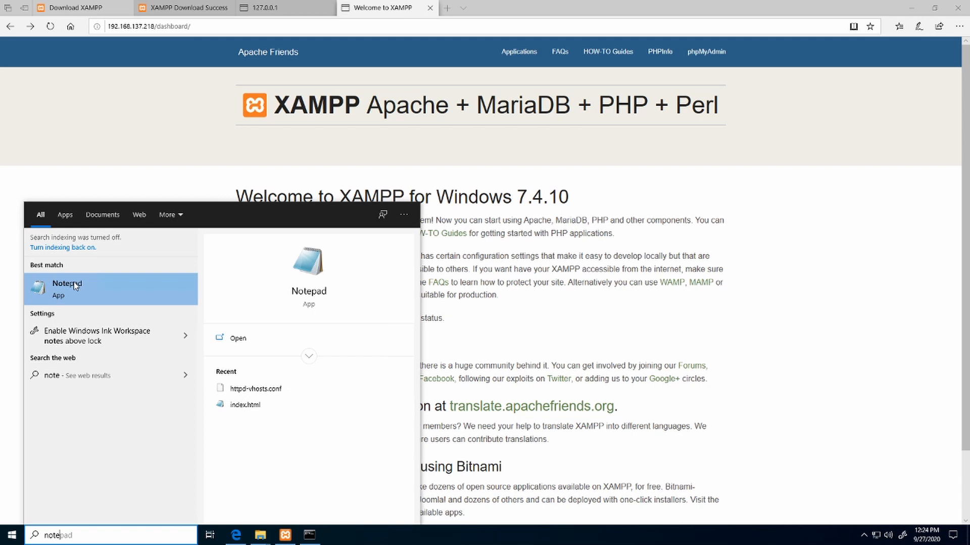
right_click(75, 286)
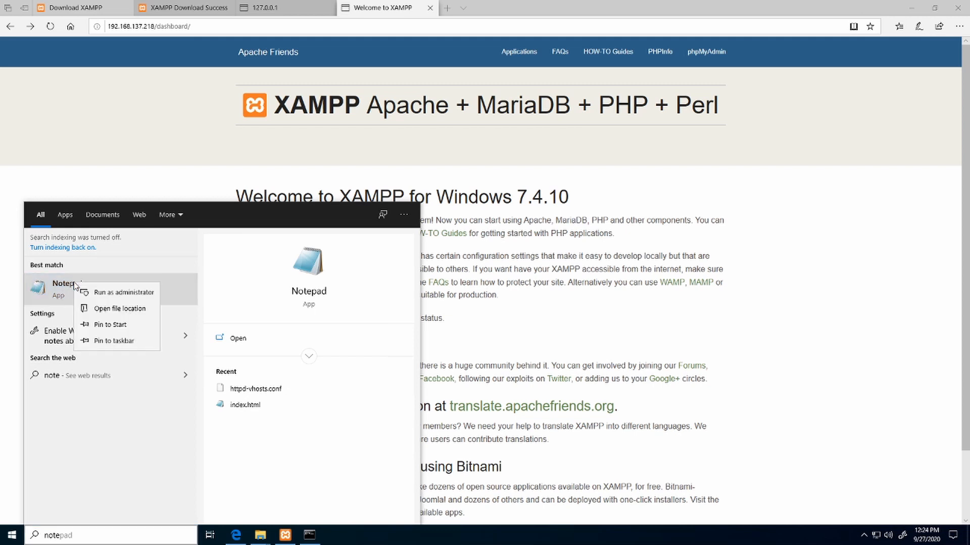
left_click(102, 295)
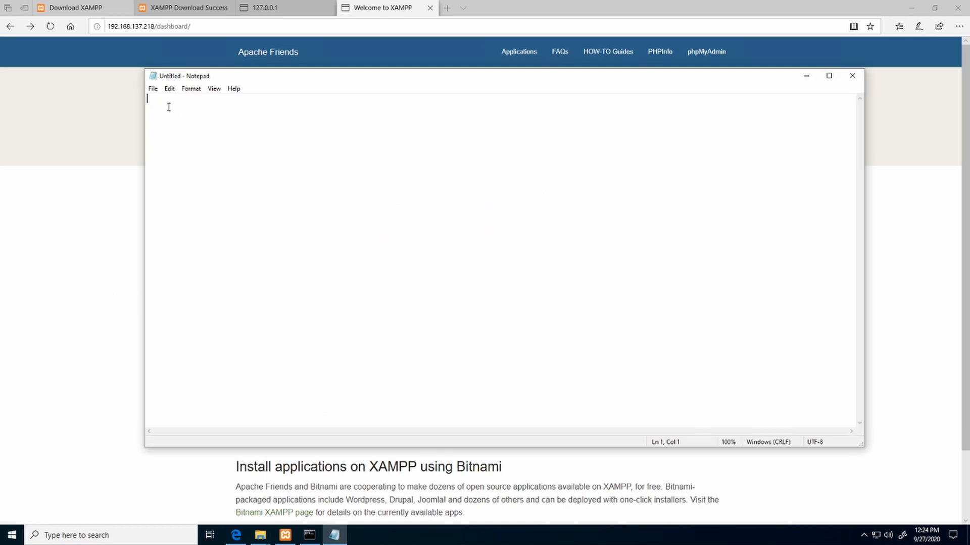
Start opening a file in Notepad and browse to the folder C:\Windows\System32\drivers\etc
left_click(153, 90)
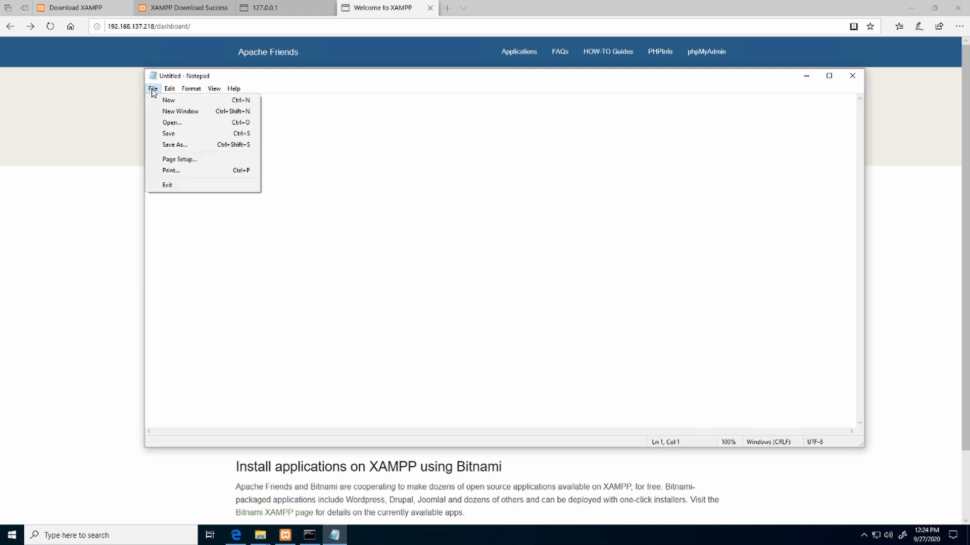
left_click(180, 123)
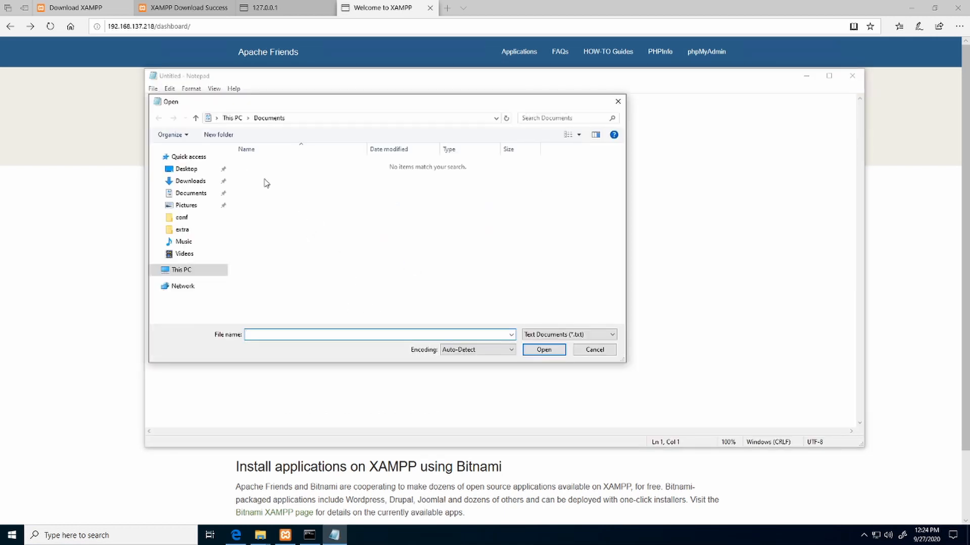
left_click(187, 273)
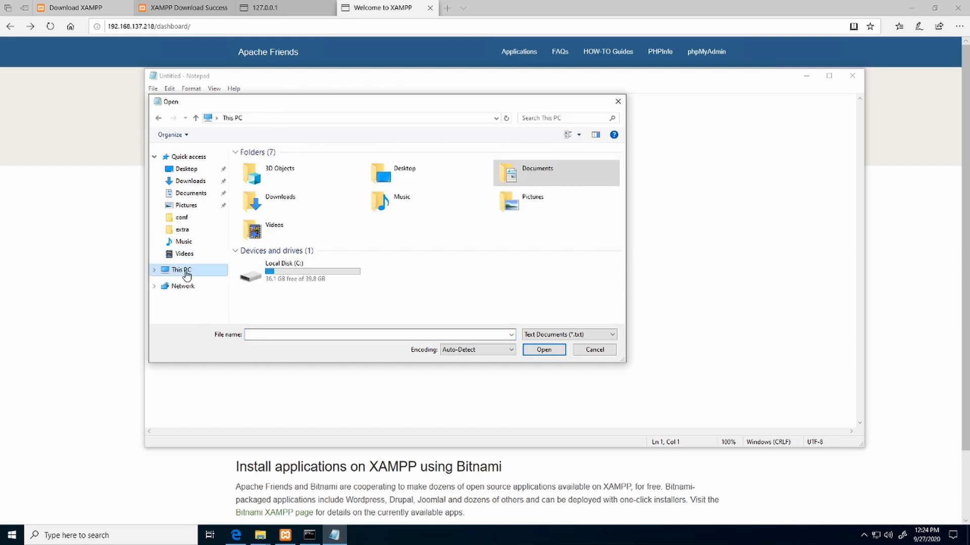
double_click(289, 271)
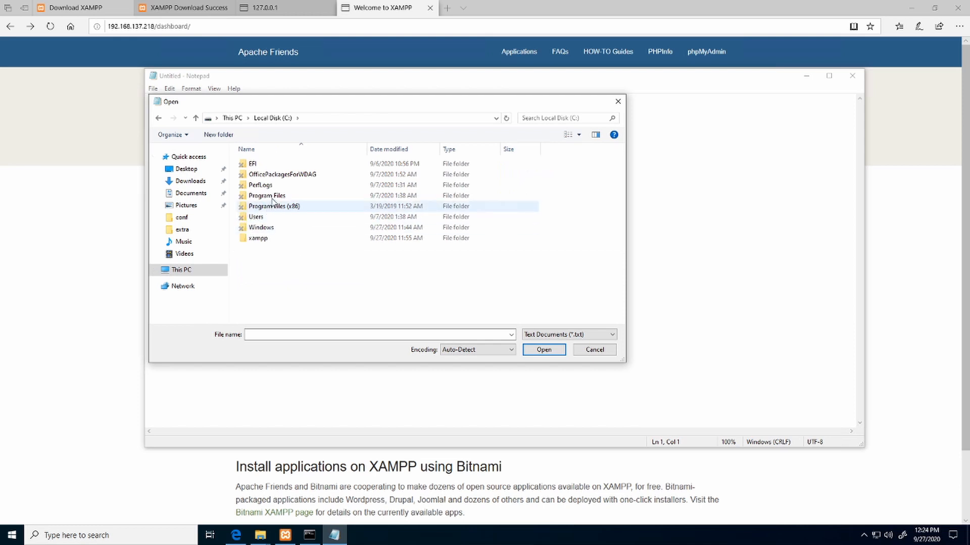
left_click(271, 231)
double_click(271, 230)
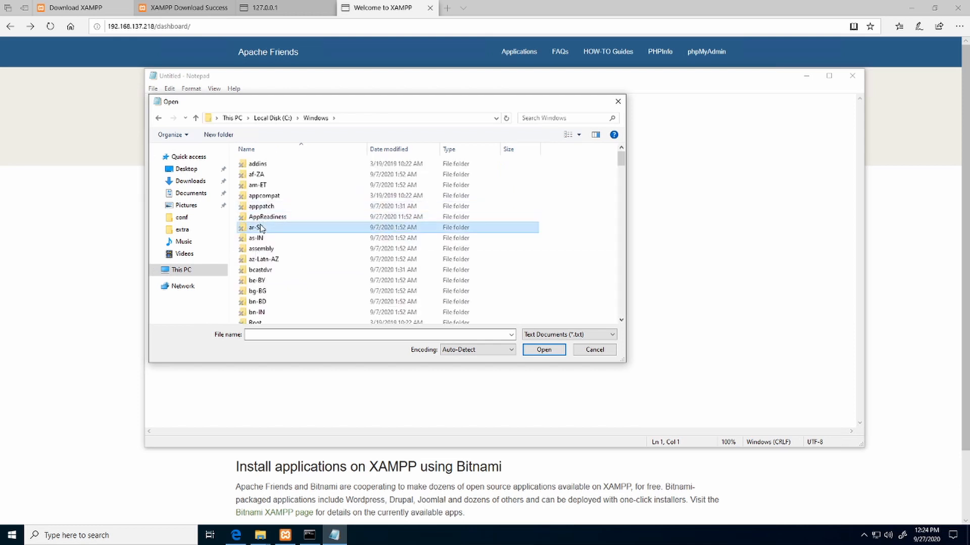
scroll(260, 228, "down", 20)
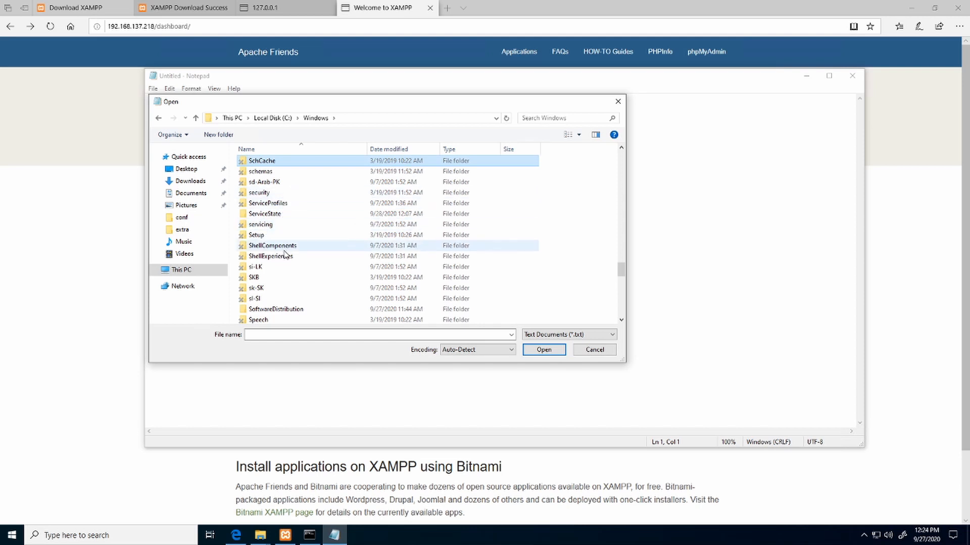
scroll(284, 254, "down", 3)
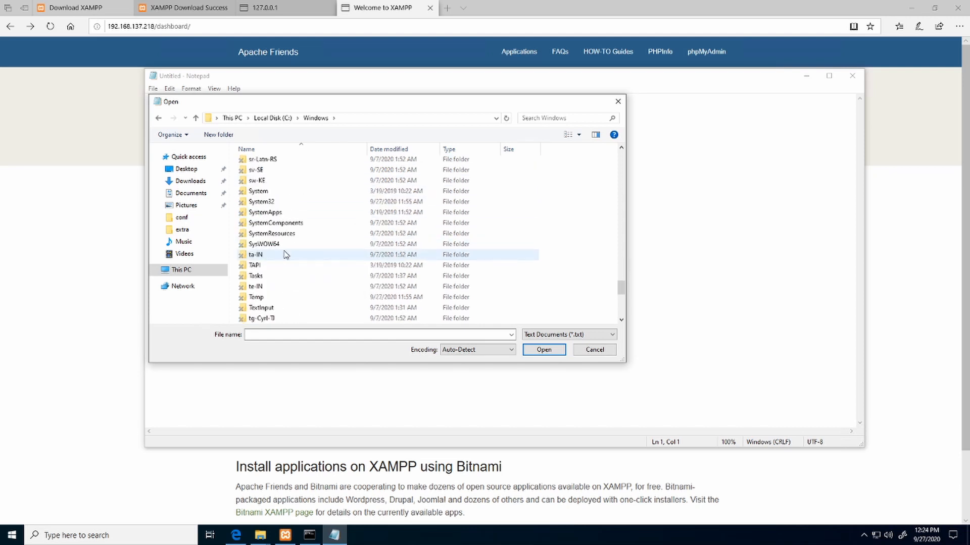
double_click(273, 204)
left_click(268, 187)
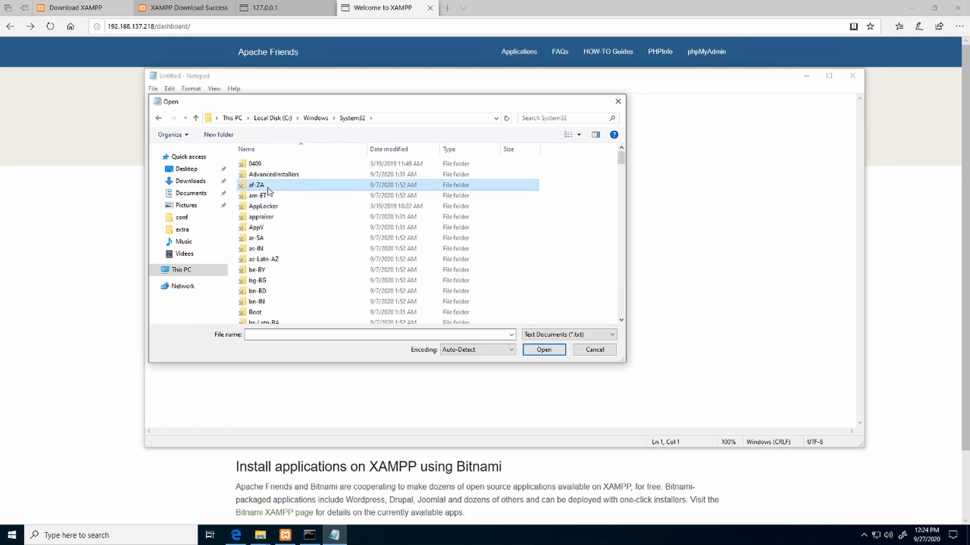
scroll(268, 191, "down", 10)
double_click(267, 222)
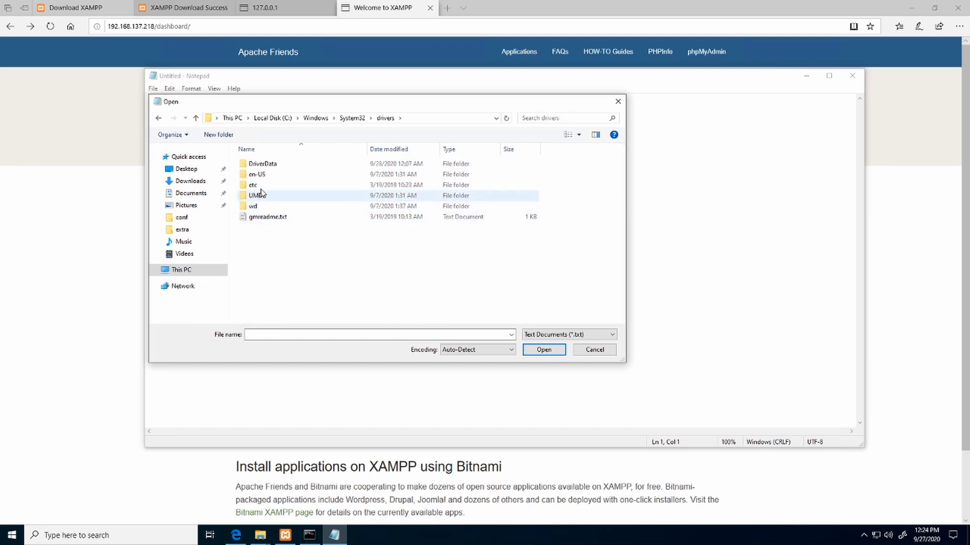
double_click(254, 186)
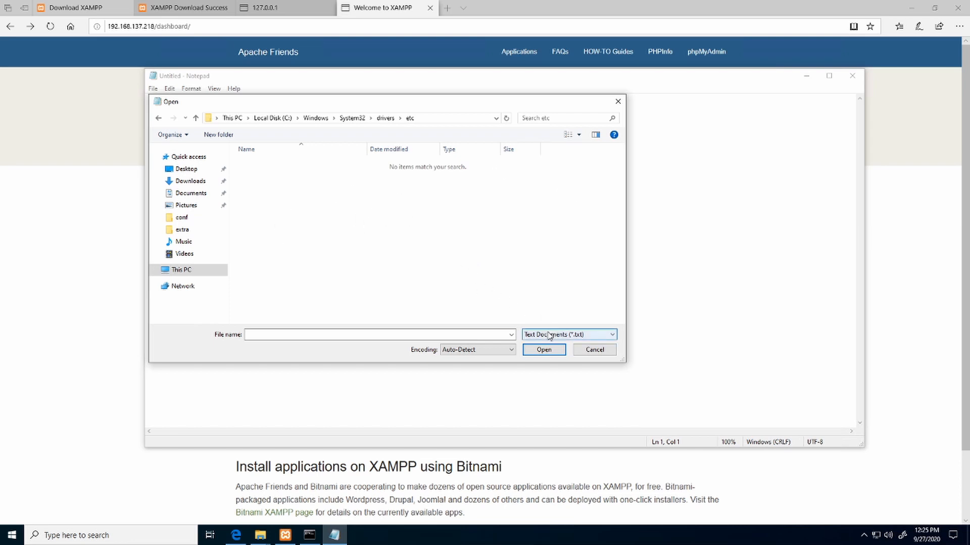
Set the file type filter to All Files (*.*) and open the hosts file
left_click(601, 337)
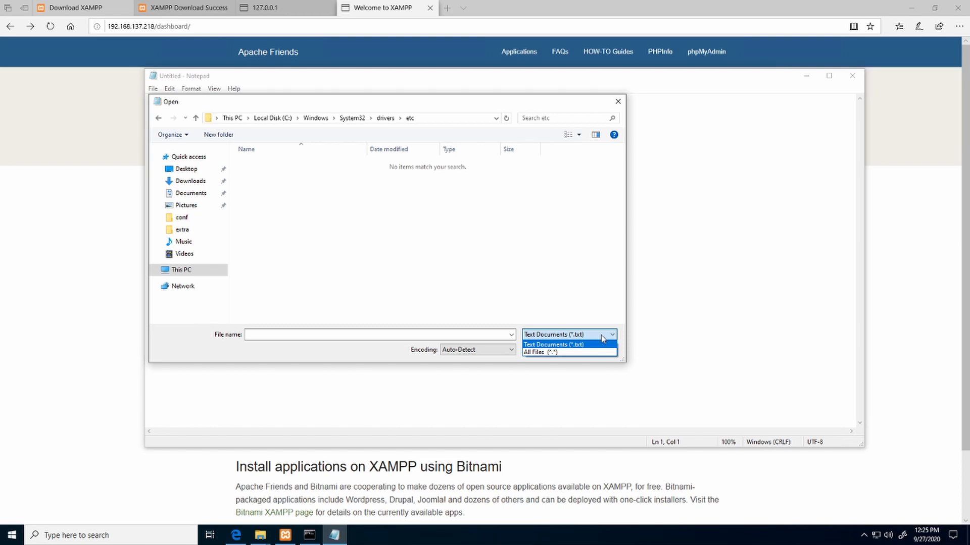
left_click(581, 353)
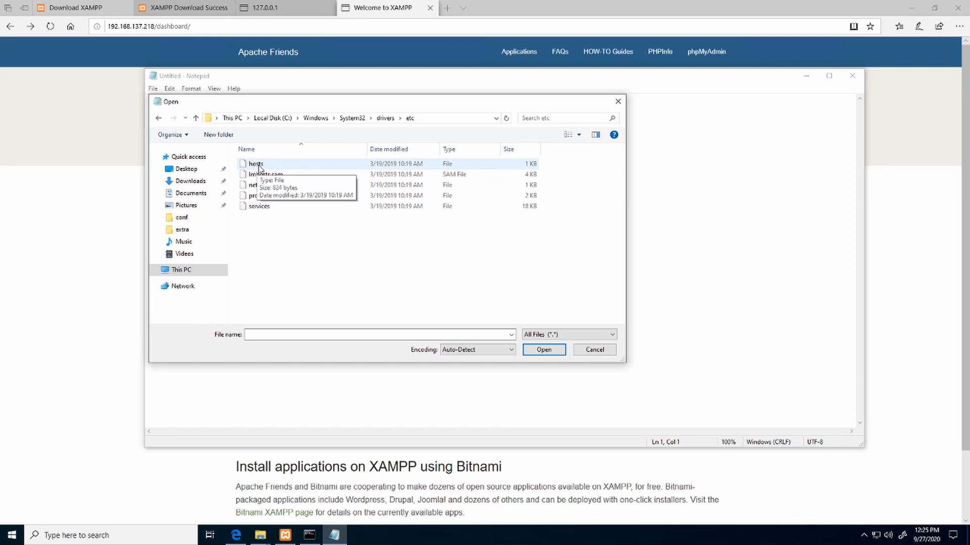
left_click(255, 166)
left_click(551, 354)
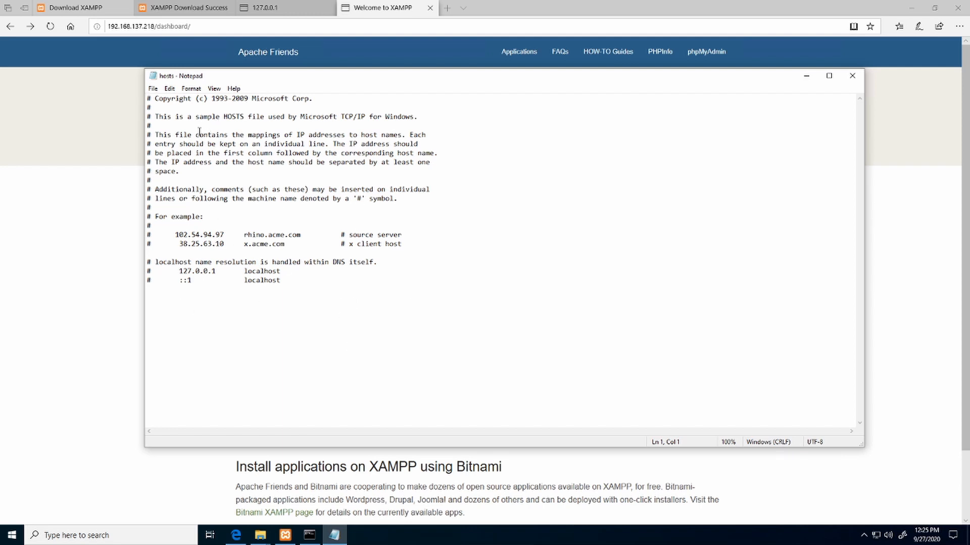
Add an entry at the end of the hosts file mapping 127.0.0.1 to the personal .test host name, and save it
left_click(295, 281)
key("Return")
key("Return")
type("127.0.0.1")
type("shiburaj")
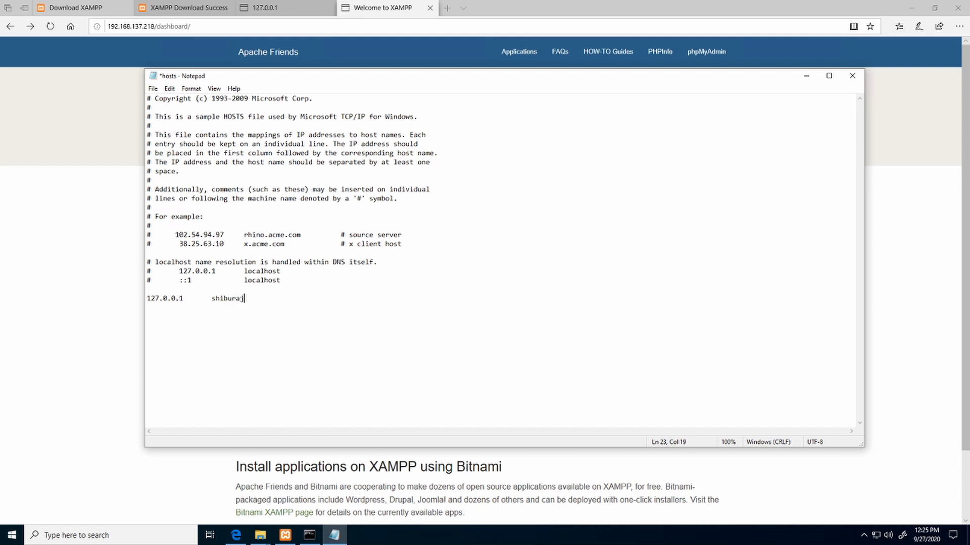
type(".test")
key("ctrl+s")
Switch to Microsoft Edge and try to open the personal .test host name without a protocol in a new tab
left_click(116, 233)
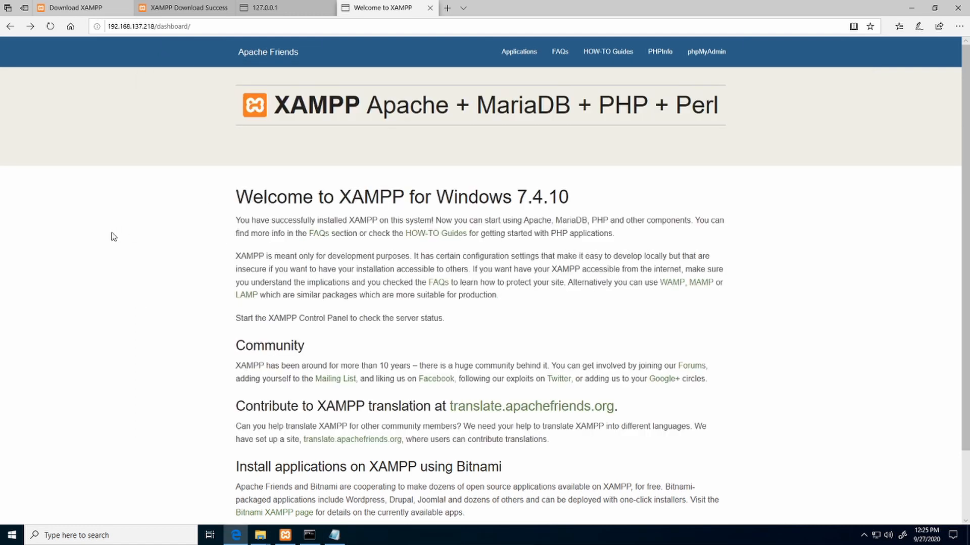
left_click(447, 8)
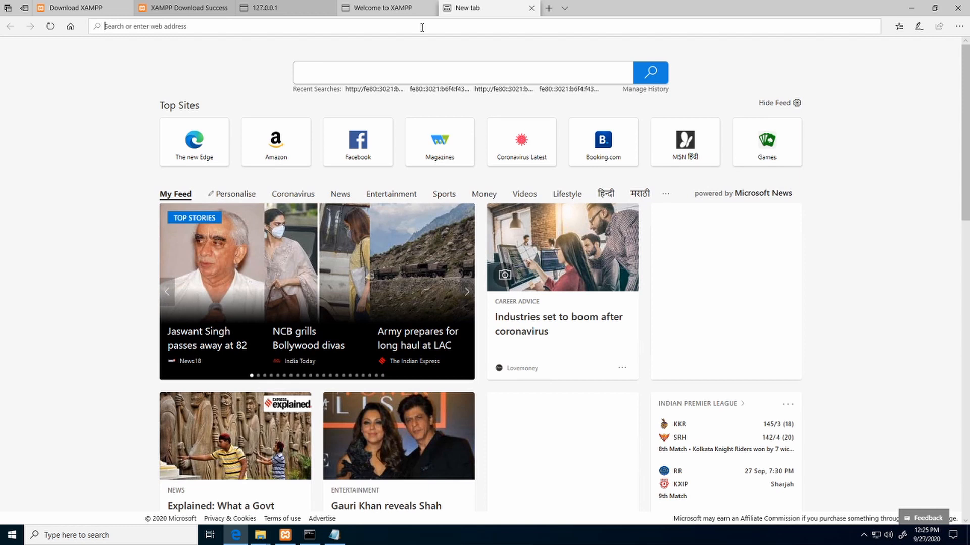
type("shibura")
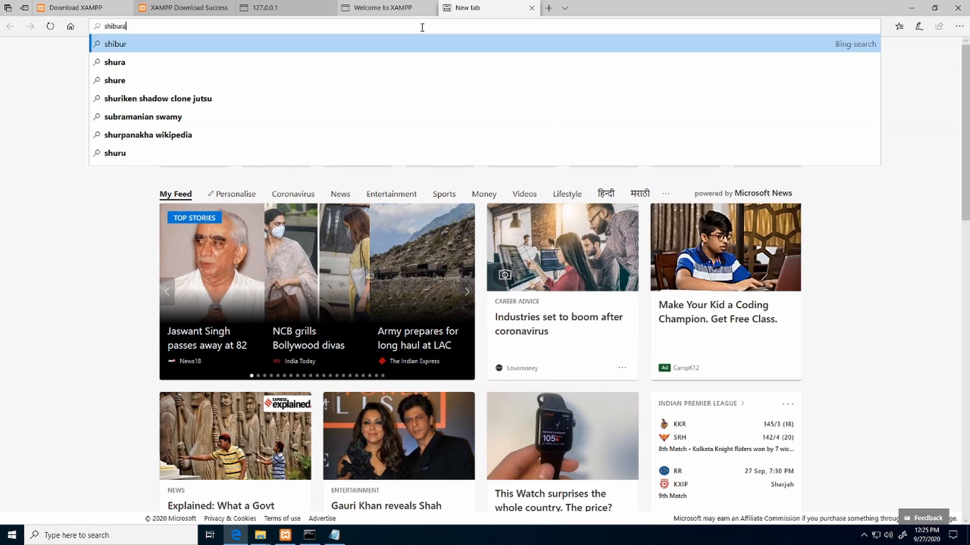
type("j.test")
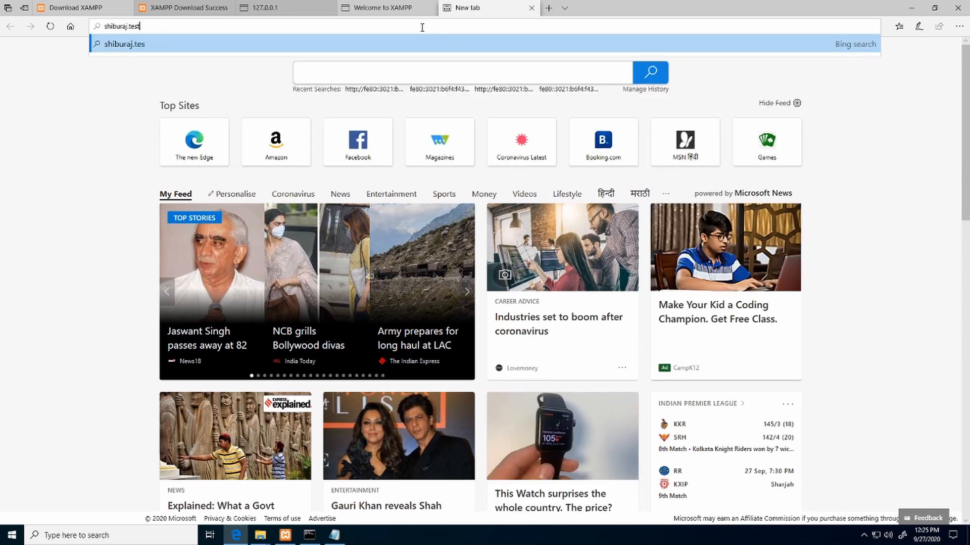
key("Return")
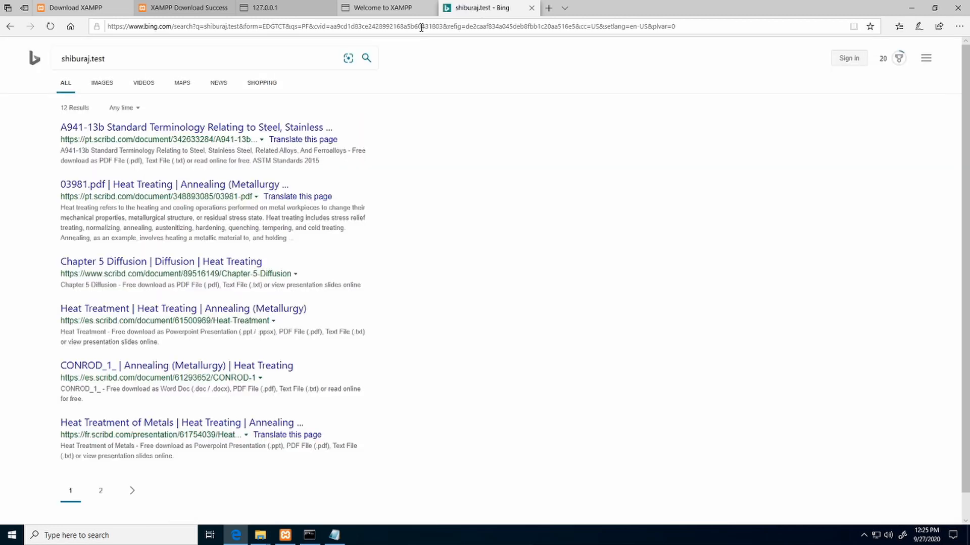
left_click(422, 27)
type("http")
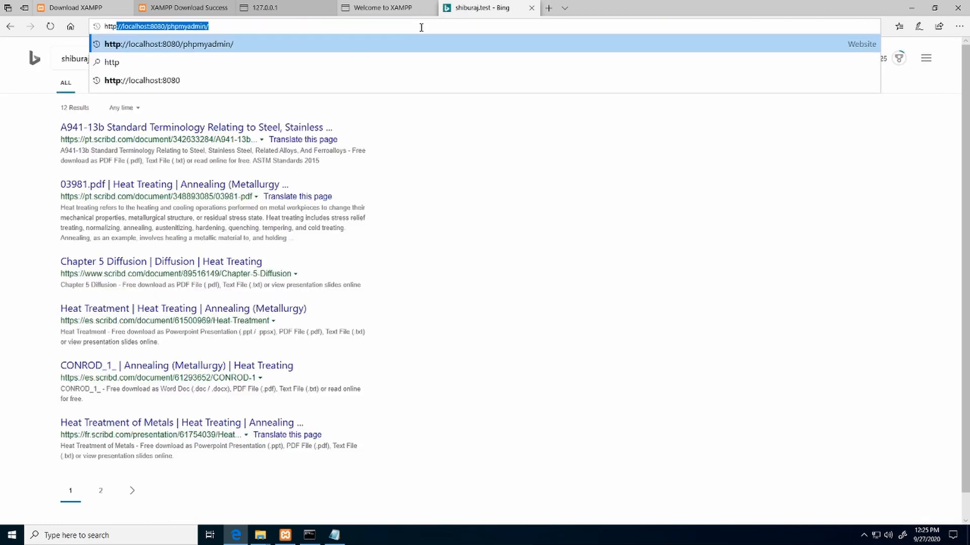
type("://sh")
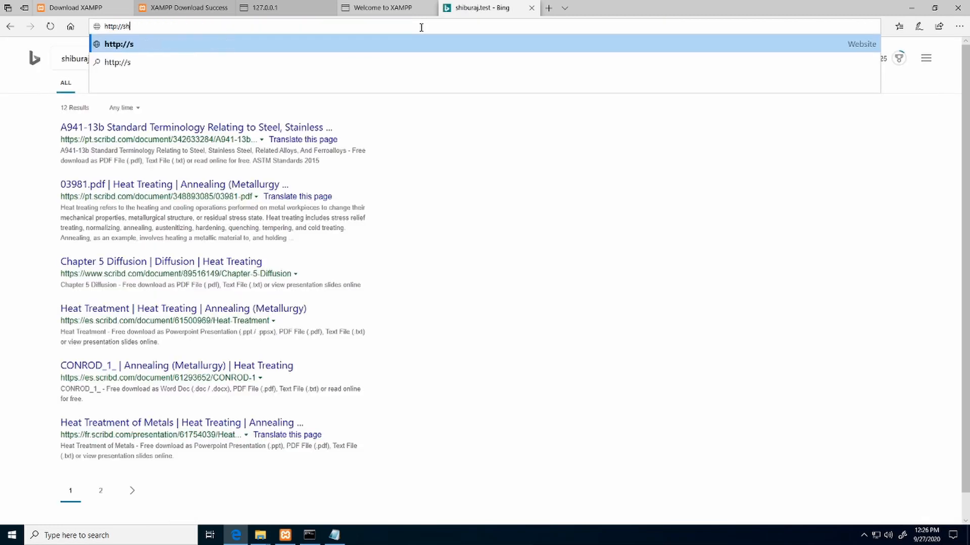
type("iburaj.test")
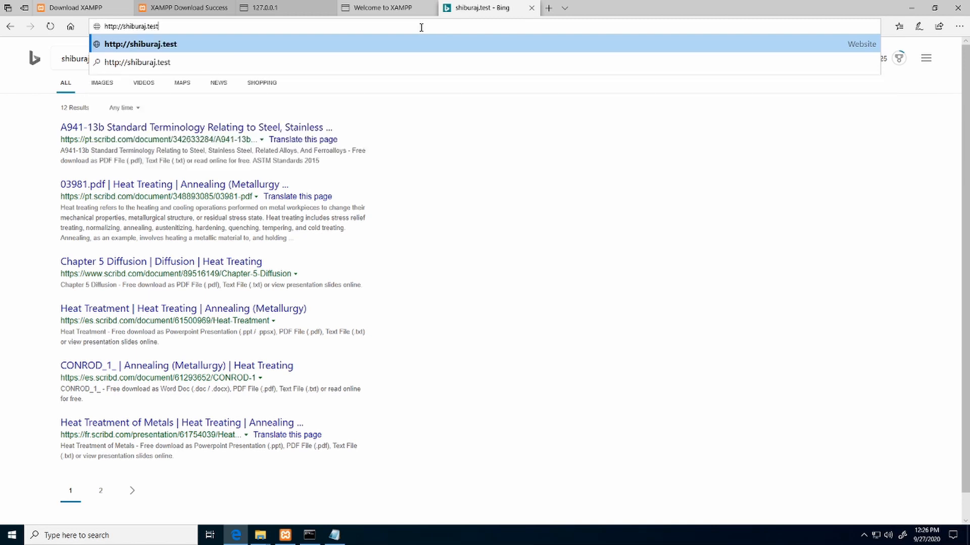
key("Return")
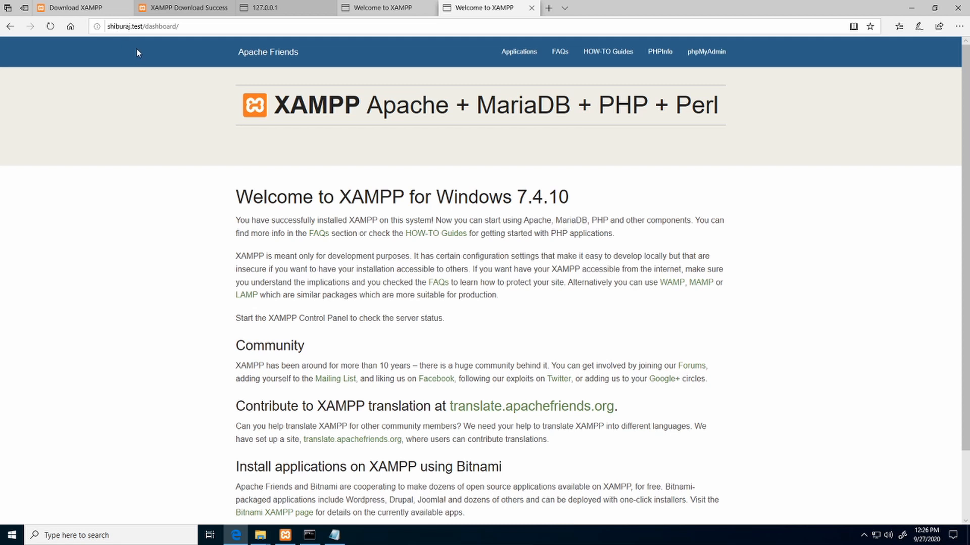
Check the host name in the loaded address, and view the contents of the htdocs\myproject folder in File Explorer
left_click(108, 27)
left_click_drag(108, 26, 142, 25)
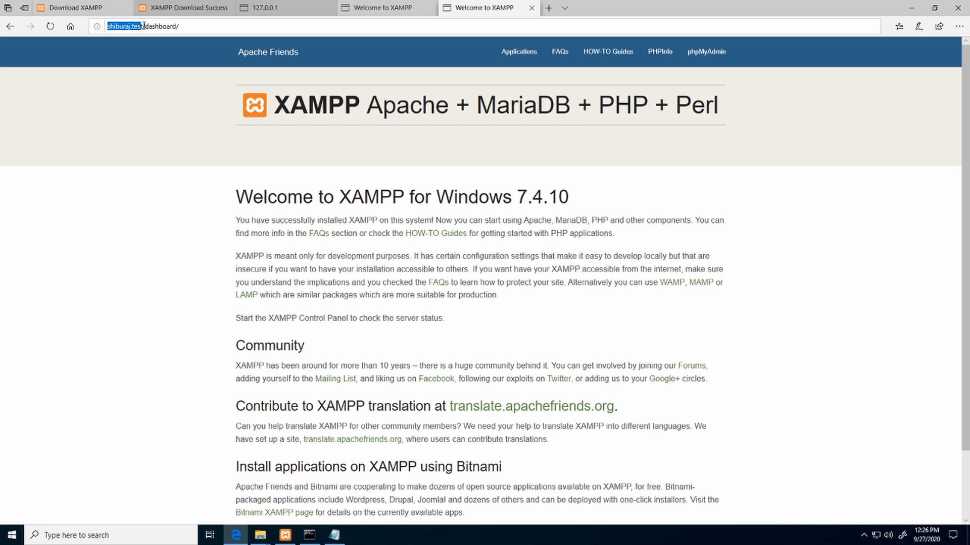
left_click(144, 162)
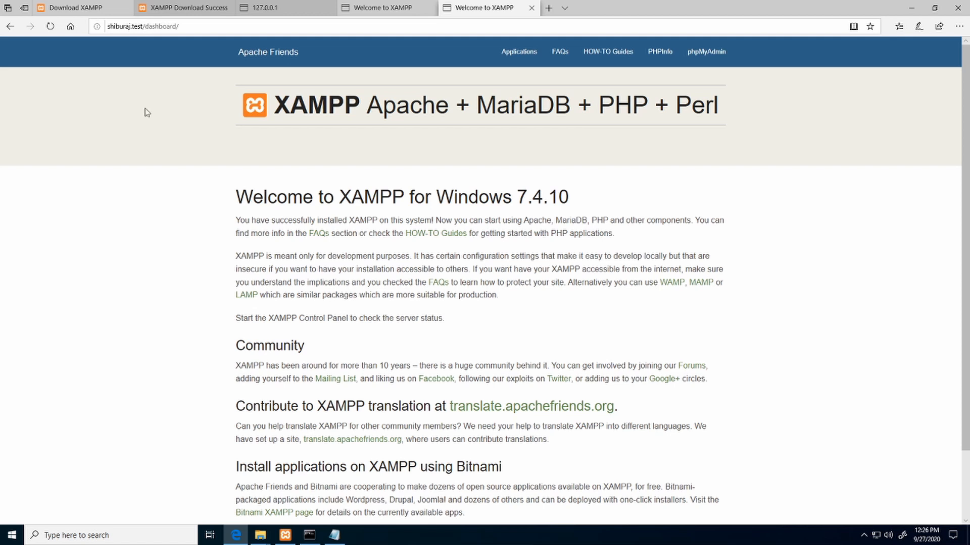
mouse_move(261, 535)
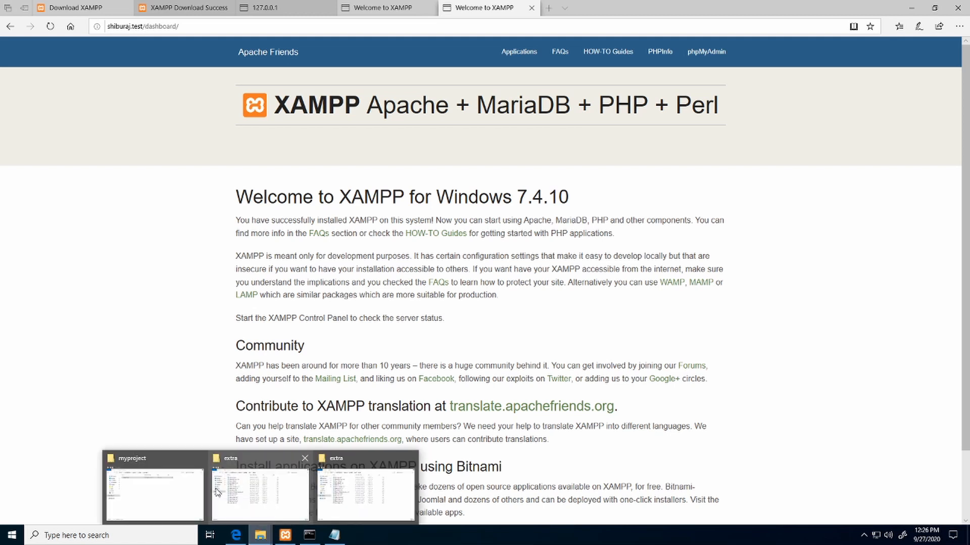
left_click(162, 492)
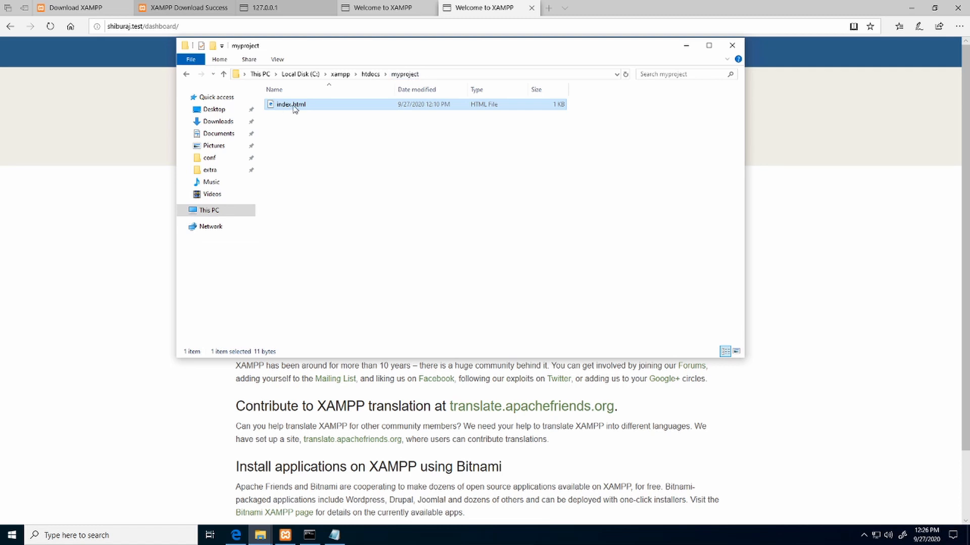
left_click(114, 130)
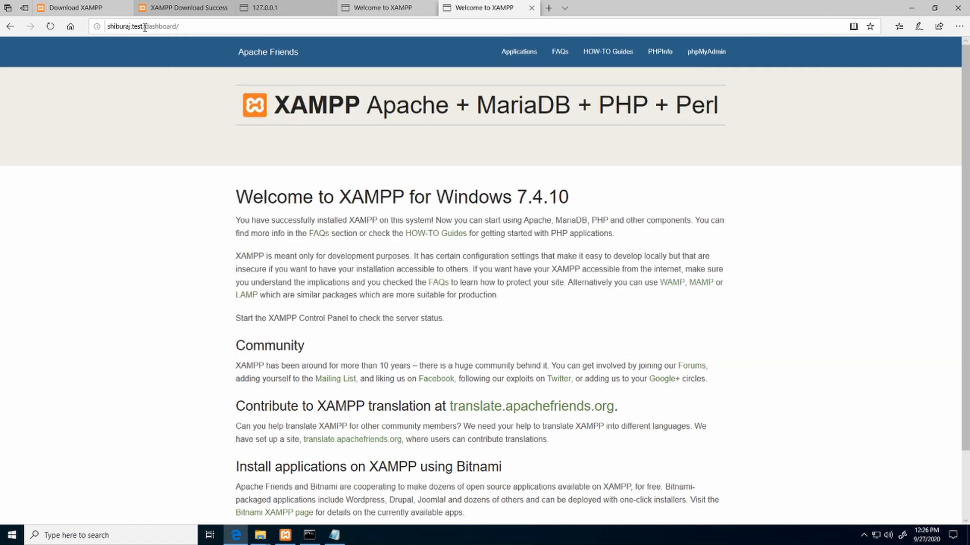
Try to open the myproject path on the personal .test host without a protocol
left_click_drag(146, 26, 249, 27)
key("BackSpace")
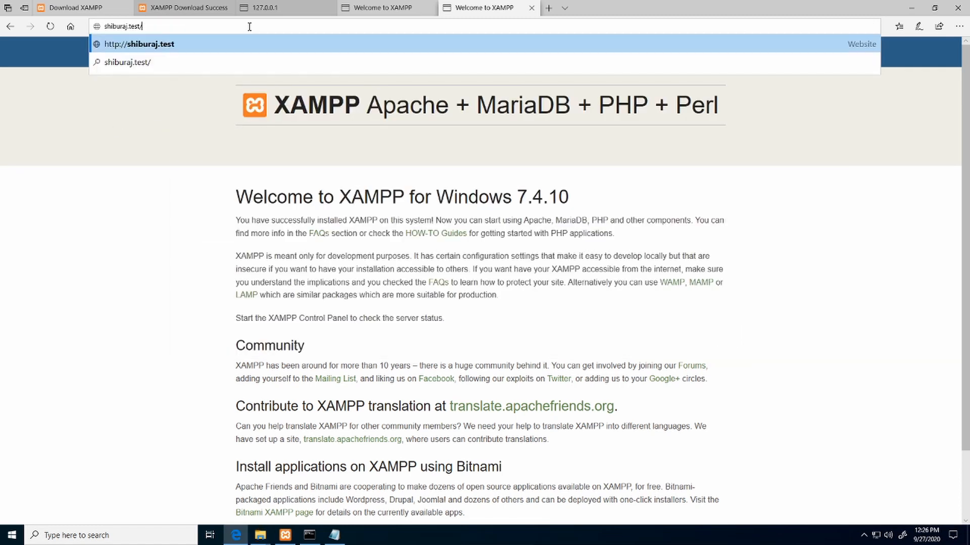
type("myproject")
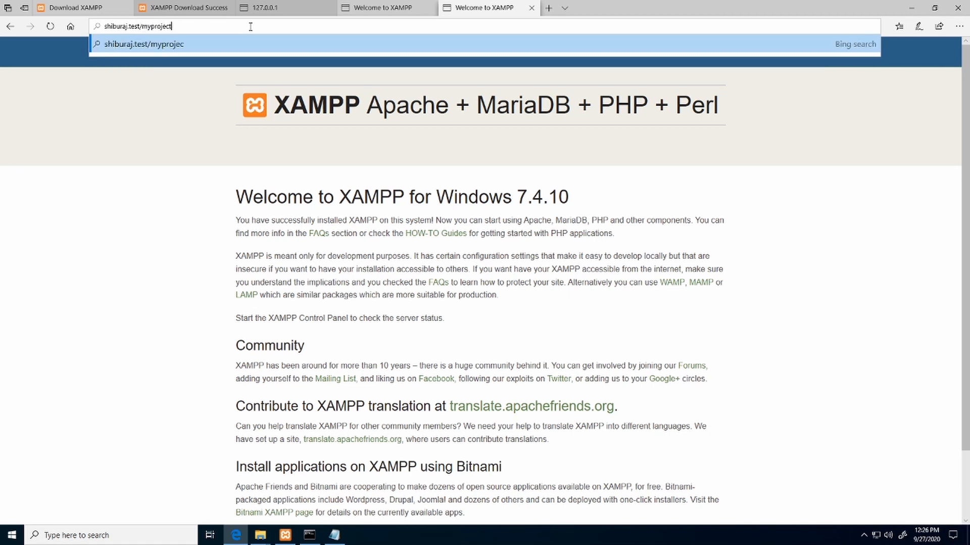
key("Return")
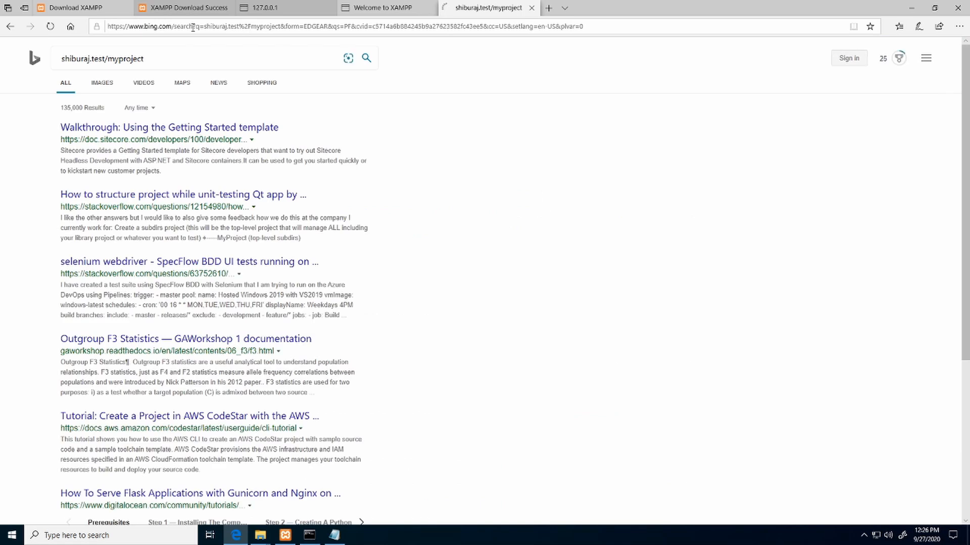
left_click(151, 26)
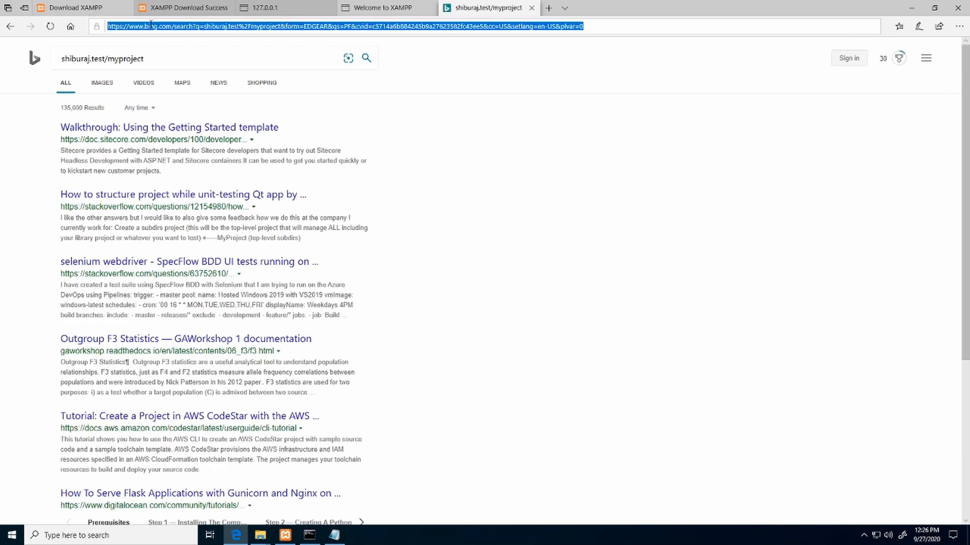
left_click(136, 59)
triple_click(135, 60)
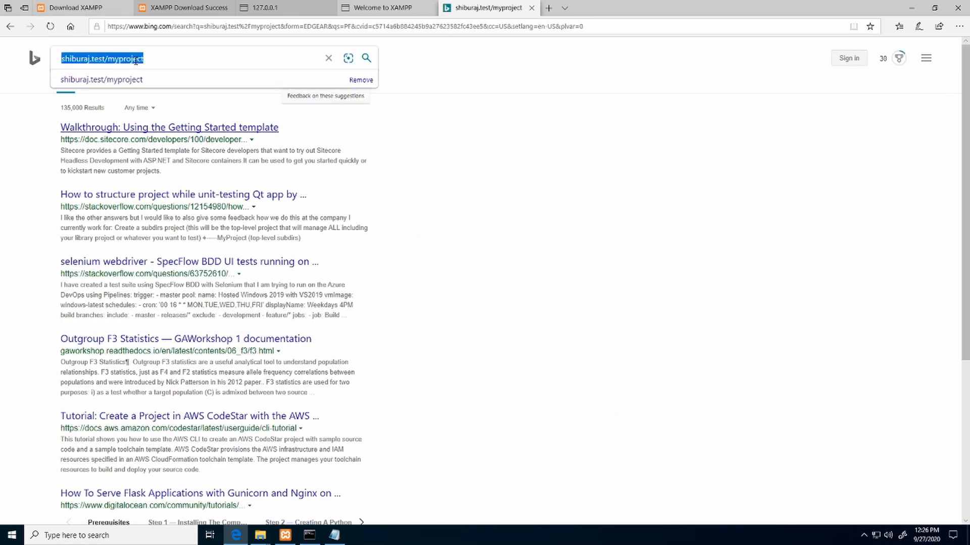
left_click(137, 24)
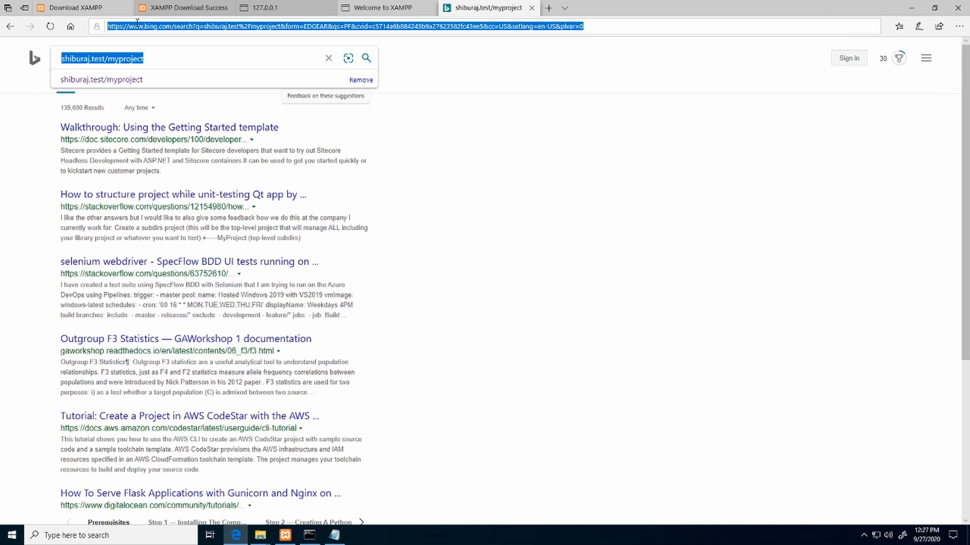
type("htp")
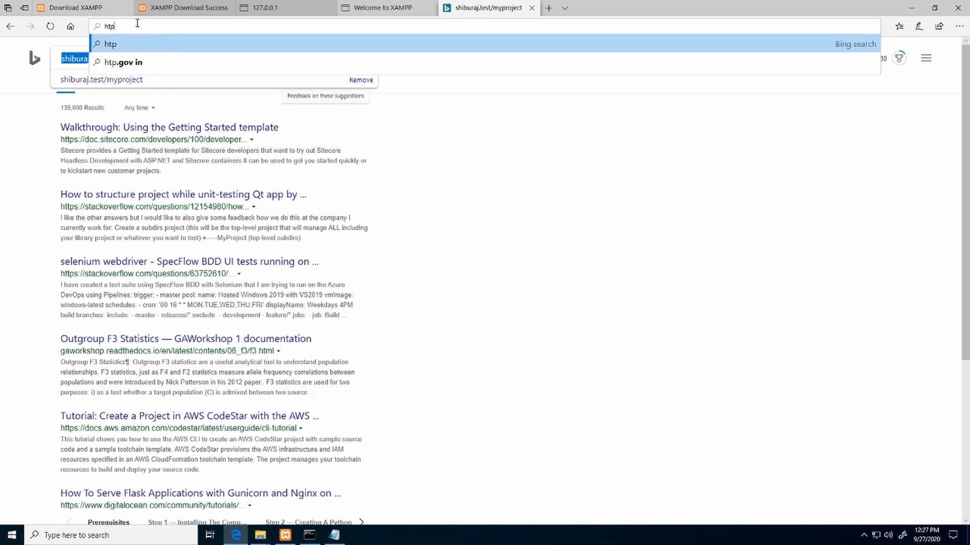
key("BackSpace")
type("tp://shiburaj.test/myproject")
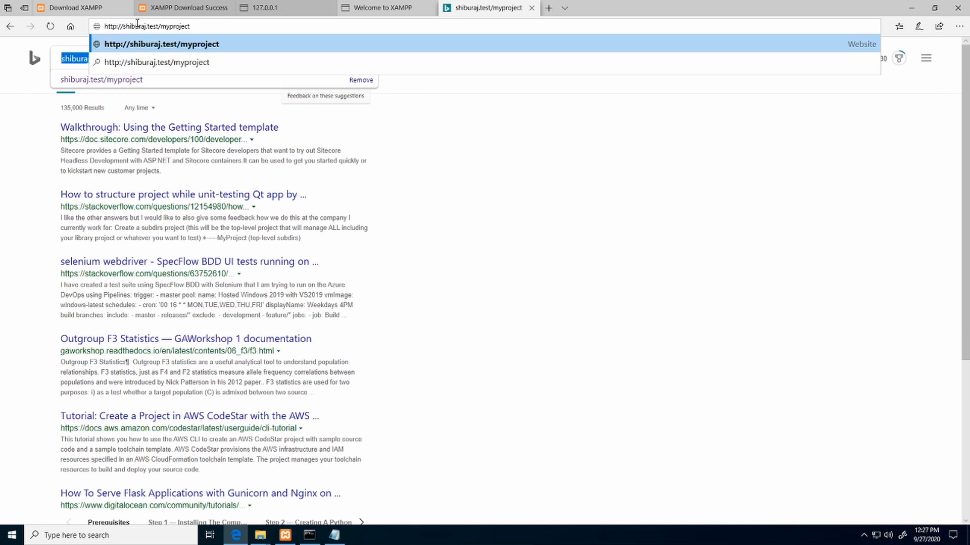
key("Return")
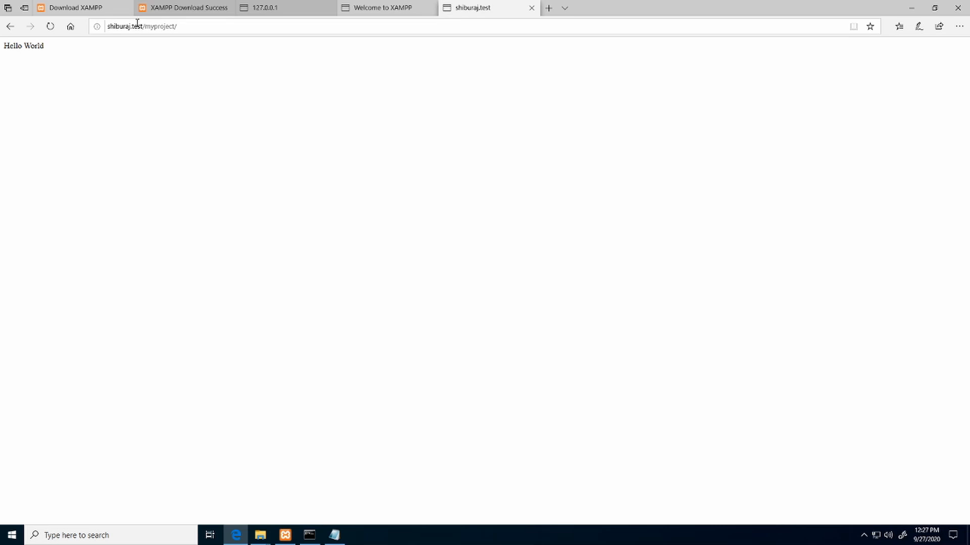
left_click_drag(56, 47, 1, 49)
left_click(152, 90)
left_click_drag(107, 26, 178, 25)
left_click(188, 26)
left_click_drag(145, 26, 176, 26)
left_click(195, 136)
Switch to the hosts file in Notepad, add a last entry mapping 127.0.0.1 to myproject.test, copy that host name, and save the file
left_click(327, 533)
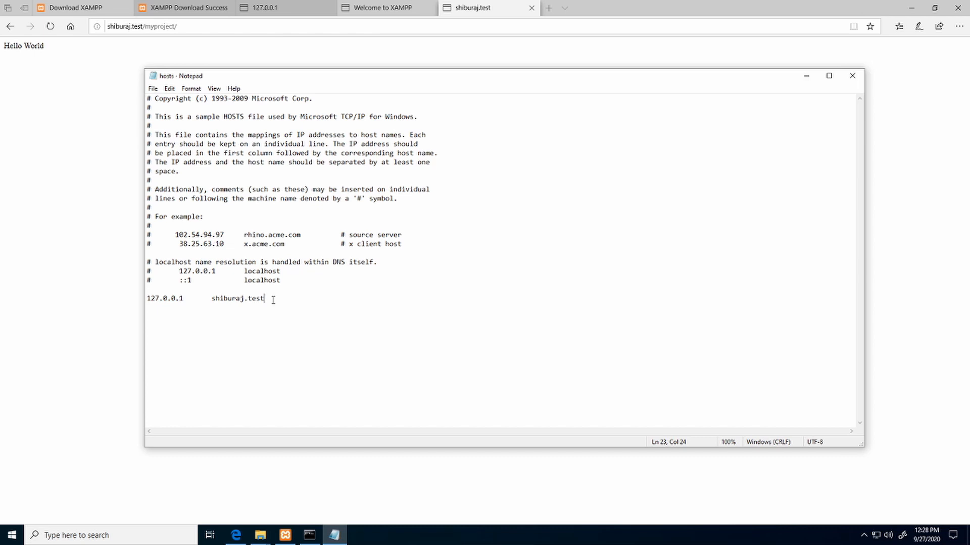
key("Return")
type("127.0.0.1\tmyproject")
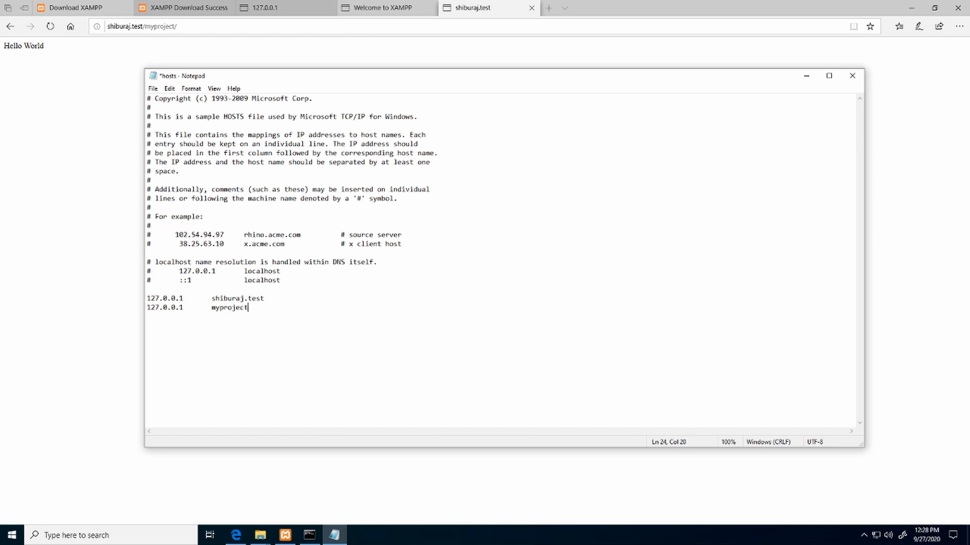
type(".test")
left_click_drag(269, 307, 212, 308)
key("ctrl+c")
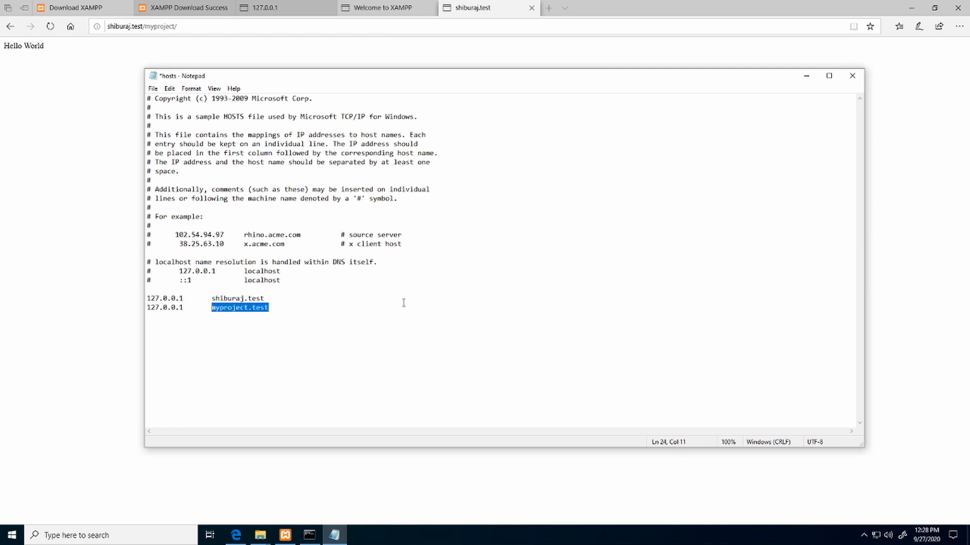
key("ctrl+s")
Browse Apache's files from the XAMPP Control Panel and open httpd-vhosts.conf in the conf\extra folder
left_click(285, 535)
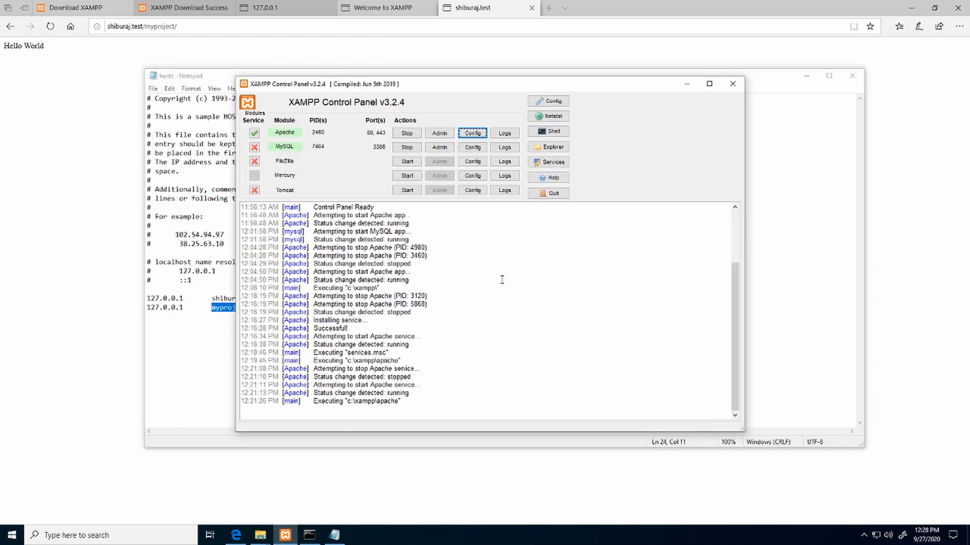
left_click(473, 133)
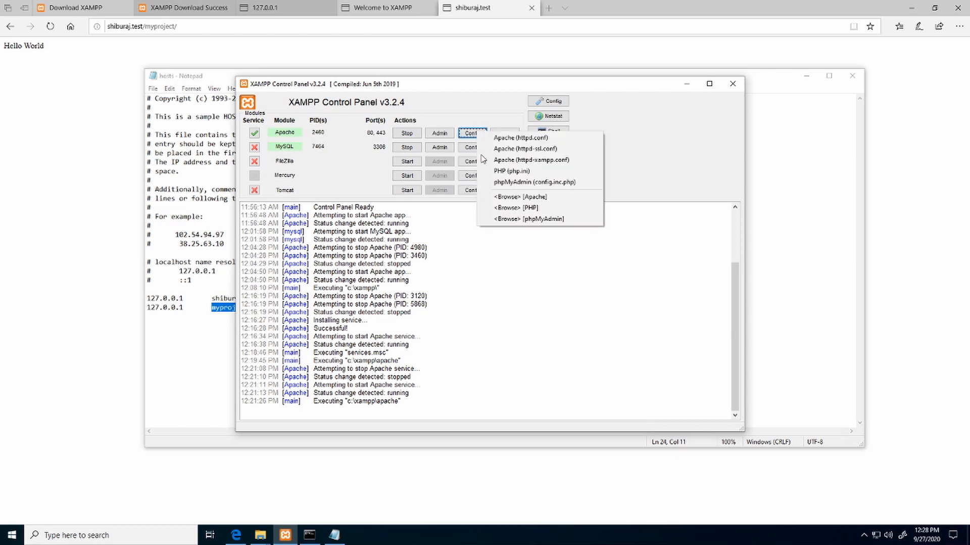
left_click(515, 196)
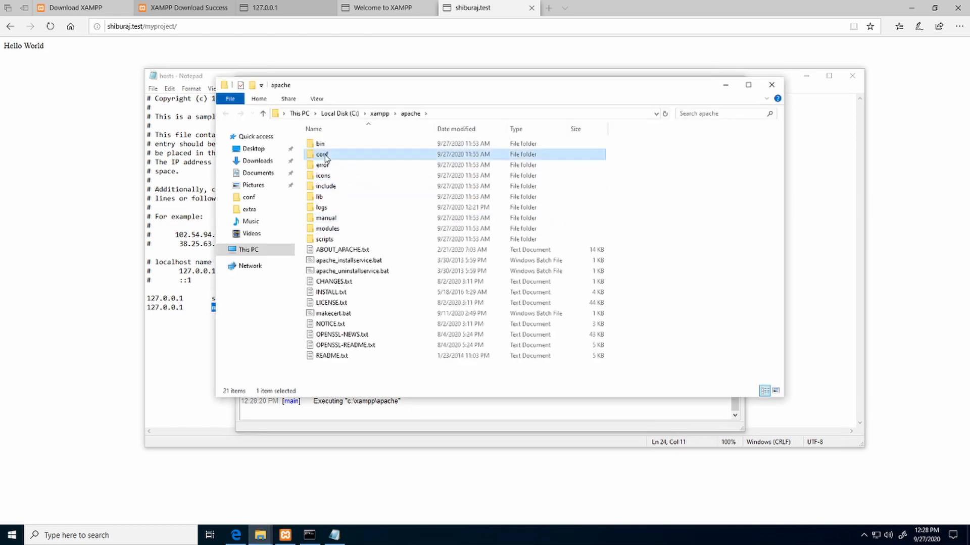
double_click(323, 165)
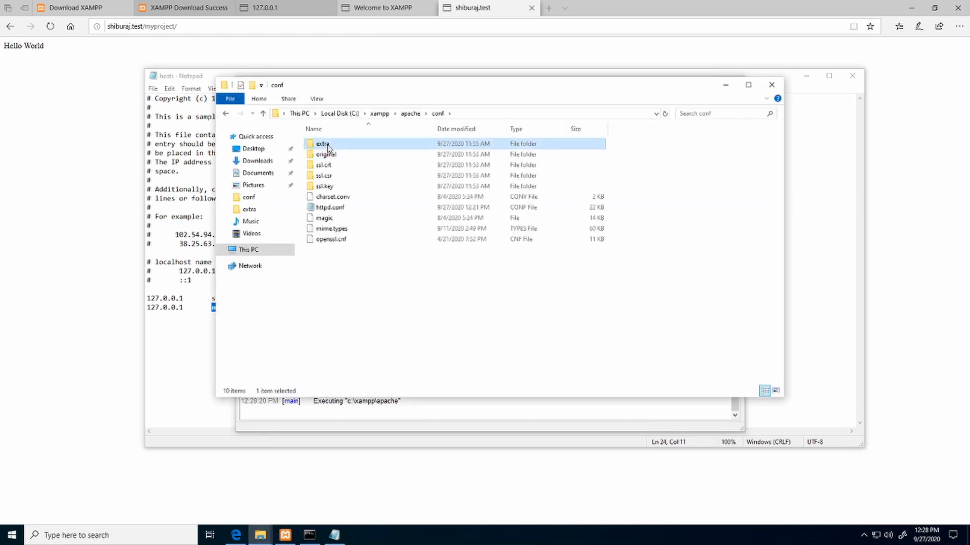
double_click(322, 145)
double_click(344, 271)
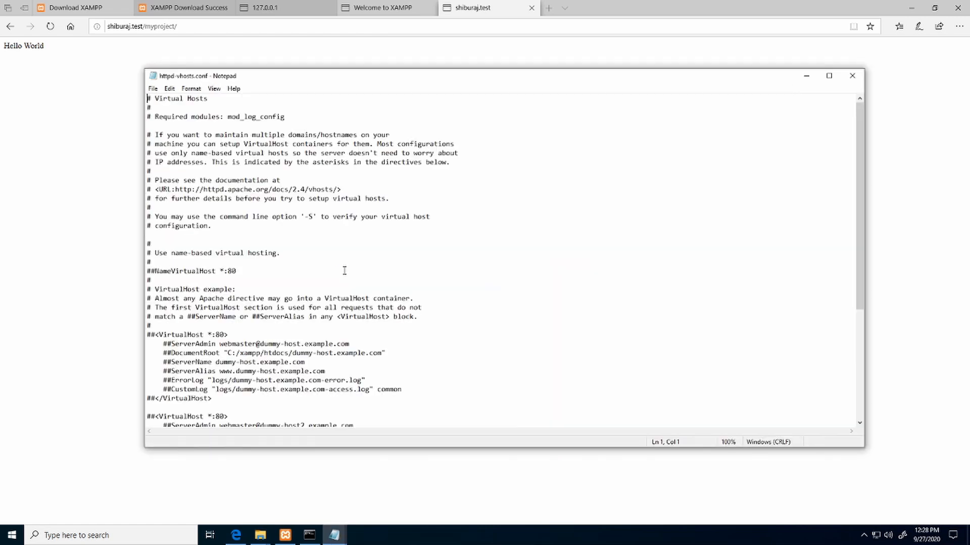
Uncomment the NameVirtualHost *:80 line by removing its two leading # characters
scroll(242, 306, "down", 4)
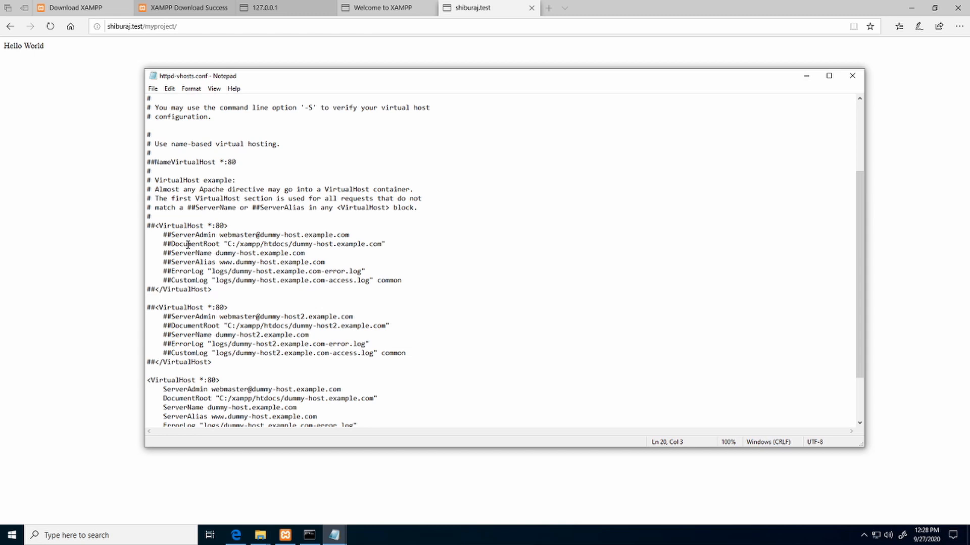
key("BackSpace")
key("BackSpace")
Review the uncommented VirtualHost block at the end of httpd-vhosts.conf, and check the myproject.test host name in the hosts file
scroll(221, 242, "down", 2)
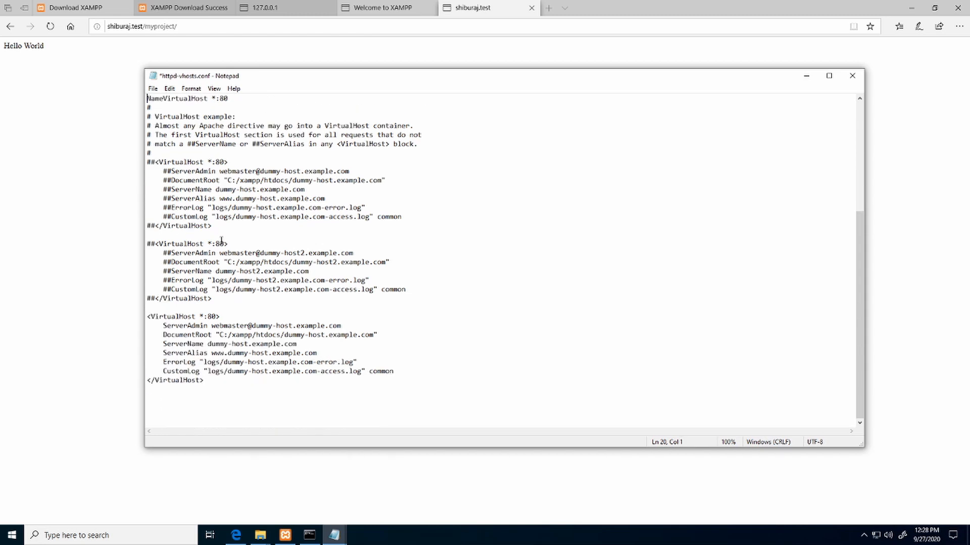
left_click_drag(212, 382, 141, 319)
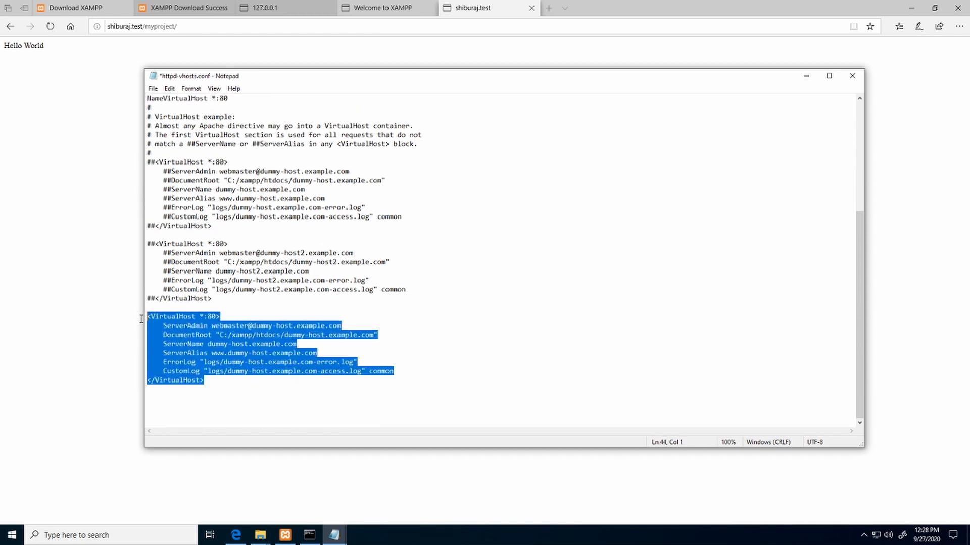
left_click_drag(212, 381, 153, 308)
left_click(229, 372)
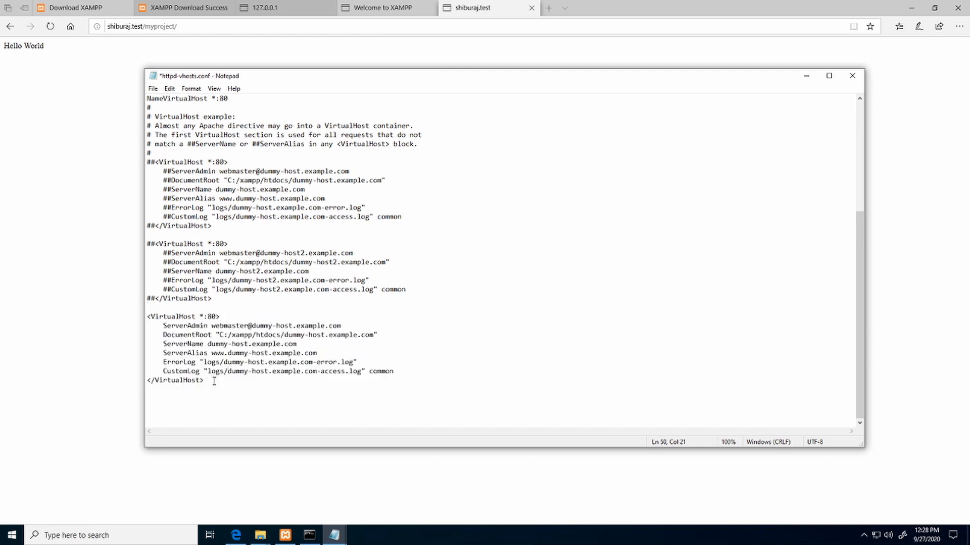
mouse_move(333, 535)
left_click(309, 509)
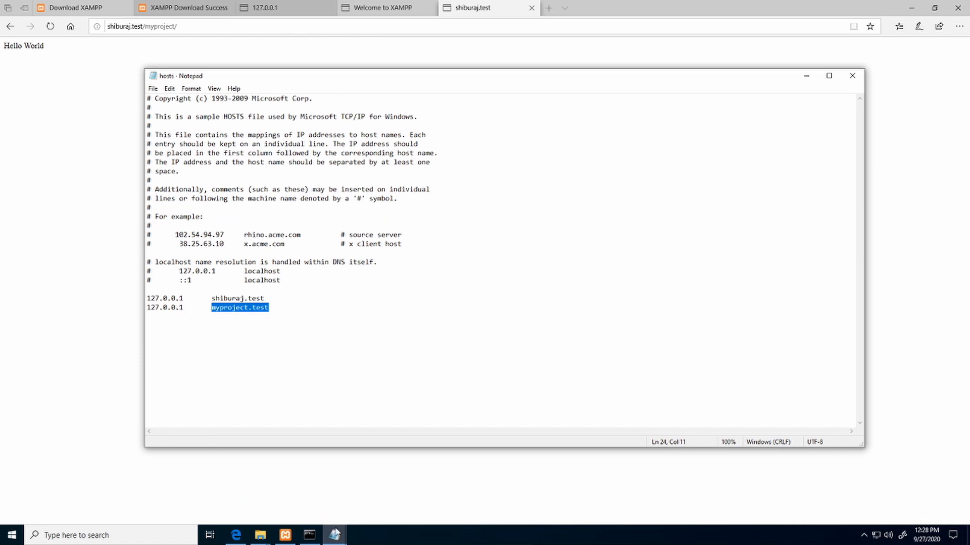
mouse_move(334, 535)
left_click(384, 502)
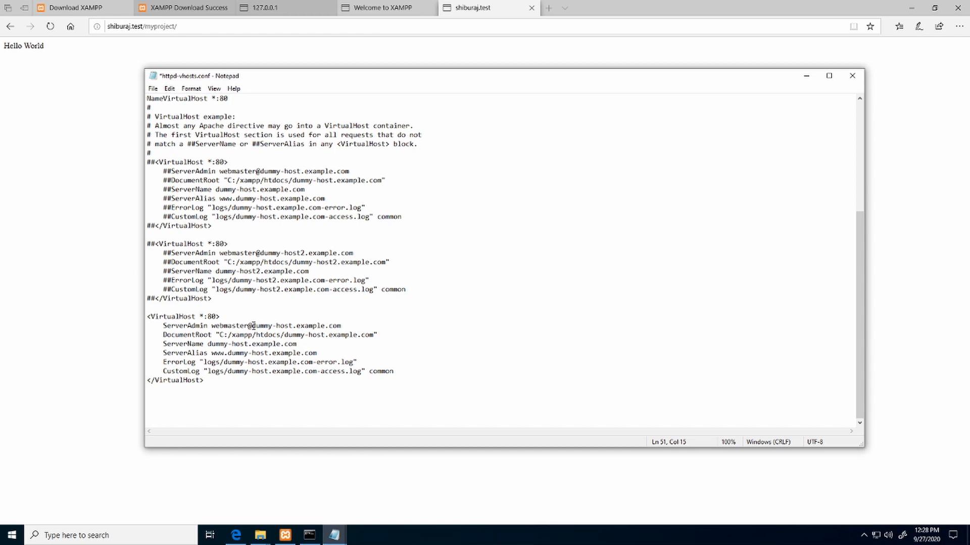
Replace the dummy host with myproject.test in the ServerAdmin, ServerName and ServerAlias lines of the uncommented VirtualHost block
left_click_drag(253, 325, 342, 325)
key("ctrl+v")
left_click_drag(209, 345, 304, 345)
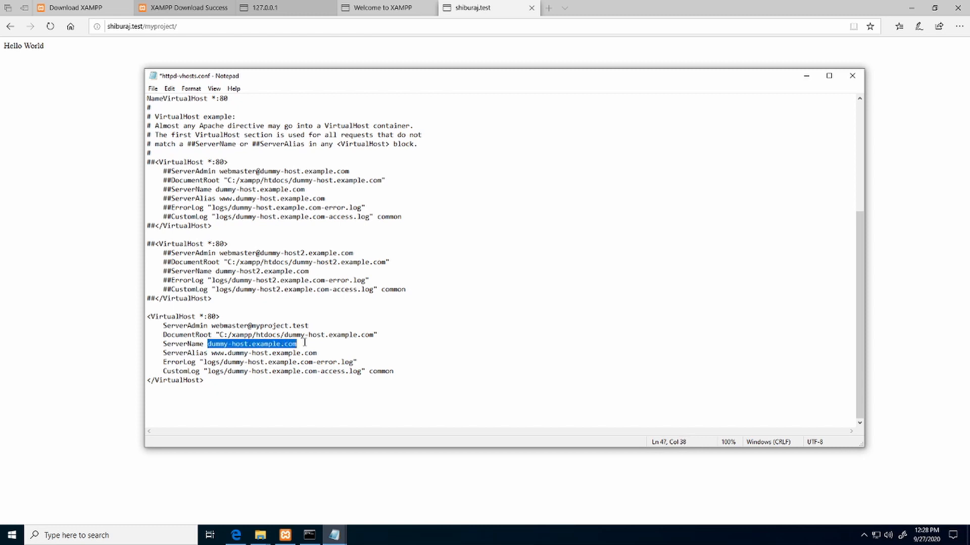
key("ctrl+v")
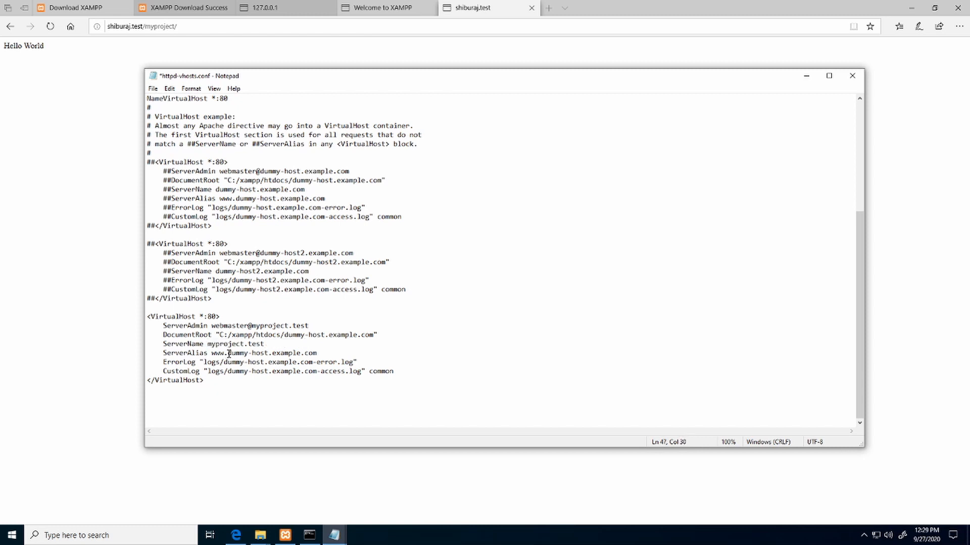
left_click_drag(228, 354, 324, 353)
key("ctrl+v")
Set the ErrorLog to logs/myproject.test-error.log and the CustomLog to logs/myproject.test-access.log in the same VirtualHost block
left_click_drag(224, 363, 314, 363)
key("ctrl+v")
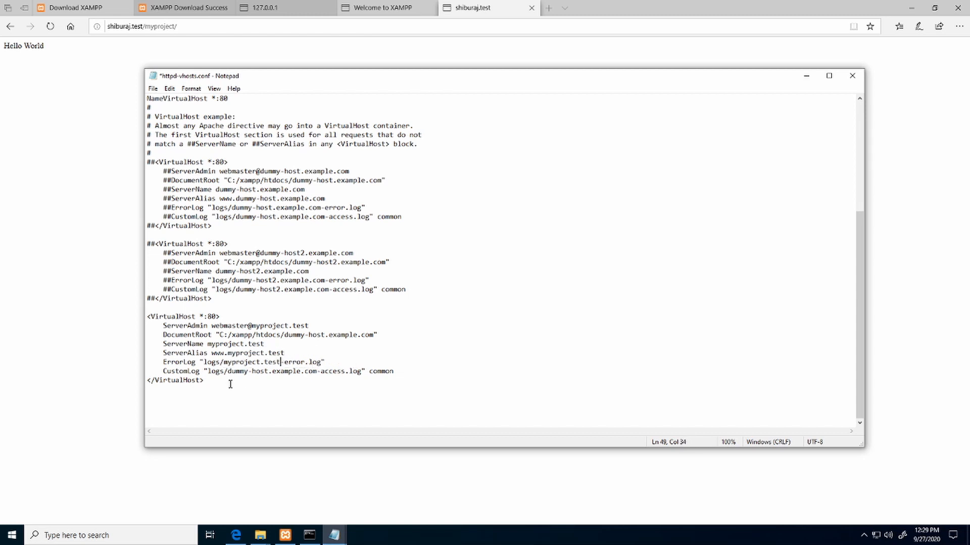
left_click_drag(228, 372, 319, 372)
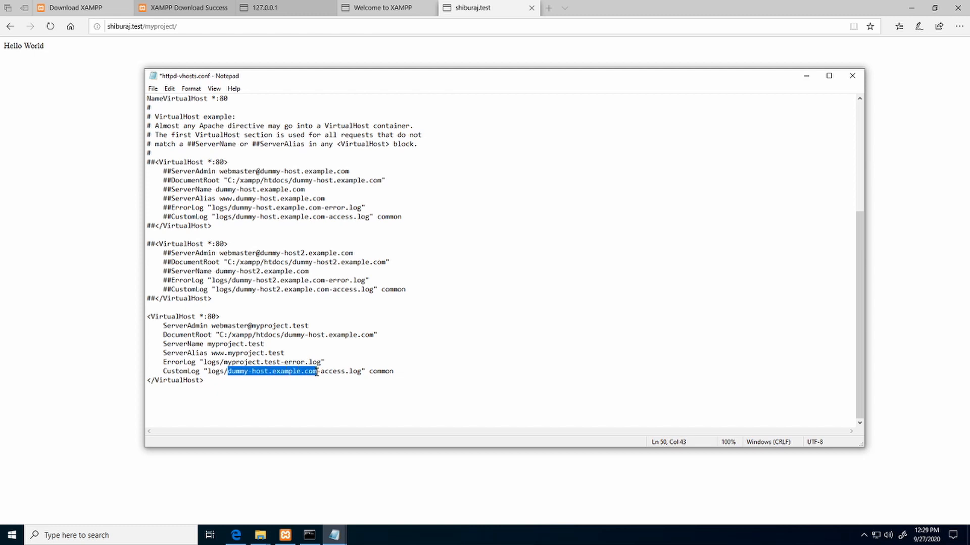
key("ctrl+v")
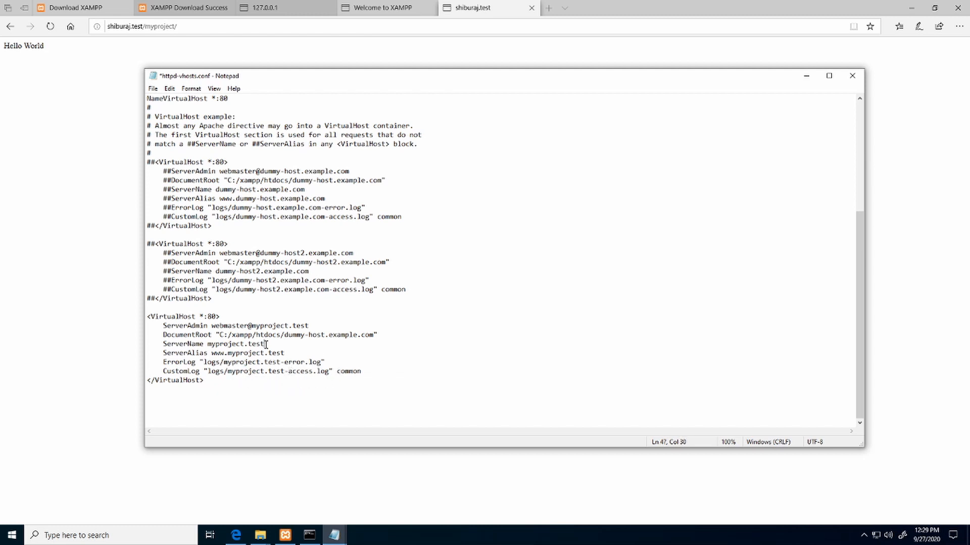
left_click(286, 352)
Compare the DocumentRoot path in the VirtualHost block with the location of the myproject folder in File Explorer
left_click_drag(221, 335, 375, 335)
left_click(355, 335)
left_click(242, 335)
left_click(260, 536)
left_click(115, 503)
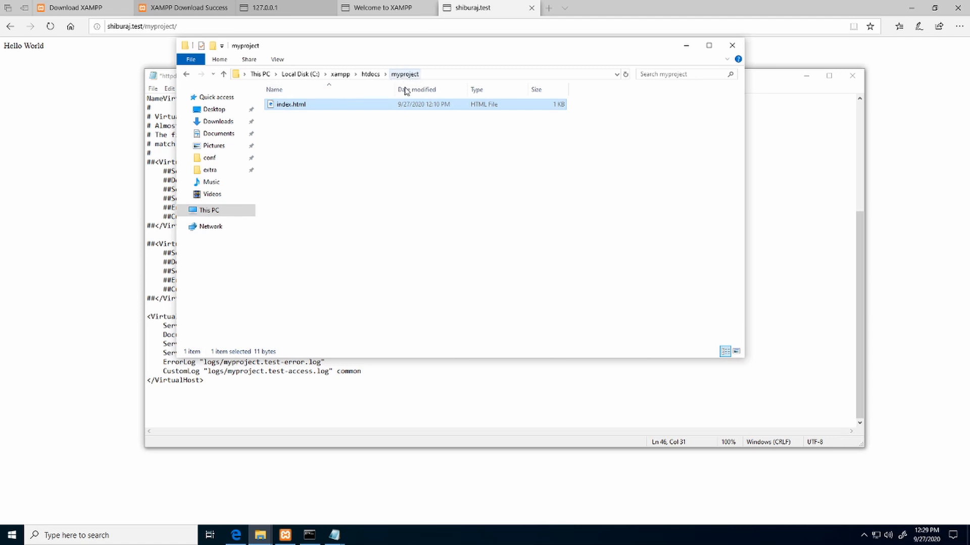
left_click(614, 396)
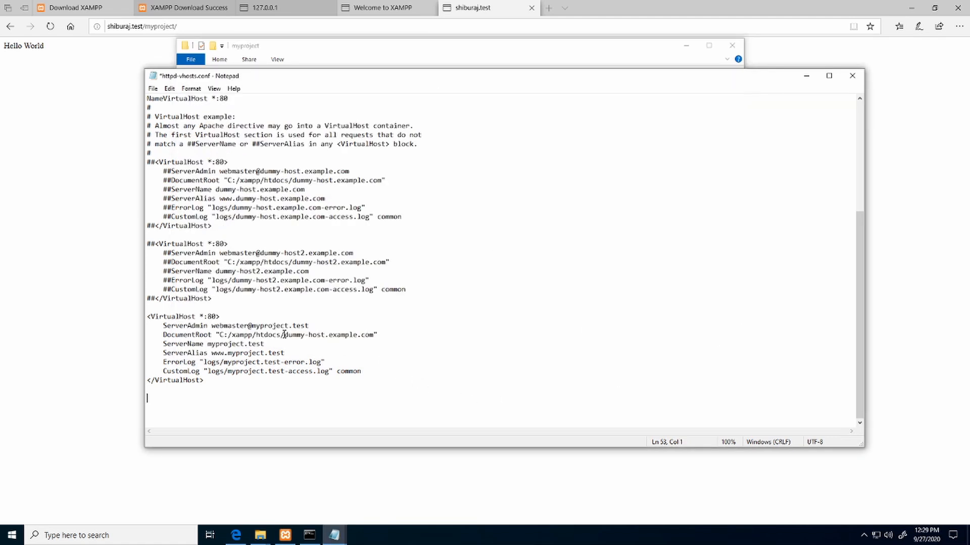
Point the DocumentRoot of the uncommented VirtualHost block to C:/xampp/htdocs/myproject, then save and close httpd-vhosts.conf
left_click_drag(284, 335, 371, 334)
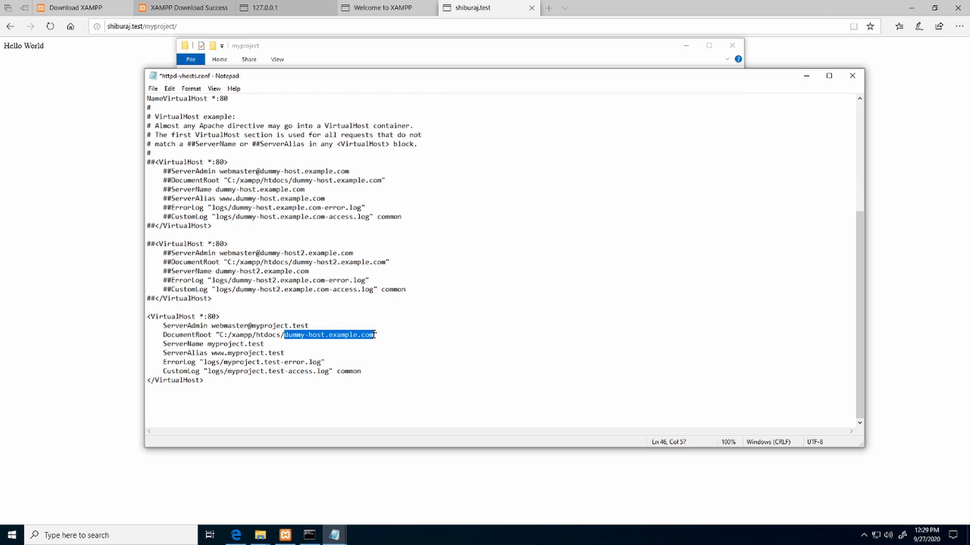
type("my")
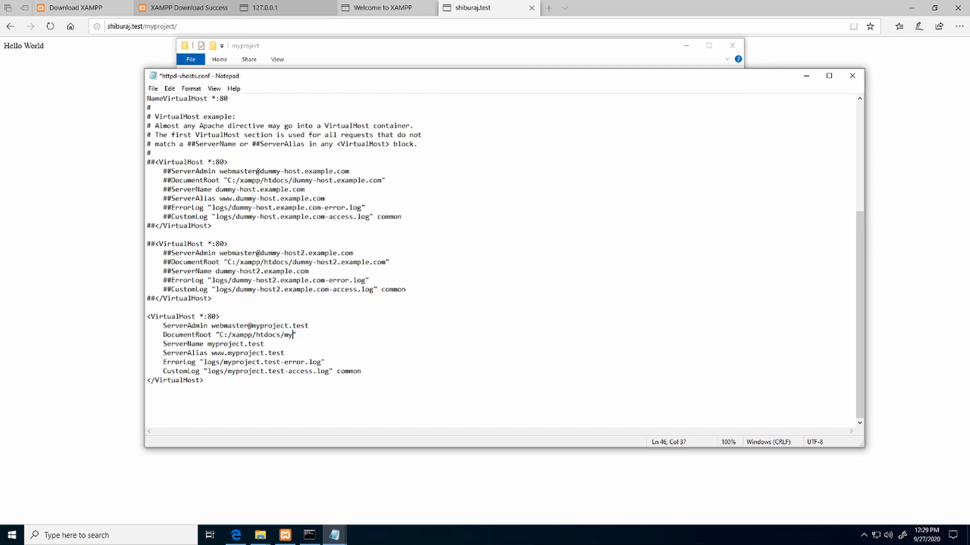
type("project")
key("ctrl+s")
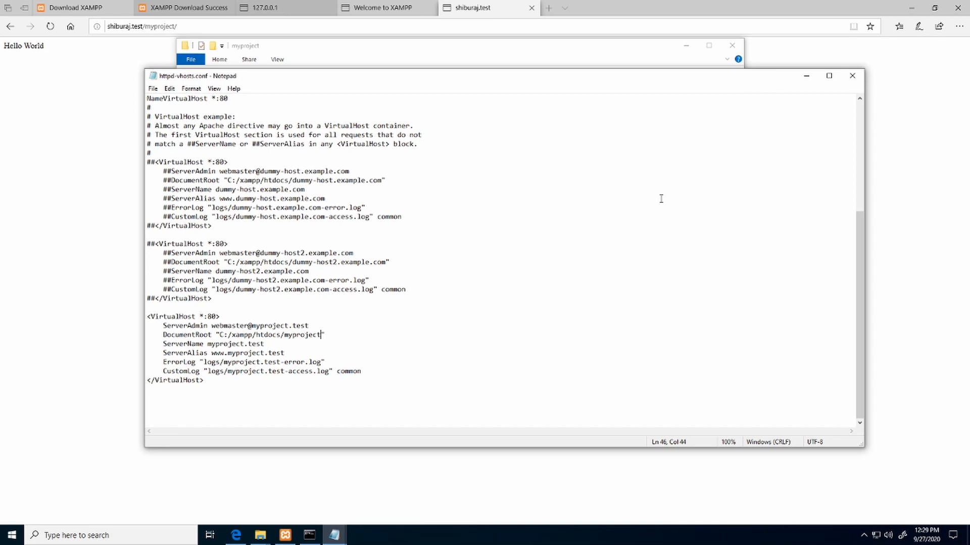
left_click(853, 77)
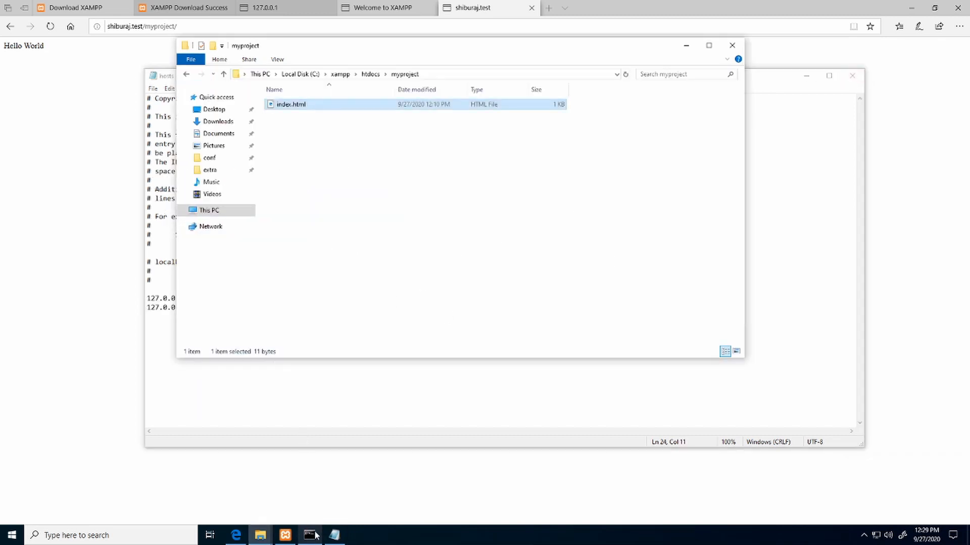
left_click(291, 539)
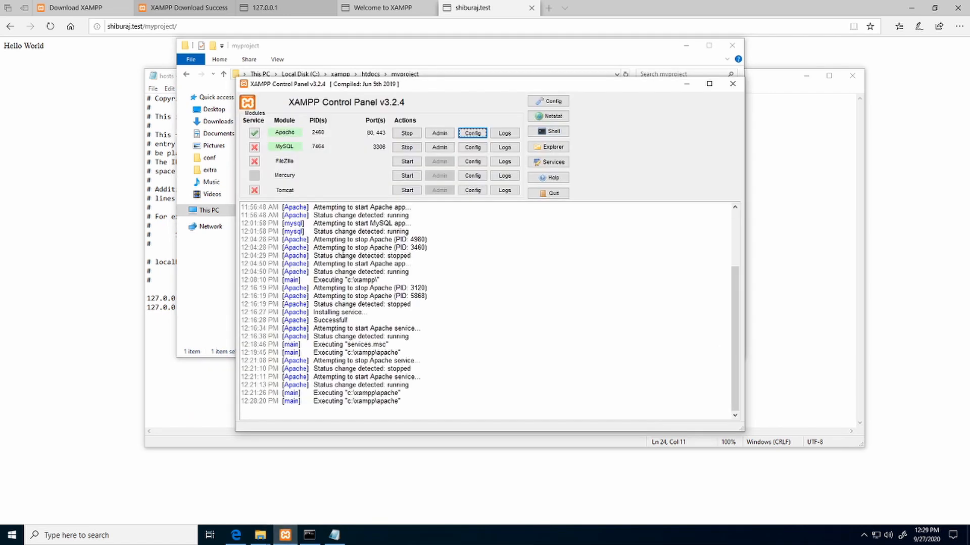
left_click(105, 147)
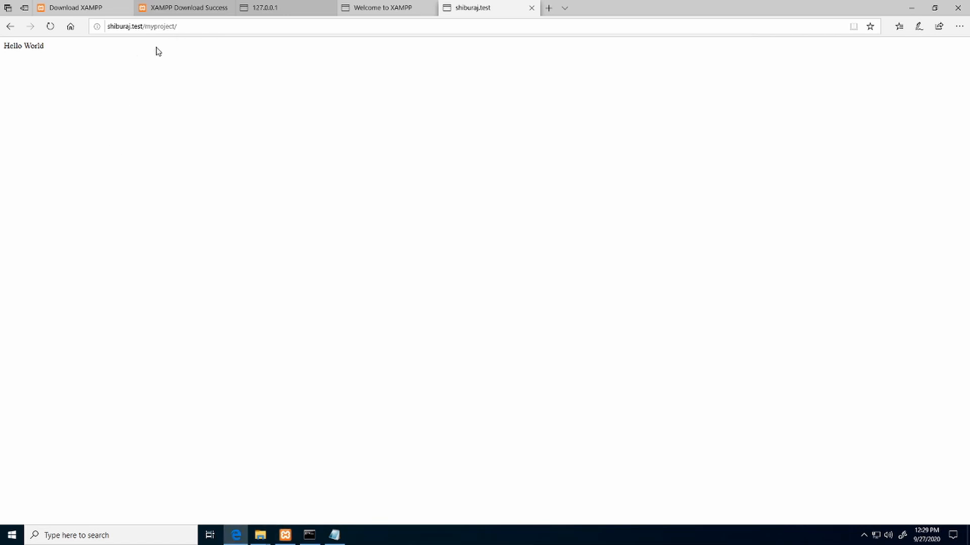
left_click(548, 7)
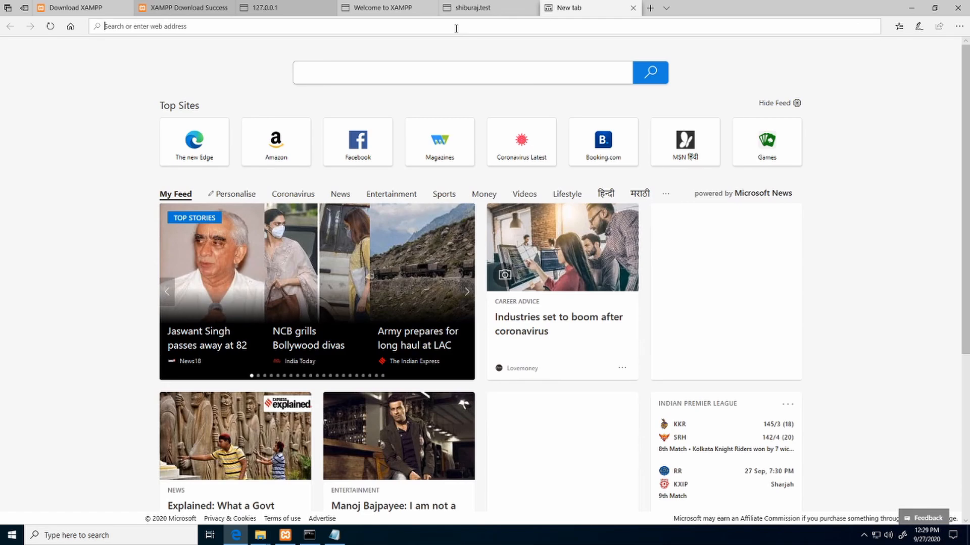
type("my")
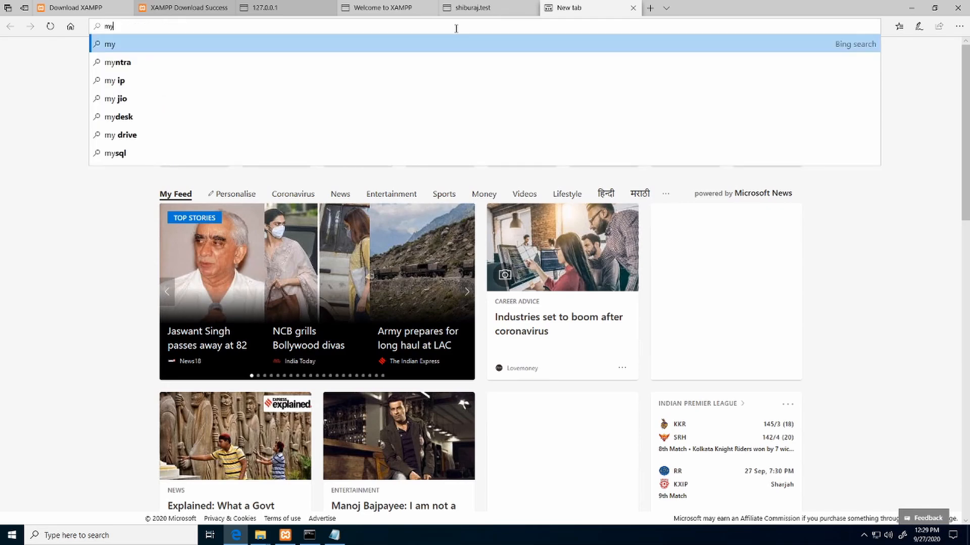
key("BackSpace")
key("BackSpace")
type("htpp")
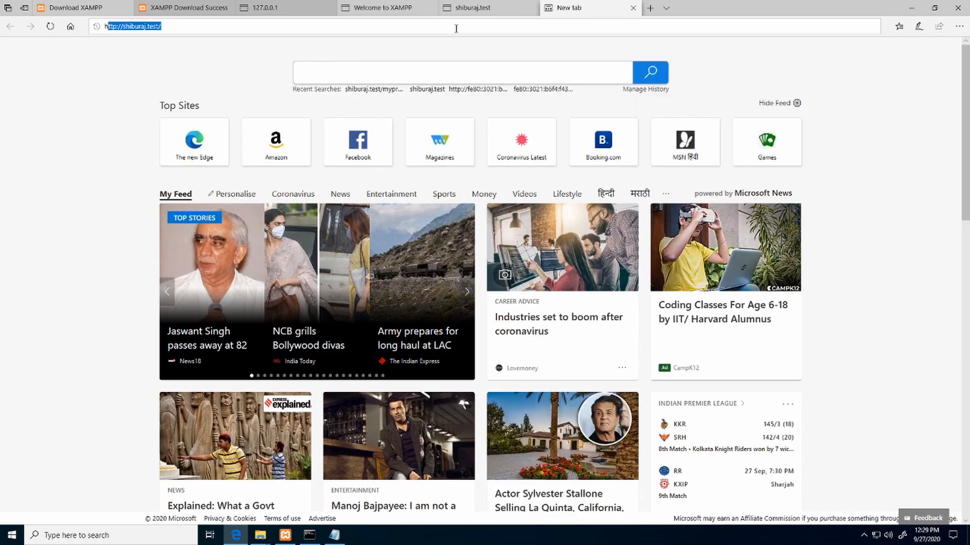
type(":")
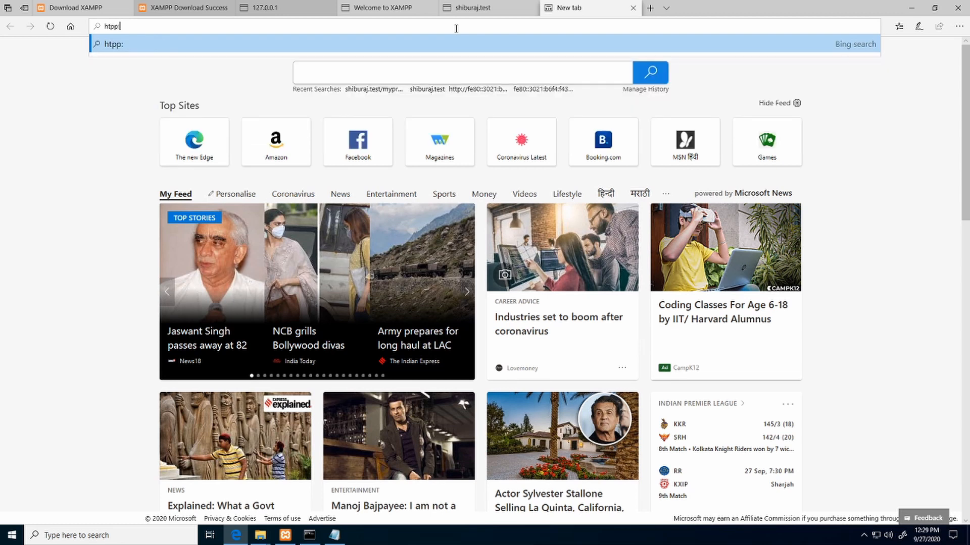
key("BackSpace")
key("BackSpace")
key("BackSpace")
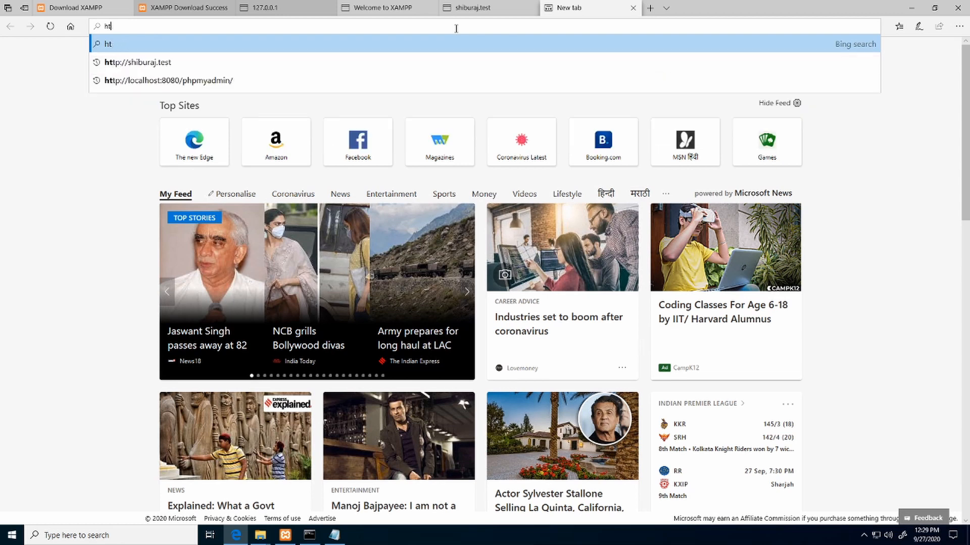
type("tp://")
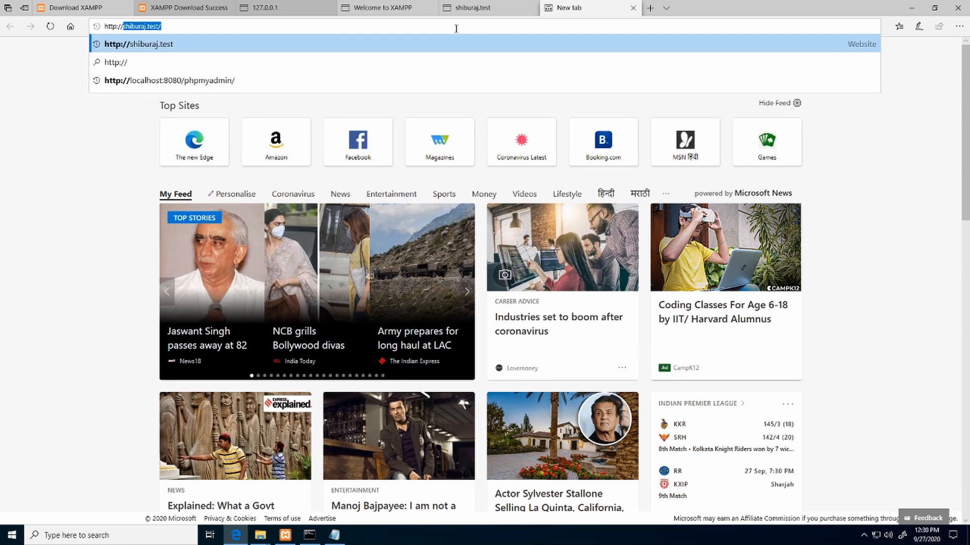
type("mypr")
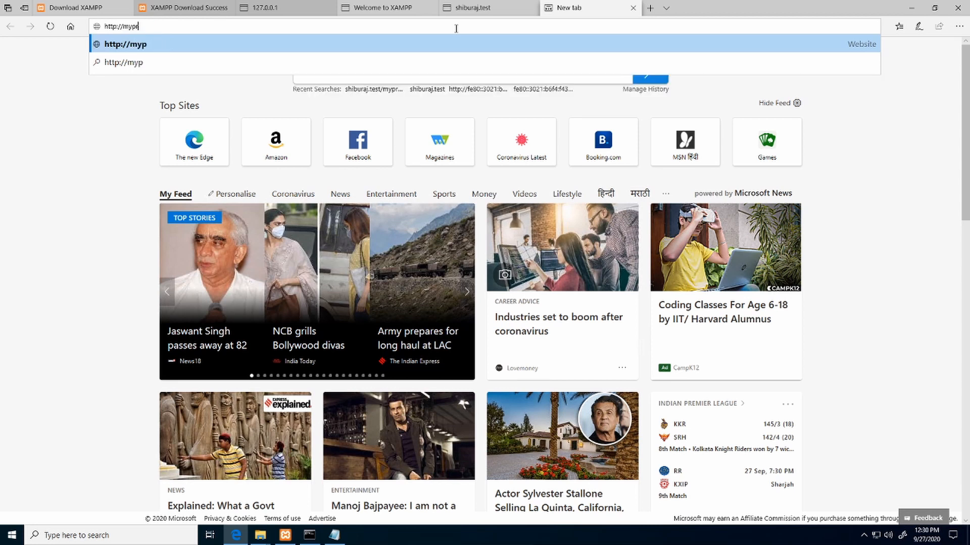
type("oject.test")
key("Return")
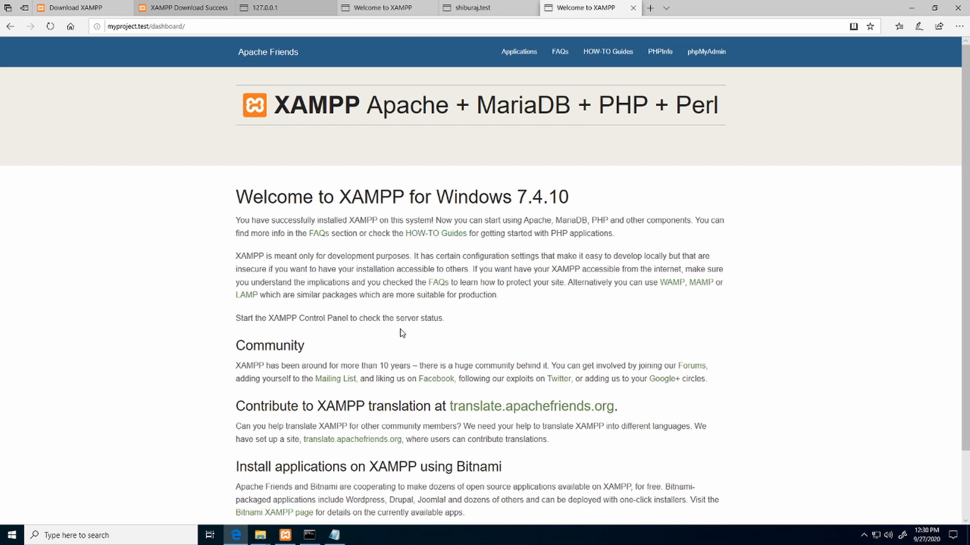
Restart the Apache service from the XAMPP Control Panel
left_click(286, 535)
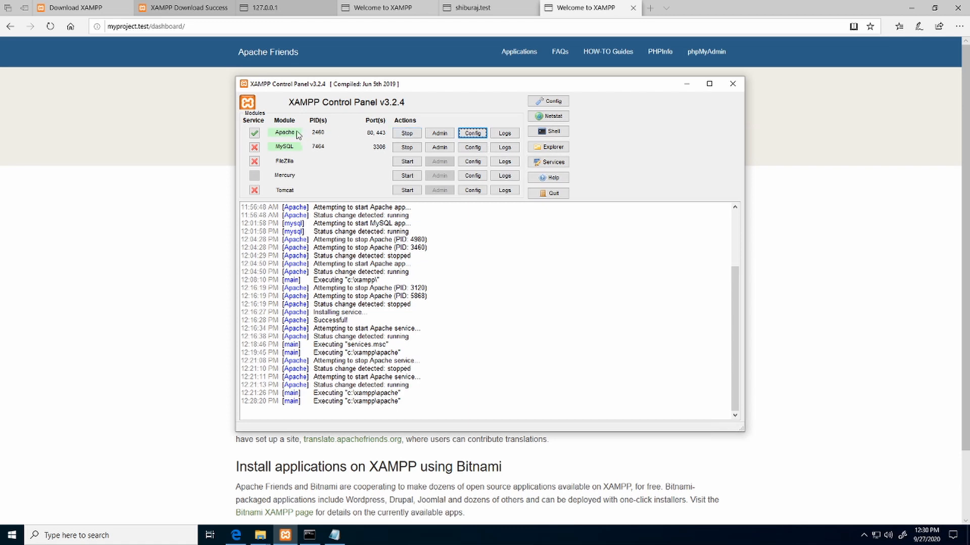
left_click(407, 133)
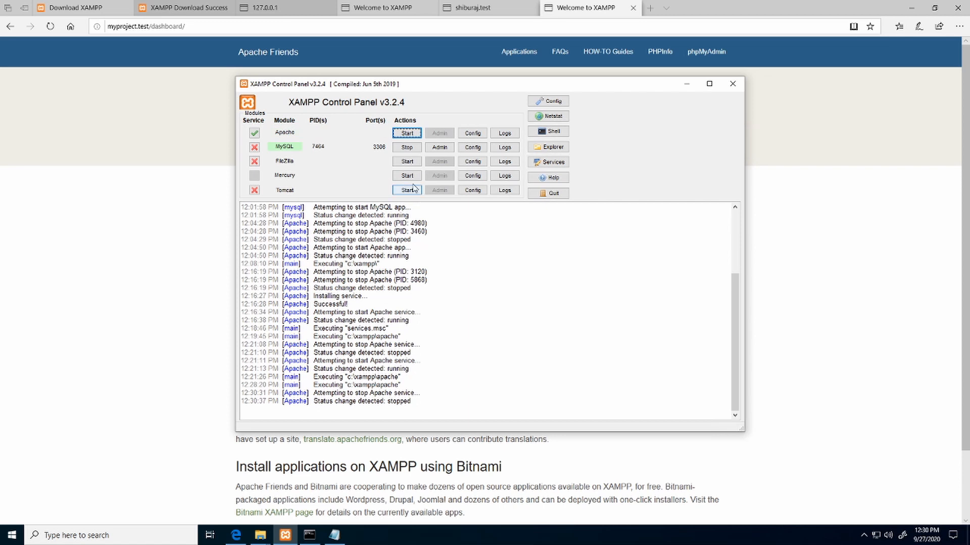
left_click(407, 133)
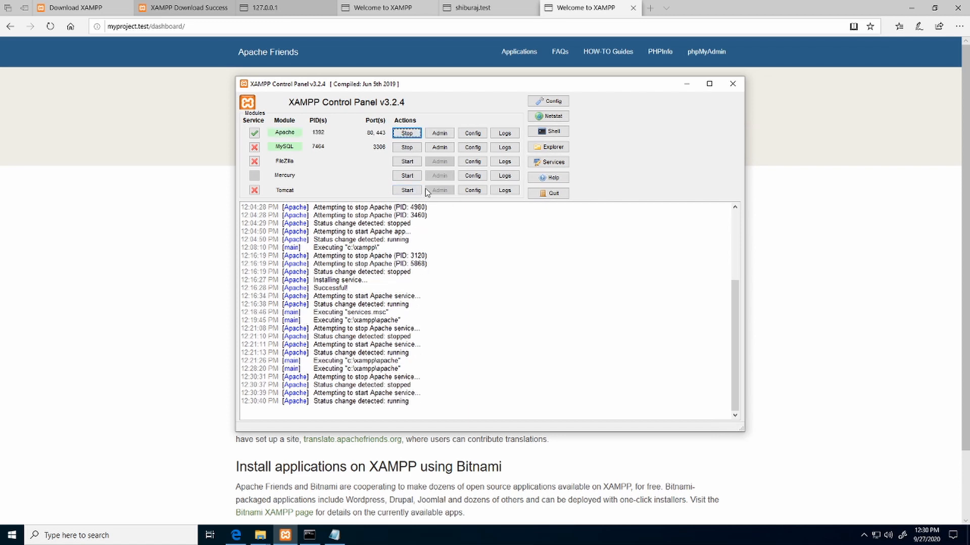
Try to open myproject.test in the browser by removing the dashboard path from the page address
left_click(167, 106)
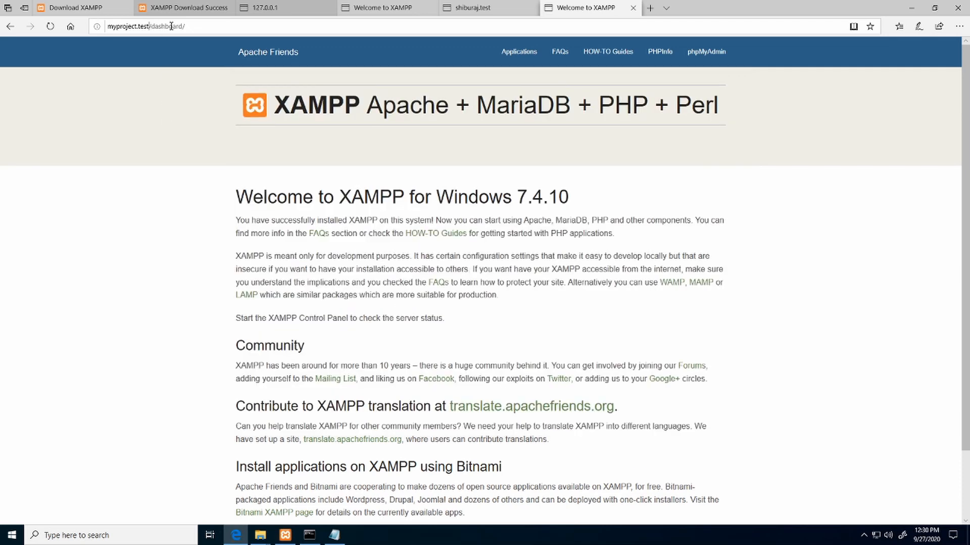
left_click_drag(149, 26, 220, 26)
key("BackSpace")
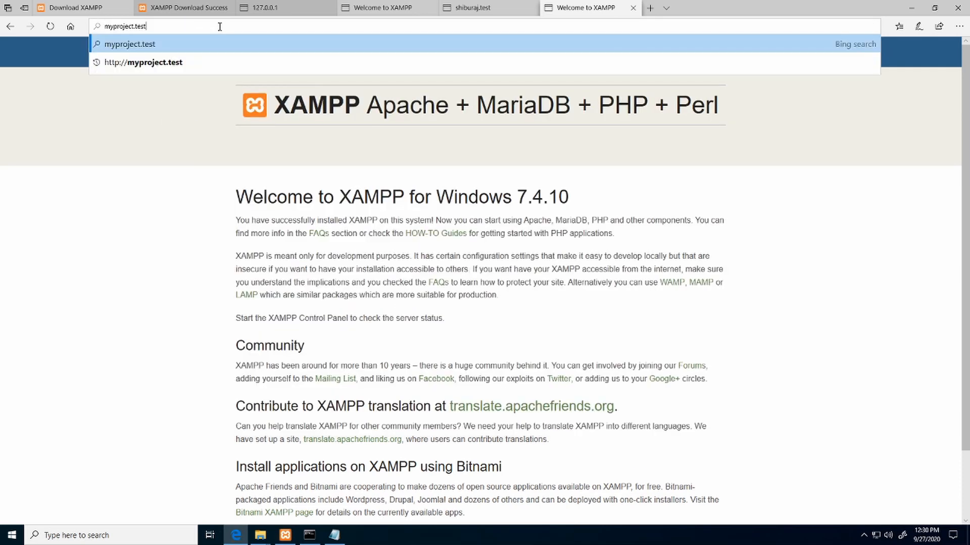
key("Return")
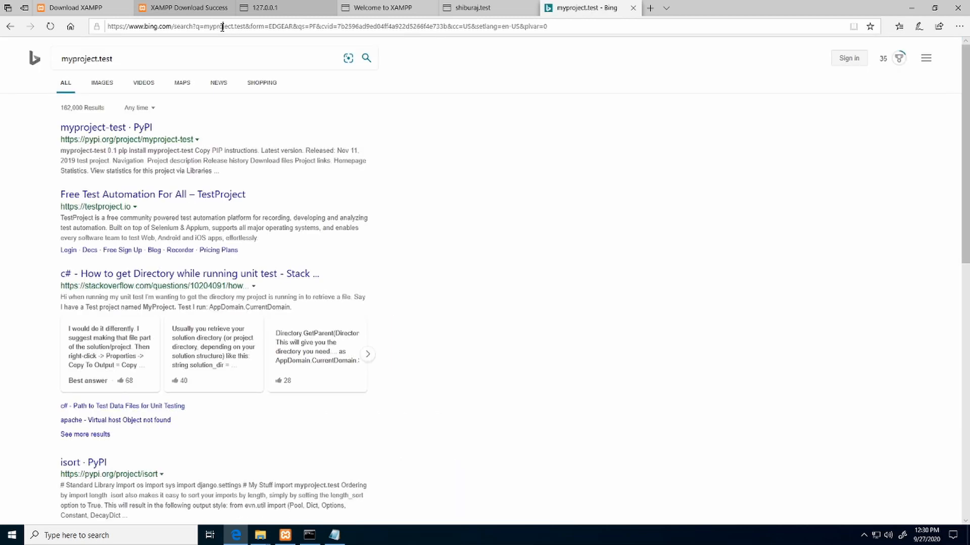
left_click(222, 28)
type("myproject.test")
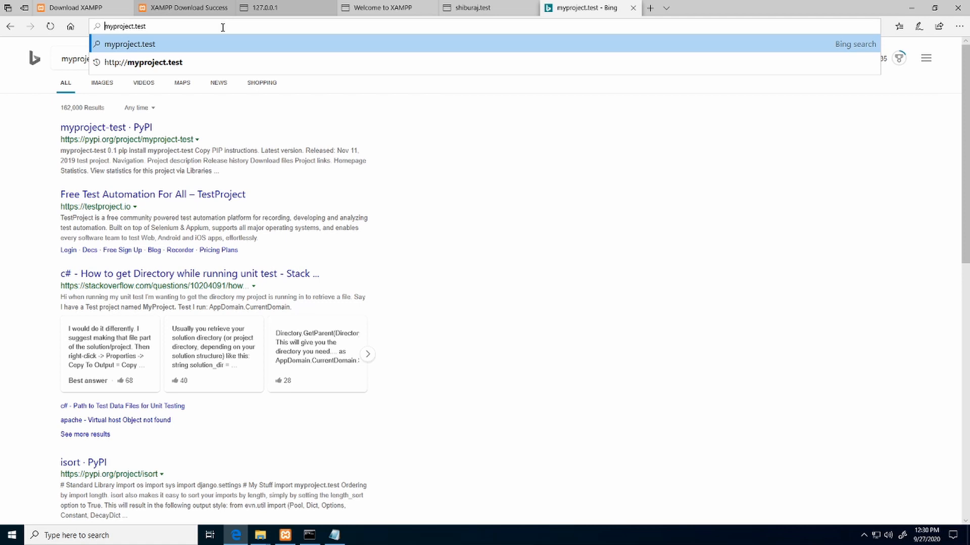
type("http:")
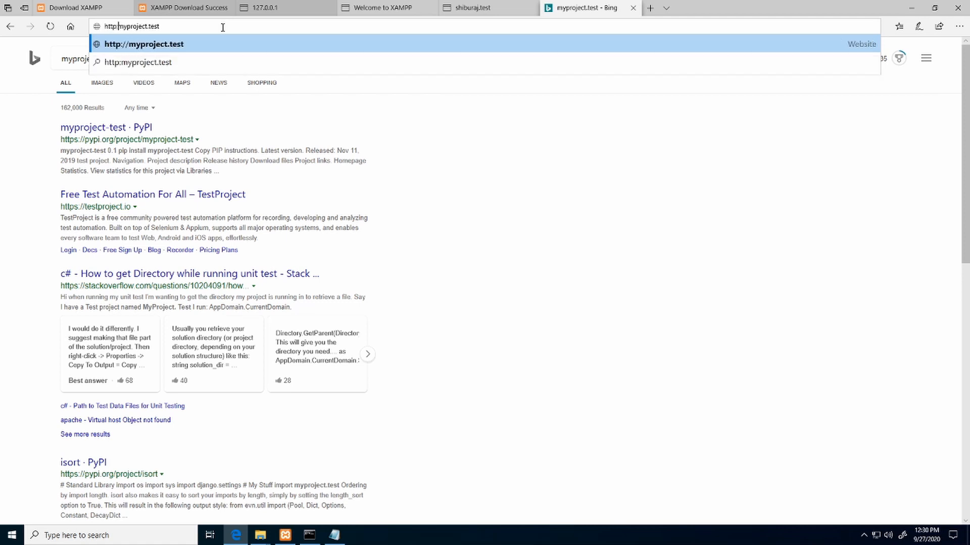
type("//")
key("Return")
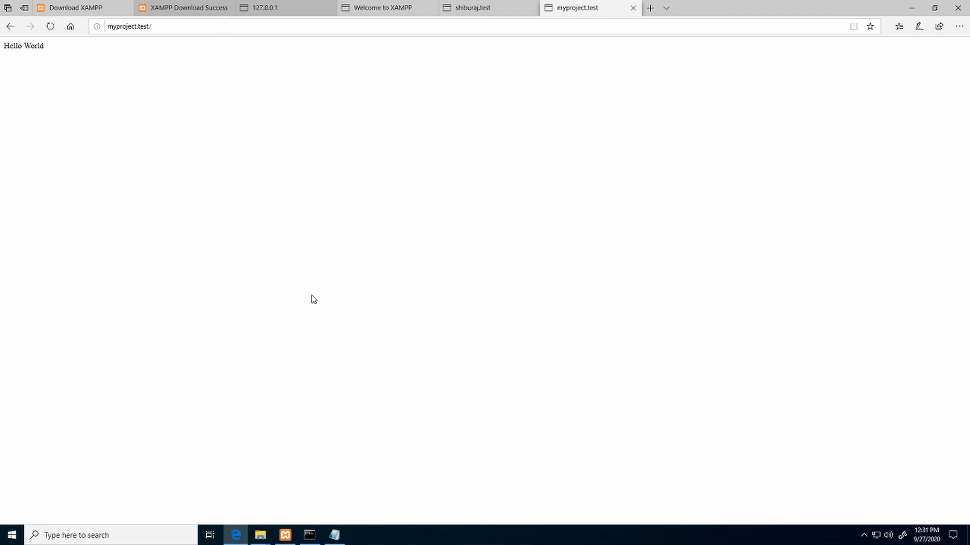
Create a folder named secondproject in the htdocs folder in File Explorer
left_click(261, 534)
left_click(101, 498)
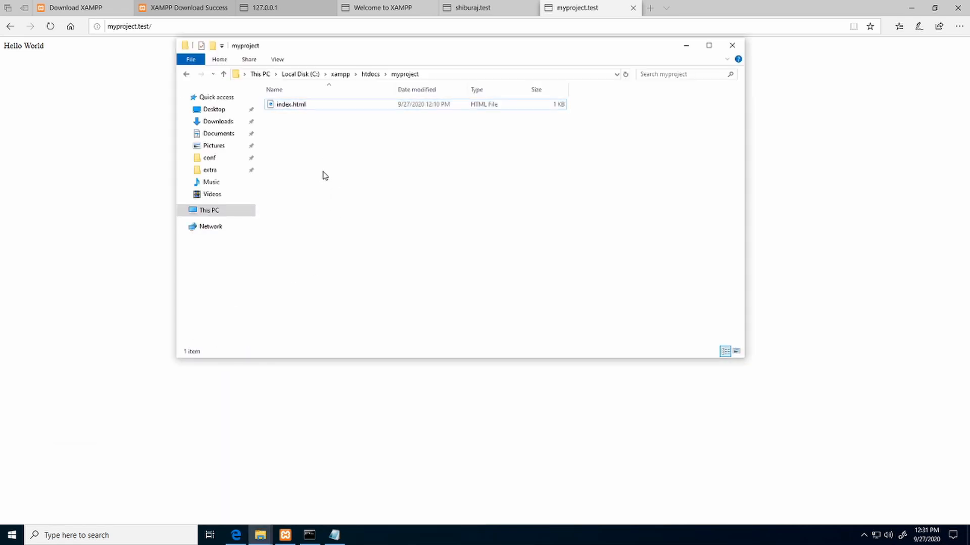
left_click(186, 74)
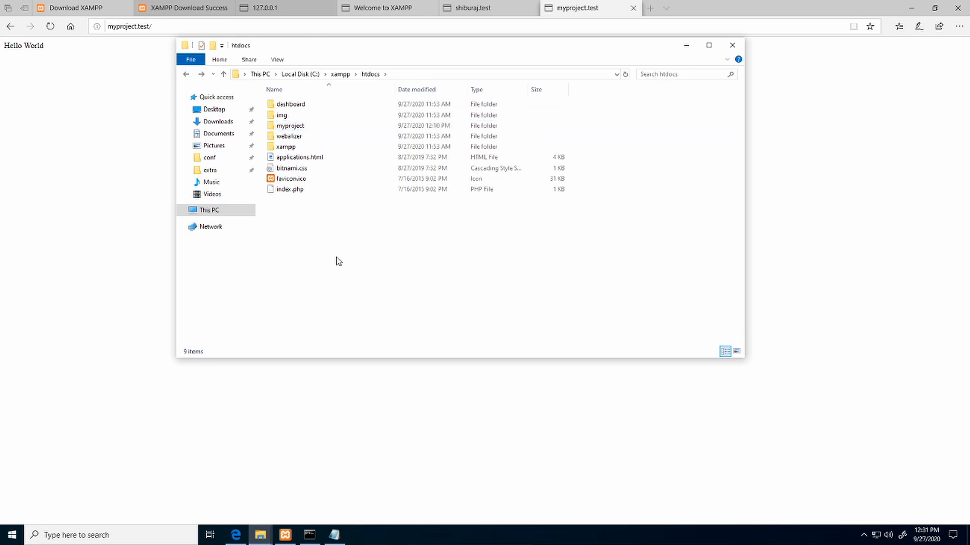
left_click(297, 127)
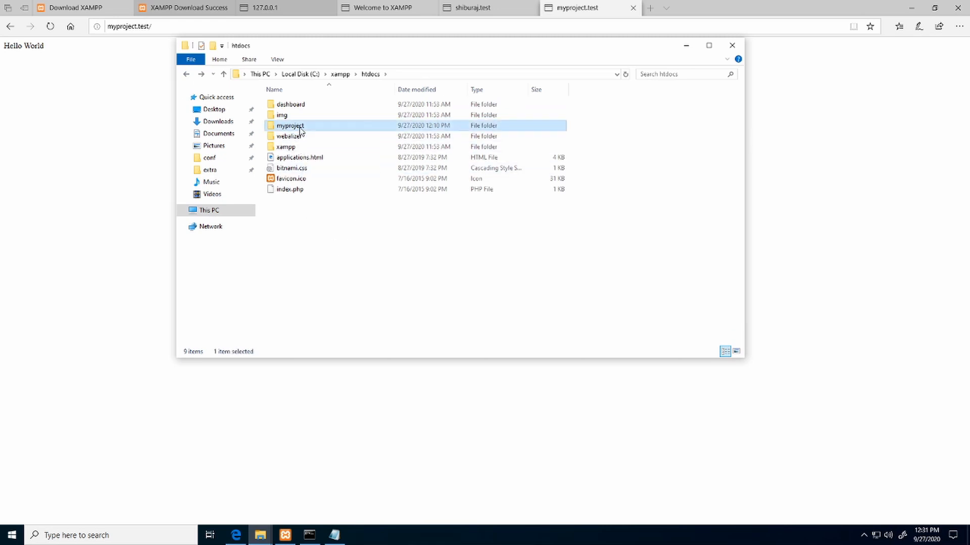
left_click(306, 271)
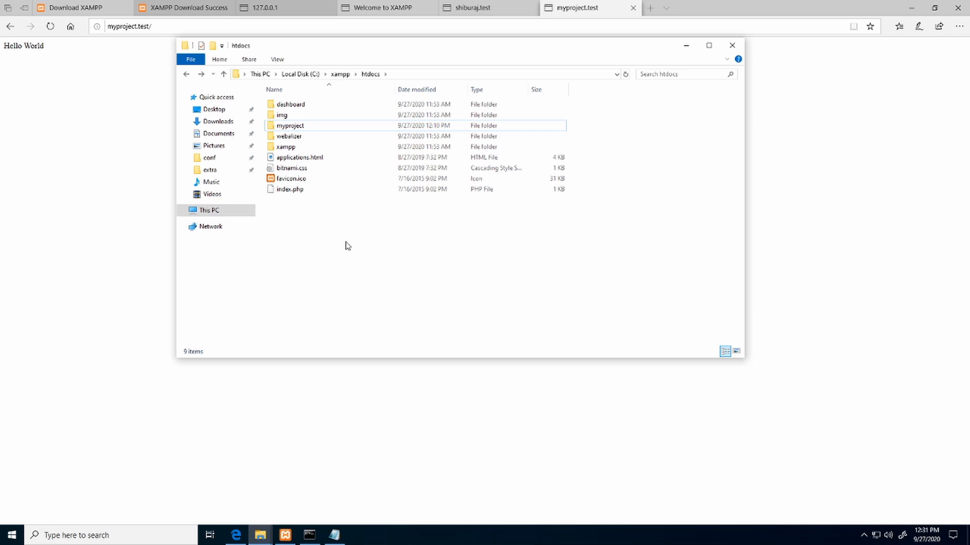
right_click(319, 255)
mouse_move(396, 376)
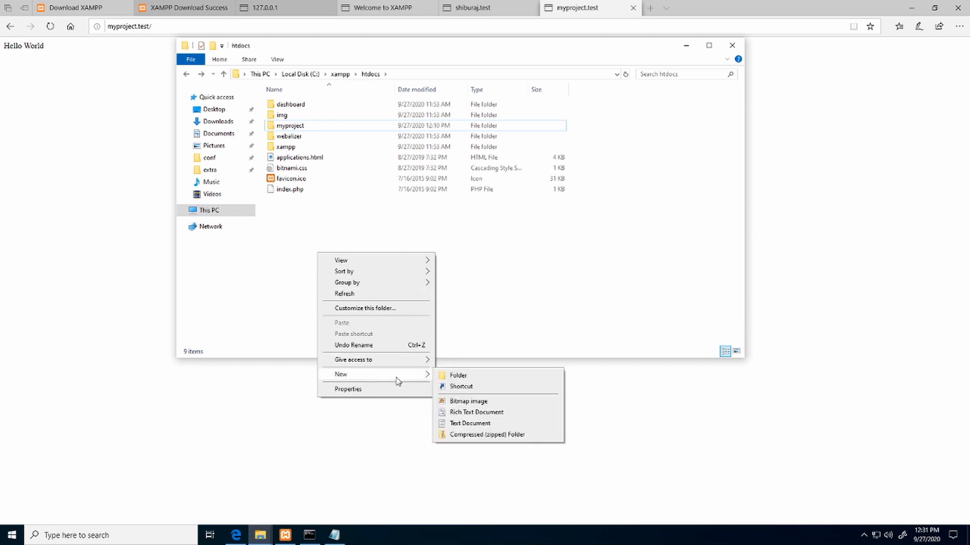
left_click(490, 376)
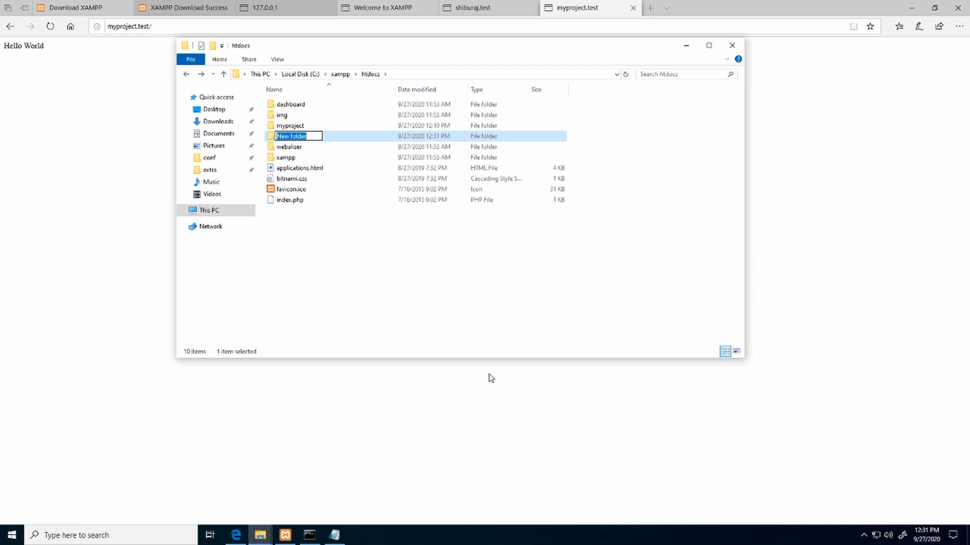
type("secondproject")
key("Return")
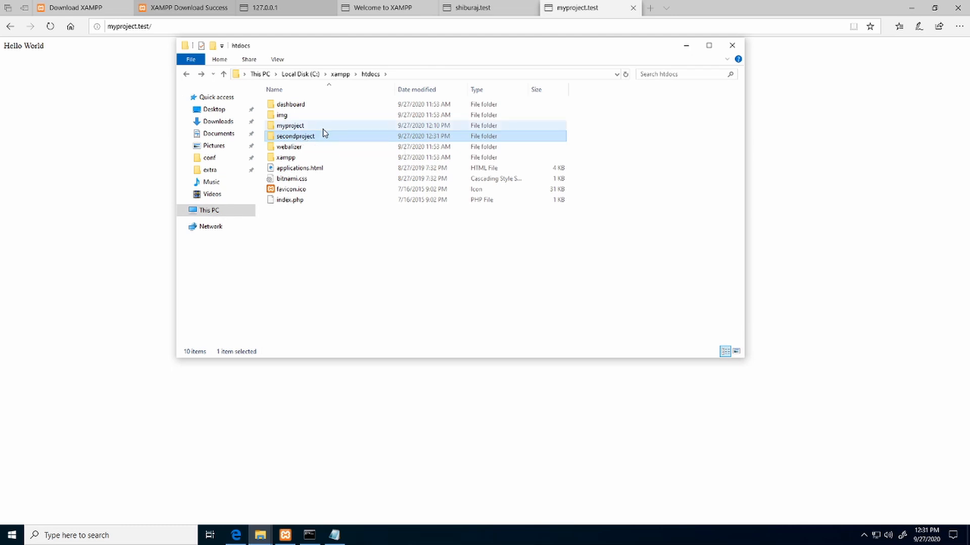
Copy index.html from the myproject folder into the secondproject folder
double_click(295, 126)
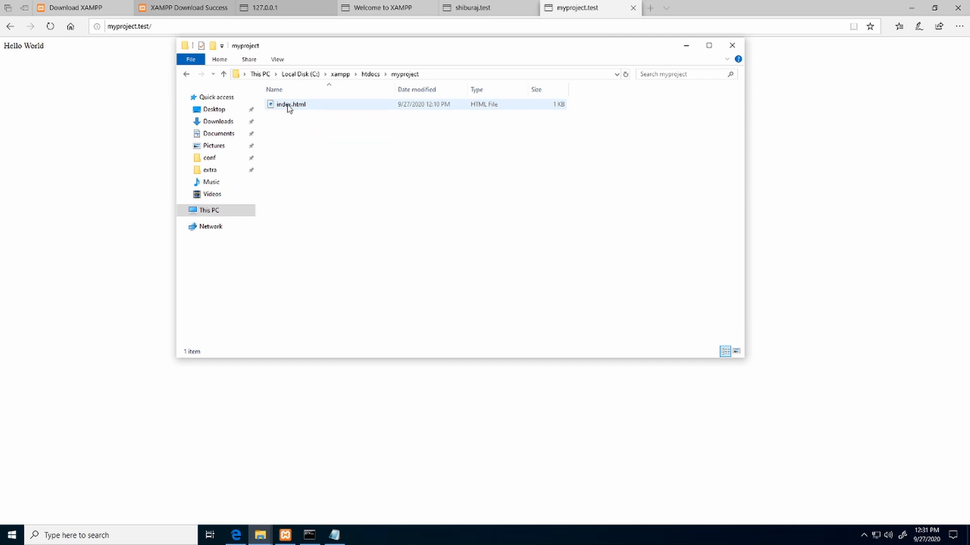
left_click(289, 106)
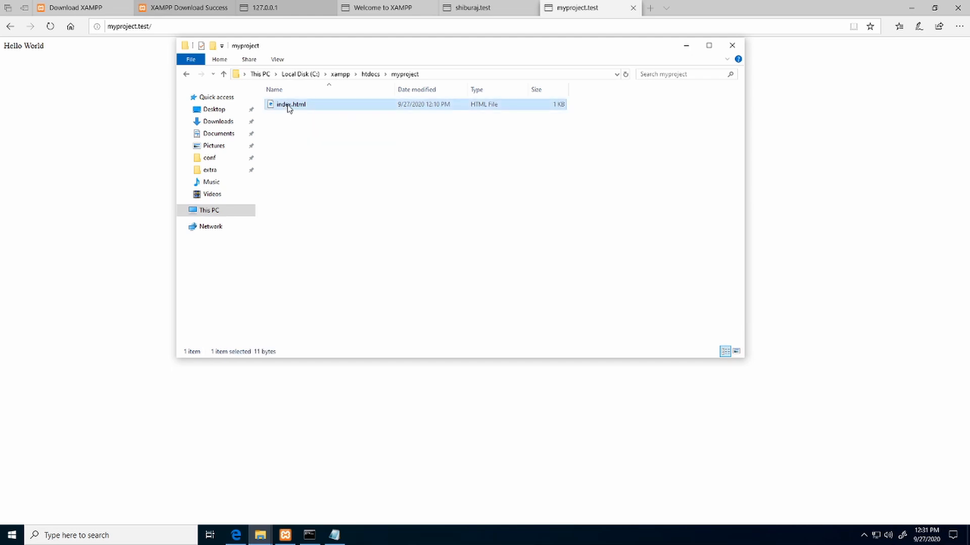
left_click(186, 74)
left_click(289, 141)
double_click(289, 139)
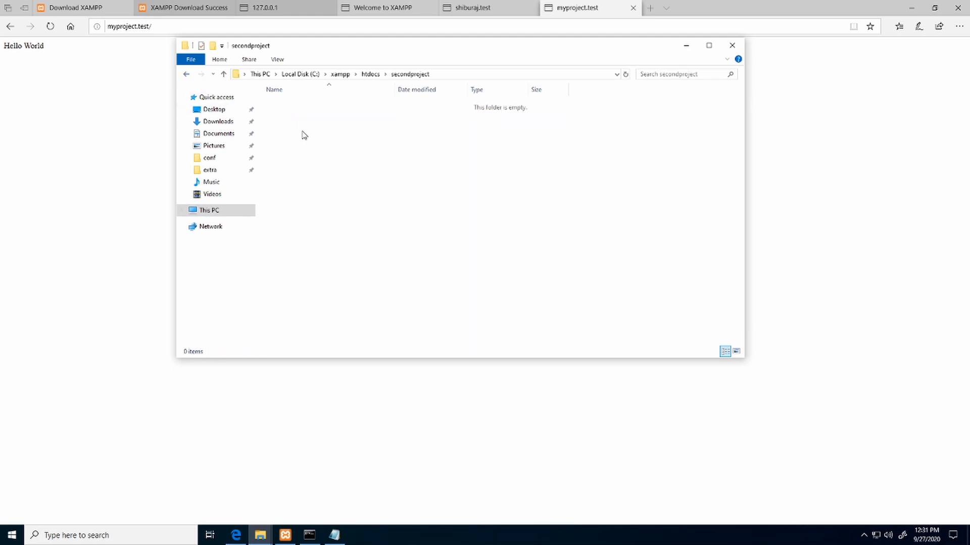
key("ctrl+v")
Replace the contents of index.html in the secondproject folder with "Second Project" in Notepad and save the file
left_click(315, 152)
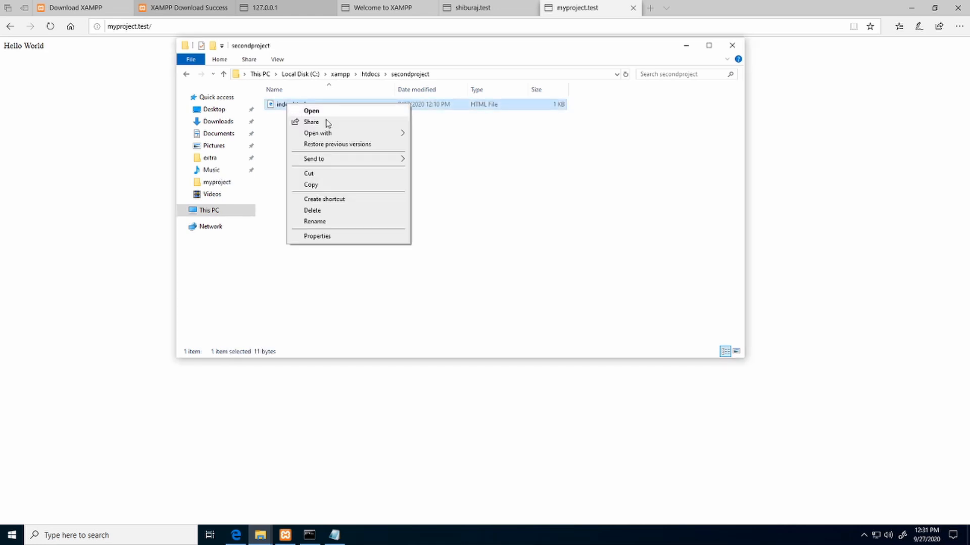
mouse_move(392, 134)
left_click(437, 157)
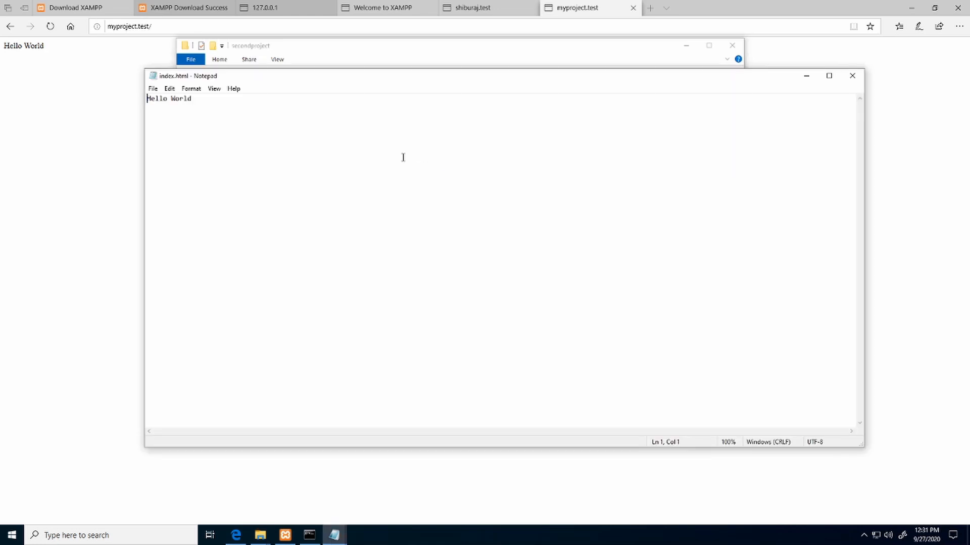
key("ctrl+a")
type("Second Project")
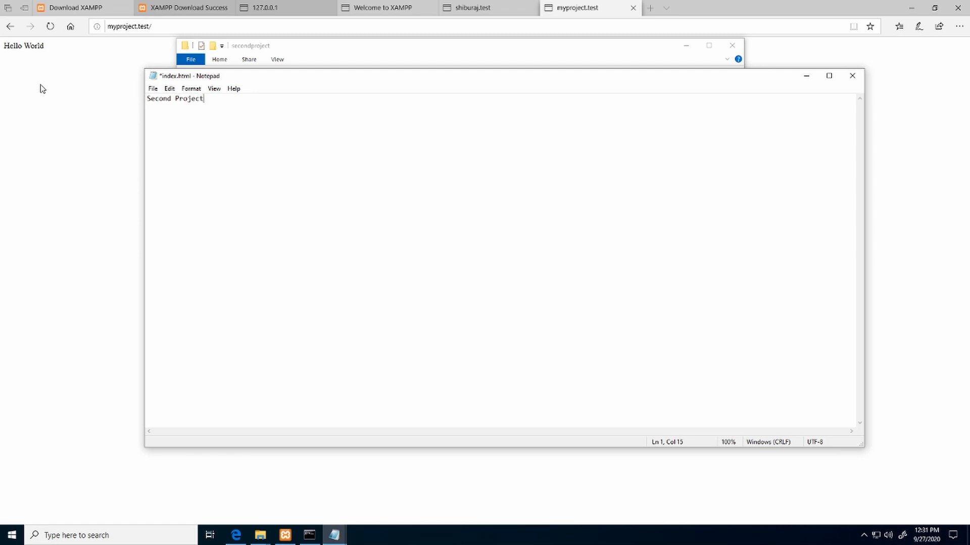
key("ctrl+s")
left_click(858, 78)
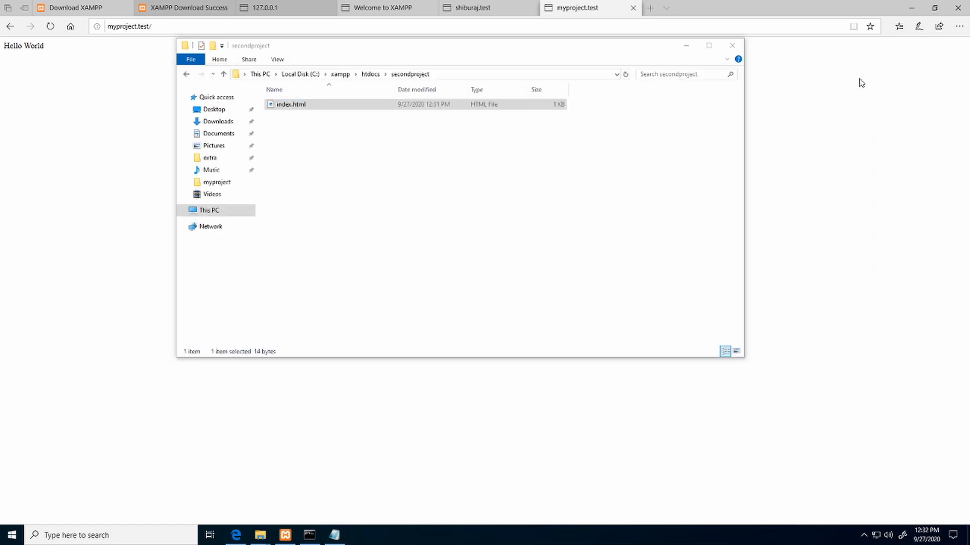
left_click(545, 209)
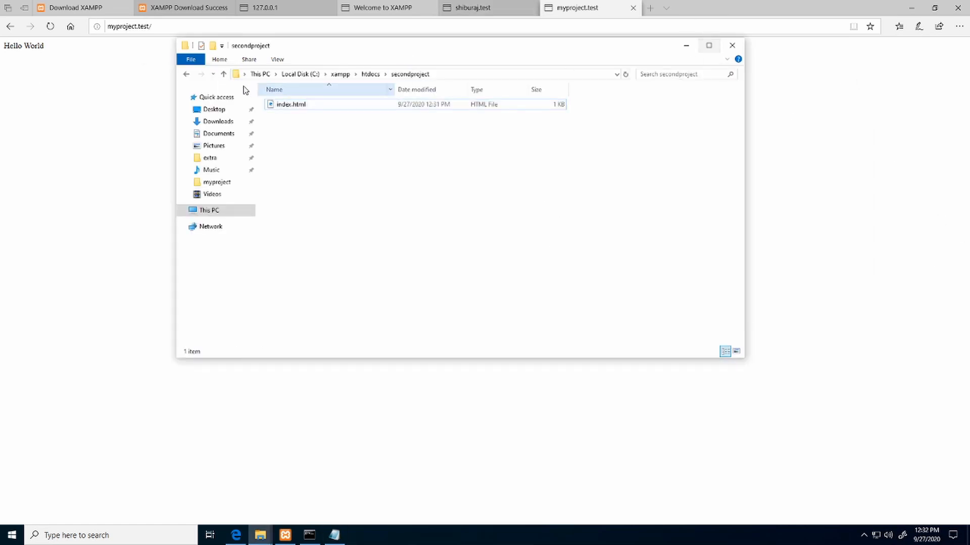
left_click(186, 74)
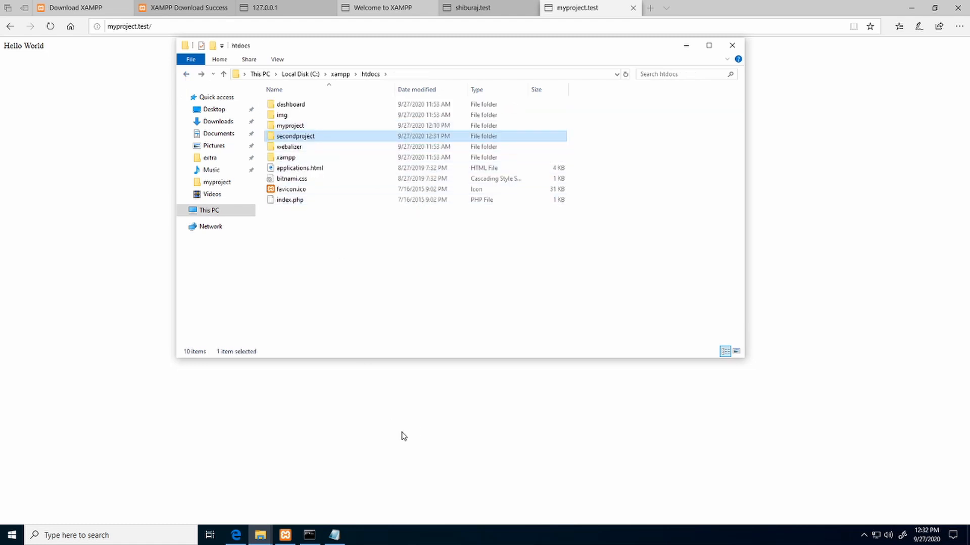
Add an entry to the hosts file in Notepad mapping 127.0.0.1 to newproject.com, and save it
left_click(335, 534)
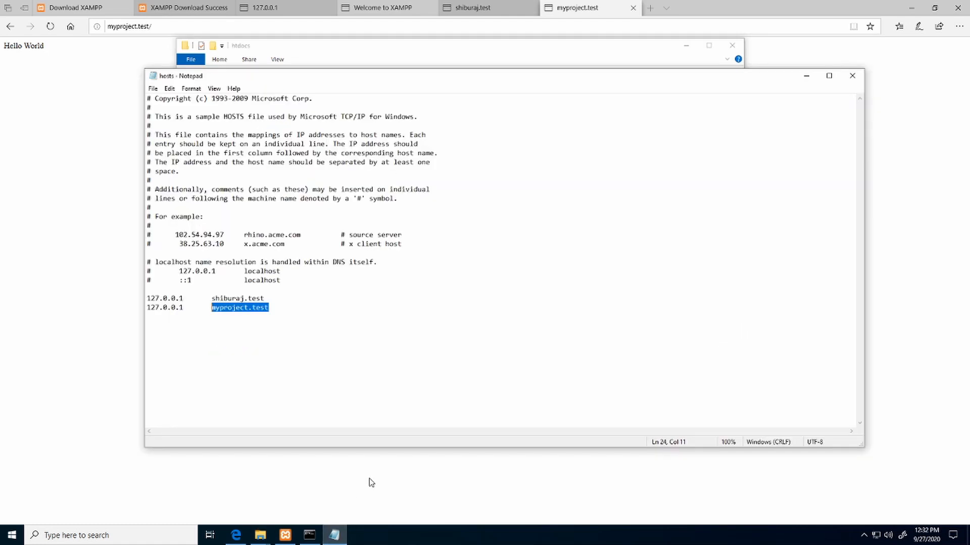
left_click(283, 309)
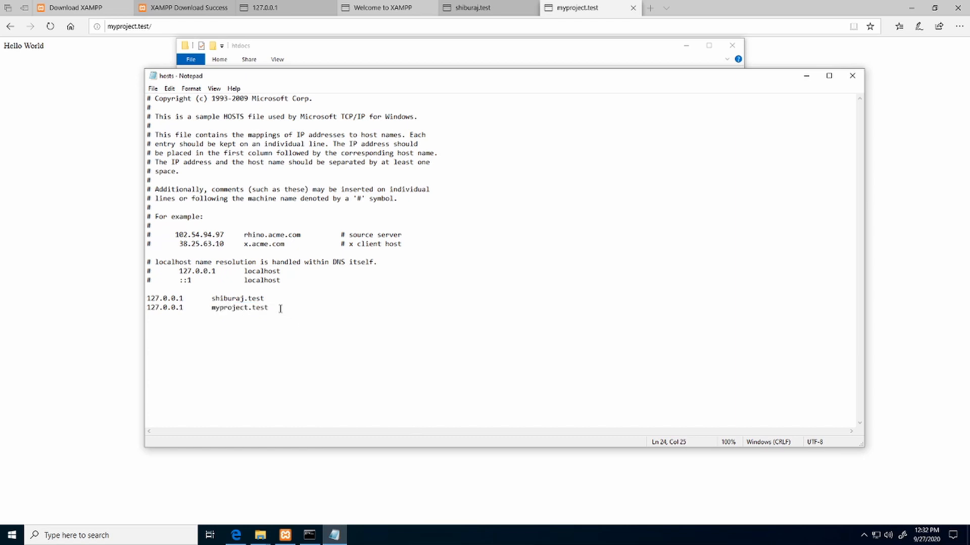
key("Return")
type("127.0.0.1")
key("Tab")
type("project")
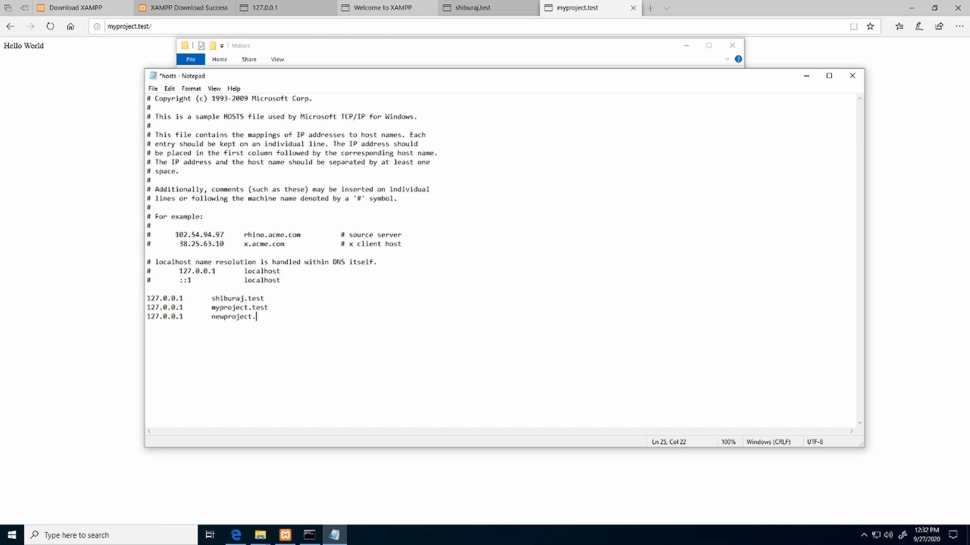
type(".com")
left_click_drag(268, 317, 211, 319)
left_click(269, 316)
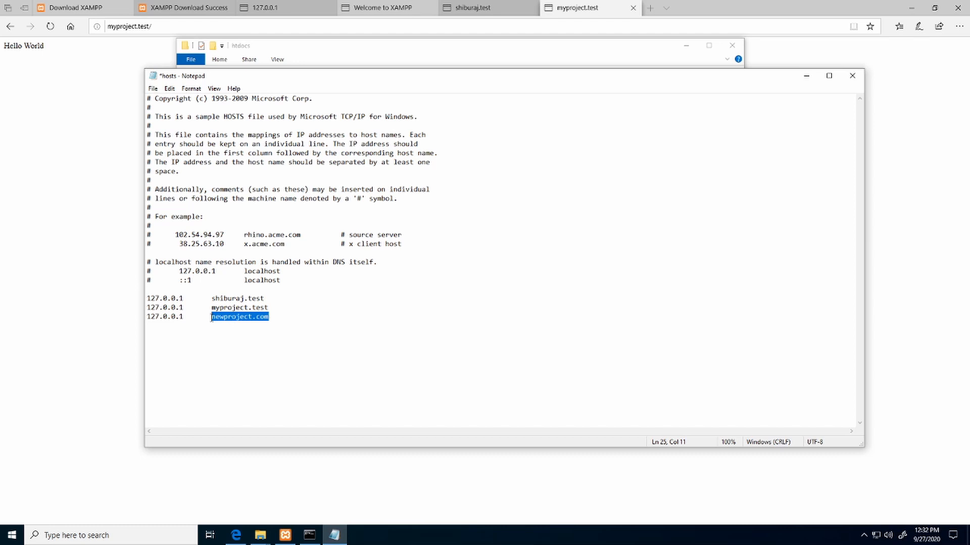
key("ctrl+s")
left_click(901, 260)
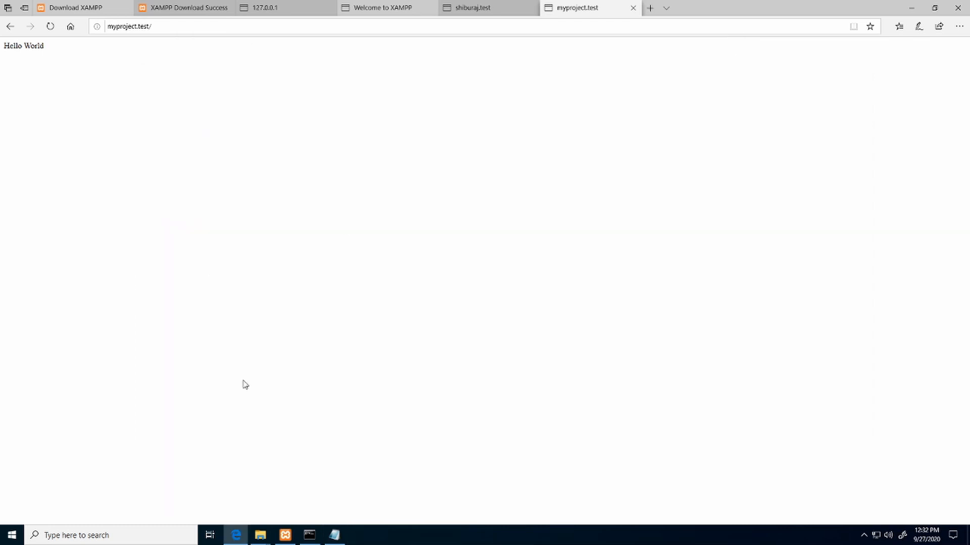
Switch to the XAMPP Control Panel, browse the Apache folder to conf\extra, and open httpd-vhosts.conf
left_click(335, 535)
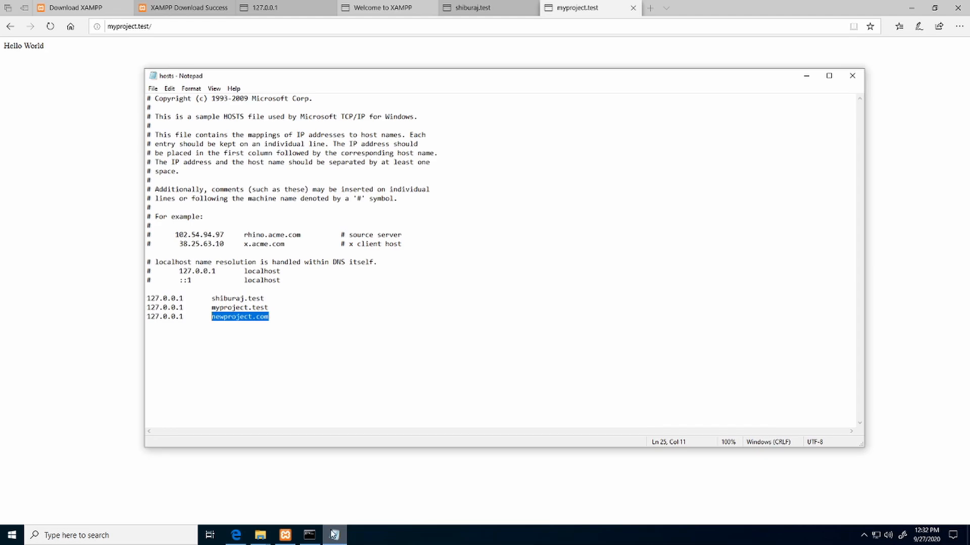
left_click(285, 535)
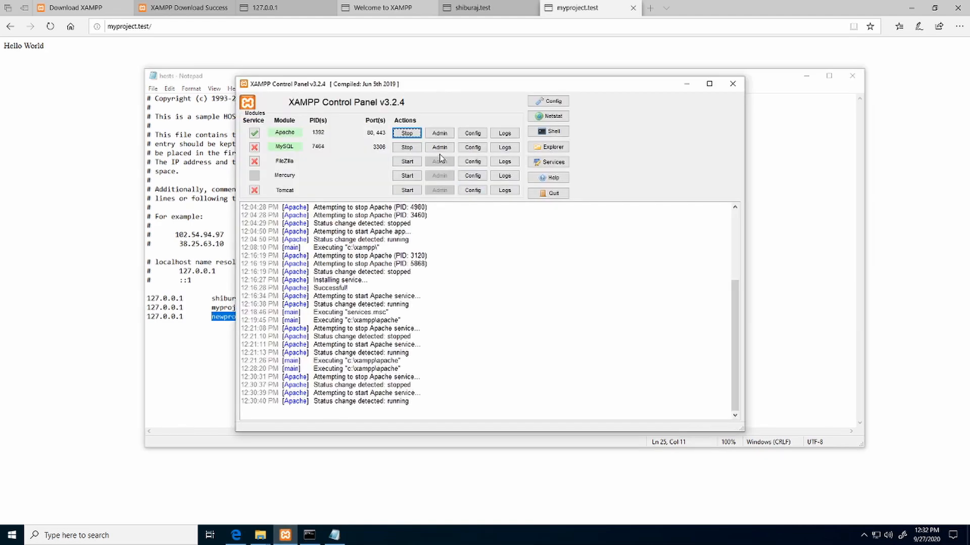
left_click(472, 134)
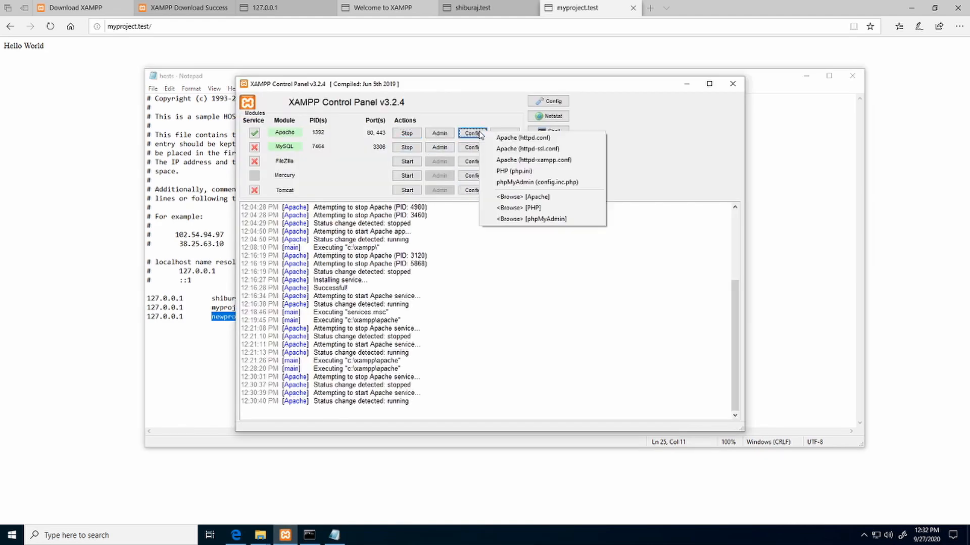
left_click(514, 198)
left_click(339, 171)
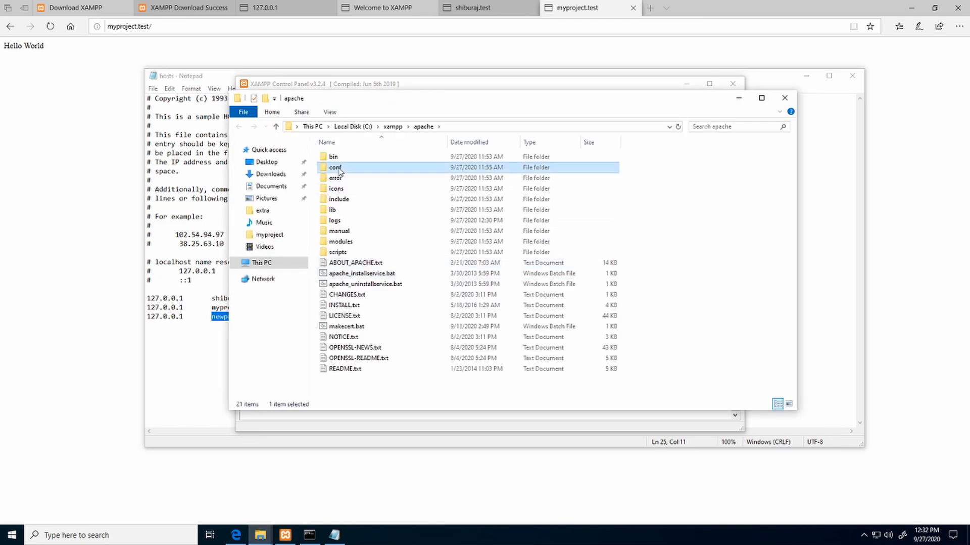
double_click(339, 172)
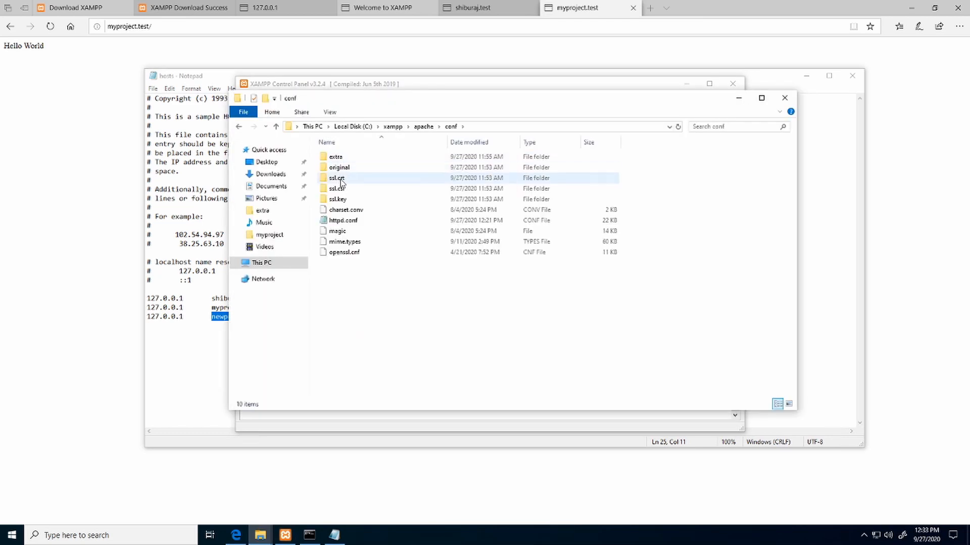
double_click(336, 157)
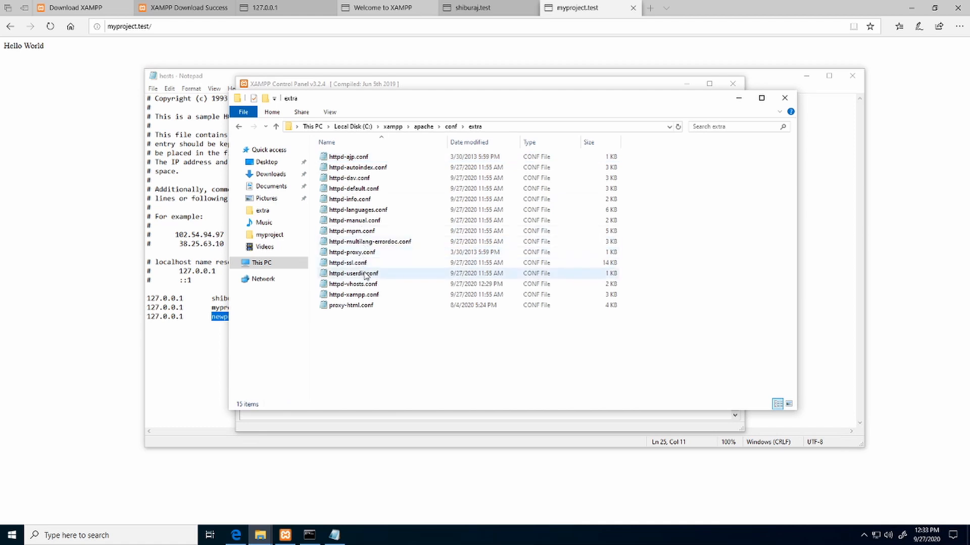
double_click(353, 284)
Duplicate the myproject.test VirtualHost block below the original in httpd-vhosts.conf, separated by a blank line
scroll(310, 241, "down", 4)
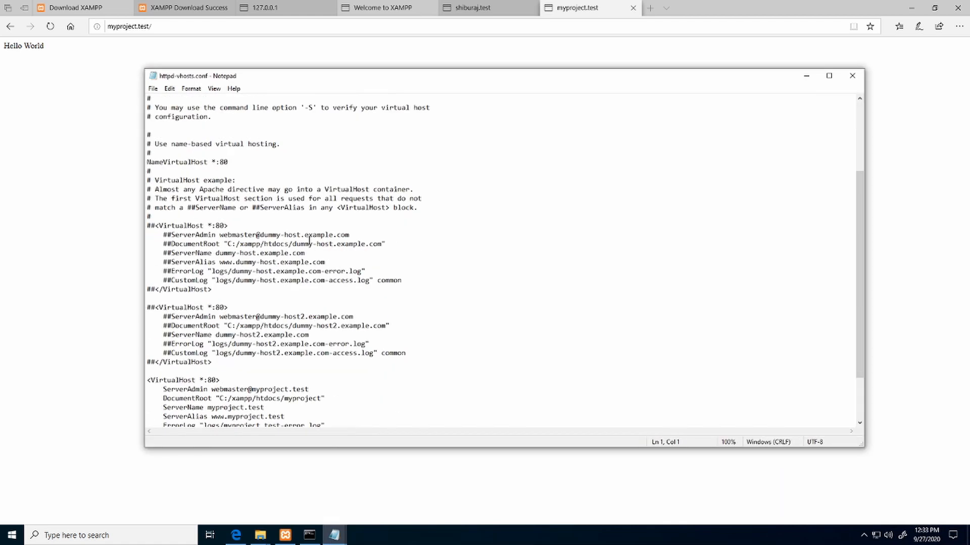
scroll(309, 241, "down", 3)
scroll(299, 264, "up", 1)
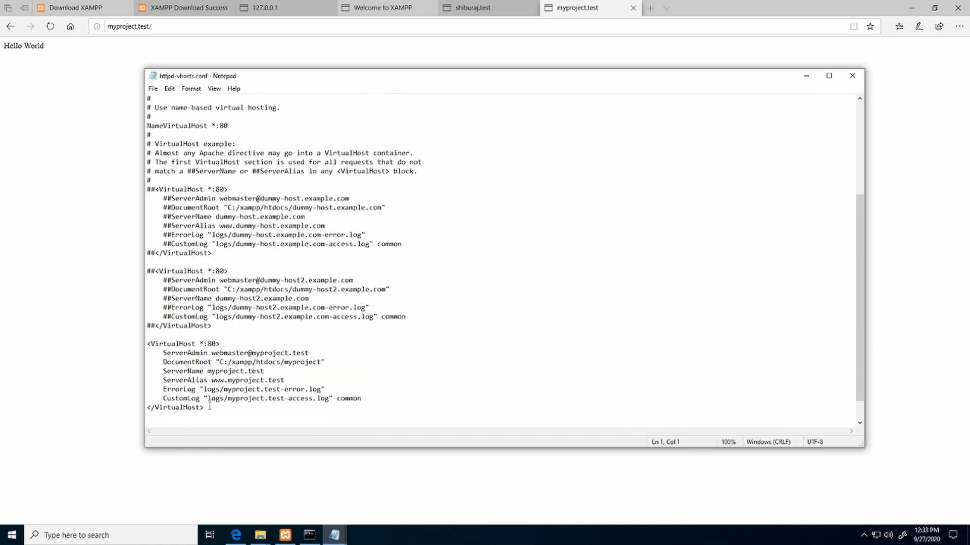
scroll(209, 406, "down", 1)
left_click_drag(210, 381, 146, 316)
key("ctrl+c")
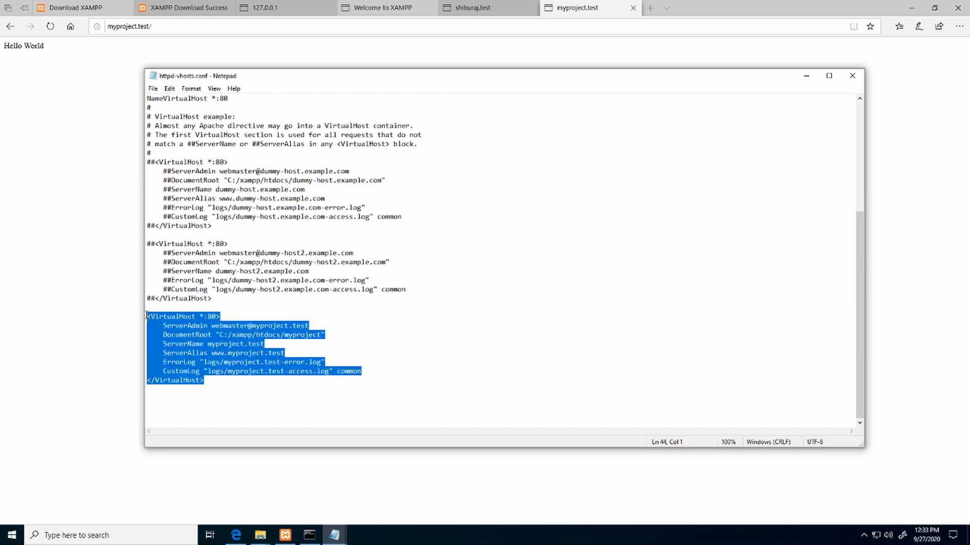
left_click(213, 383)
key("Return")
key("Return")
key("ctrl+v")
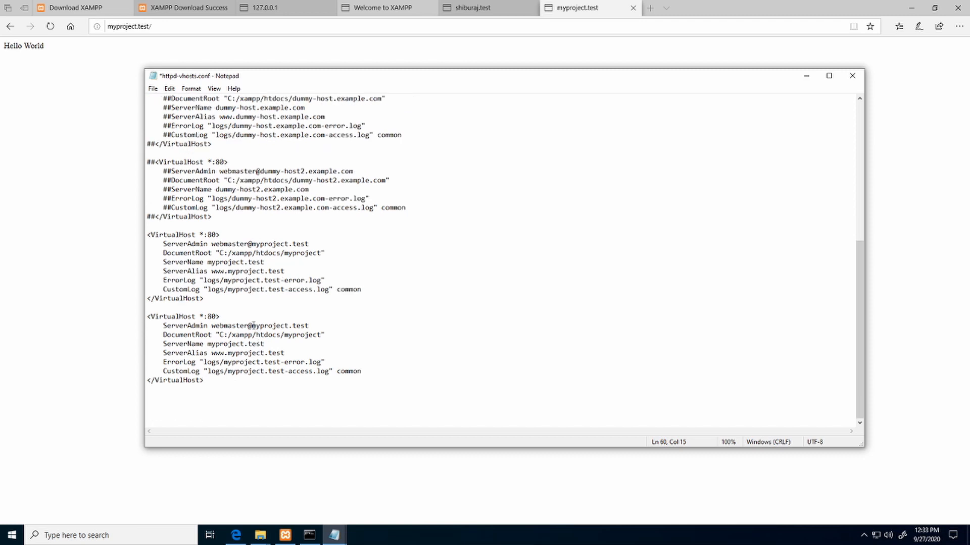
Replace myproject.test with newproject.com in the copied block's ServerAdmin, ServerName, ServerAlias, ErrorLog and CustomLog lines
left_click_drag(252, 326, 309, 326)
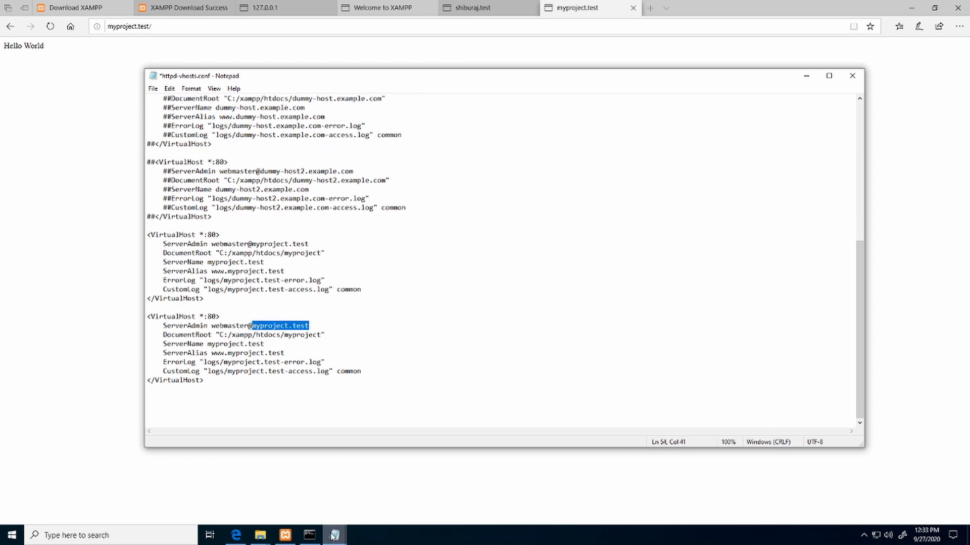
left_click(303, 505)
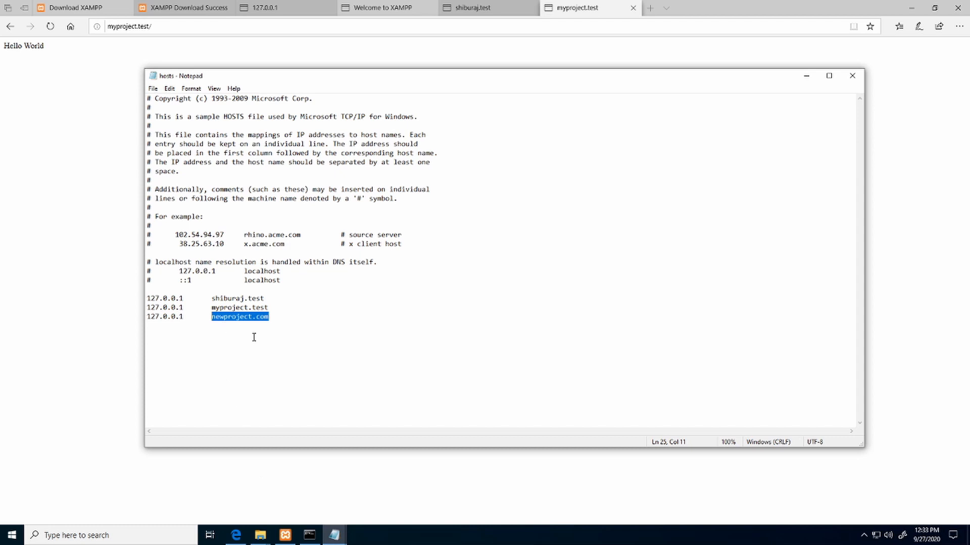
mouse_move(334, 536)
left_click(390, 472)
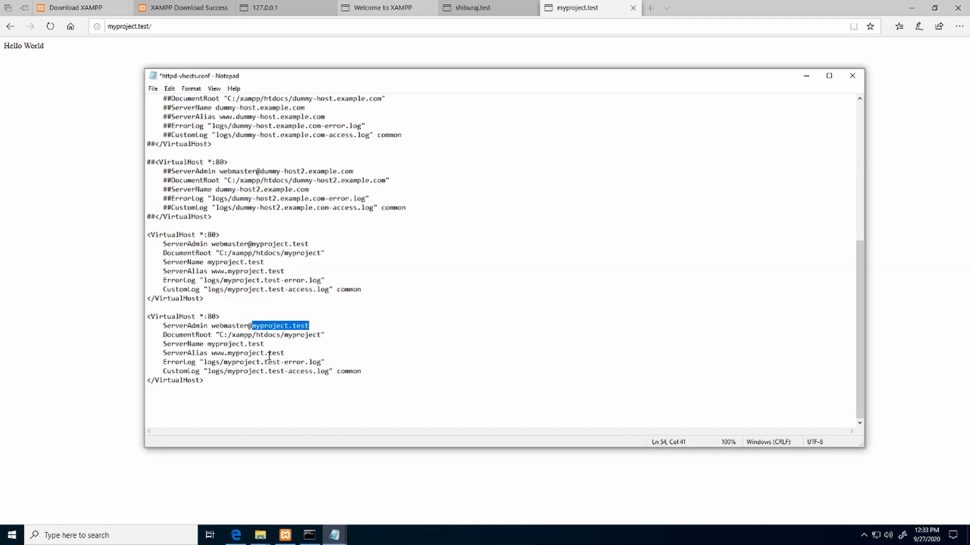
type("newproject.com")
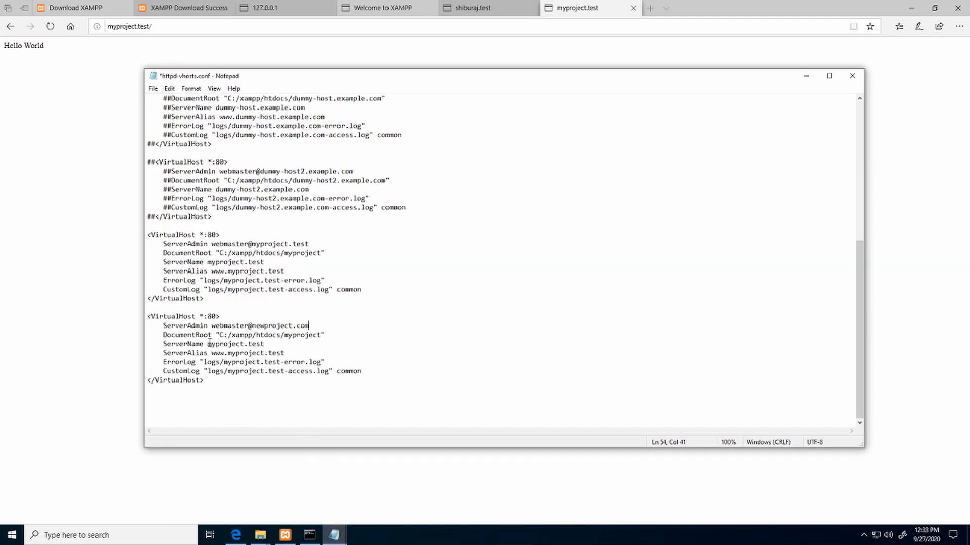
left_click_drag(208, 344, 287, 353)
type("newproject.com")
type("newproject.com")
left_click_drag(224, 363, 286, 372)
type("newproject.com")
type("newproject.com")
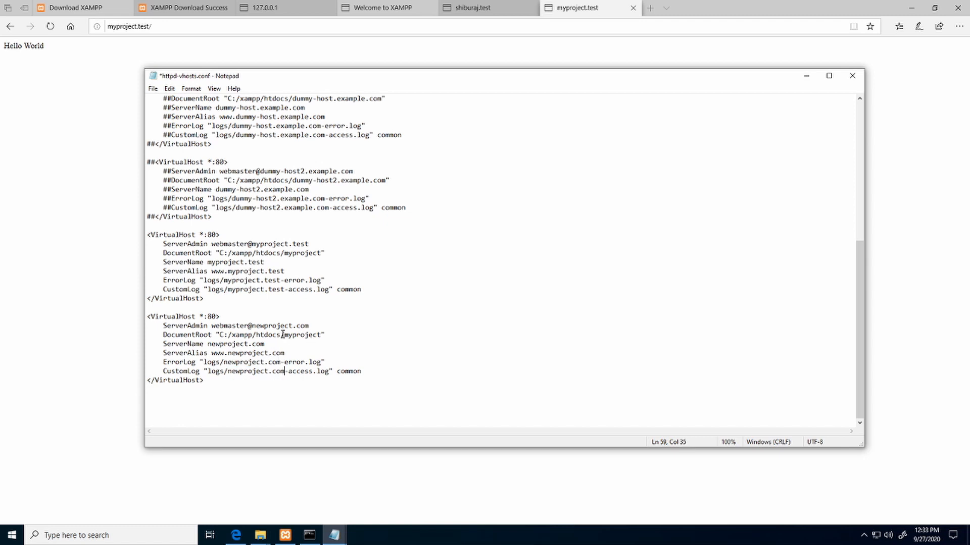
Set the new block's DocumentRoot to C:/xampp/htdocs/secondproject using the folder name copied from htdocs, then save and close httpd-vhosts.conf
left_click_drag(283, 335, 320, 335)
left_click(261, 536)
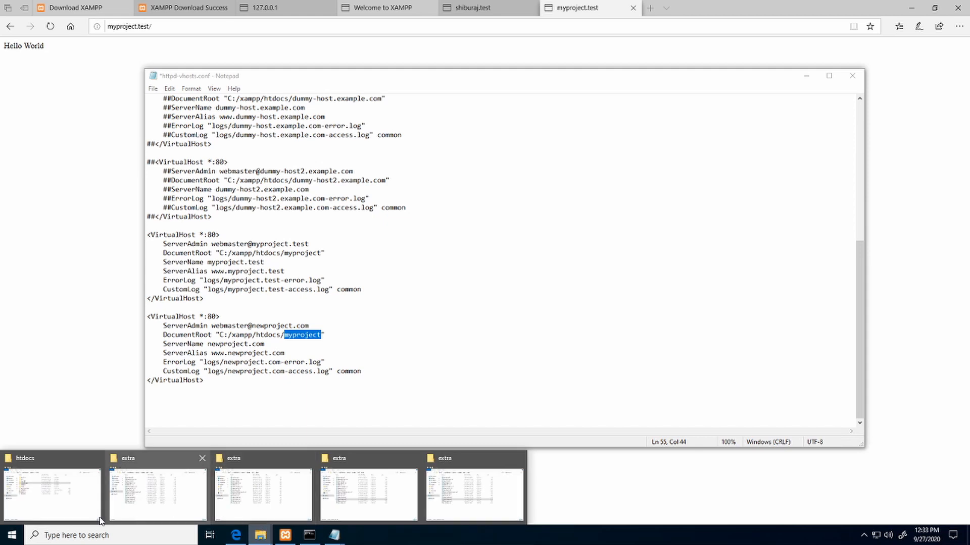
left_click(61, 512)
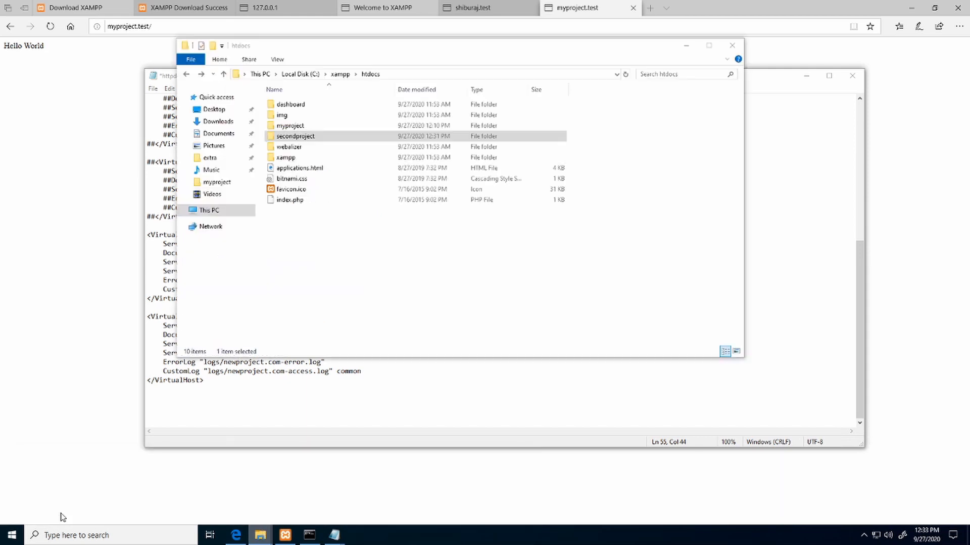
left_click(301, 137)
key("ctrl+c")
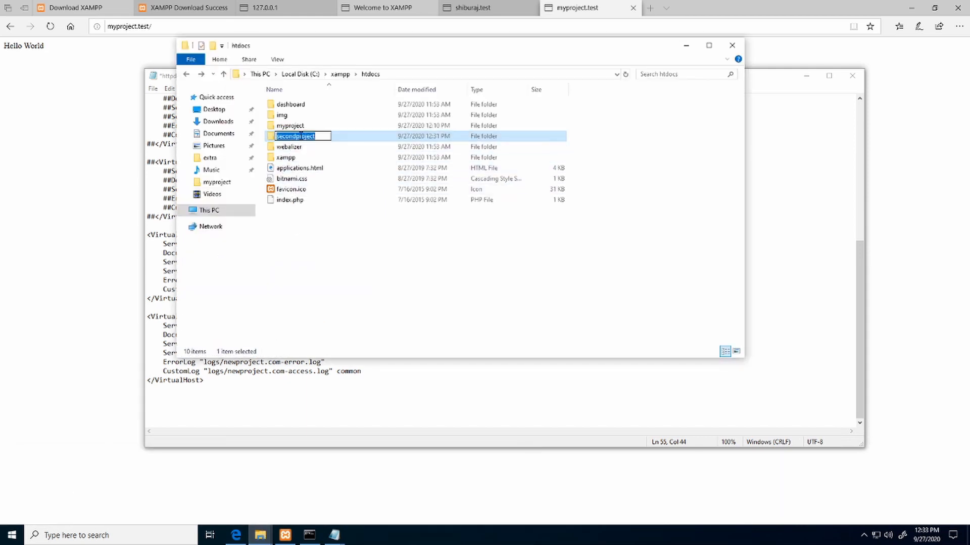
left_click(359, 262)
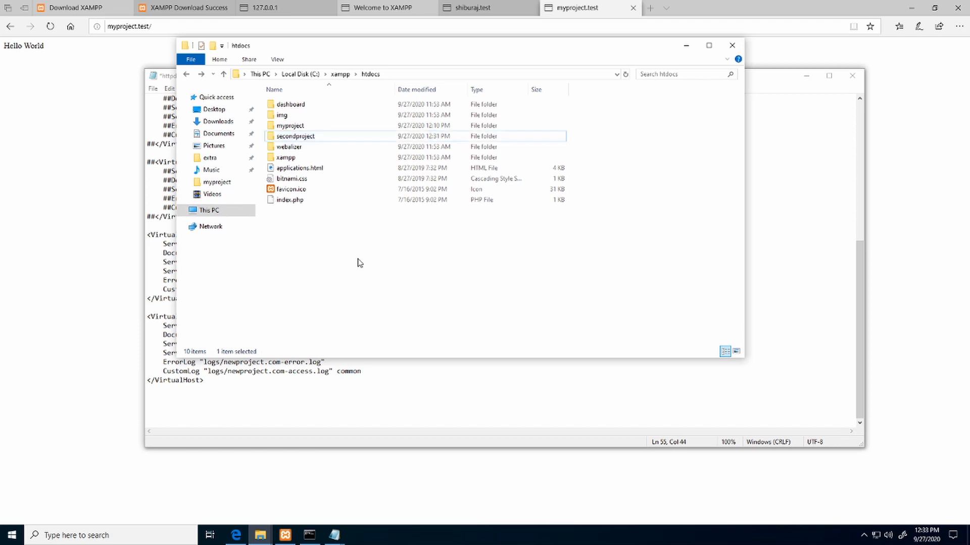
left_click(335, 534)
left_click(361, 474)
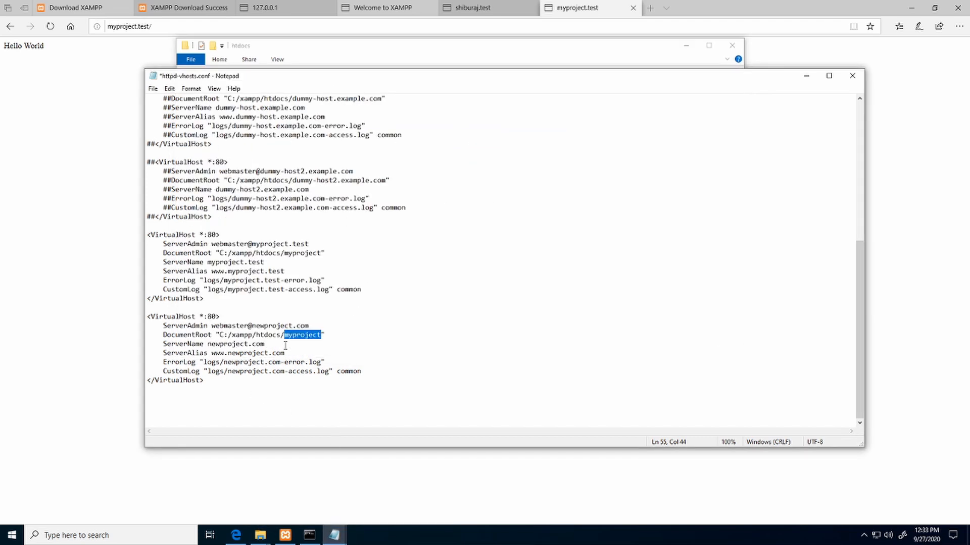
key("ctrl+v")
key("ctrl+s")
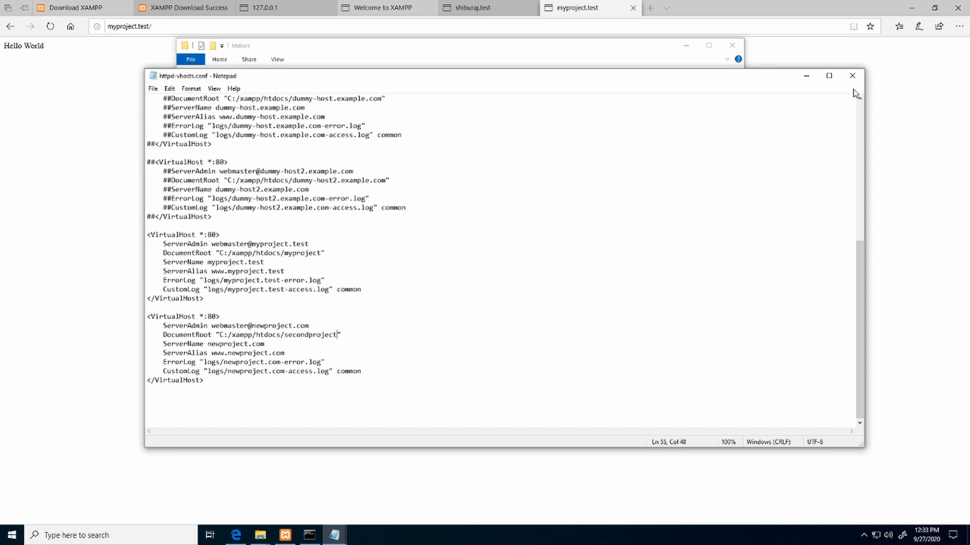
left_click(852, 75)
Restart the Apache service from the XAMPP Control Panel by stopping it and starting it again
left_click(286, 538)
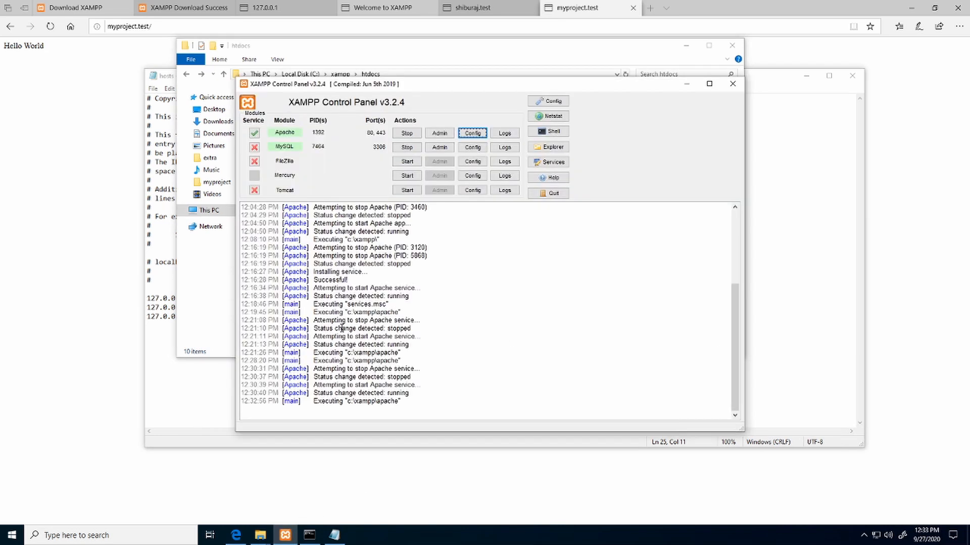
left_click(407, 133)
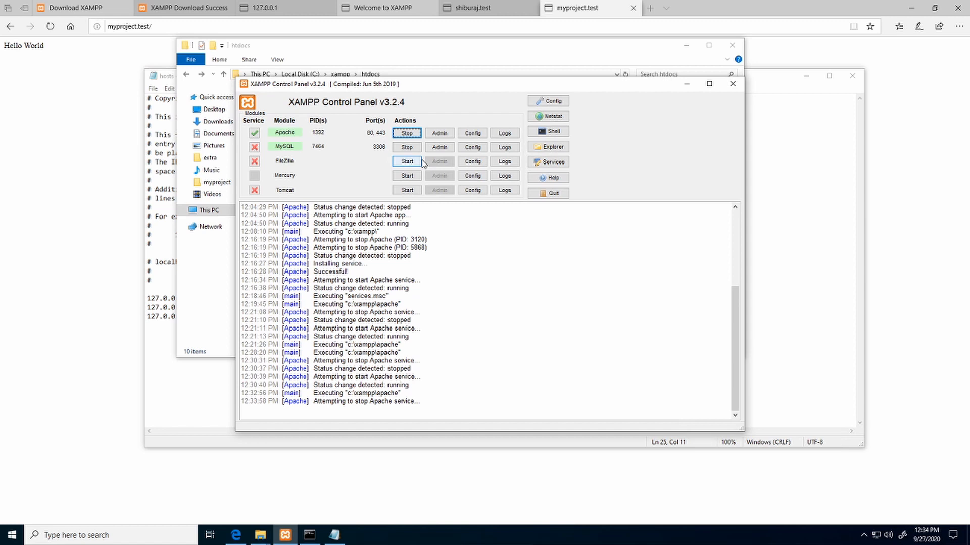
left_click(414, 134)
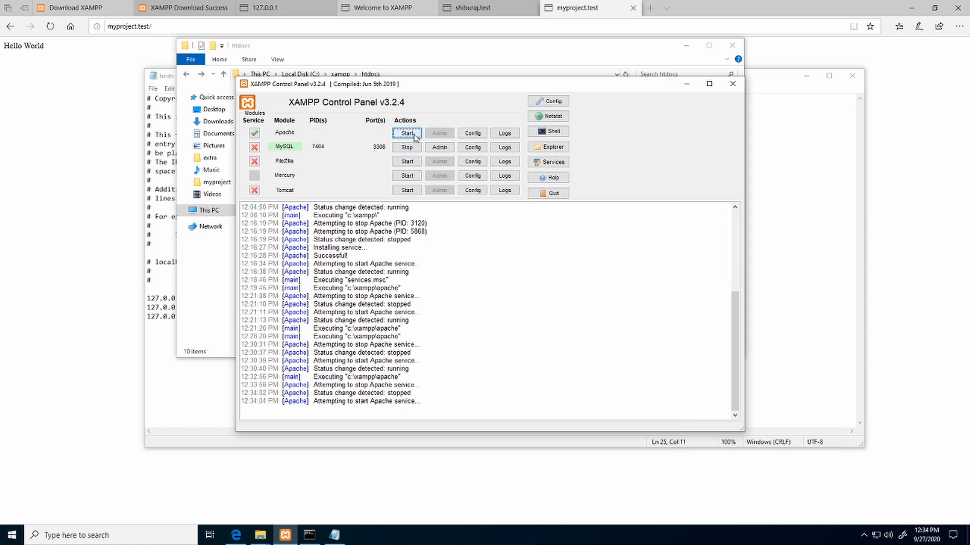
left_click(101, 133)
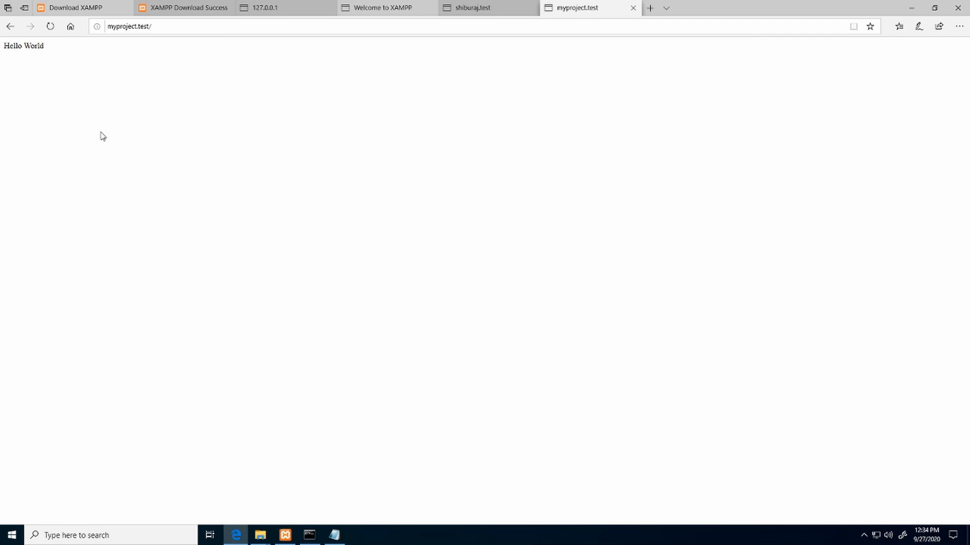
left_click(650, 8)
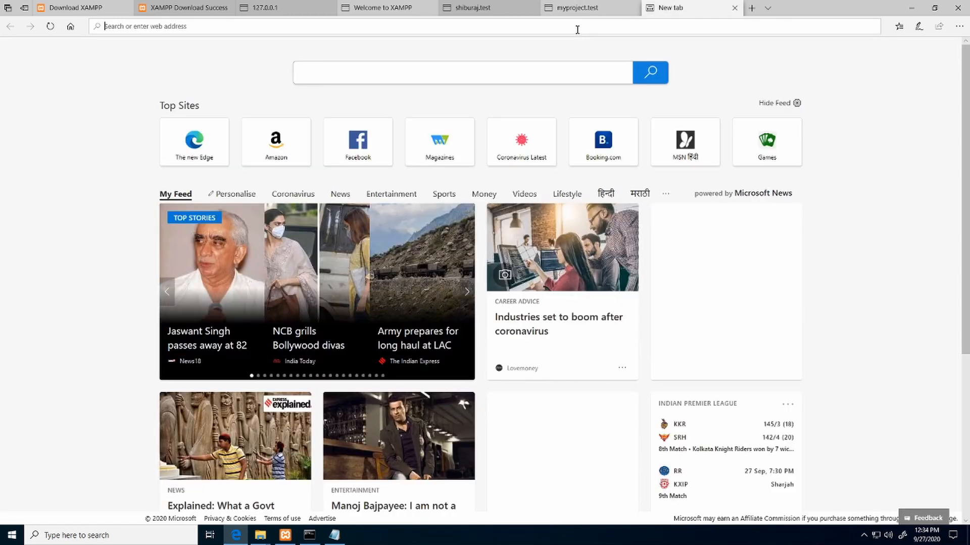
type("http://")
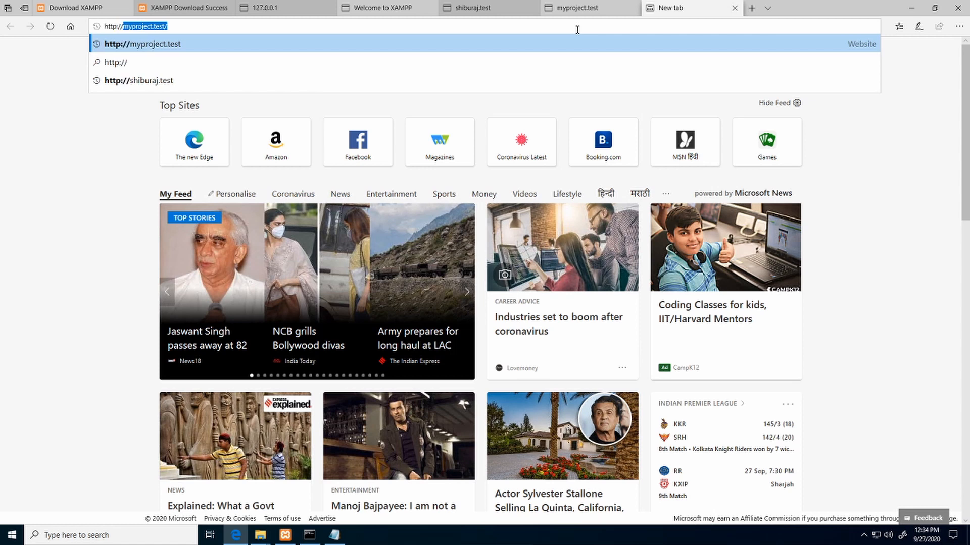
type("newp")
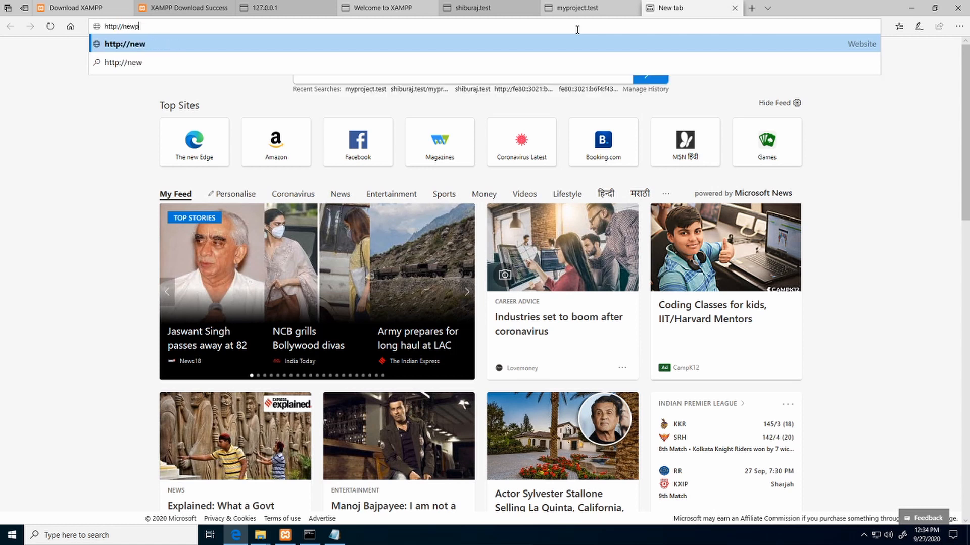
type("roject.com")
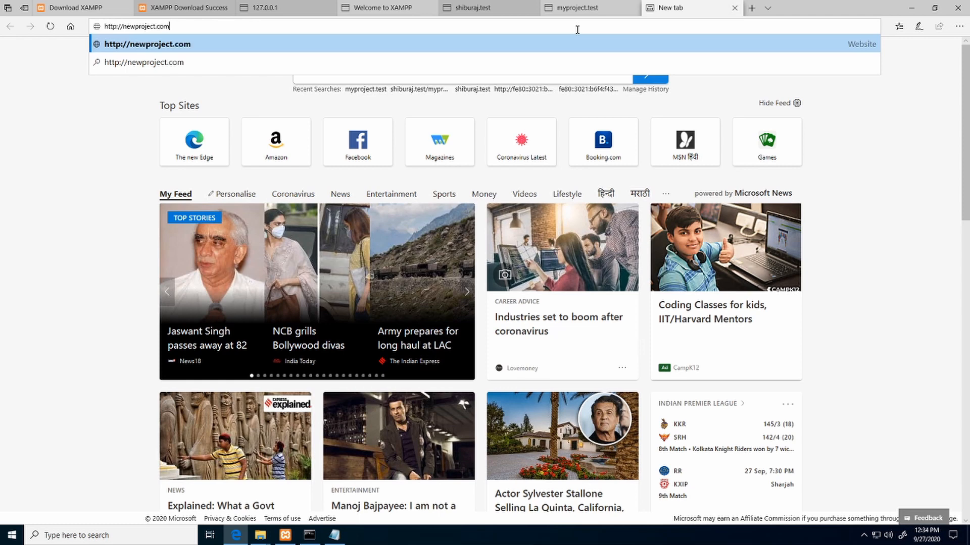
key("Return")
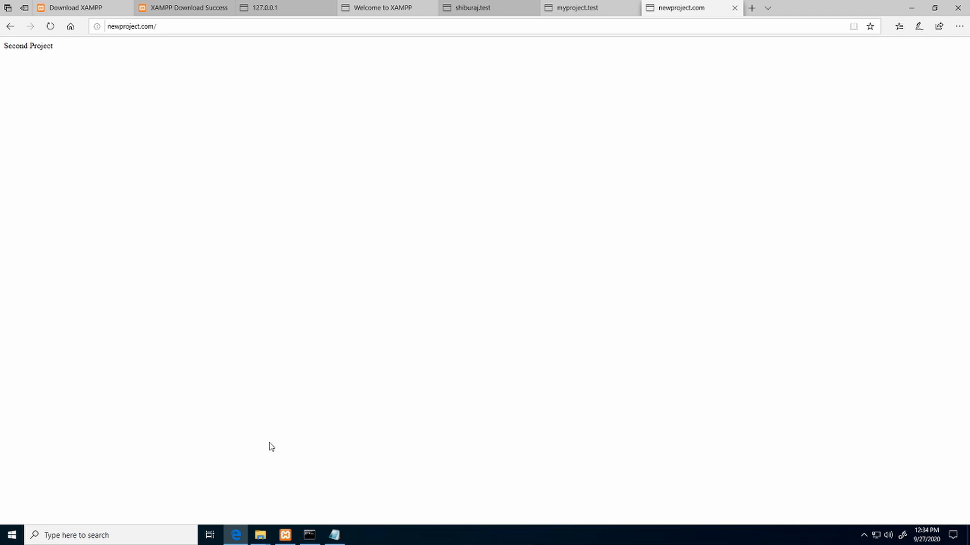
left_click(335, 539)
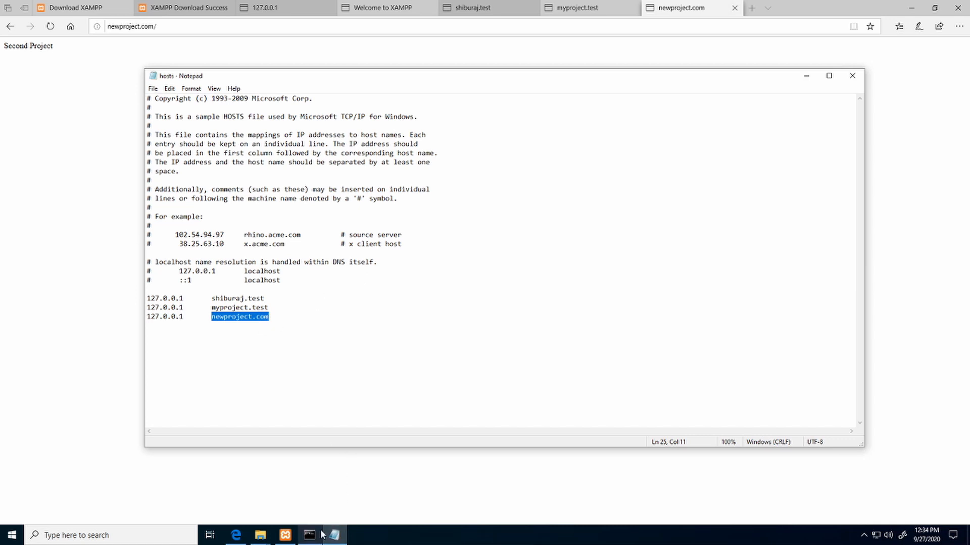
left_click(288, 537)
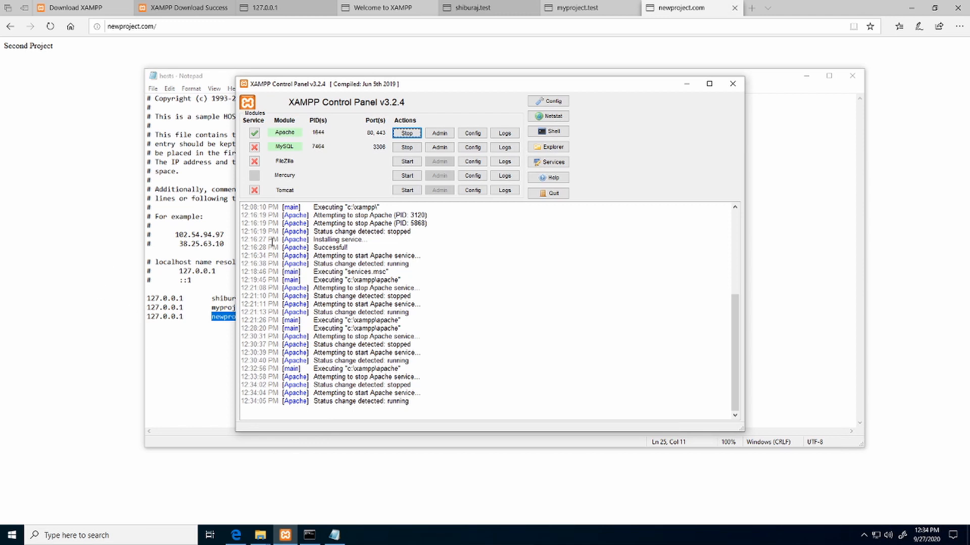
left_click(207, 280)
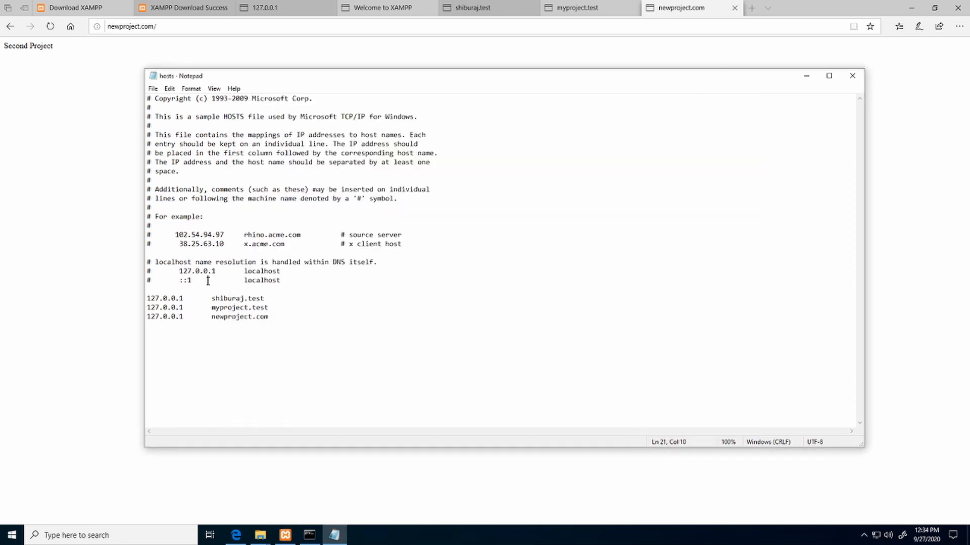
left_click(192, 282)
left_click(258, 317)
left_click(157, 327)
Go to google.com in a new browser tab and search for hotfileeditor
left_click(752, 8)
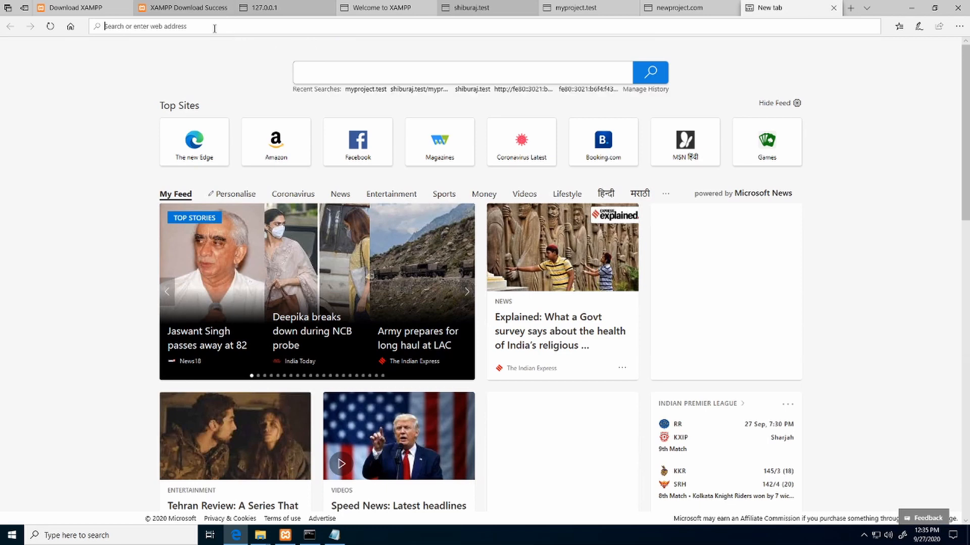
type("goo")
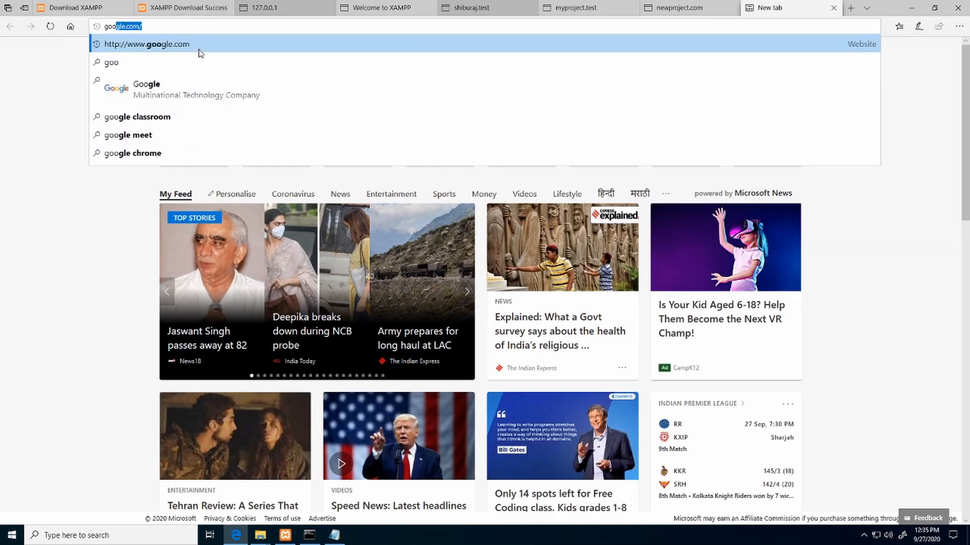
key("Return")
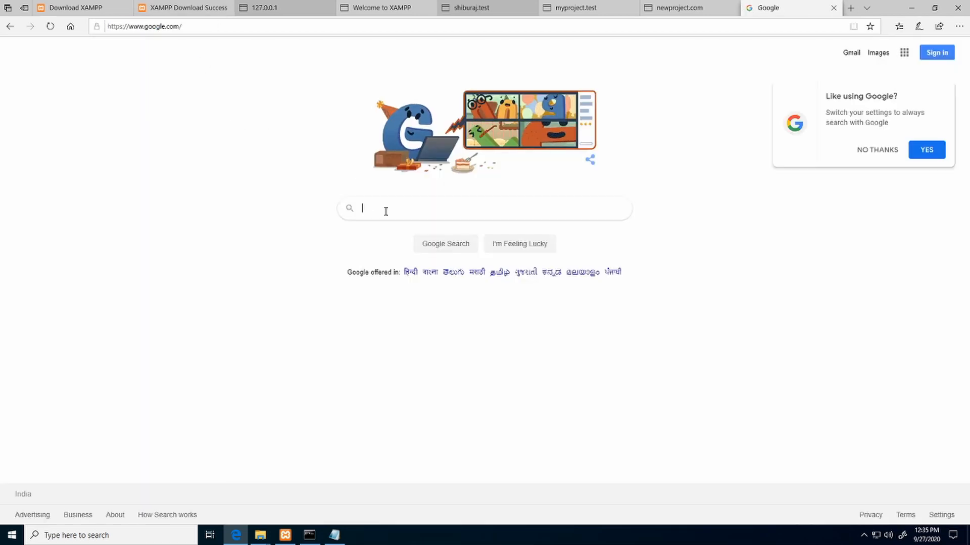
left_click(386, 210)
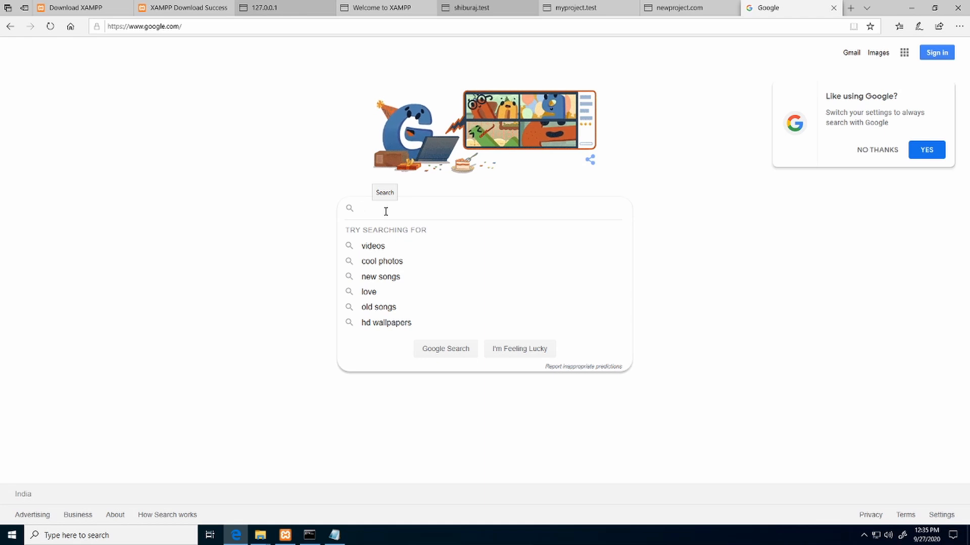
type("hotfiles")
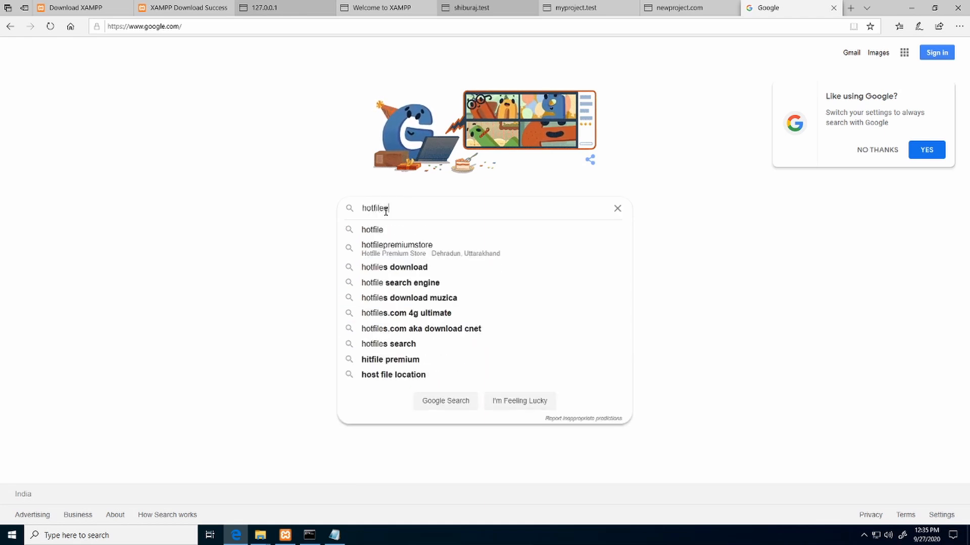
key("BackSpace")
type("editor")
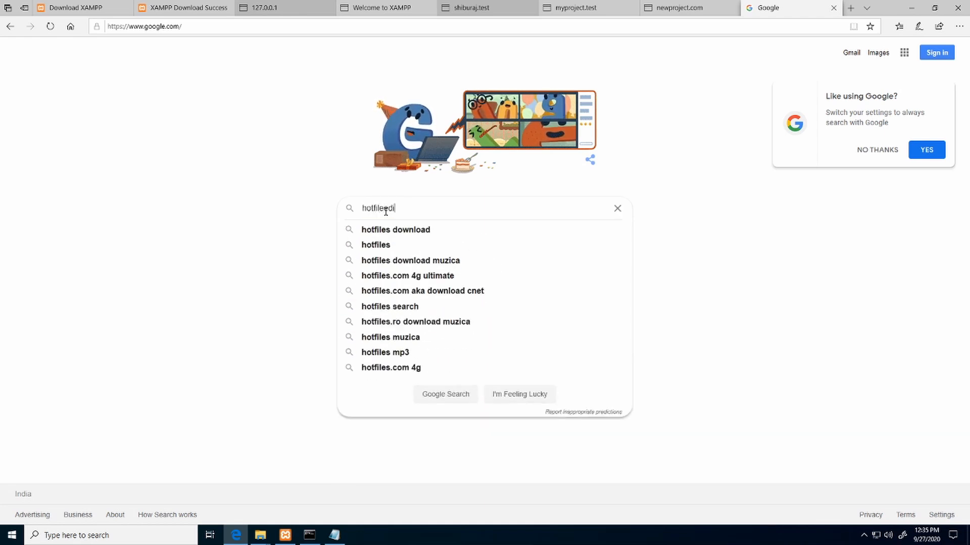
key("Return")
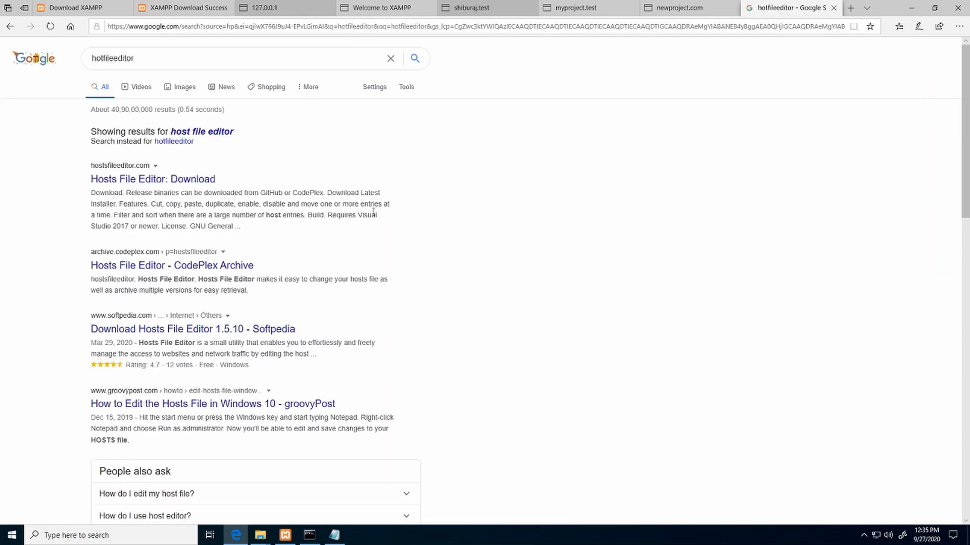
Open the Hosts File Editor download site from the search results and run its latest installer
left_click(172, 180)
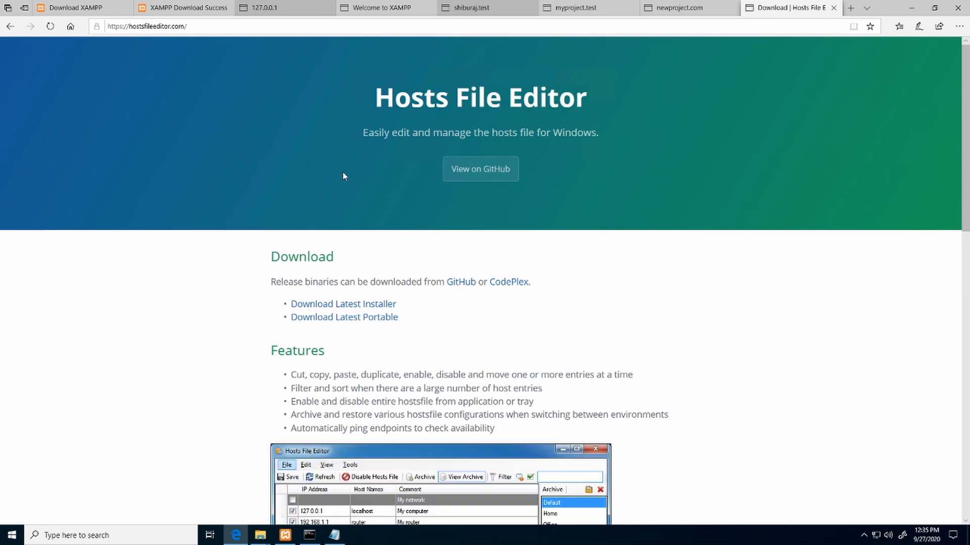
left_click(352, 305)
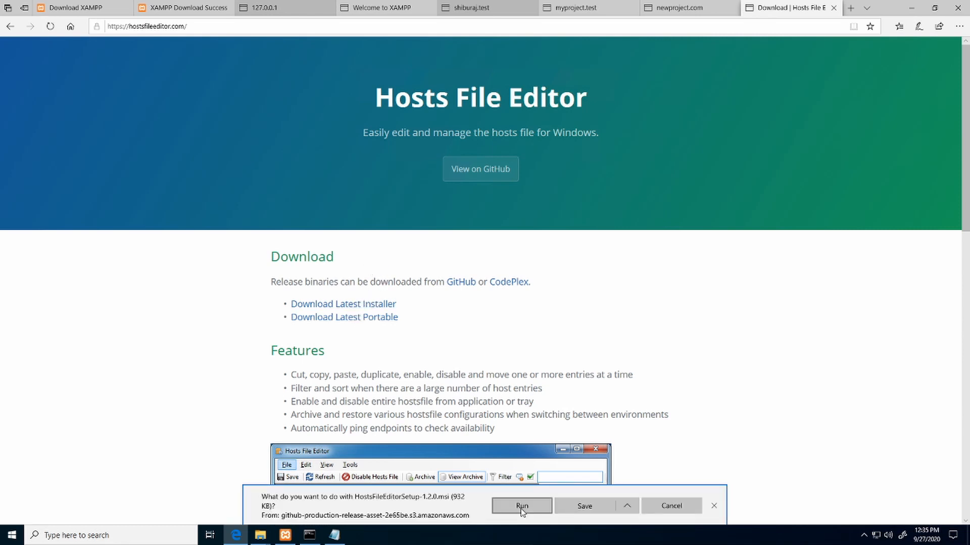
left_click(522, 506)
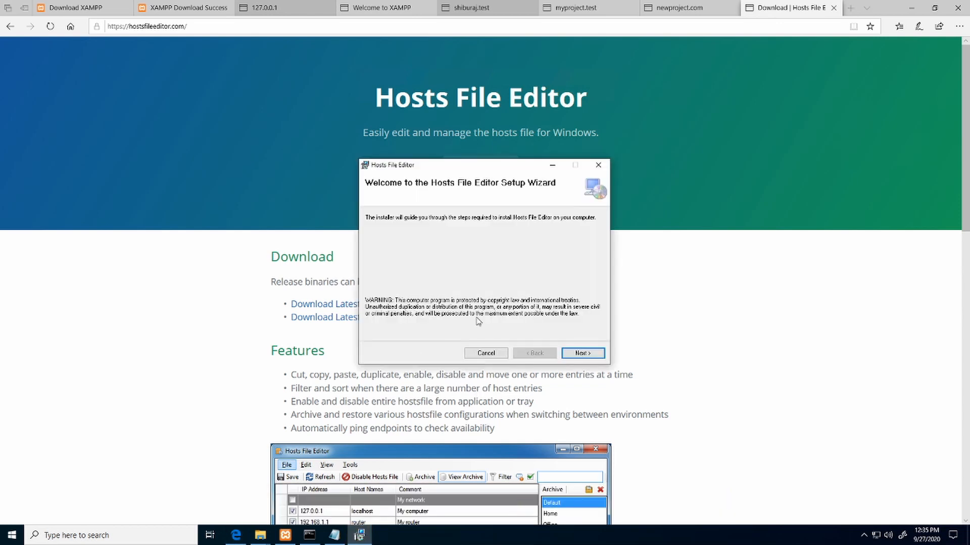
Install Hosts File Editor by agreeing to the license and keeping the default folder and Just me option, then close the wizard
left_click(572, 352)
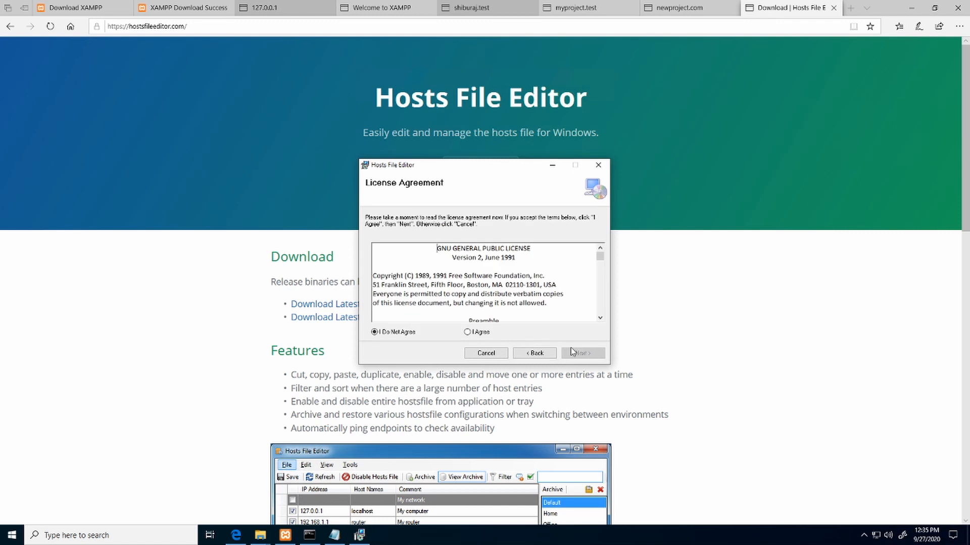
left_click(483, 334)
left_click(573, 352)
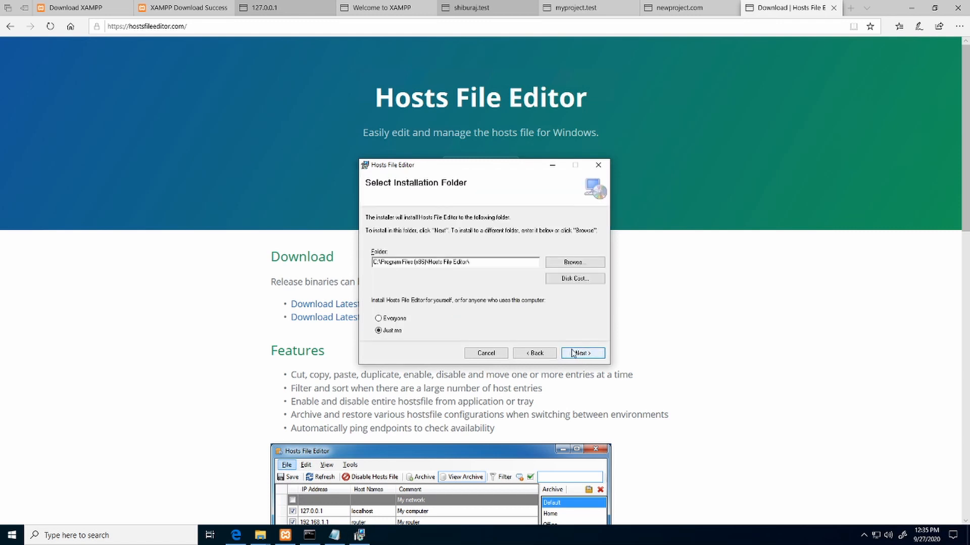
left_click(588, 356)
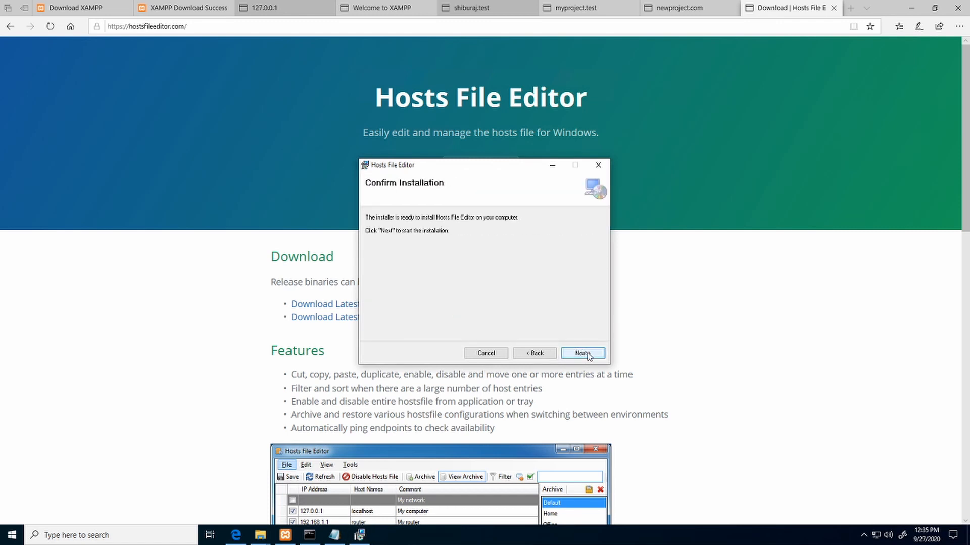
left_click(583, 353)
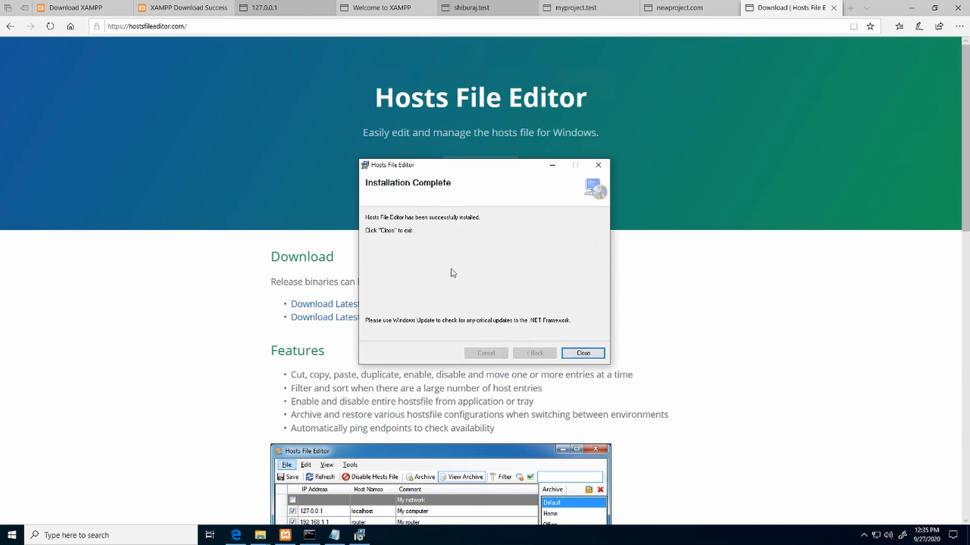
left_click(582, 353)
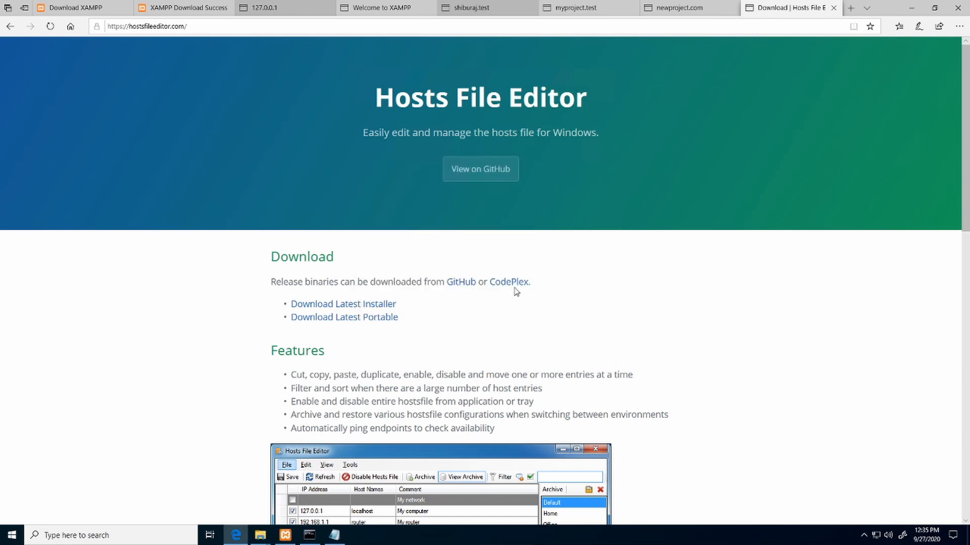
Close the Hosts File Editor download page and launch the installed Hosts File Editor, moving its window toward the middle of the screen
left_click(834, 7)
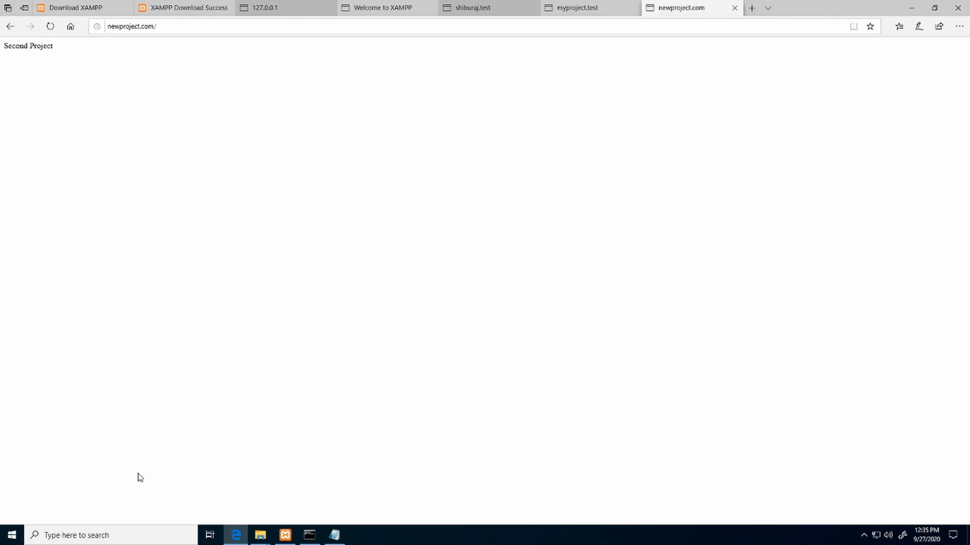
left_click(2, 539)
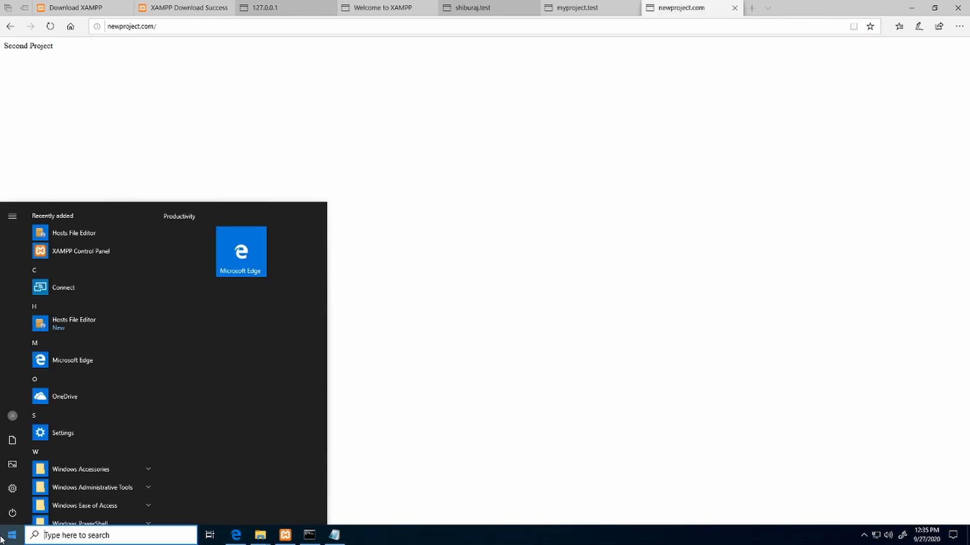
left_click(80, 233)
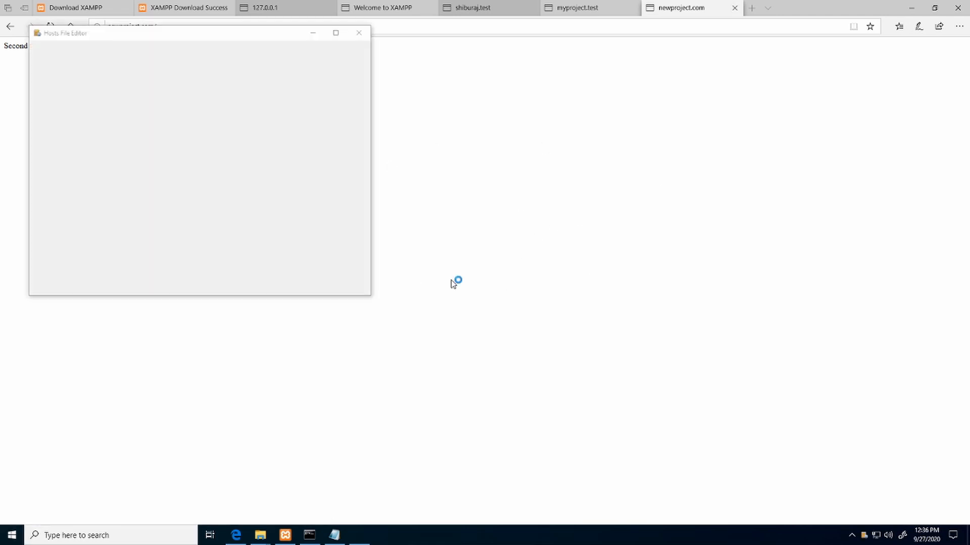
left_click_drag(204, 33, 586, 91)
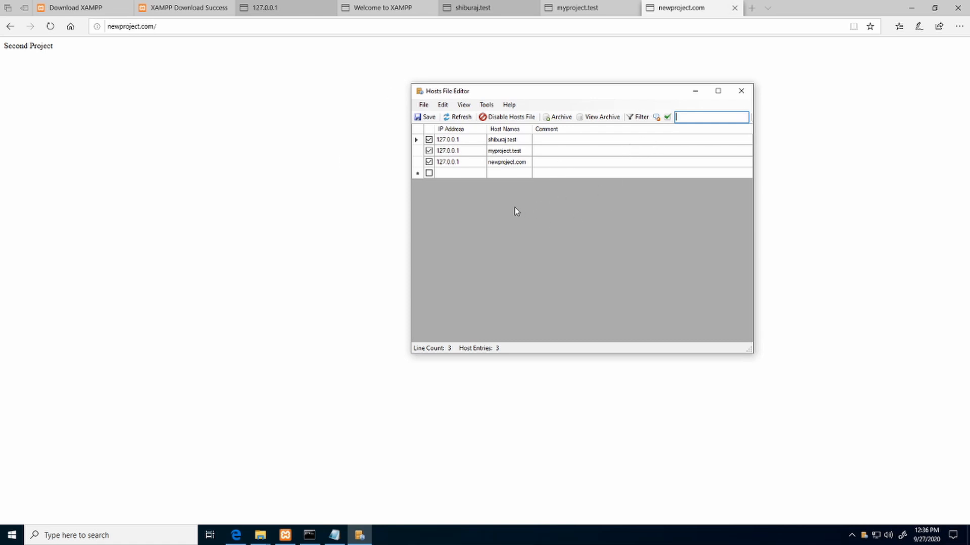
Add a hosts entry with IP address 127.0.0.1 and host name shibu2.test, and enable it
left_click(452, 174)
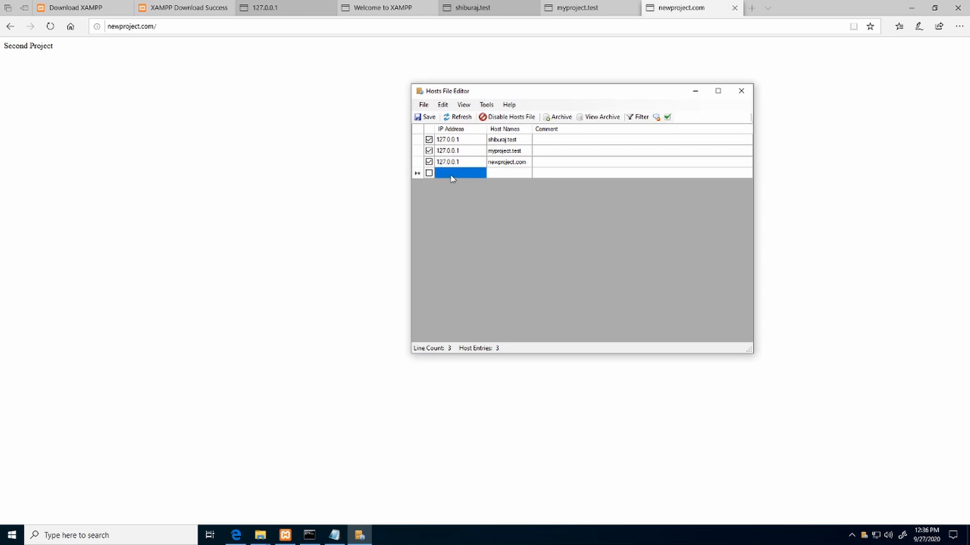
type("127.0.0.1")
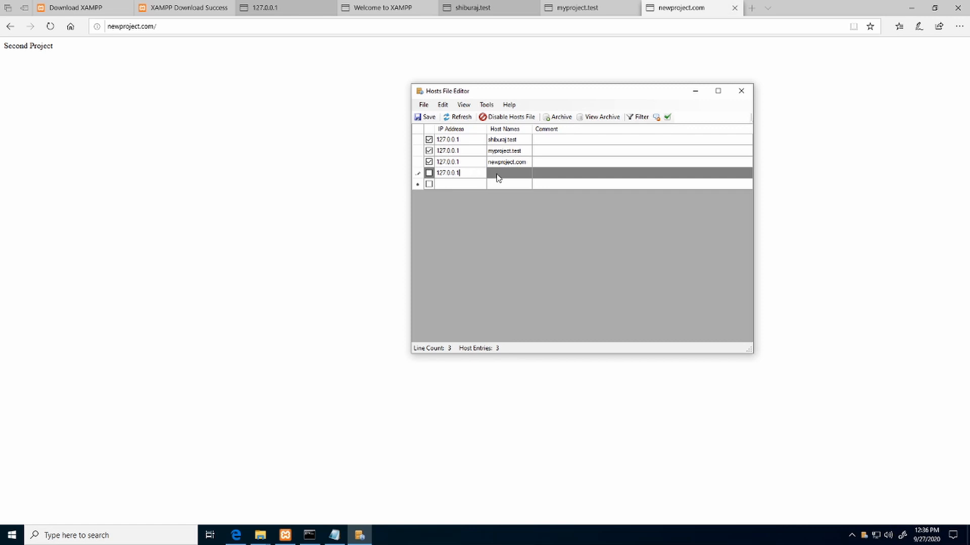
left_click(502, 175)
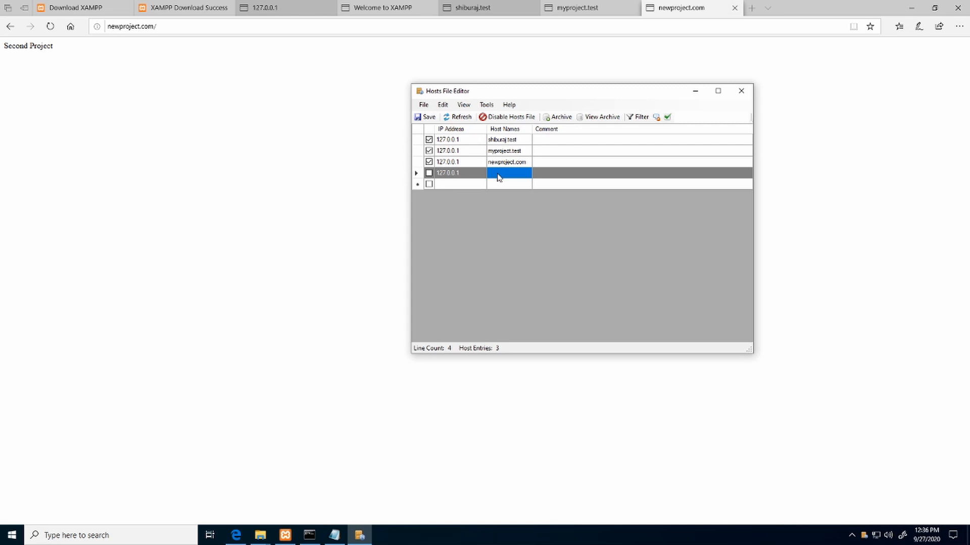
type("shibu2.test")
left_click(430, 173)
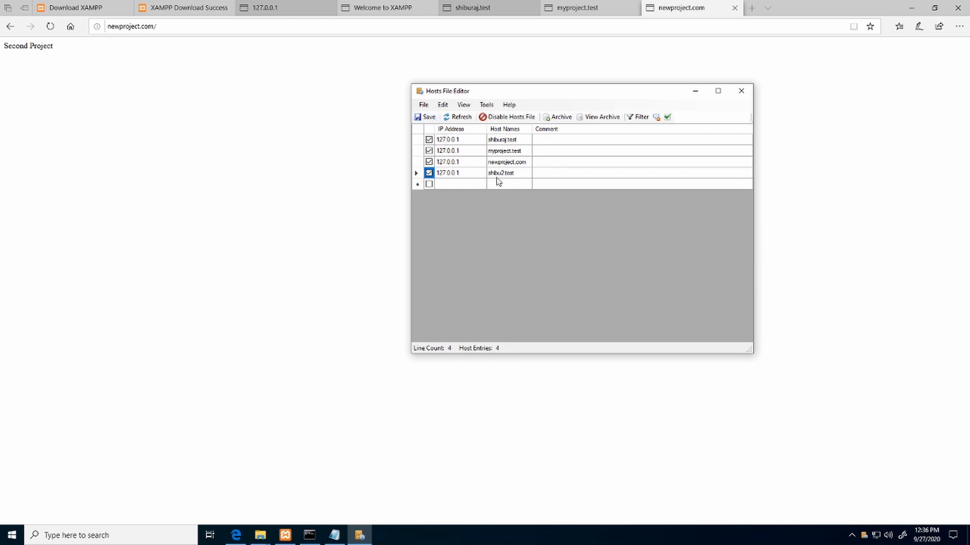
Switch to the hosts file open in Notepad
left_click(334, 535)
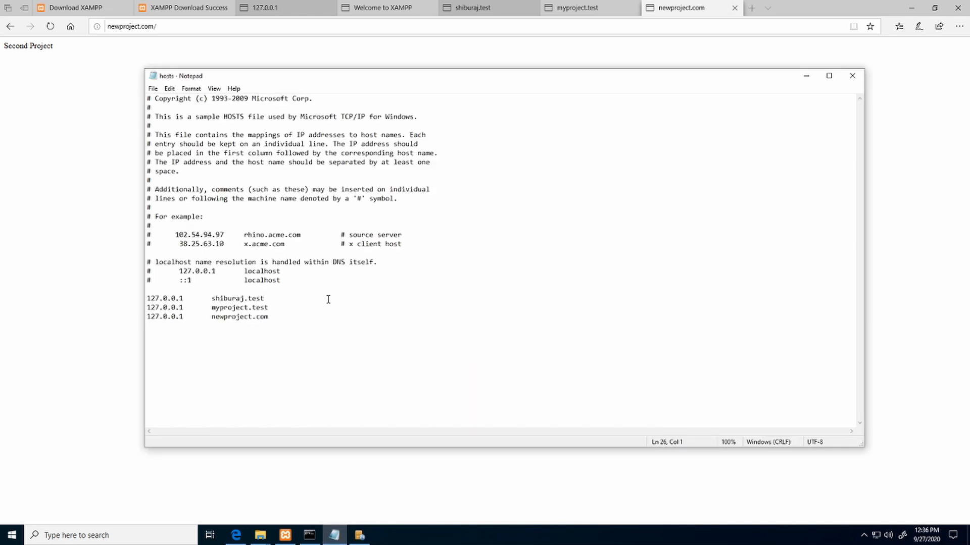
key("F5")
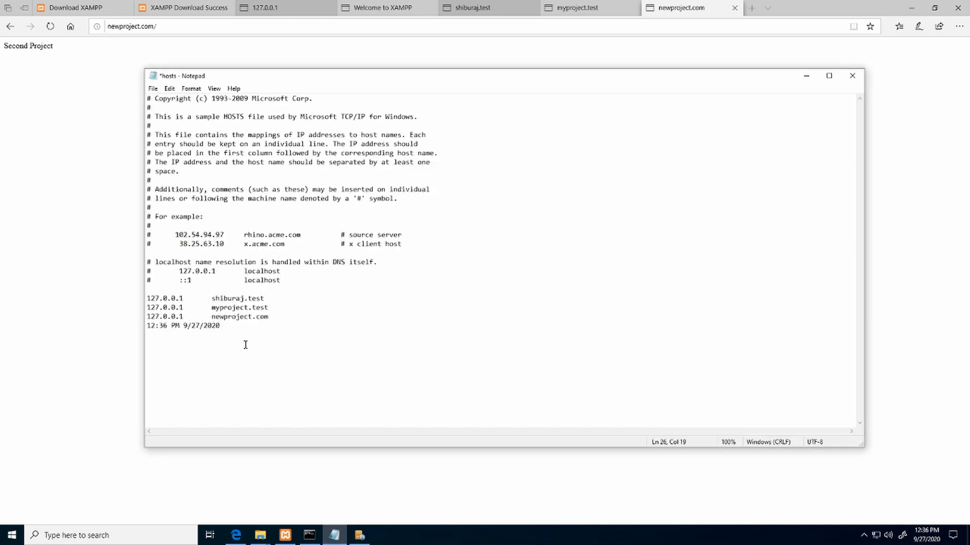
key("F5")
key("F5")
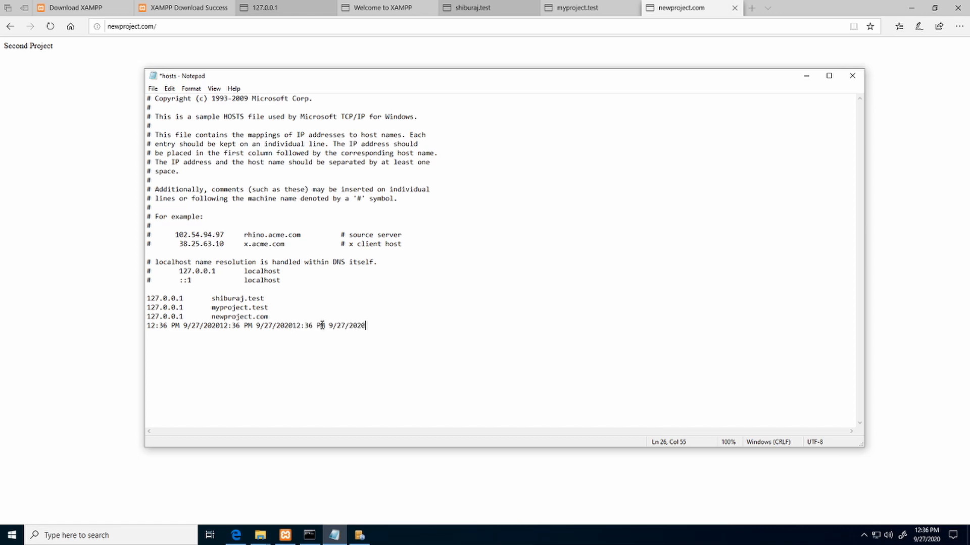
key("ctrl+z")
key("ctrl+z")
key("ctrl+z")
key("ctrl+z")
key("ctrl+z")
key("ctrl+z")
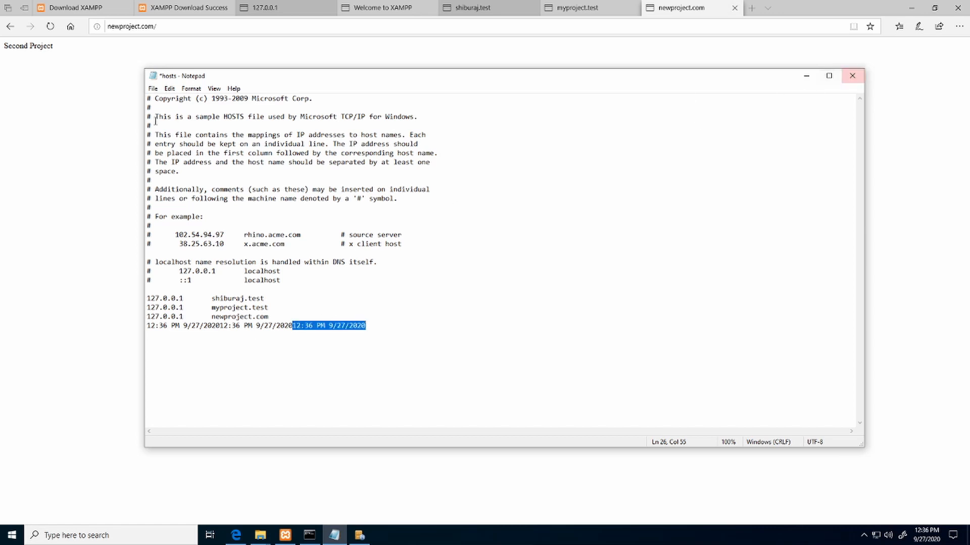
Reopen the hosts file from the Windows\System32\drivers\etc folder, discarding unsaved changes and listing all file types to find it
left_click(153, 90)
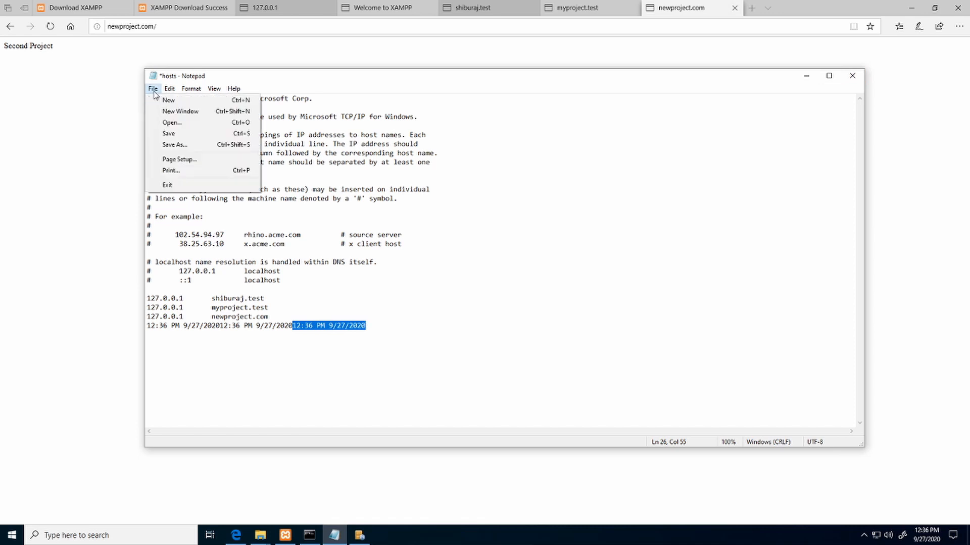
left_click(172, 122)
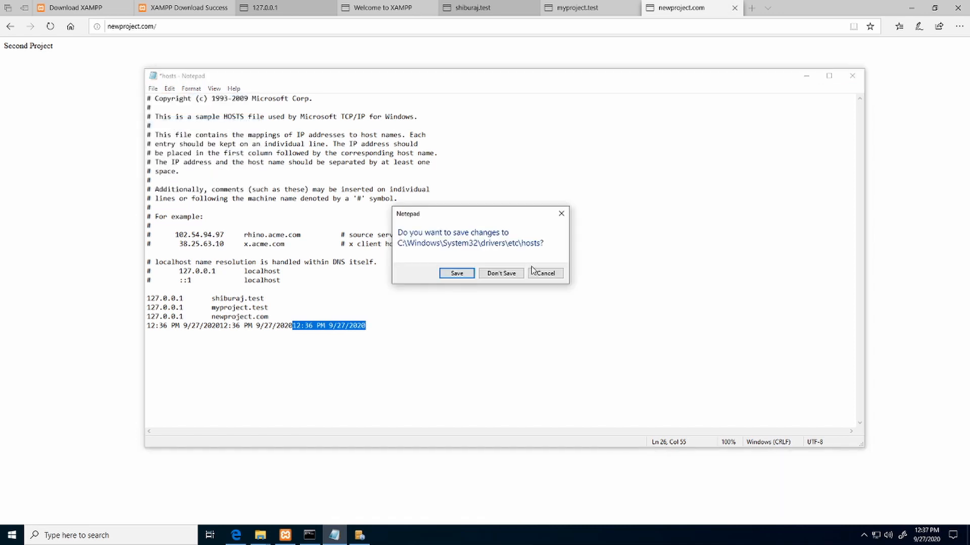
left_click(501, 273)
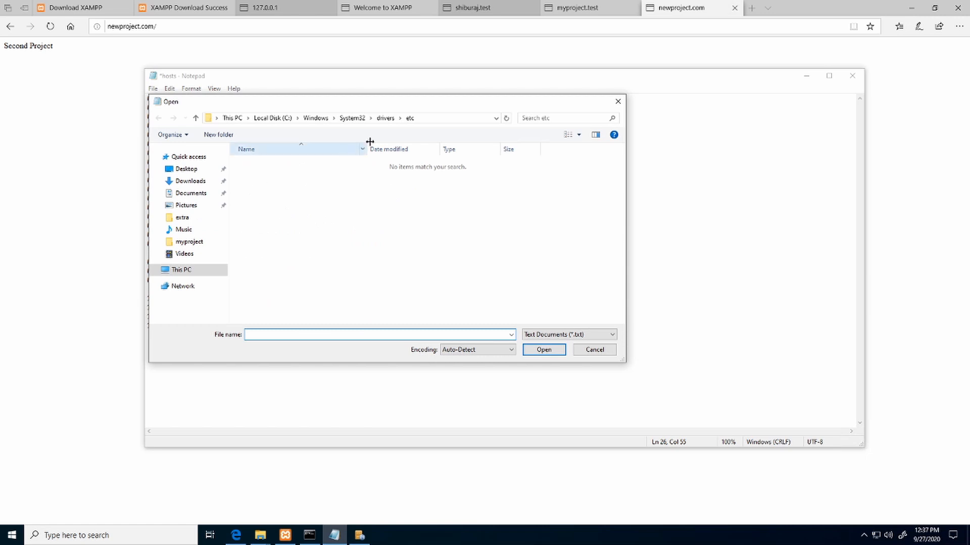
left_click(561, 334)
left_click(563, 352)
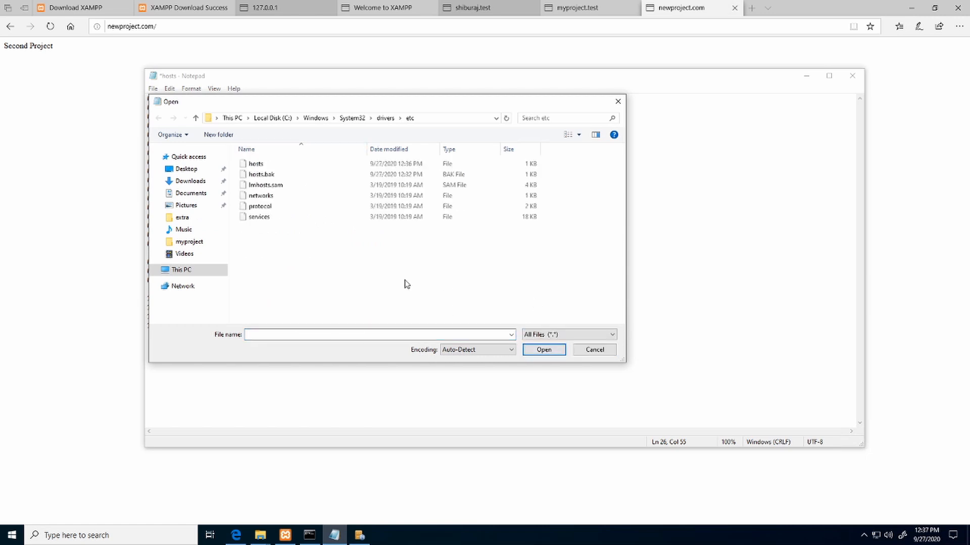
double_click(259, 174)
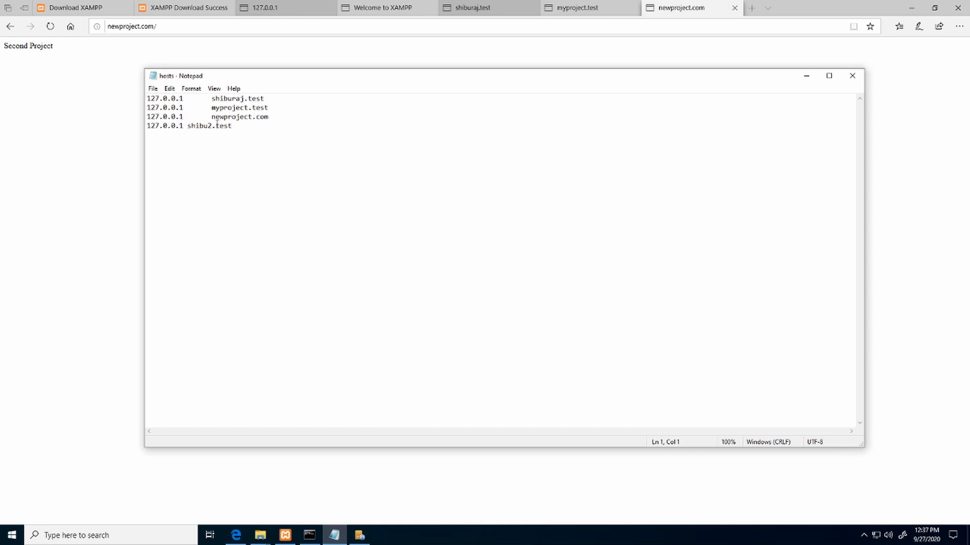
Highlight the 127.0.0.1 shibu2.test line in the hosts file to check the entry added by Hosts File Editor
left_click_drag(235, 126, 140, 127)
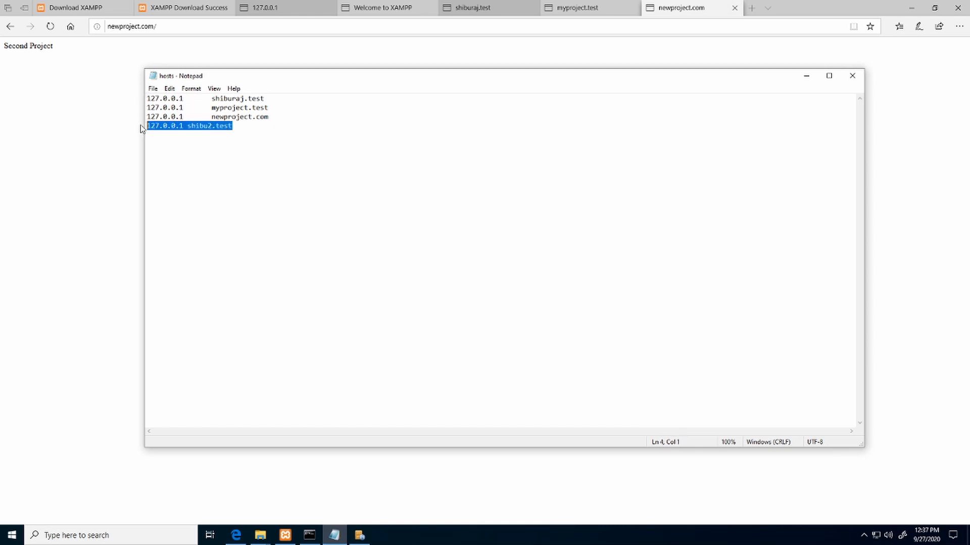
left_click(236, 126)
left_click_drag(256, 126, 143, 127)
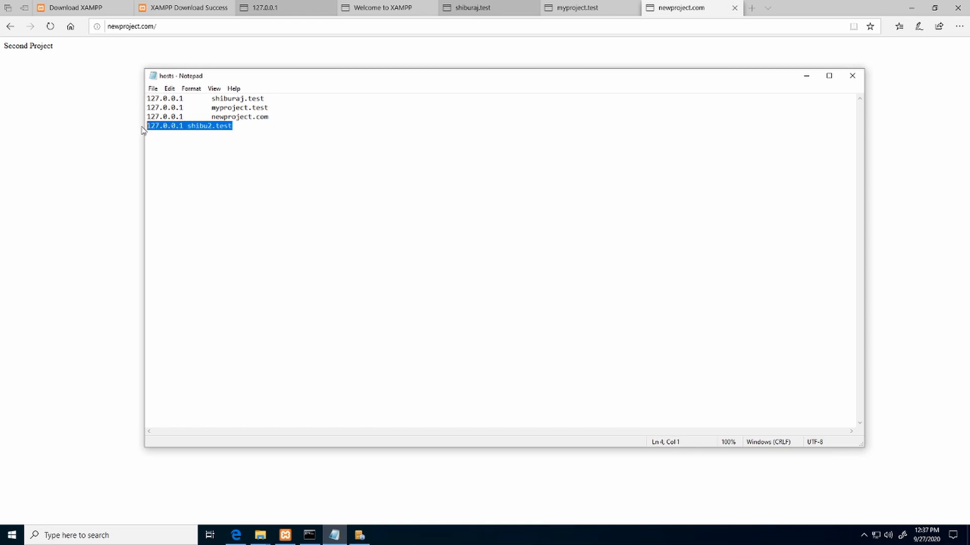
left_click(305, 136)
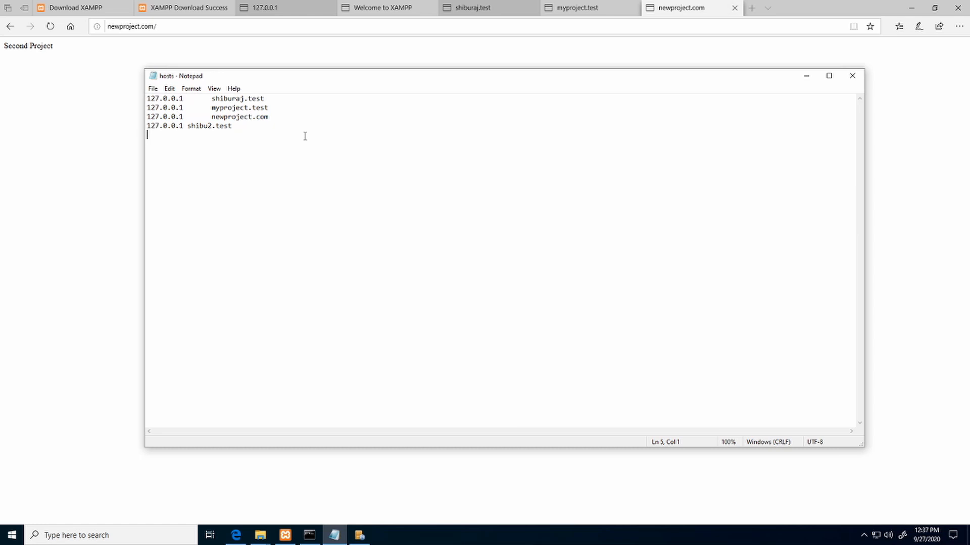
Close the hosts file in Notepad and close Hosts File Editor
left_click(856, 81)
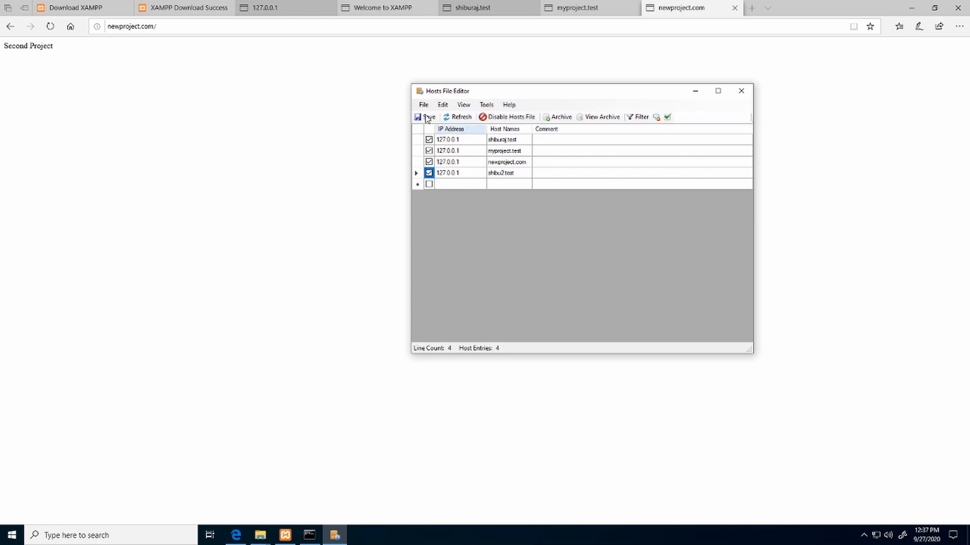
left_click_drag(562, 90, 485, 73)
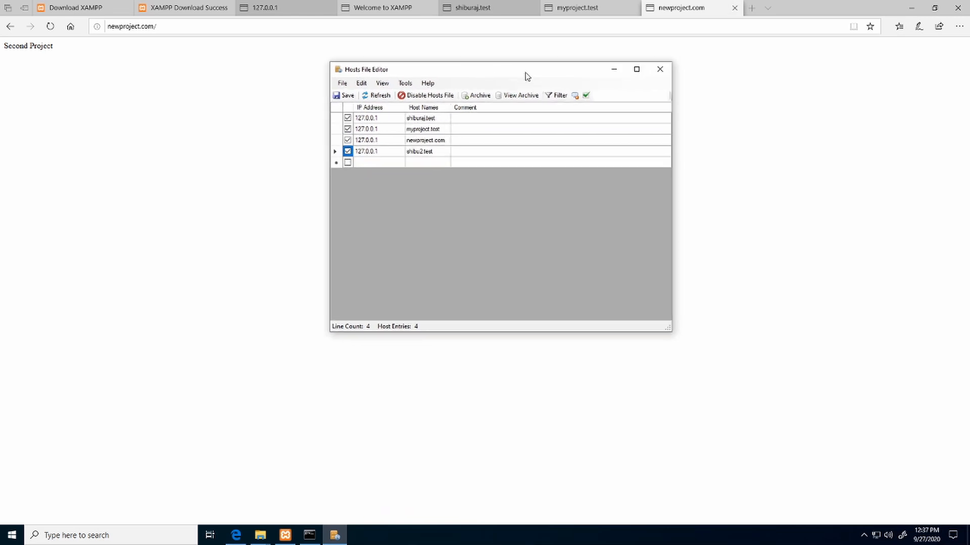
left_click(660, 72)
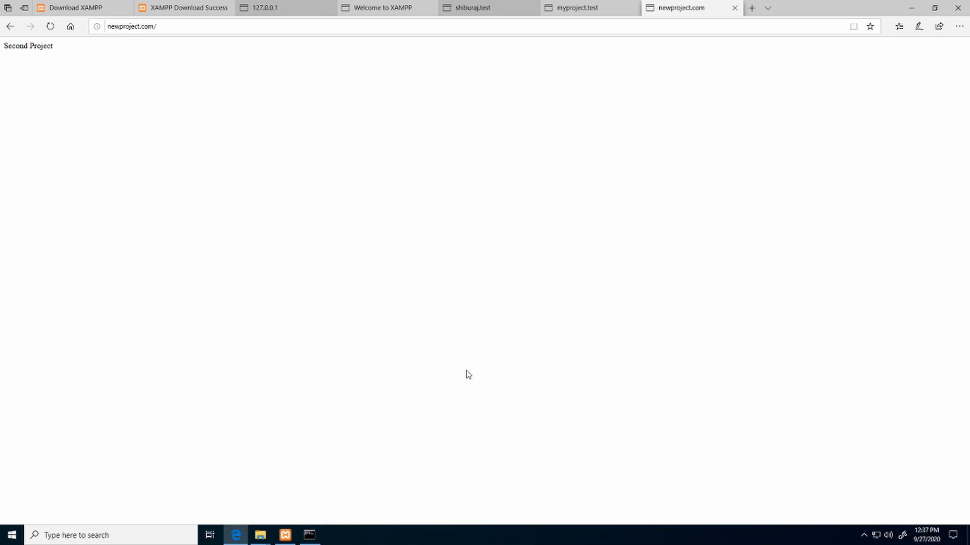
Switch to the XAMPP Control Panel and stop the Apache service
left_click(296, 532)
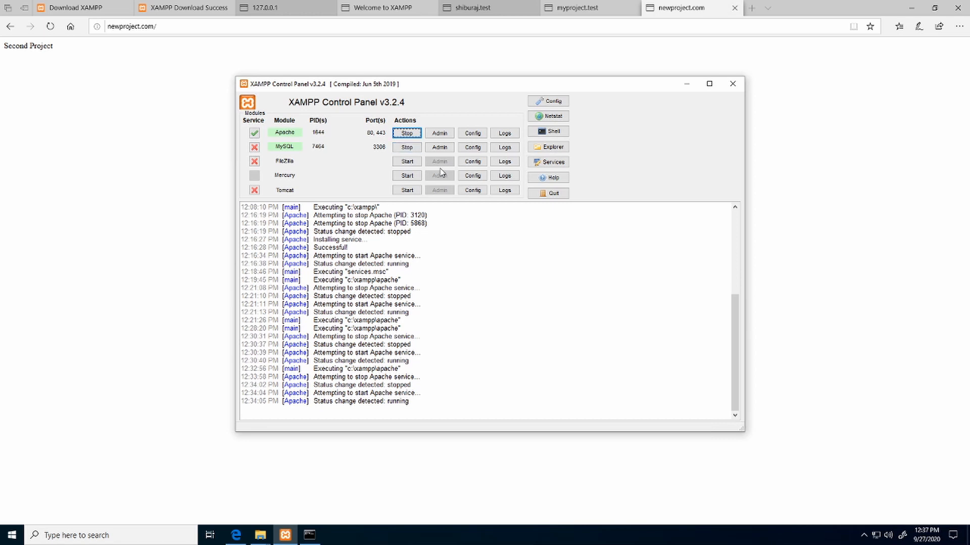
left_click(409, 138)
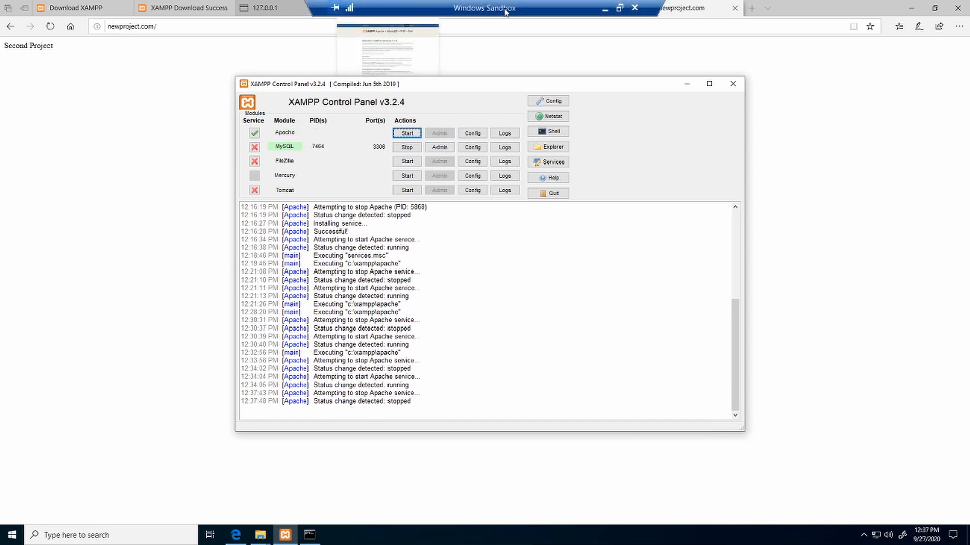
left_click(604, 10)
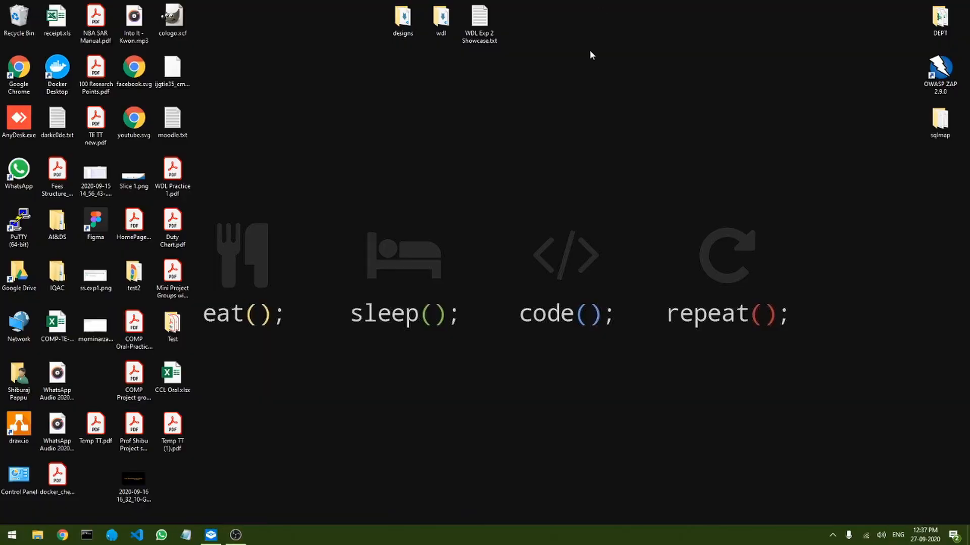
left_click(235, 535)
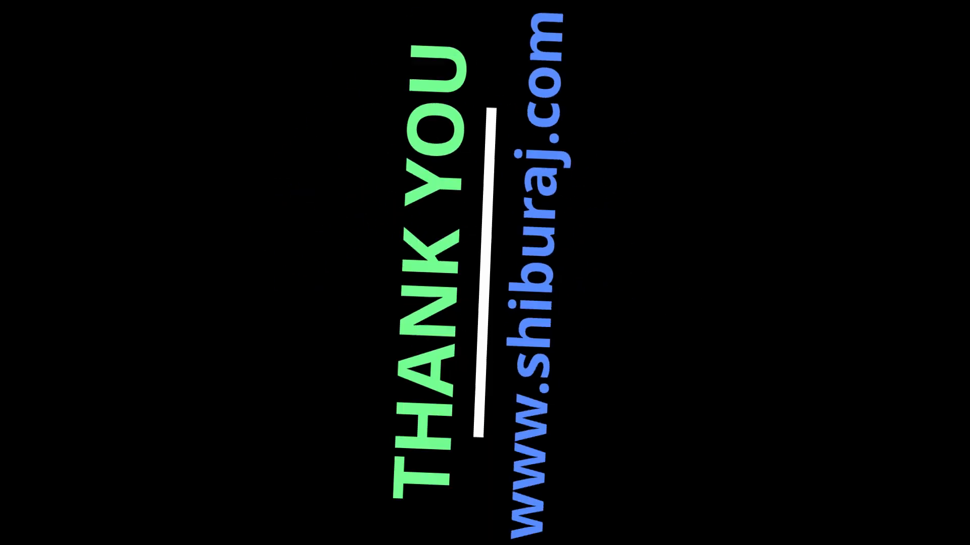